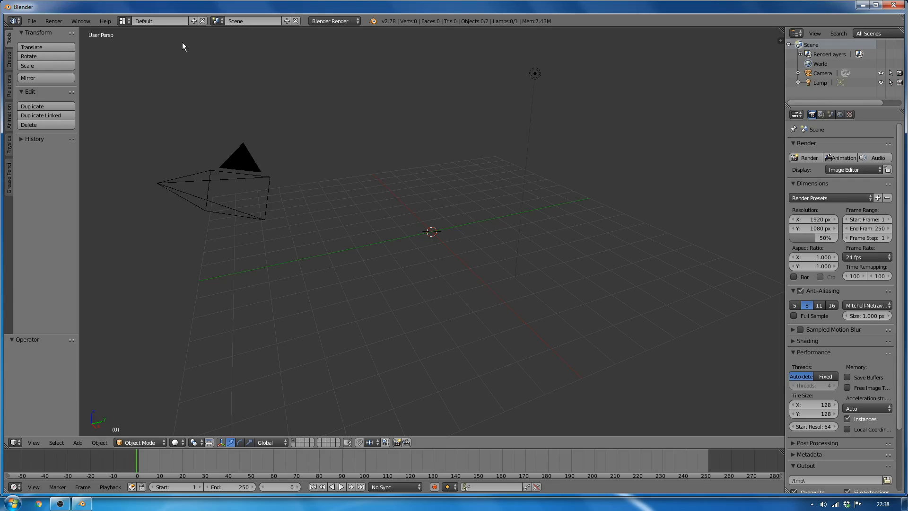
- Import Greg.obj from the Desktop as a Wavefront OBJ, with the Keep Vert Order option
click(33, 21)
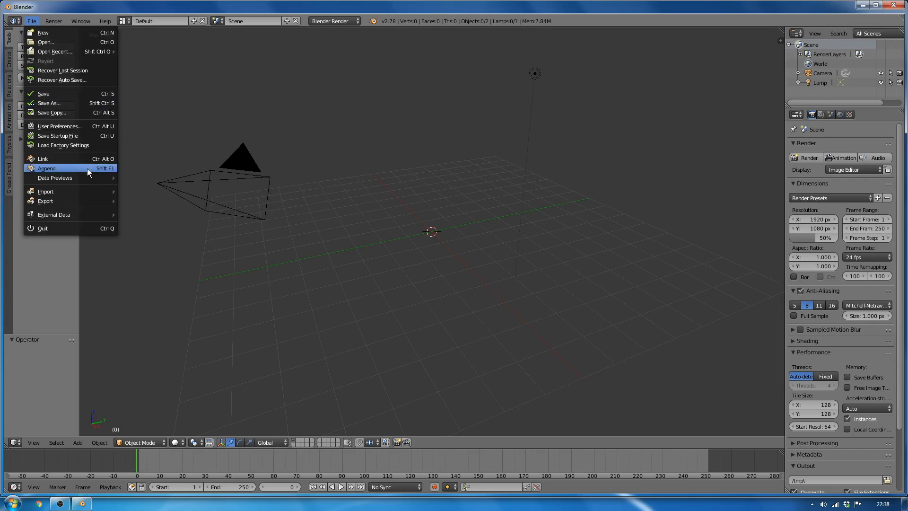
mouse_move(62, 191)
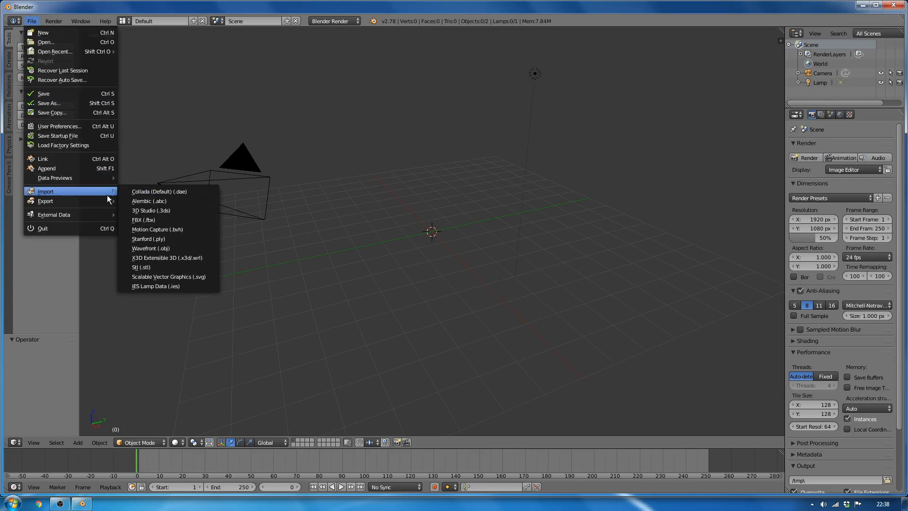
click(160, 249)
click(29, 187)
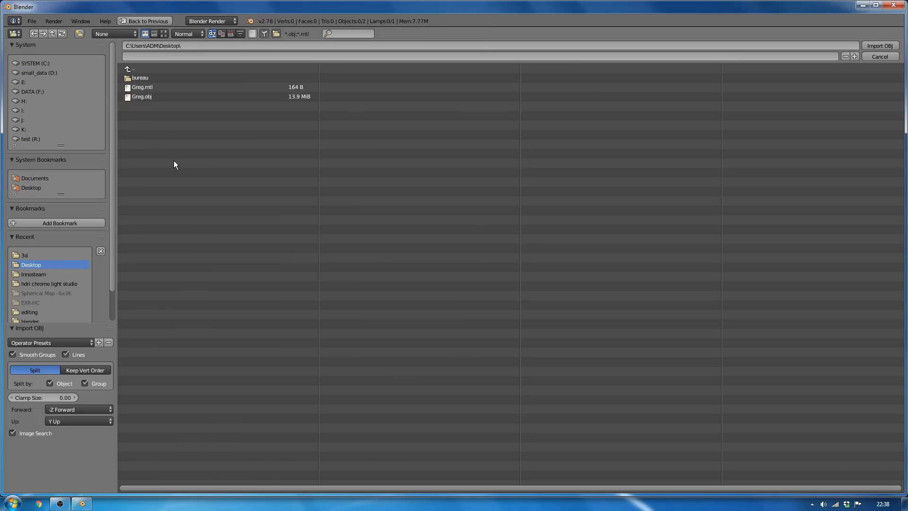
click(147, 96)
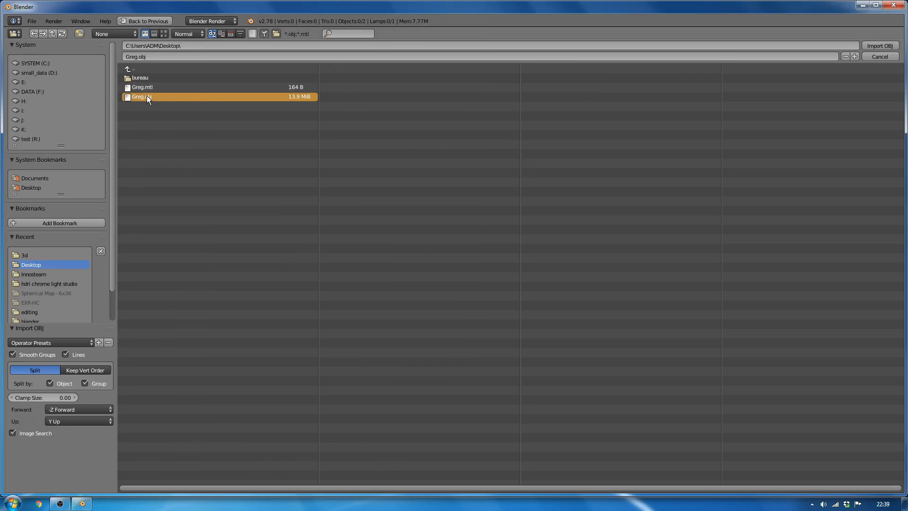
click(83, 372)
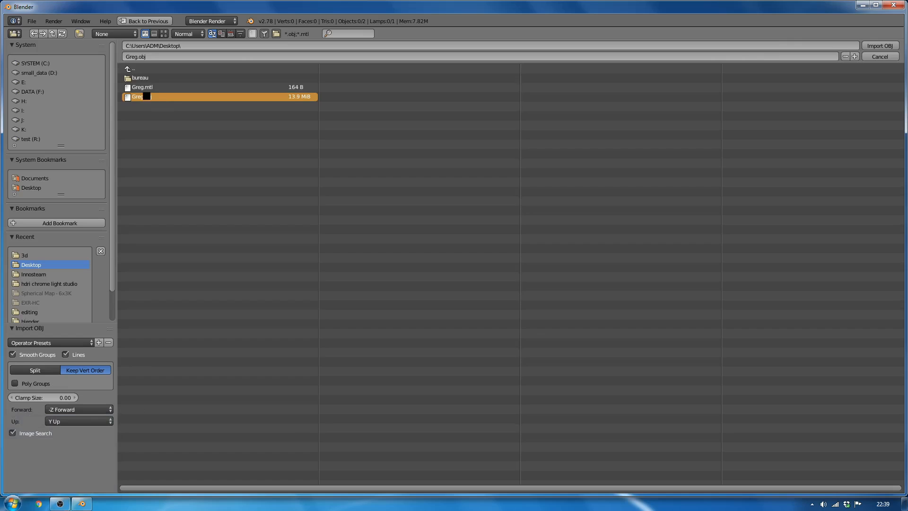
- Switch the viewport shading to Texture and view the imported figure up close
scroll(455, 238, up, 6)
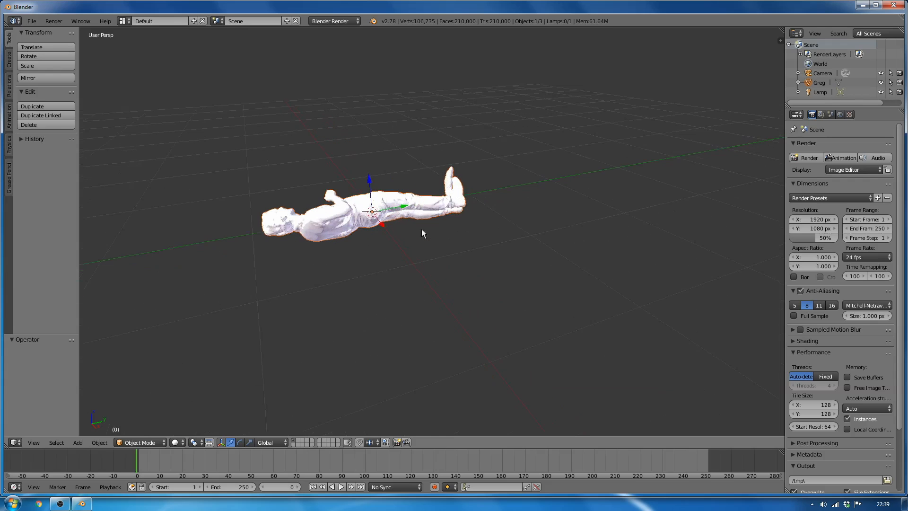
click(182, 443)
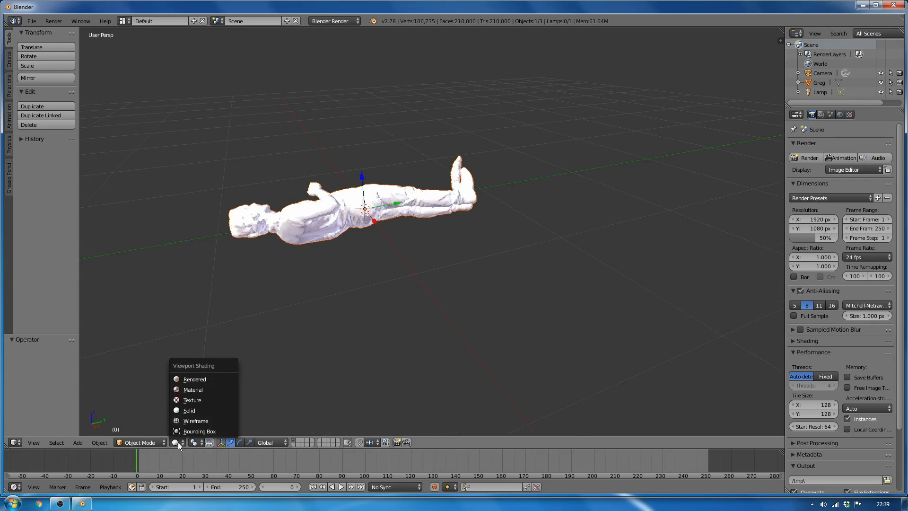
click(190, 401)
scroll(338, 197, up, 4)
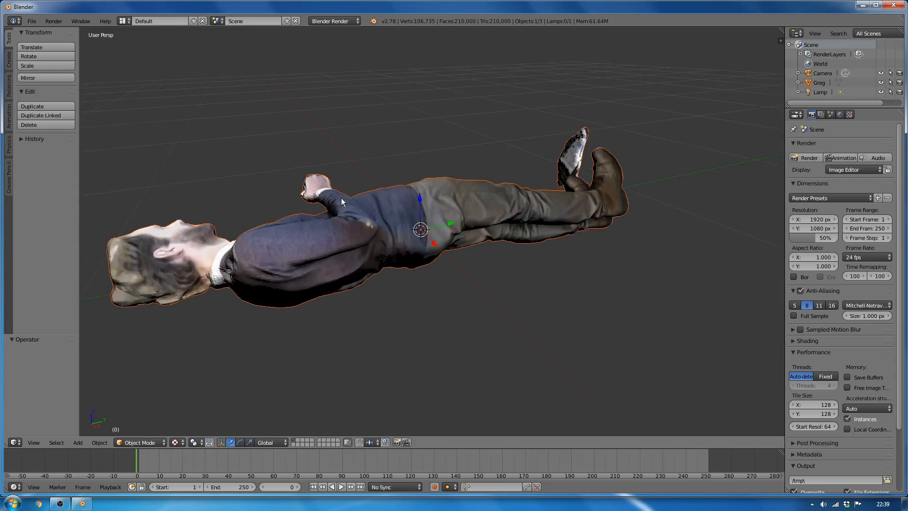
middle_drag(340, 203, 355, 272)
- Open Greg.png from the desktop in the image viewer, inspect the texture map's face pieces closely, and close it
click(863, 4)
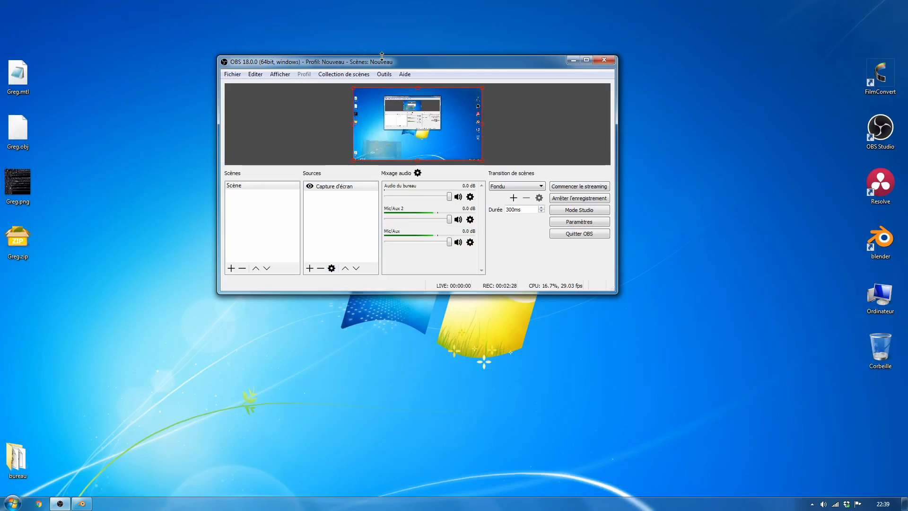
double_click(24, 189)
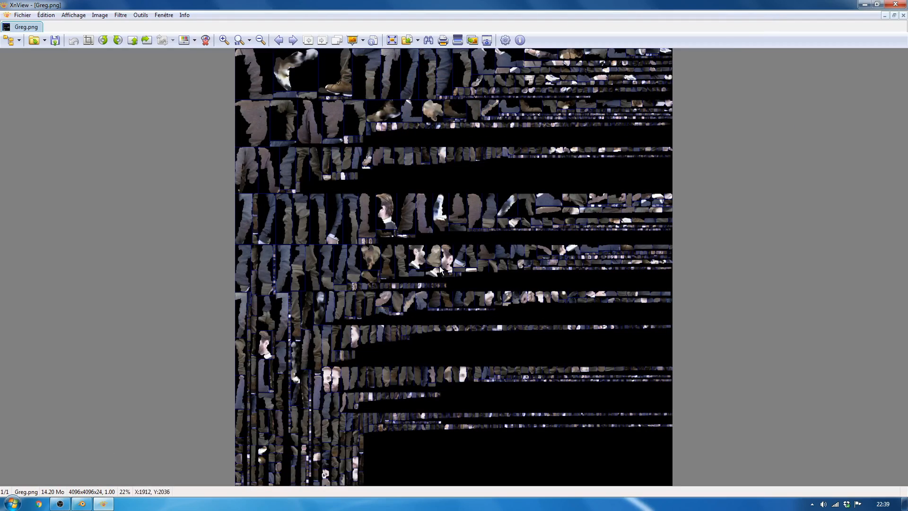
scroll(439, 256, up, 3)
scroll(439, 239, up, 3)
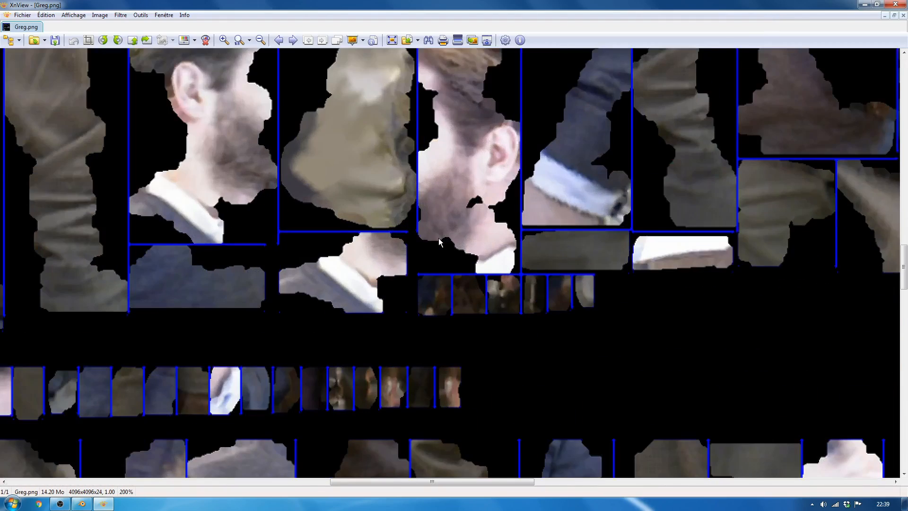
scroll(439, 239, down, 3)
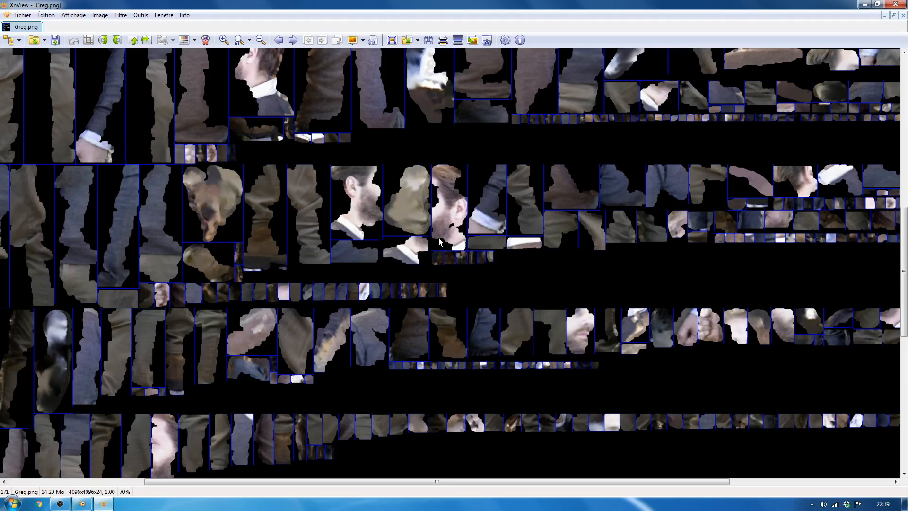
scroll(439, 240, down, 3)
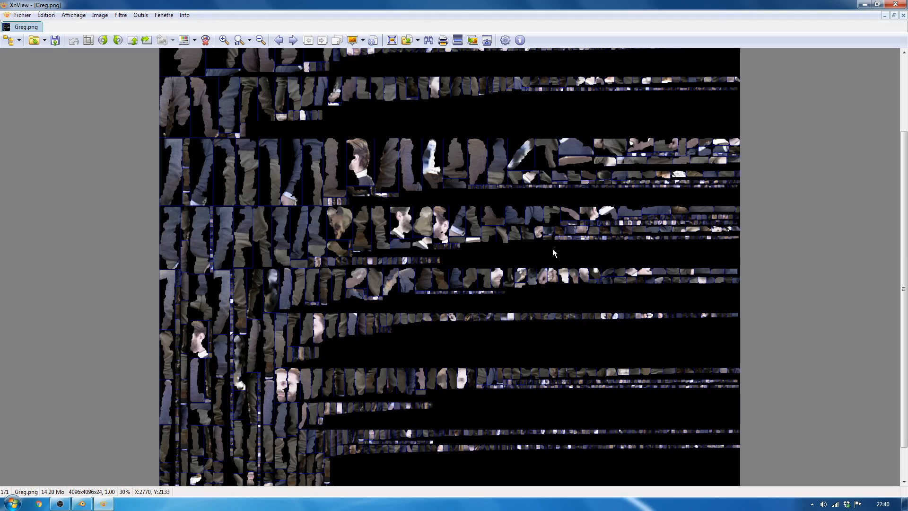
click(897, 5)
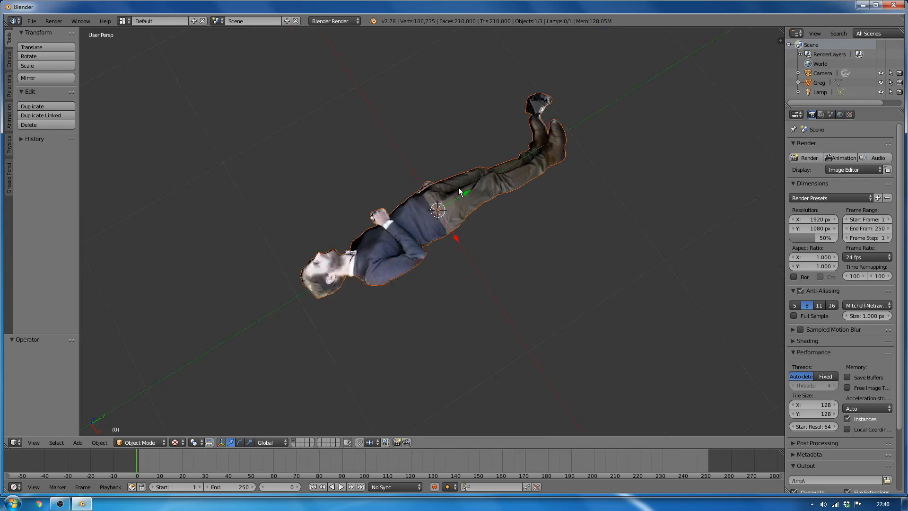
- Rotate the lying figure -90° about the global X axis to stand it upright
middle_drag(454, 219, 484, 225)
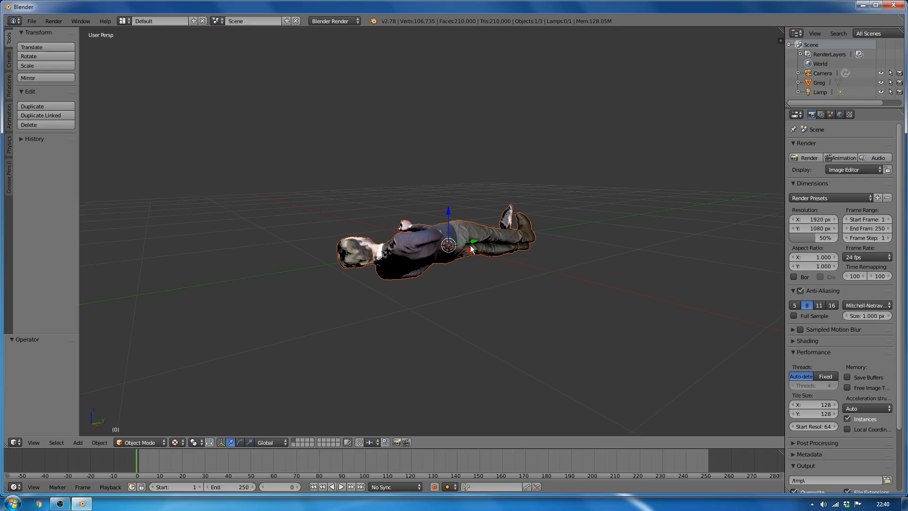
key(r)
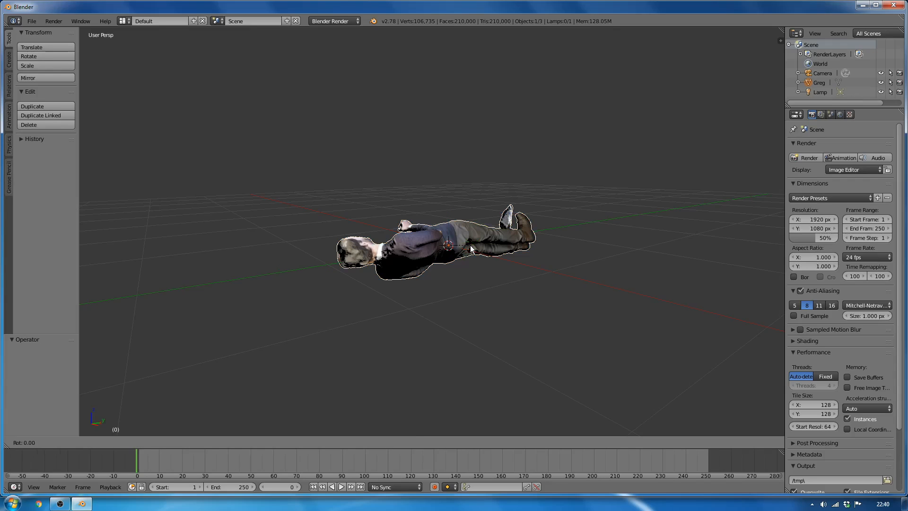
key(x)
text(90)
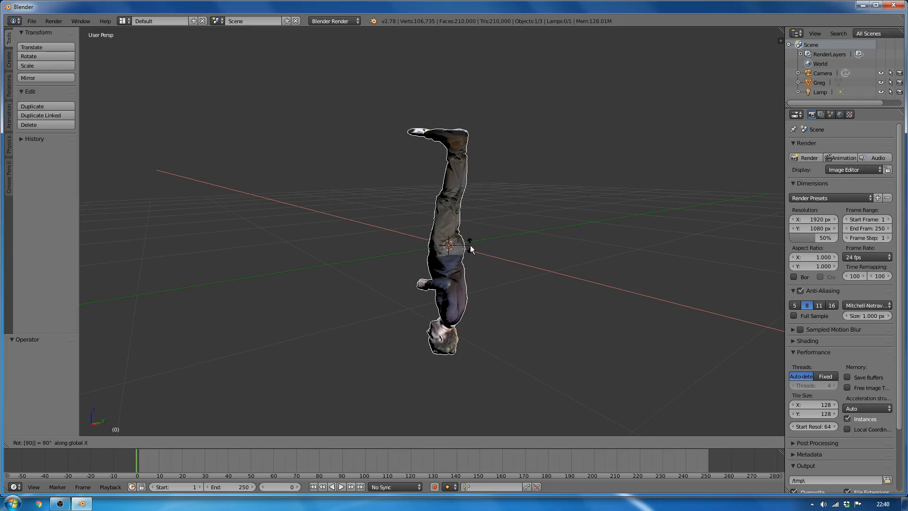
text(-)
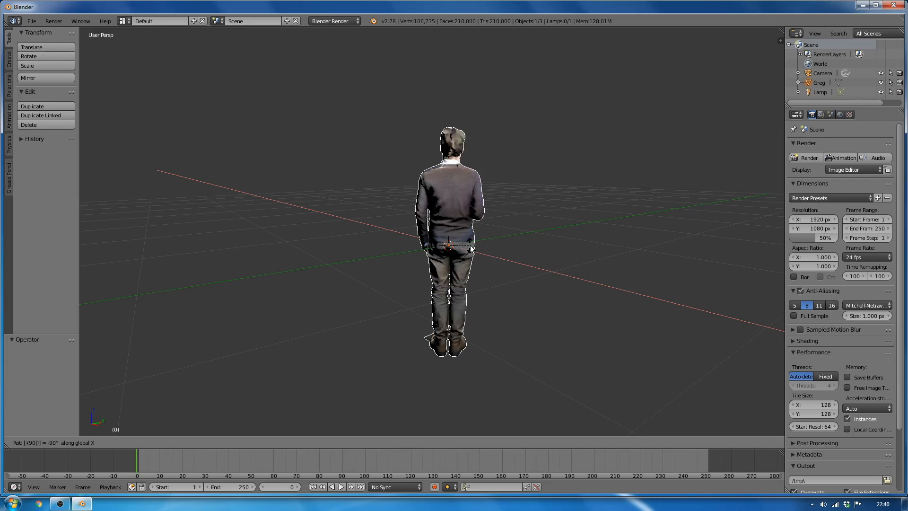
key(Return)
middle_drag(498, 298, 330, 282)
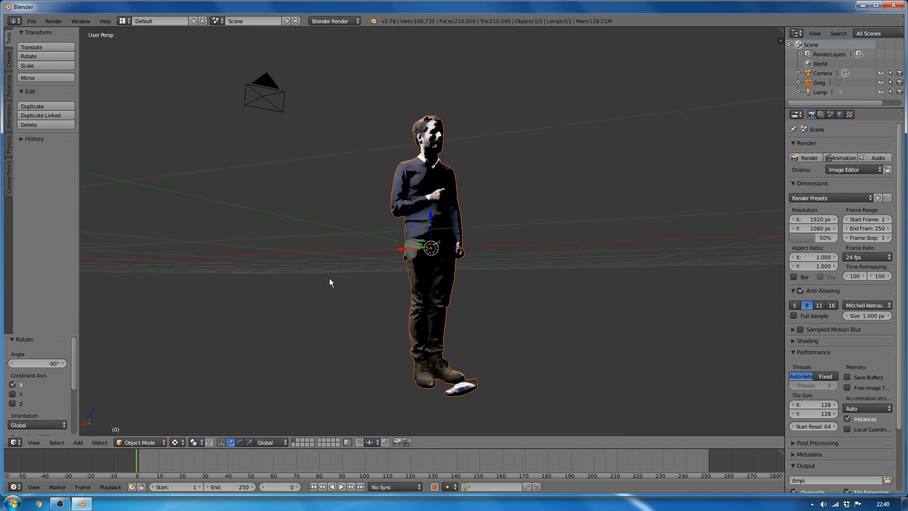
- In the front orthographic view, move the figure up about 0.893 along Z so its feet rest on the ground line
key(KP_5)
key(KP_1)
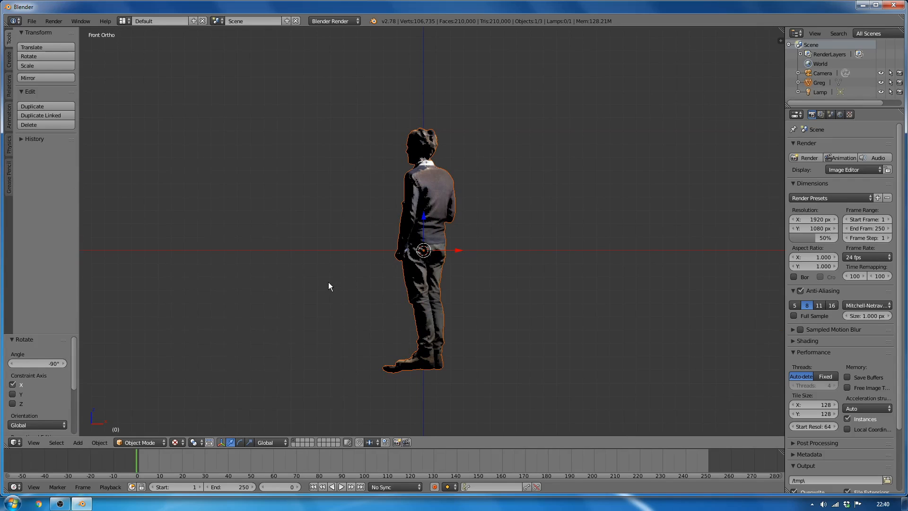
scroll(477, 288, up, 3)
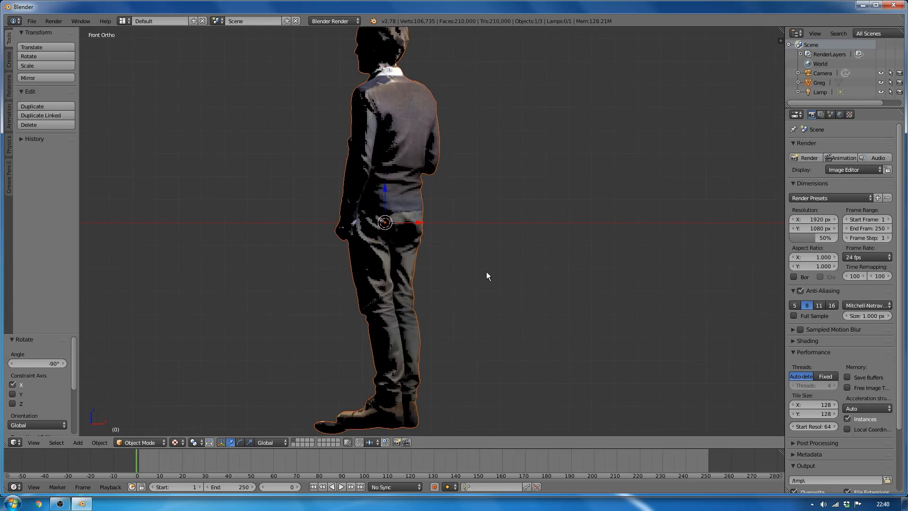
scroll(486, 271, down, 2)
key(g)
key(z)
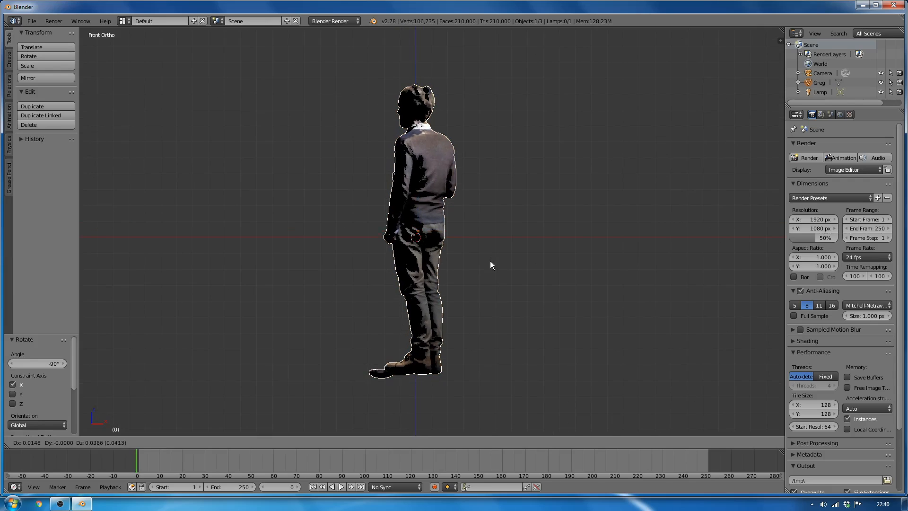
click(490, 128)
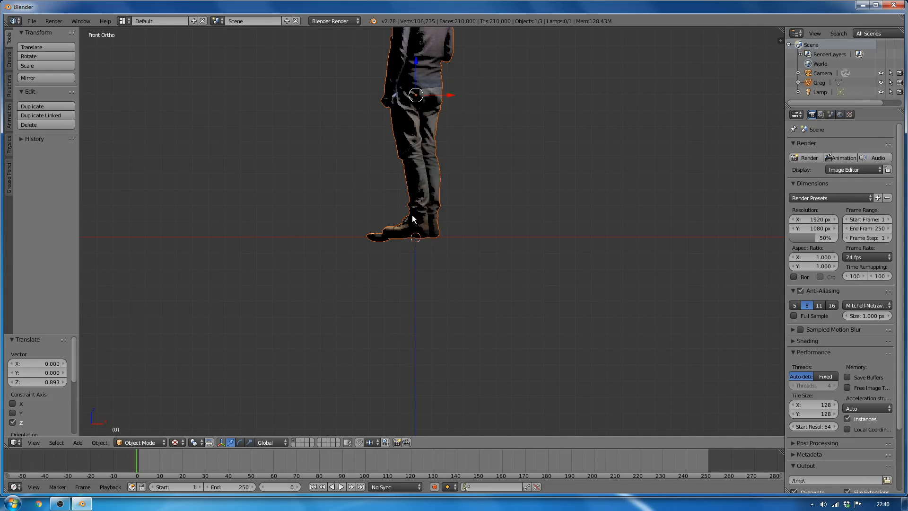
shift+middle_drag(463, 241, 465, 356)
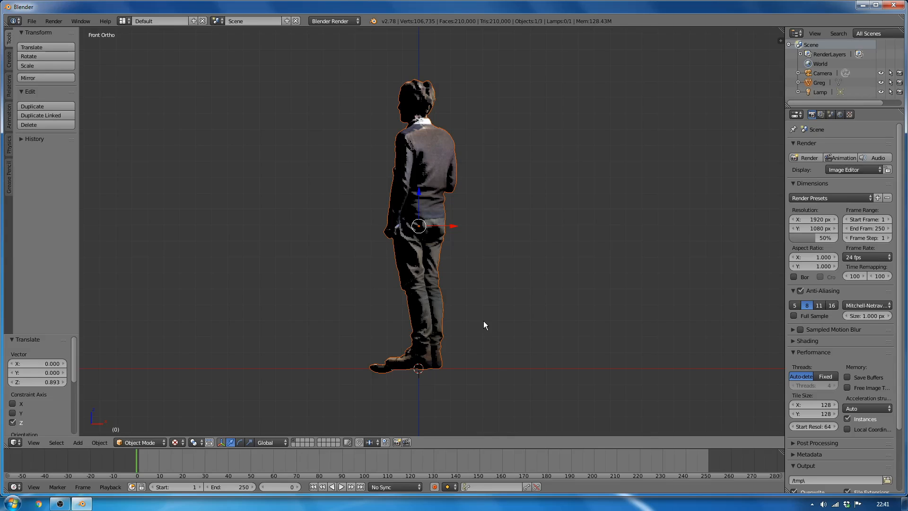
- Rotate the figure about 127° around the global Z axis so it faces the front view
key(r)
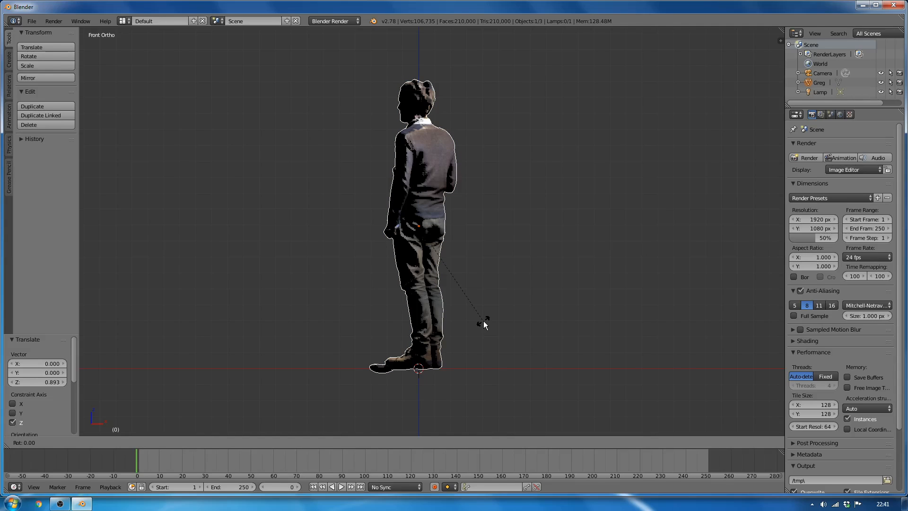
key(z)
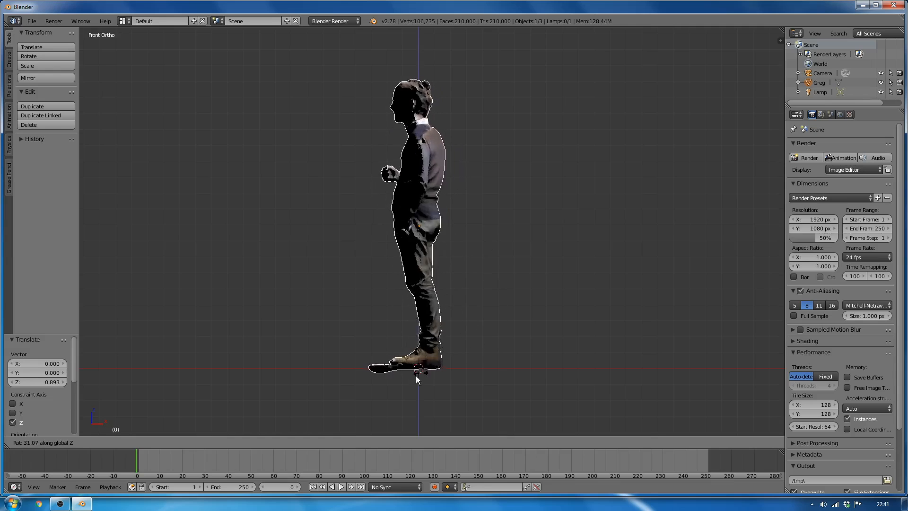
click(257, 211)
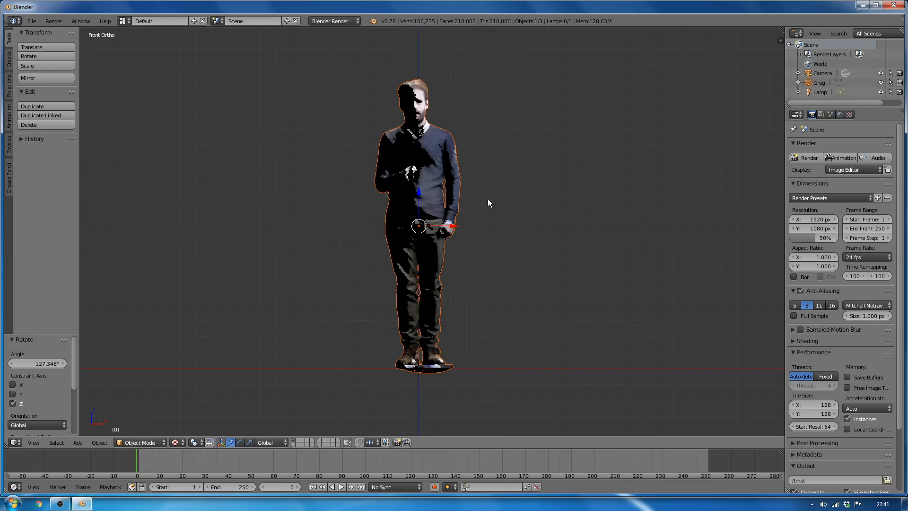
- Examine the standing figure in the right orthographic view and from several perspective angles, both close up and at full height
middle_drag(488, 200, 358, 255)
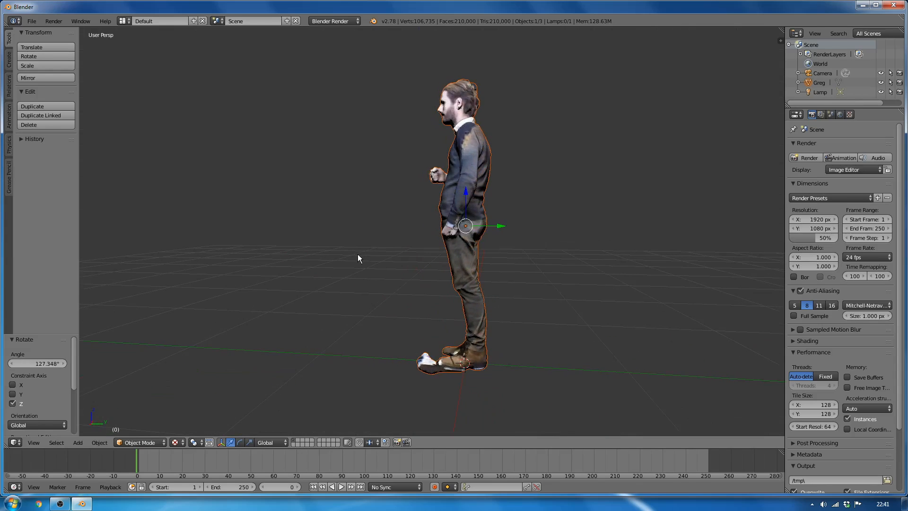
key(KP_3)
scroll(417, 223, up, 4)
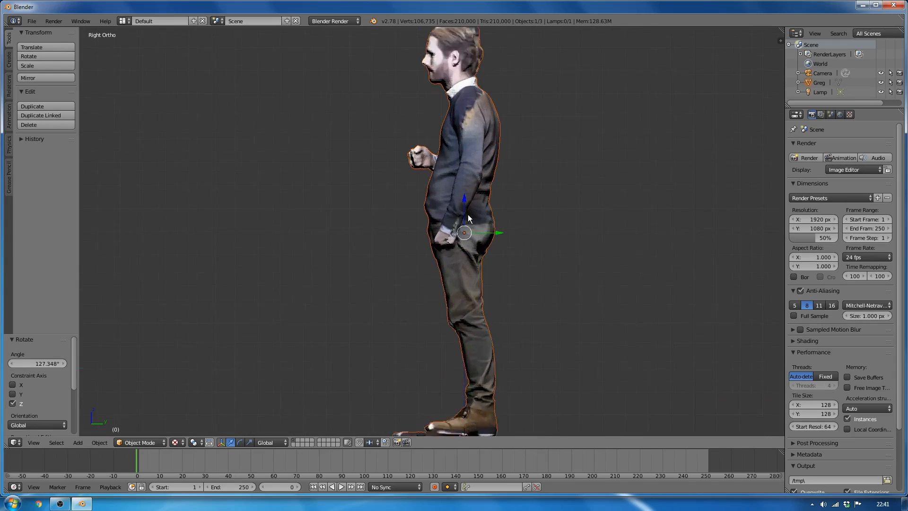
mouse_move(487, 347)
shift+middle_down()
mouse_move(492, 211)
mouse_move(456, 226)
mouse_move(458, 301)
mouse_move(476, 340)
shift+middle_up()
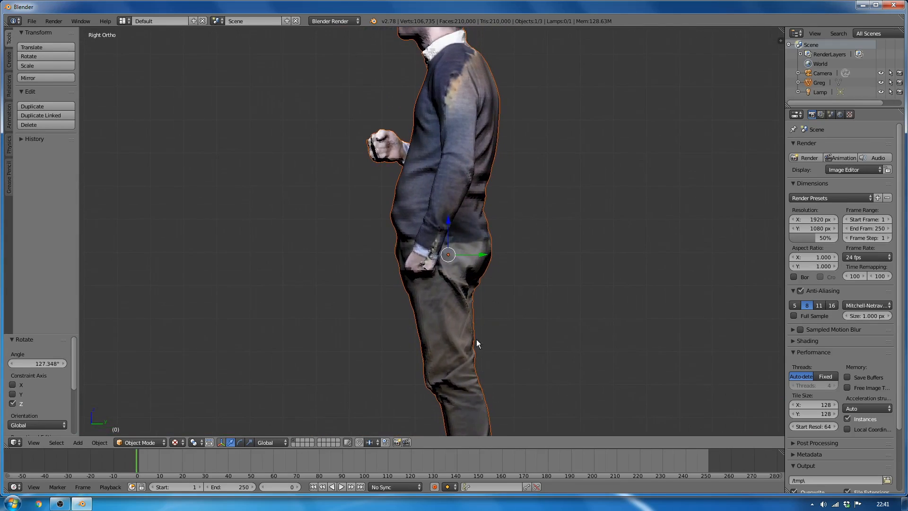
scroll(485, 227, down, 3)
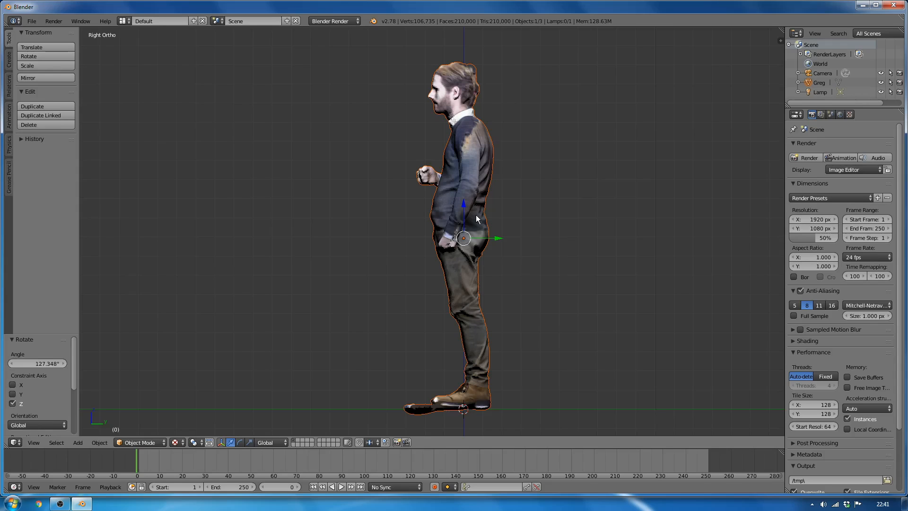
middle_drag(458, 163, 490, 217)
middle_drag(487, 250, 468, 231)
scroll(468, 231, up, 2)
middle_drag(474, 231, 422, 260)
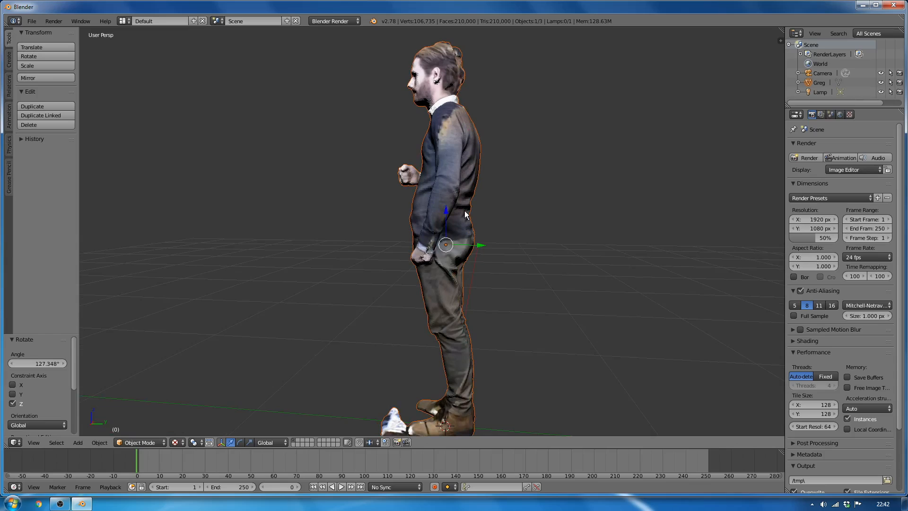
middle_drag(455, 215, 432, 294)
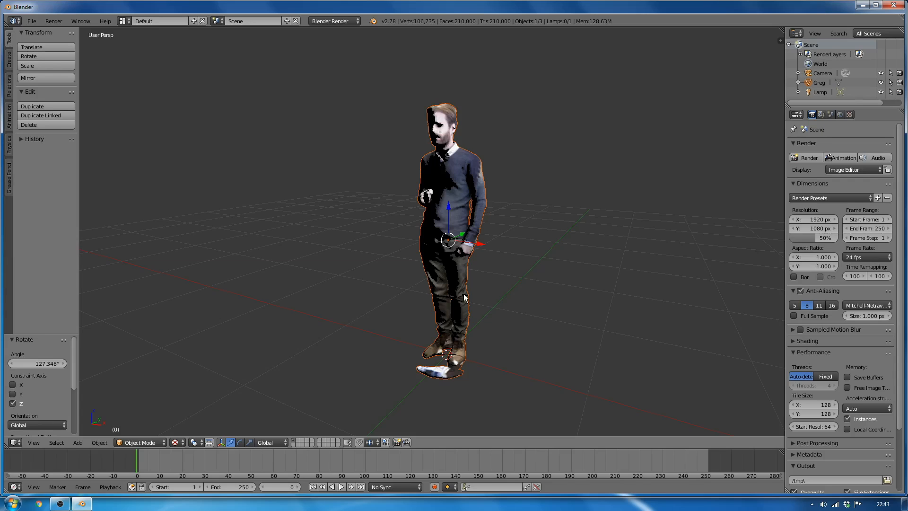
middle_drag(448, 308, 391, 307)
scroll(394, 306, up, 4)
middle_drag(469, 201, 436, 231)
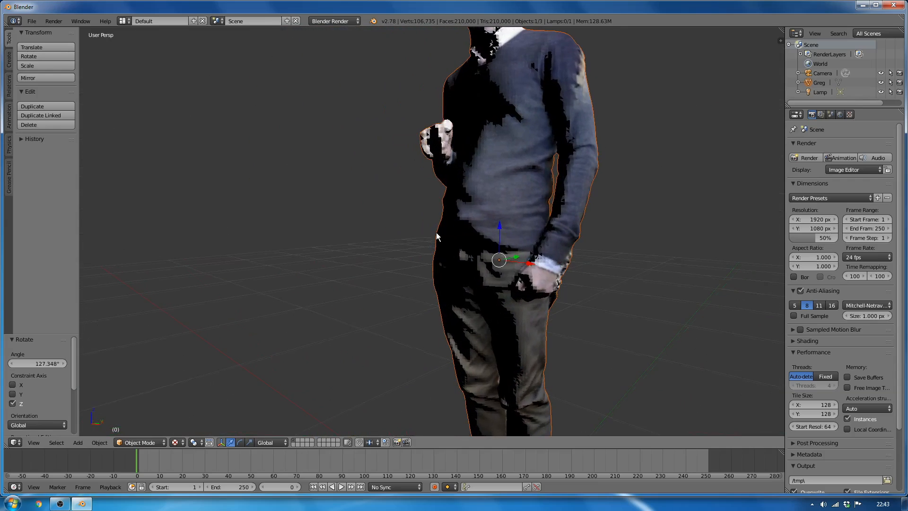
scroll(436, 232, down, 3)
shift+middle_drag(506, 250, 461, 266)
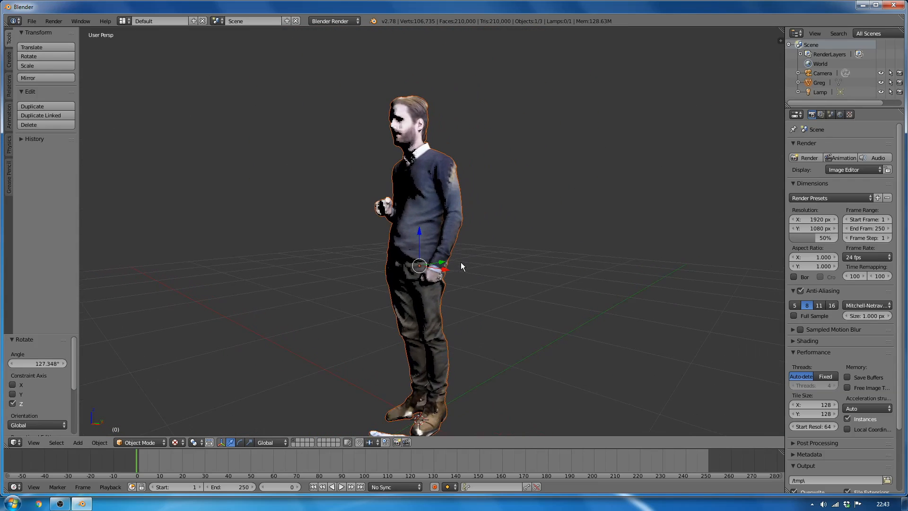
- Show the figure in solid viewport shading with Textured Solid enabled so its photo texture is displayed
scroll(461, 261, up, 2)
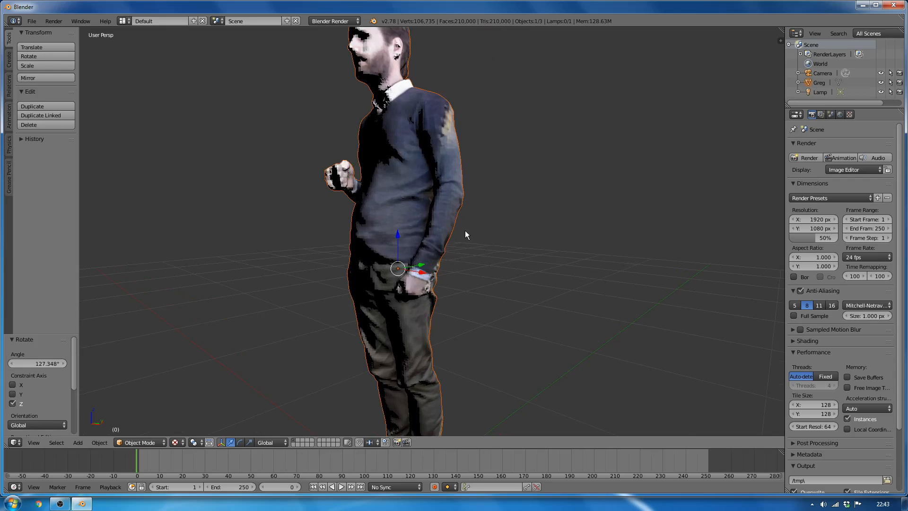
shift+middle_drag(462, 223, 502, 306)
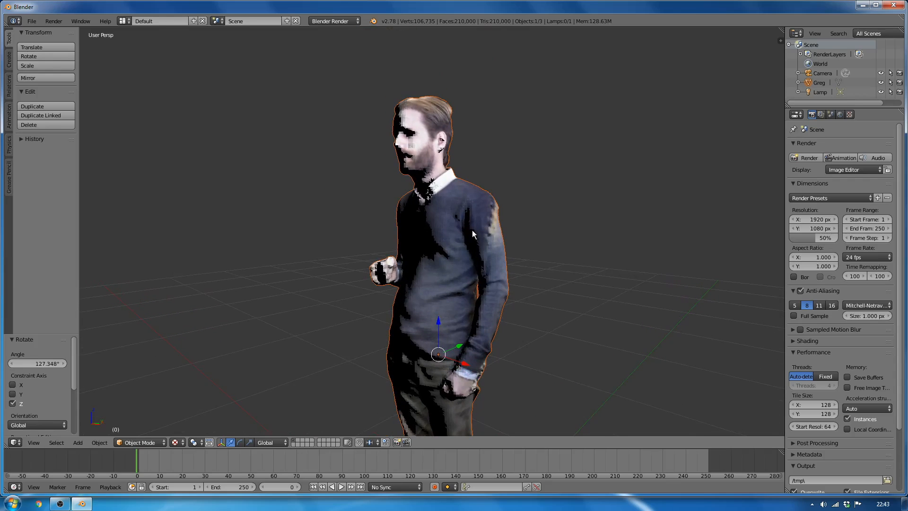
mouse_move(474, 233)
middle_down()
mouse_move(505, 260)
mouse_move(450, 280)
mouse_move(293, 269)
mouse_move(487, 274)
mouse_move(473, 293)
mouse_move(535, 233)
mouse_move(550, 239)
mouse_move(503, 263)
mouse_move(490, 249)
mouse_move(499, 313)
mouse_move(472, 217)
middle_up()
middle_drag(486, 248, 389, 219)
middle_drag(345, 128, 613, 335)
key(n)
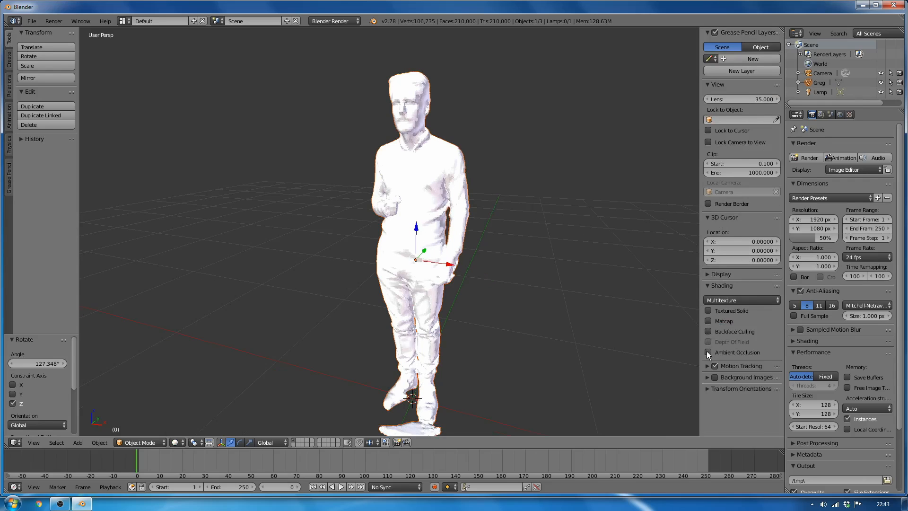
click(708, 311)
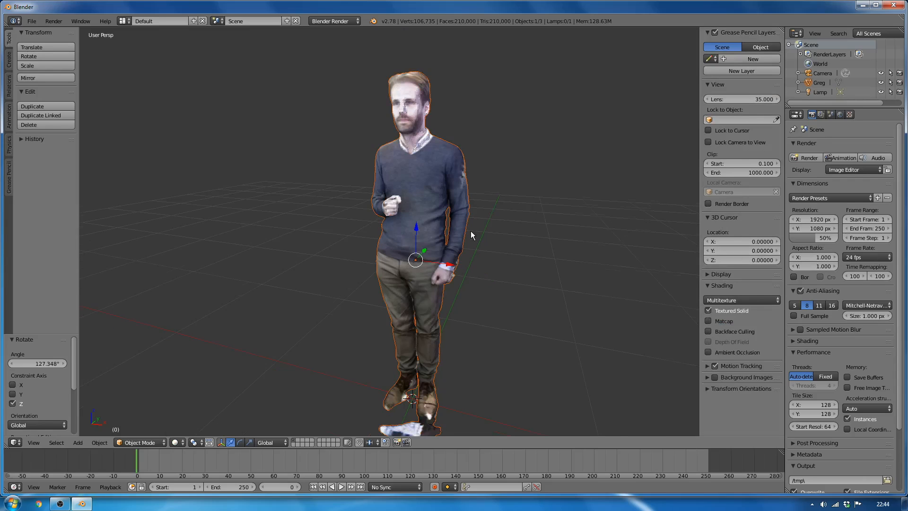
- Select the scanned figure and apply smooth shading to it
scroll(471, 230, up, 2)
shift+middle_drag(418, 223, 431, 264)
scroll(526, 304, down, 4)
middle_drag(457, 293, 456, 273)
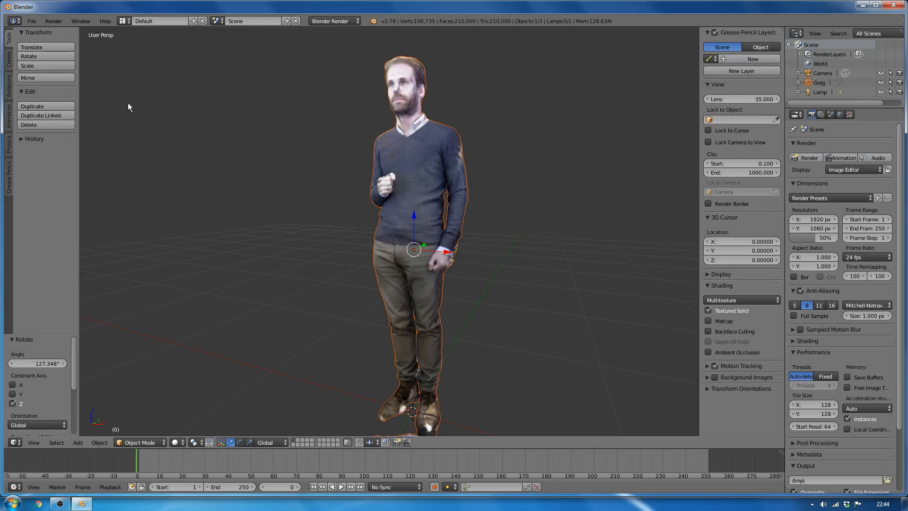
right_click(398, 171)
click(32, 171)
middle_drag(302, 236, 471, 237)
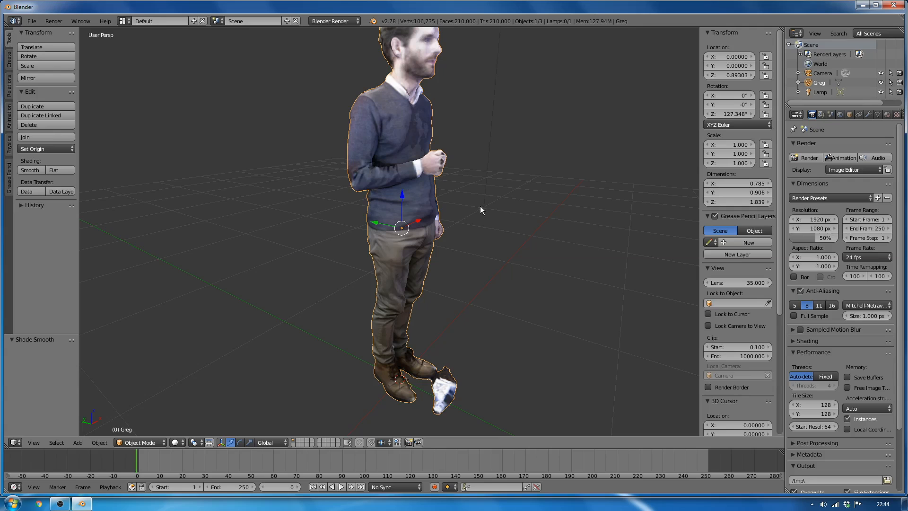
middle_drag(445, 263, 464, 223)
- Show the figure in the right orthographic view and save the scene to the Desktop as greg001.blend
key(KP_3)
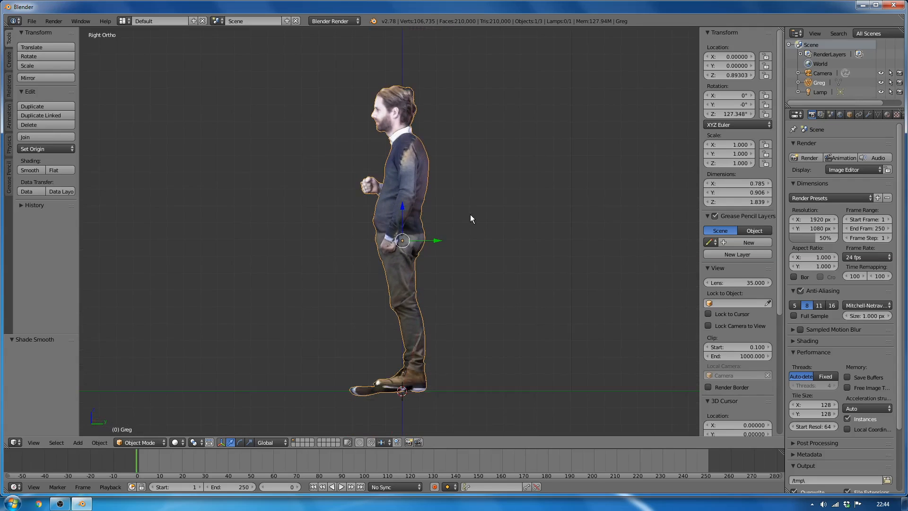
scroll(470, 214, up, 3)
shift+middle_drag(393, 246, 460, 182)
shift+middle_drag(433, 111, 451, 211)
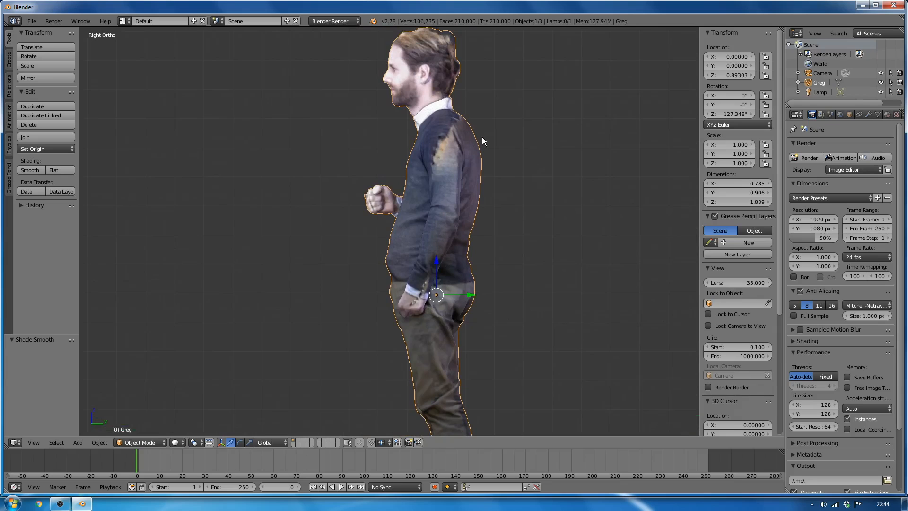
click(31, 21)
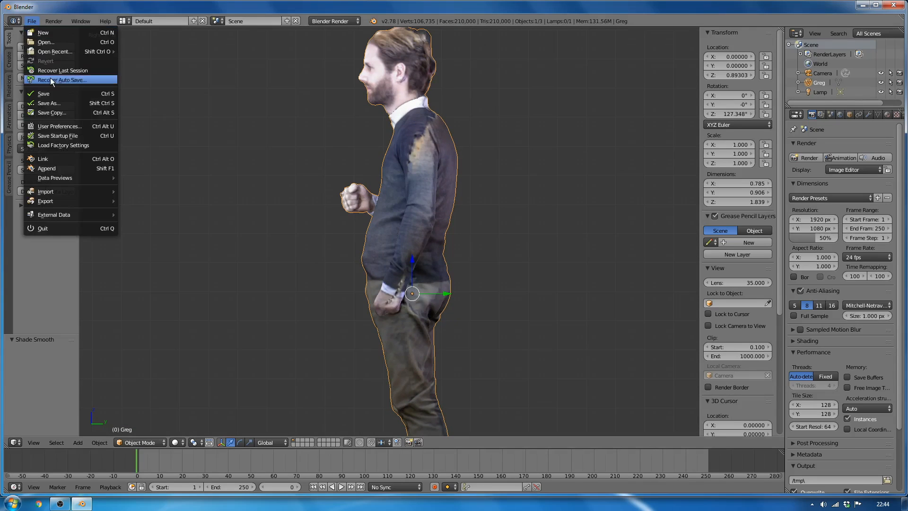
click(52, 93)
text(00)
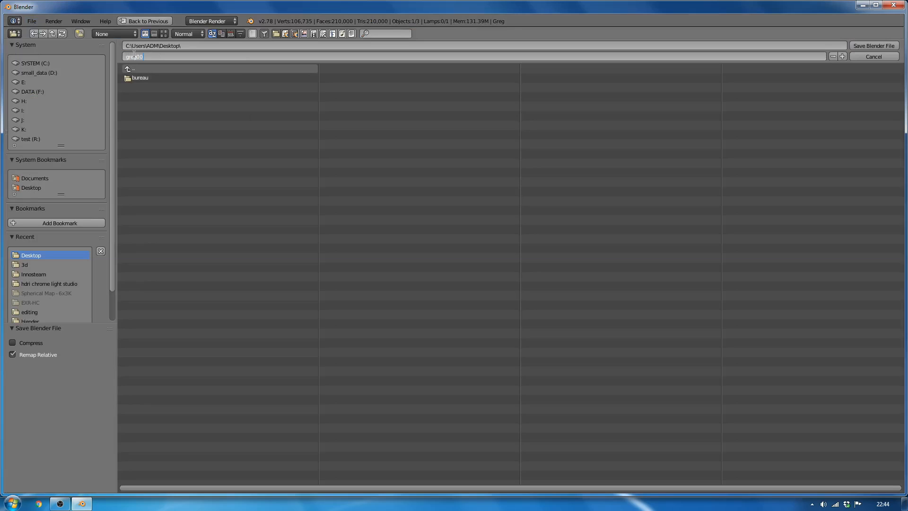
text(1)
key(Return)
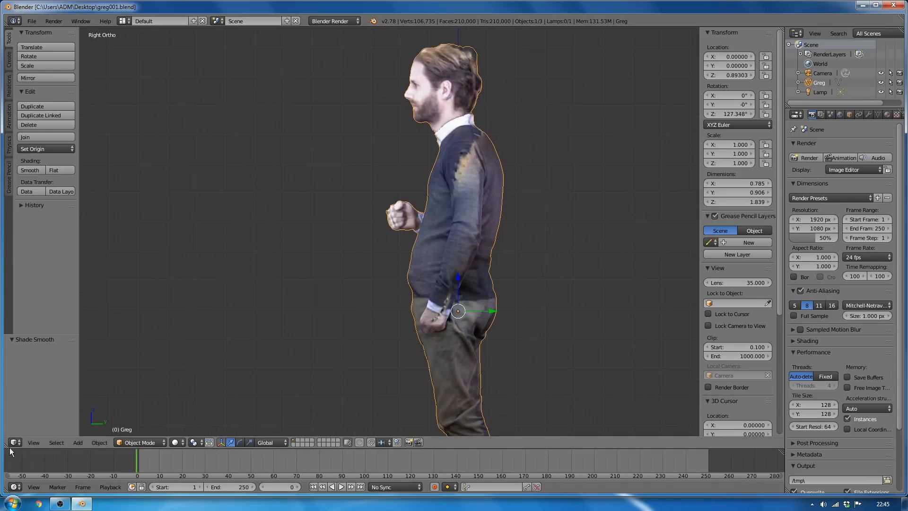
- Collapse the timeline to enlarge the 3D view and put the figure in Sculpt Mode
drag(5, 445, 20, 496)
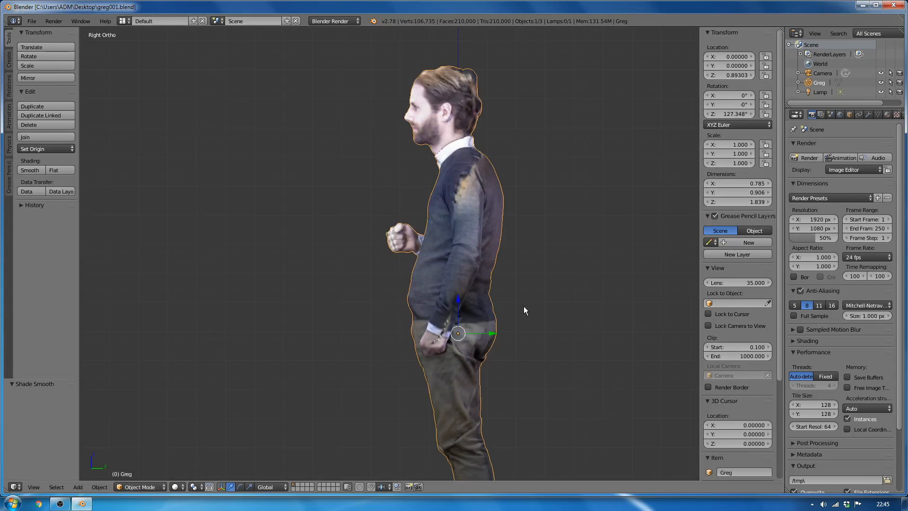
shift+middle_drag(515, 306, 421, 269)
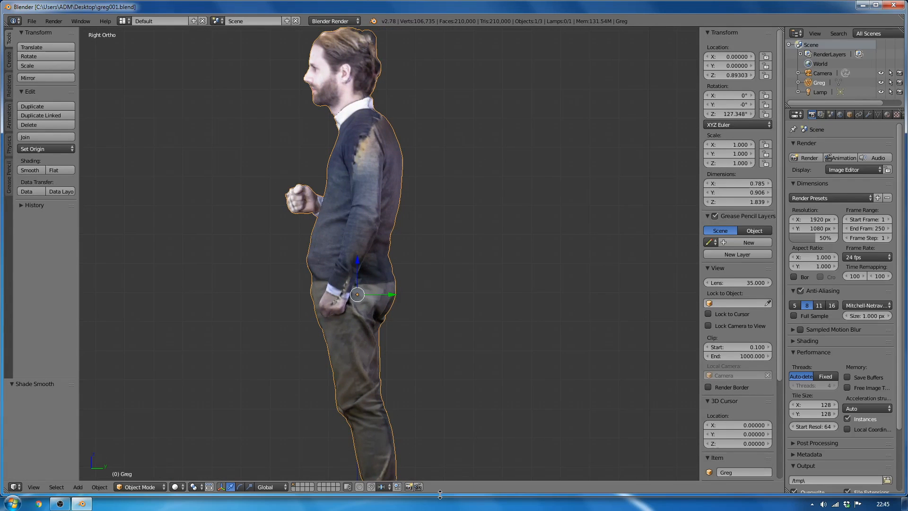
click(143, 488)
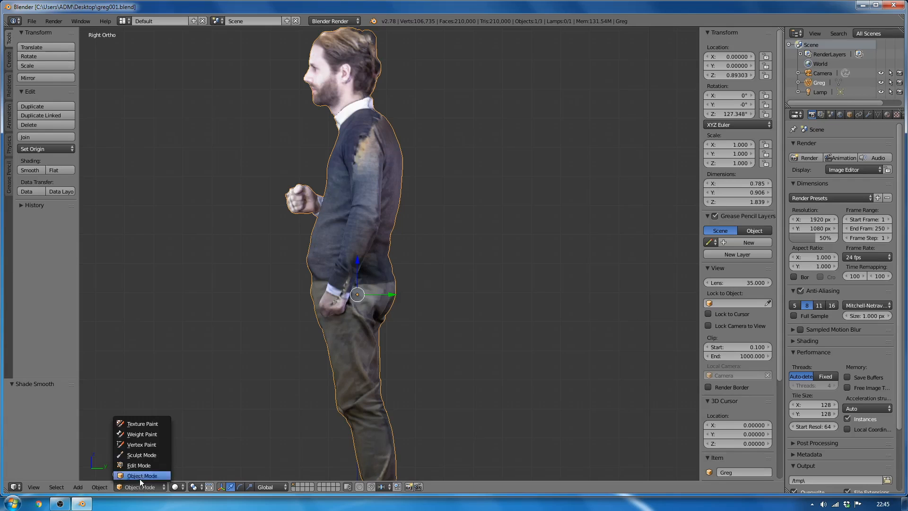
click(138, 455)
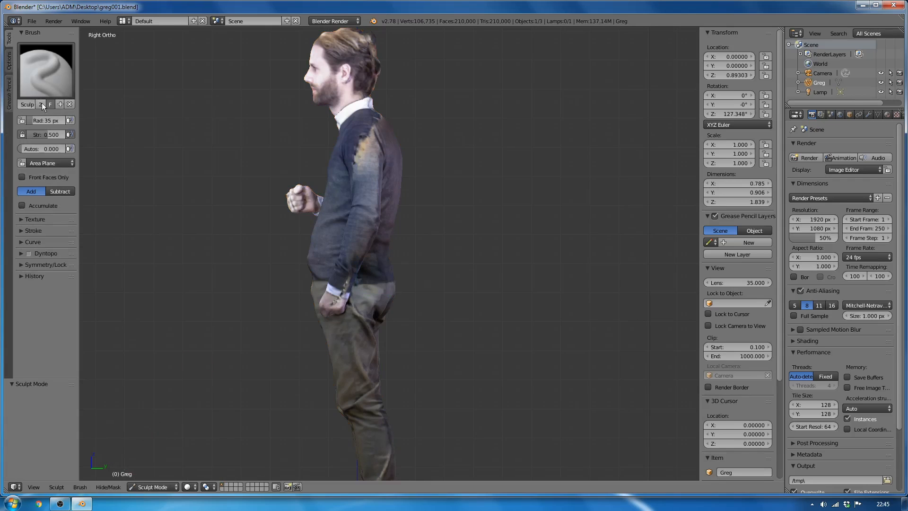
- Choose the Grab brush for sculpting and set its radius to 274 px
click(46, 74)
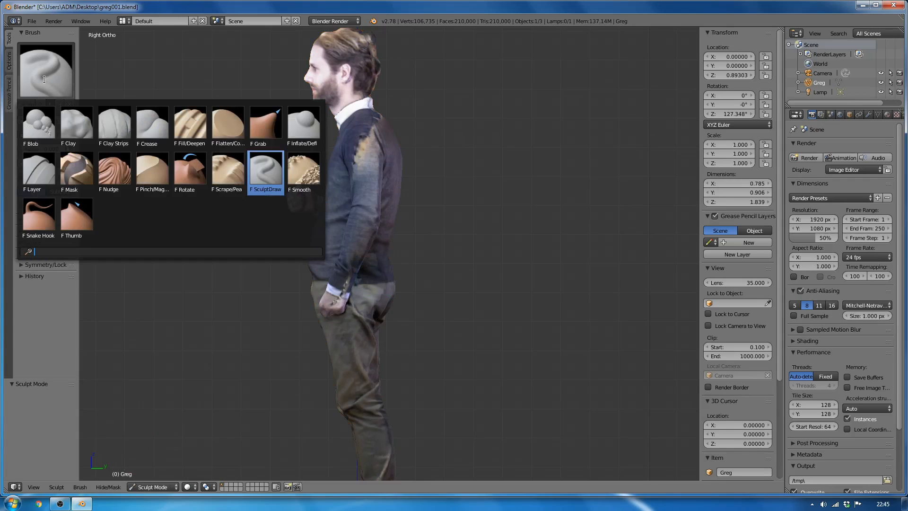
click(260, 128)
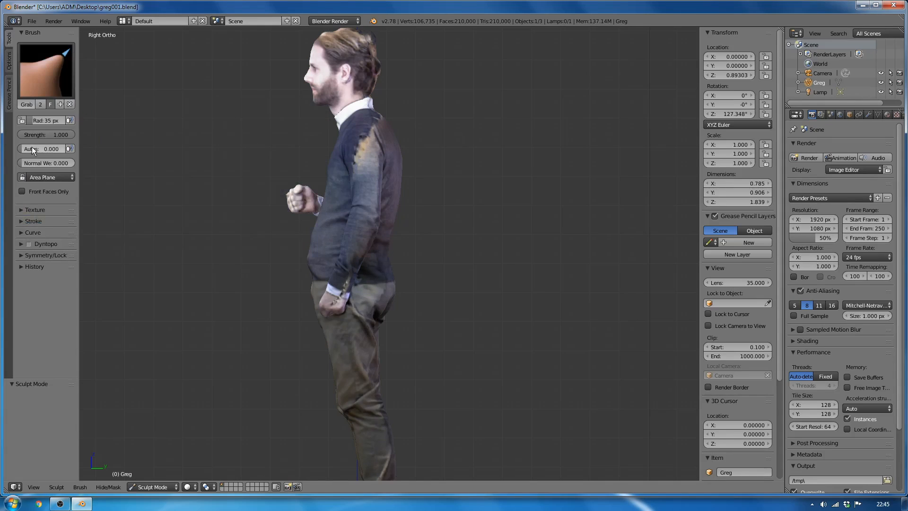
mouse_move(31, 151)
mouse_down()
mouse_move(48, 150)
mouse_move(28, 150)
mouse_move(53, 122)
mouse_up()
shift+middle_drag(371, 207, 467, 234)
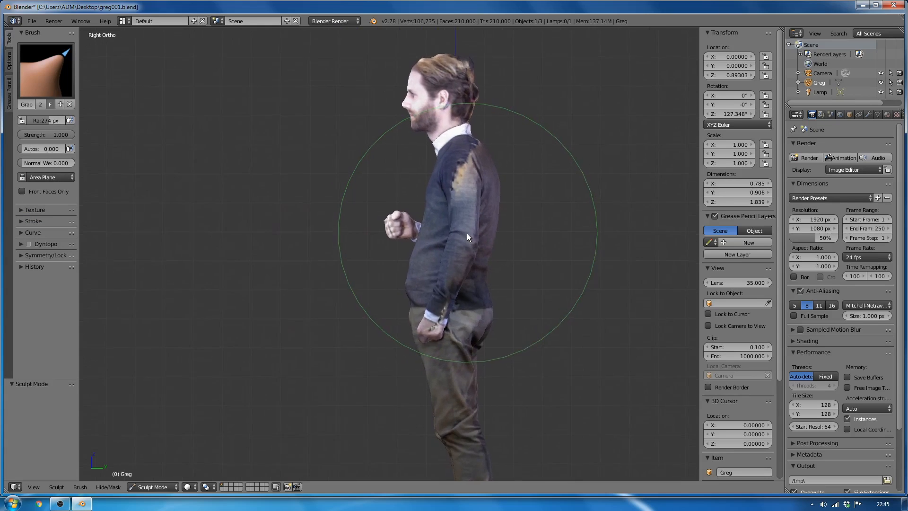
- Compare the Grab brush's circle with the head, arm and belly at different zoom levels in the right orthographic view
scroll(466, 233, up, 2)
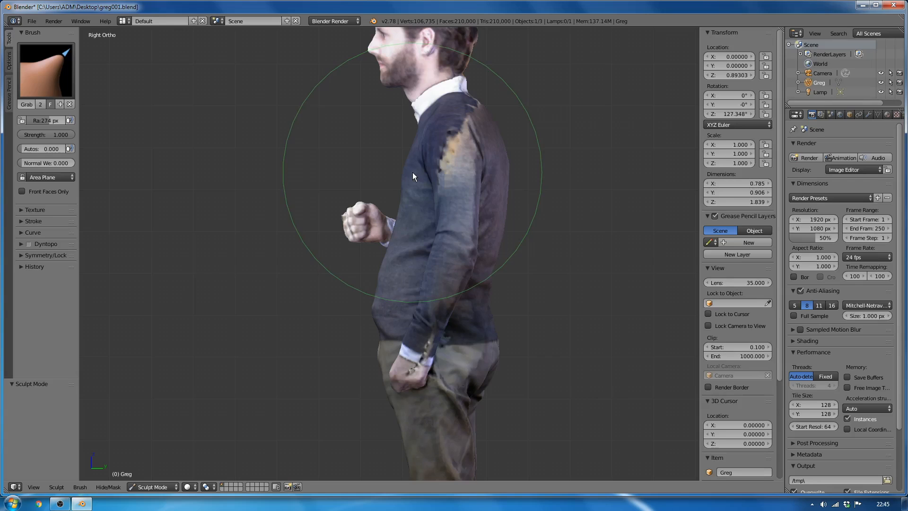
scroll(413, 175, down, 6)
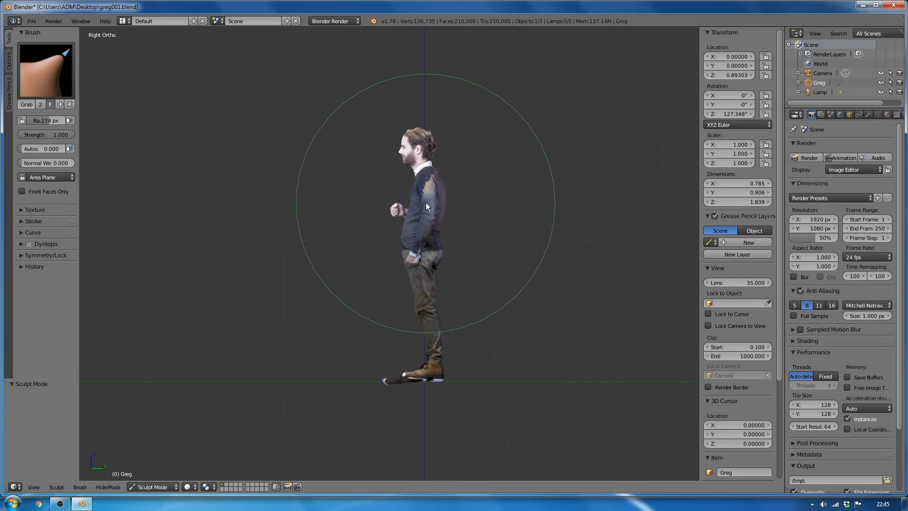
scroll(408, 178, up, 8)
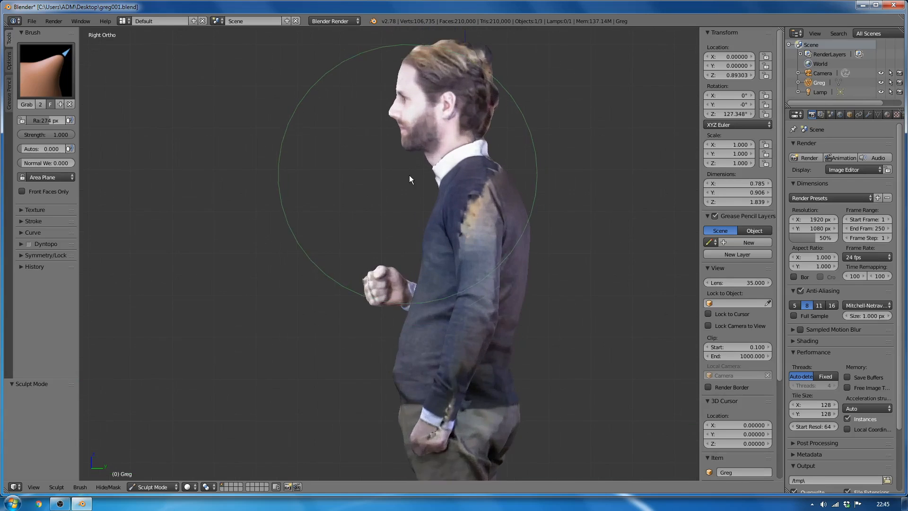
scroll(440, 248, up, 4)
scroll(405, 243, down, 5)
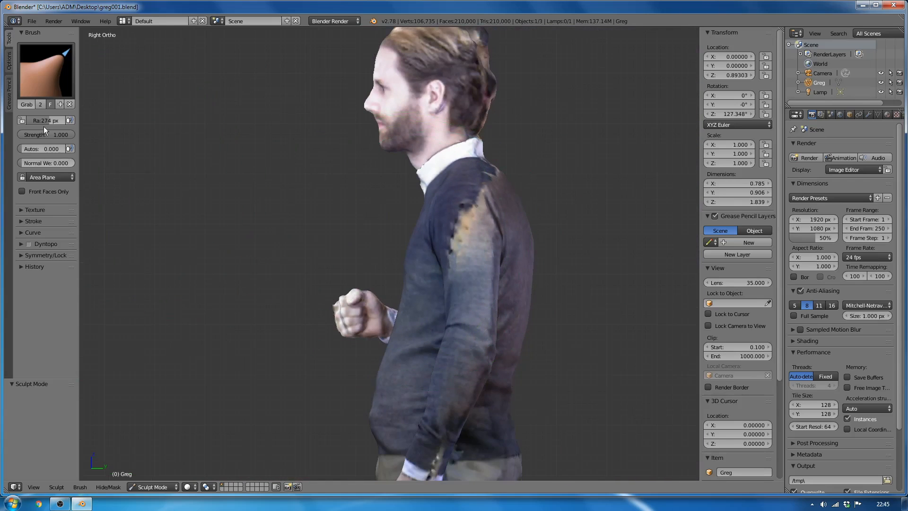
scroll(340, 239, down, 7)
scroll(411, 289, up, 7)
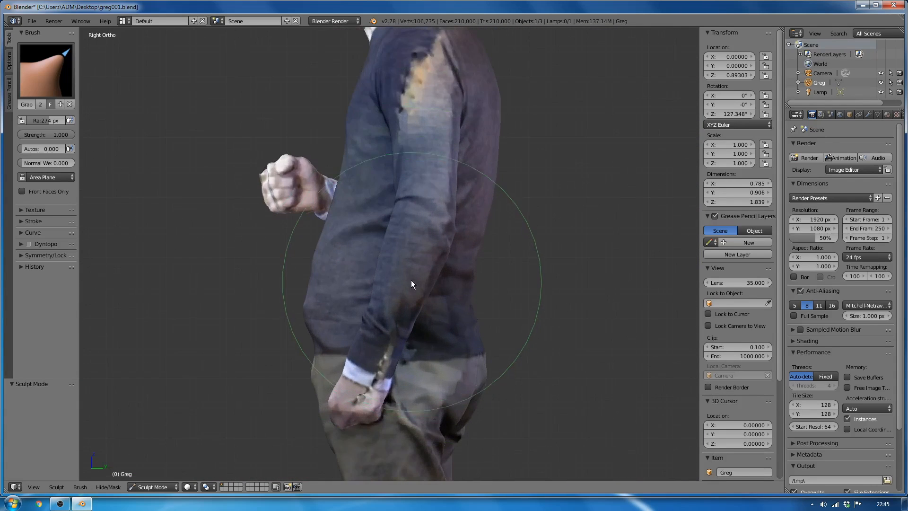
scroll(371, 280, down, 1)
mouse_move(351, 306)
shift+middle_down()
mouse_move(438, 290)
mouse_move(384, 319)
mouse_move(361, 302)
shift+middle_up()
scroll(334, 289, up, 4)
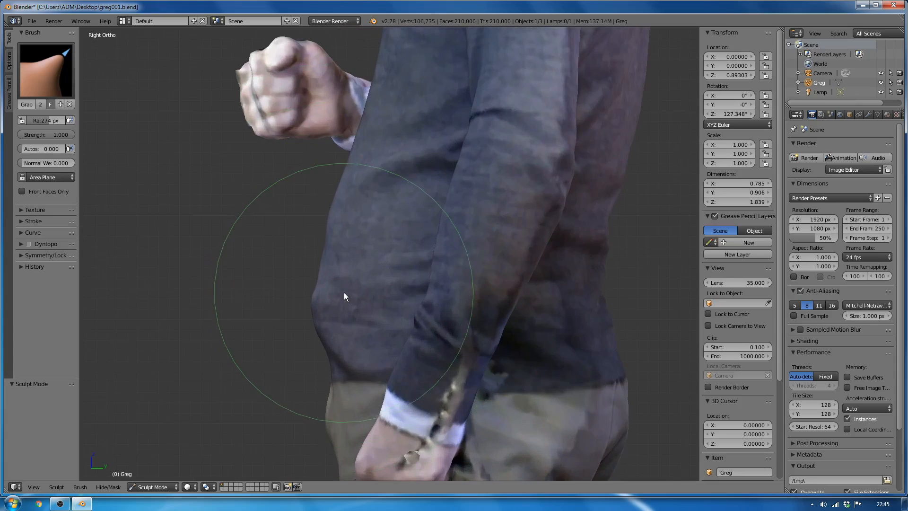
scroll(337, 288, down, 4)
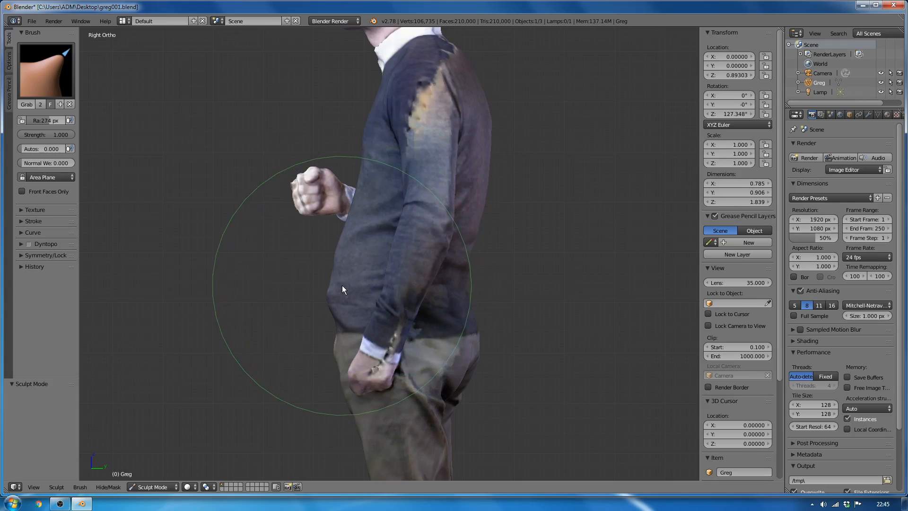
scroll(341, 284, down, 1)
scroll(342, 284, down, 1)
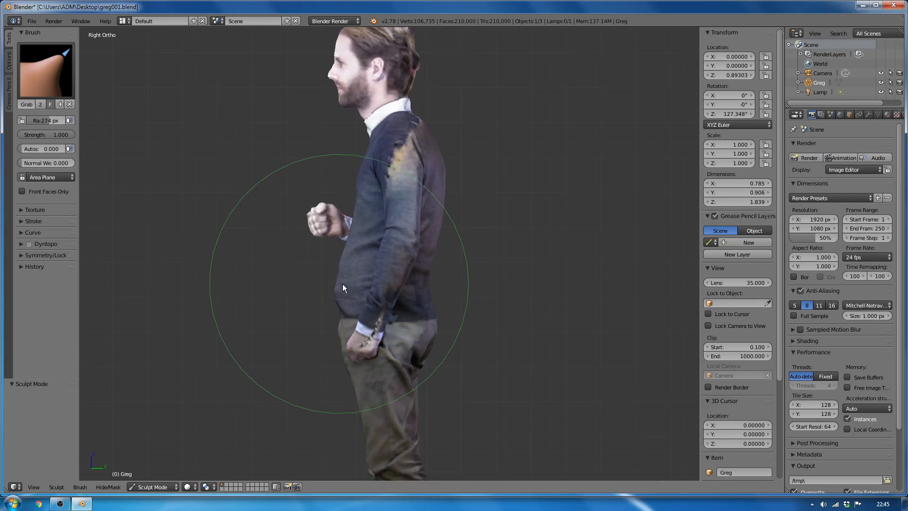
- Flatten the belly under the sweater by pushing its front outline slightly inward with short Grab strokes in the side view
scroll(345, 285, up, 3)
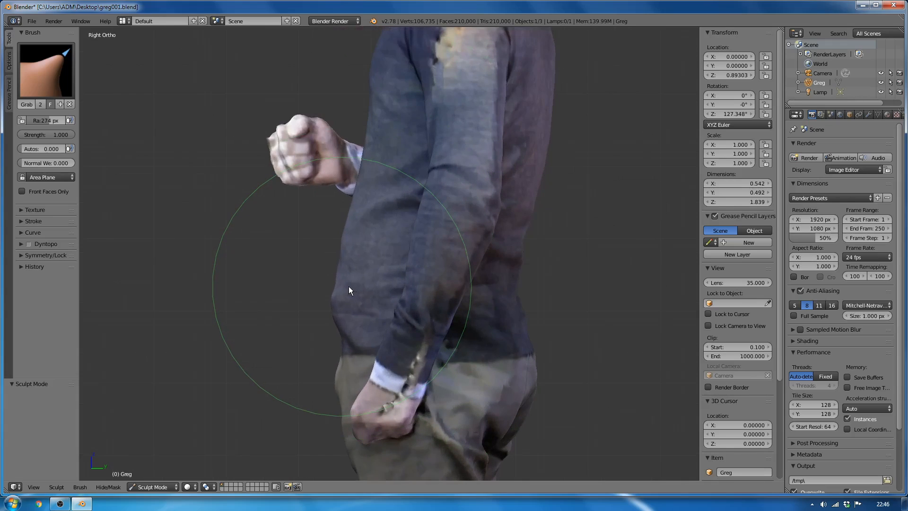
drag(355, 252, 358, 252)
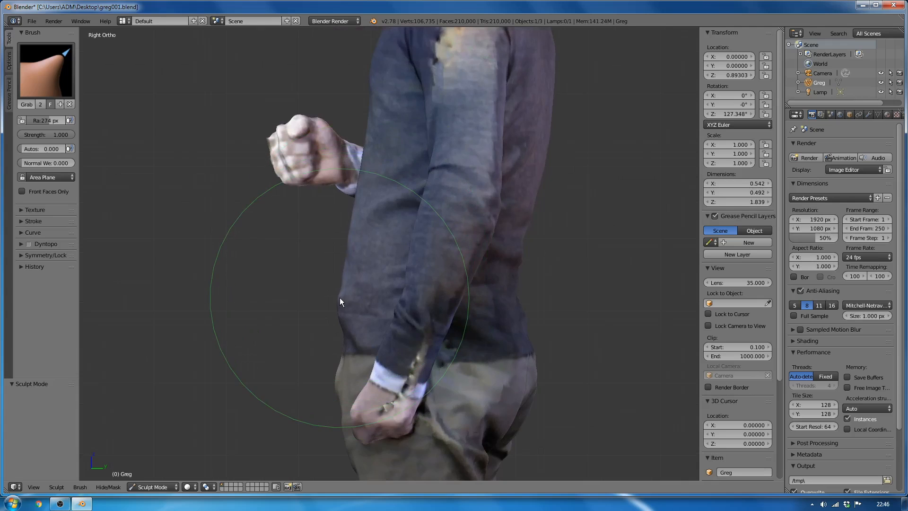
drag(339, 298, 347, 298)
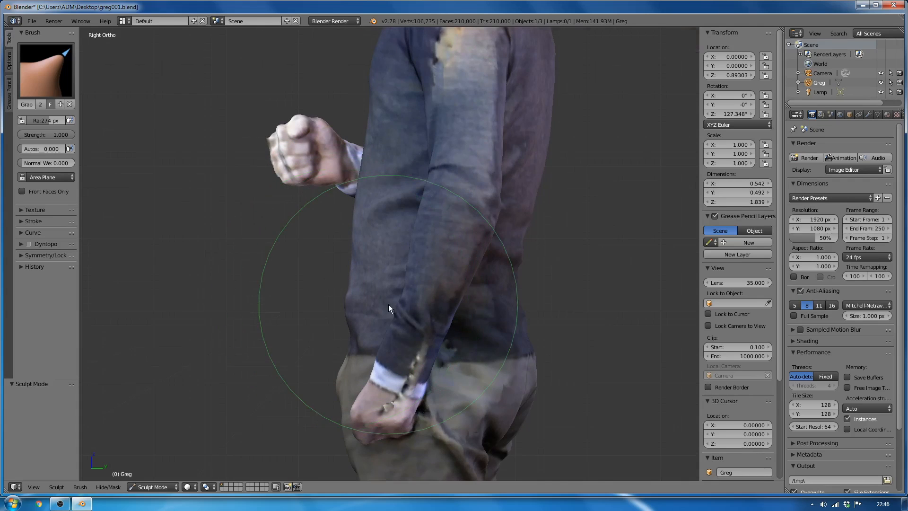
- In the front orthographic view, pull the waist outline below the bent elbow slightly outward with the Grab brush
middle_drag(388, 304, 419, 311)
scroll(419, 311, down, 6)
mouse_move(512, 296)
middle_down()
mouse_move(529, 310)
mouse_move(523, 299)
middle_up()
key(KP_3)
key(KP_1)
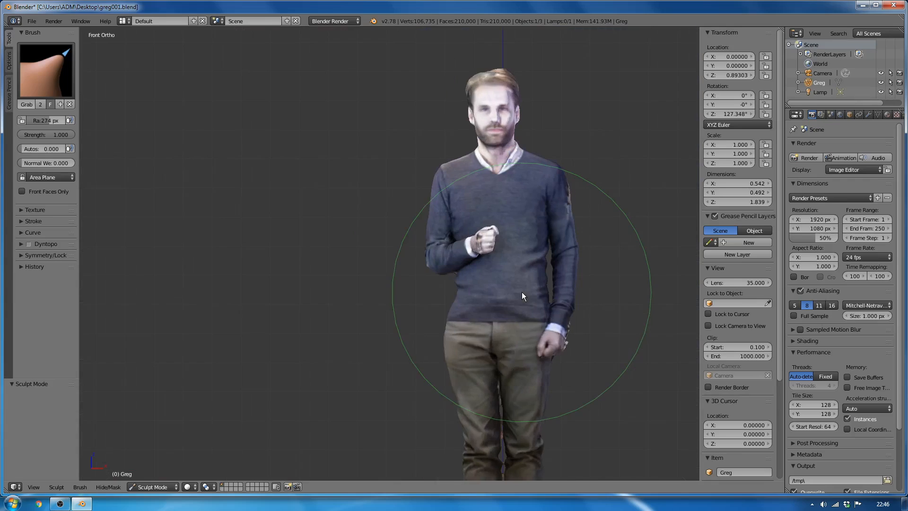
scroll(514, 280, up, 2)
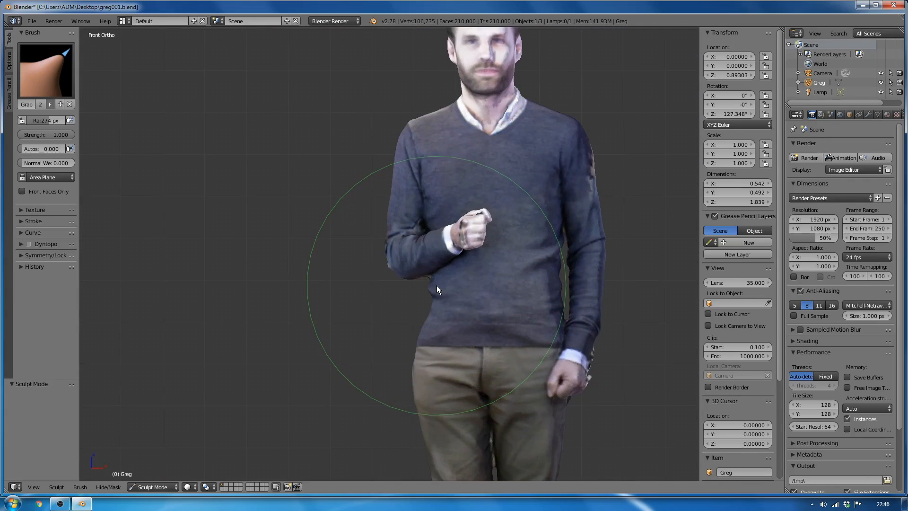
drag(431, 285, 424, 279)
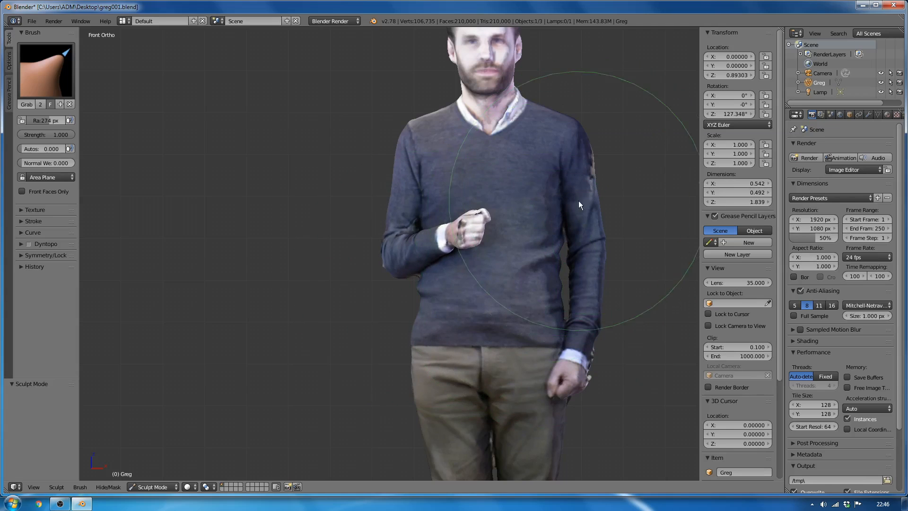
drag(578, 200, 559, 251)
- With the full figure in the front view, nudge the waist and the head slightly with the Grab brush
scroll(498, 217, down, 4)
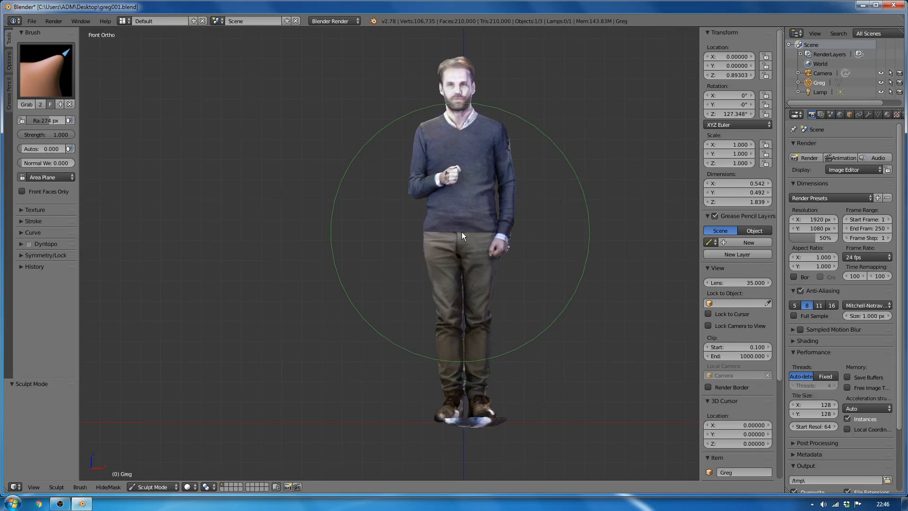
drag(460, 233, 462, 231)
drag(461, 67, 461, 68)
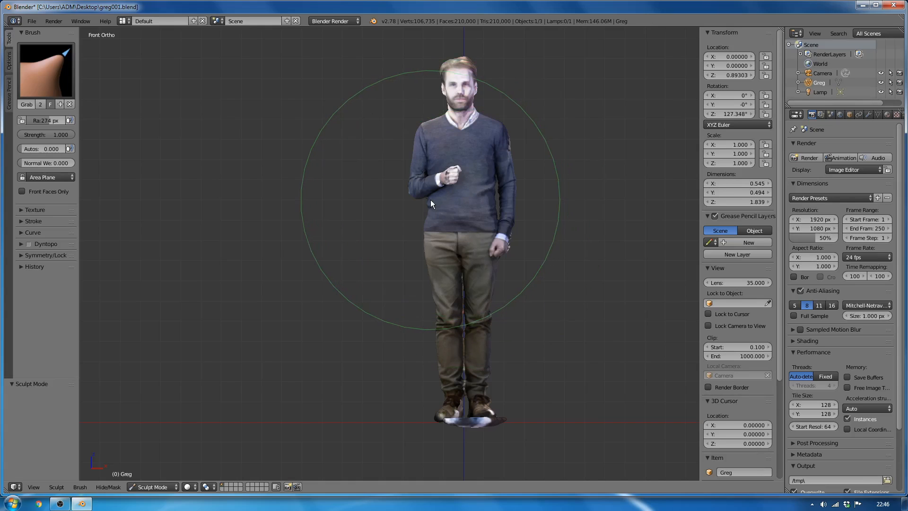
- Push the waist outline below the bent elbow inward with a Grab stroke in the front view
scroll(431, 200, up, 2)
drag(430, 199, 444, 201)
scroll(410, 204, up, 4)
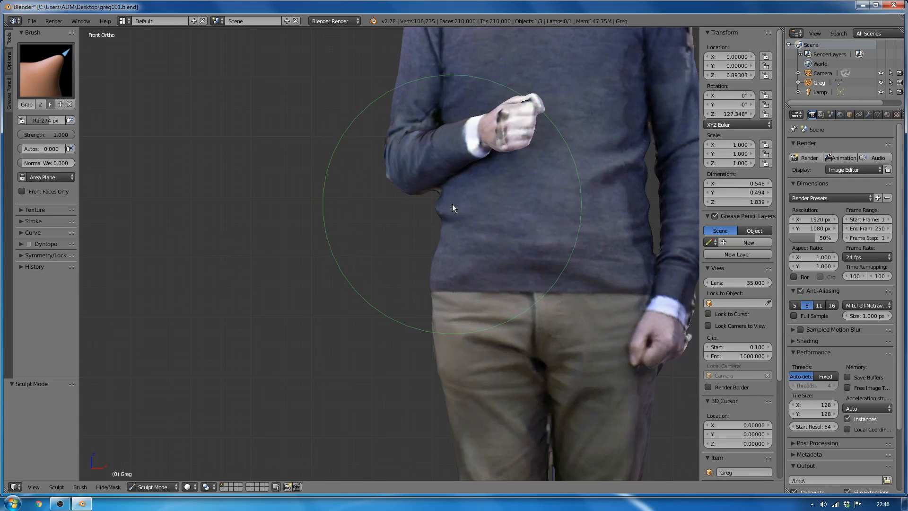
- Bring the lower sweater outline at the waist slightly further inward with the Grab brush in the front orthographic view
scroll(481, 220, down, 1)
scroll(482, 227, down, 5)
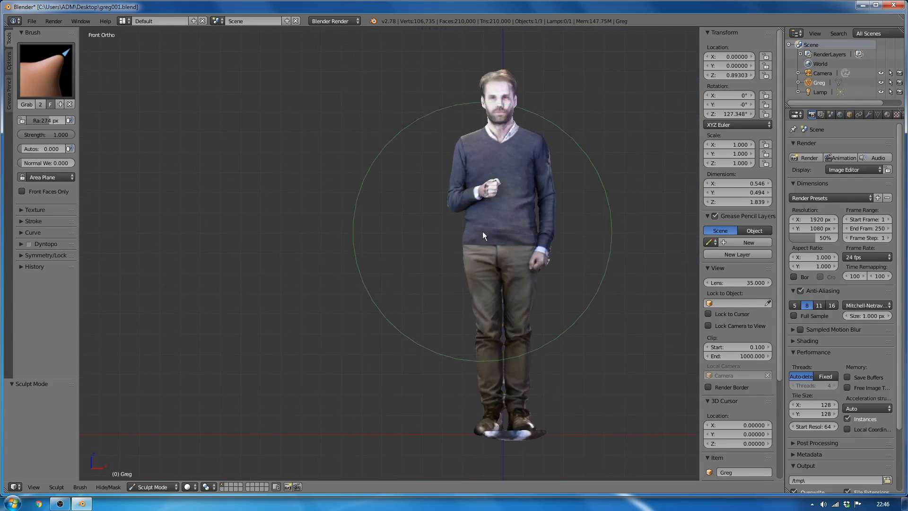
scroll(448, 236, up, 5)
scroll(447, 234, down, 5)
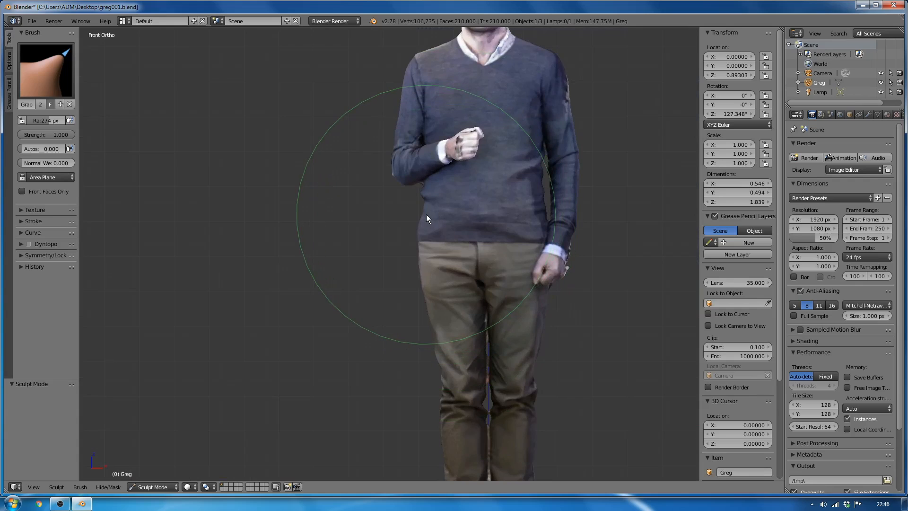
scroll(428, 214, up, 5)
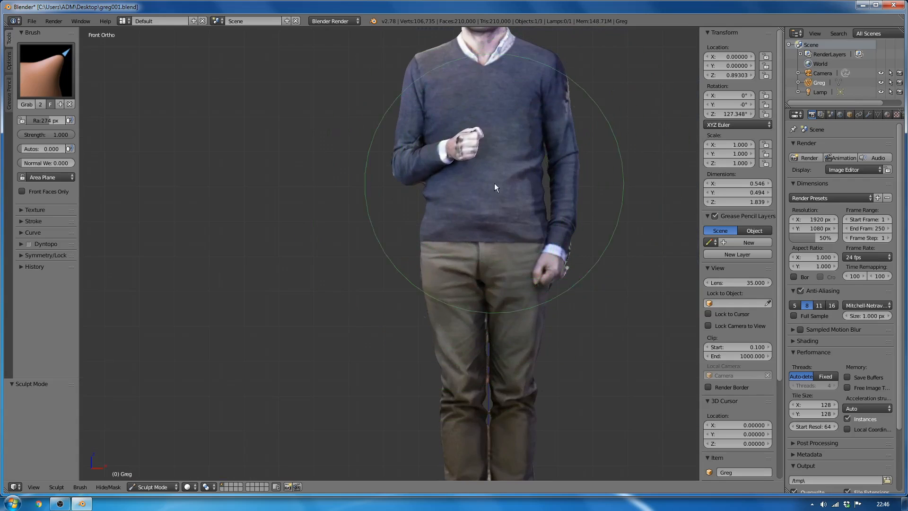
- In the right orthographic view, push the front outline of the belly slightly inward with short Grab strokes
scroll(470, 184, down, 4)
middle_drag(512, 276, 371, 238)
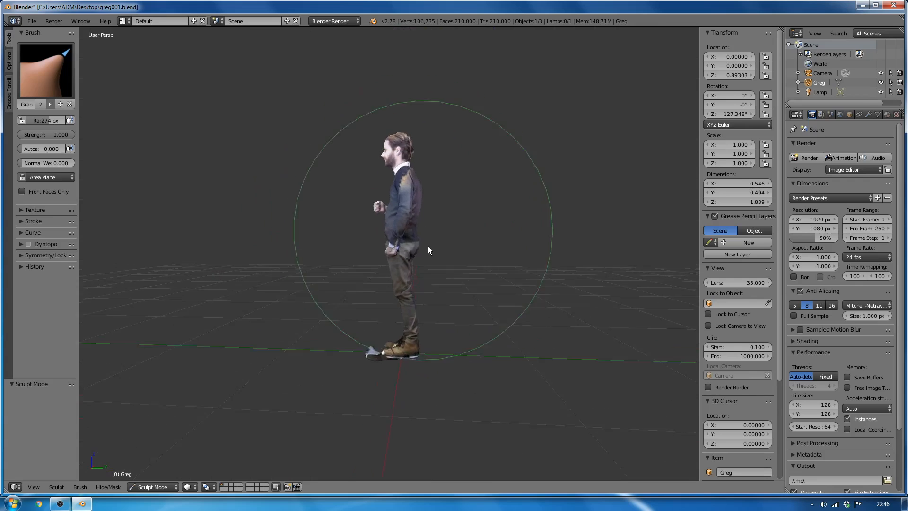
scroll(428, 246, up, 3)
key(KP_3)
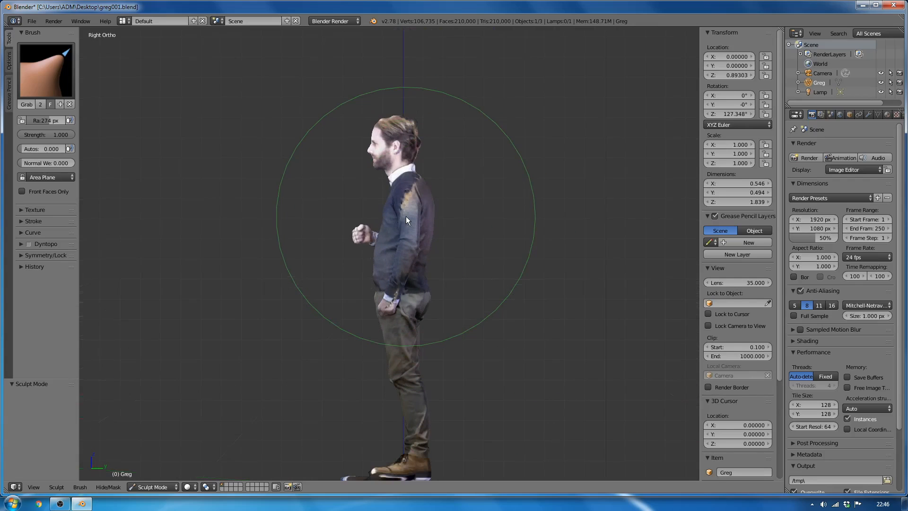
scroll(410, 222, up, 4)
scroll(417, 268, down, 4)
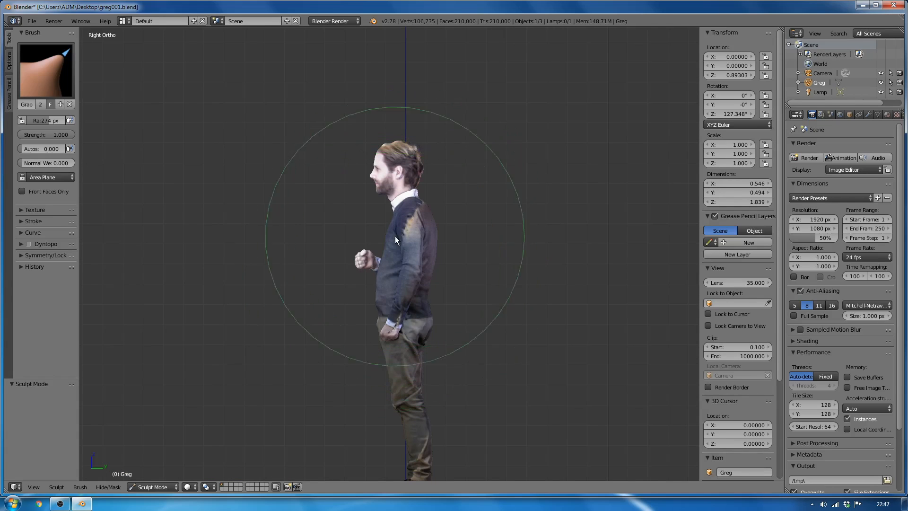
scroll(406, 244, up, 5)
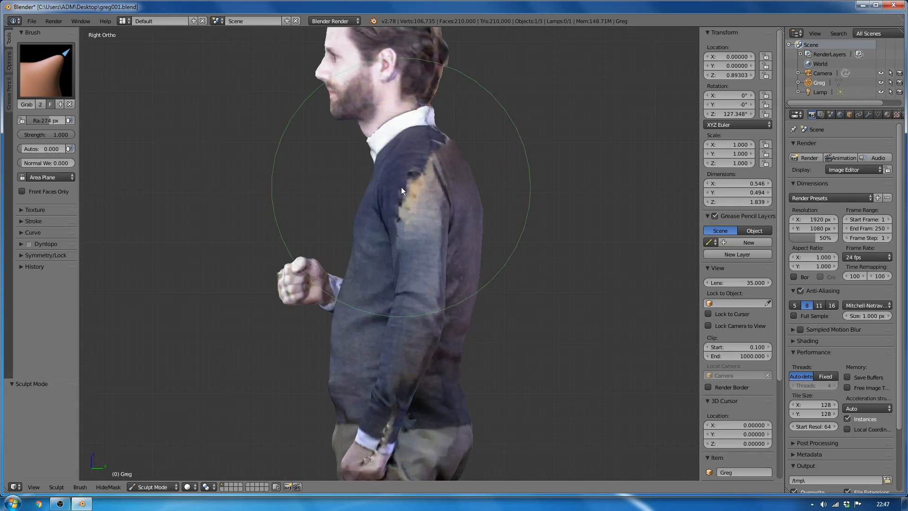
scroll(394, 209, down, 2)
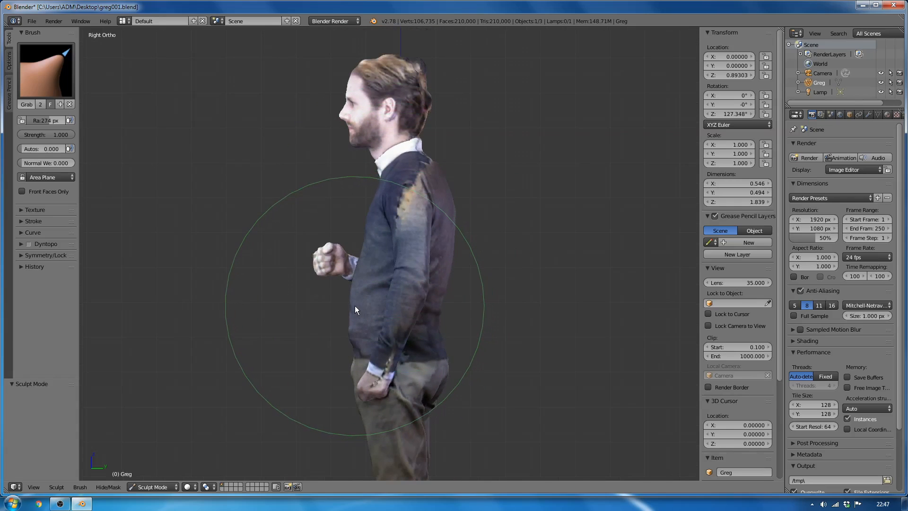
scroll(357, 305, up, 3)
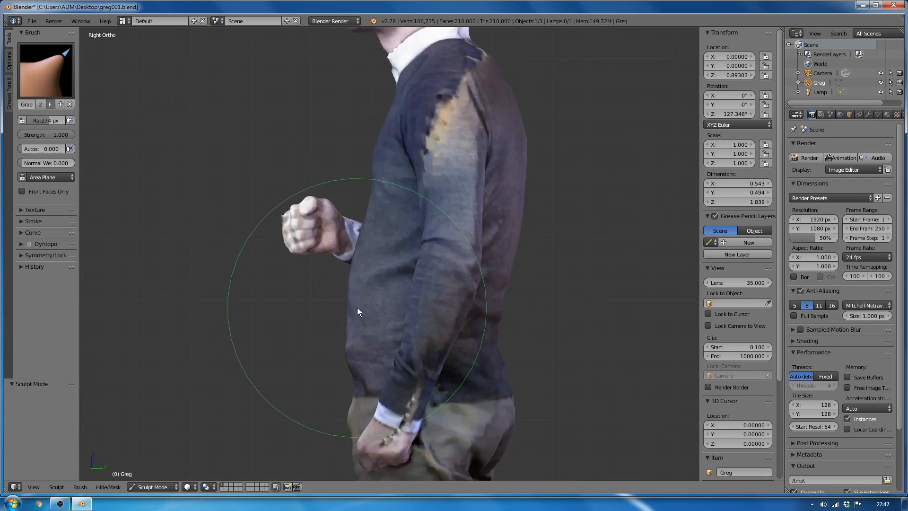
drag(360, 309, 364, 309)
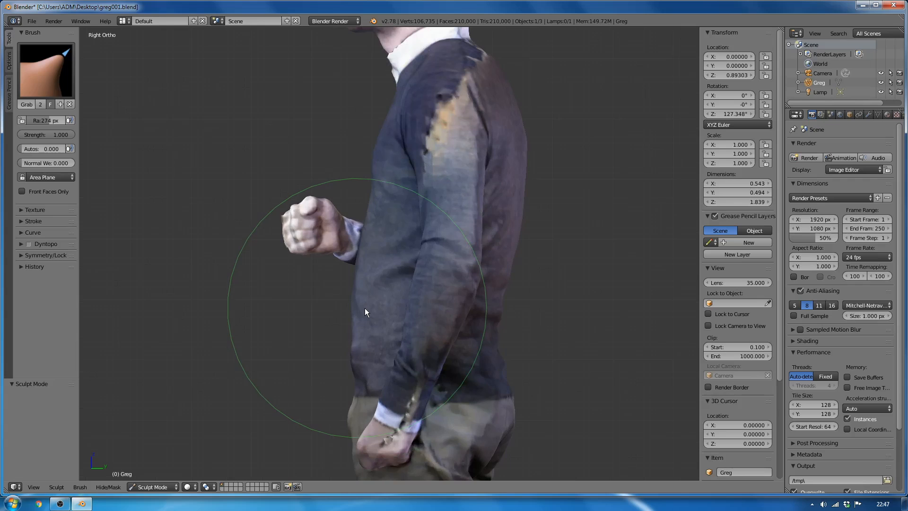
- Nudge the front outline of the chest above the raised fist with the Grab brush in the right orthographic view
mouse_move(334, 314)
middle_down()
mouse_move(355, 292)
mouse_move(444, 299)
mouse_move(464, 284)
mouse_move(447, 295)
mouse_move(473, 378)
middle_up()
scroll(465, 285, down, 2)
scroll(465, 285, up, 2)
key(KP_3)
scroll(443, 330, up, 2)
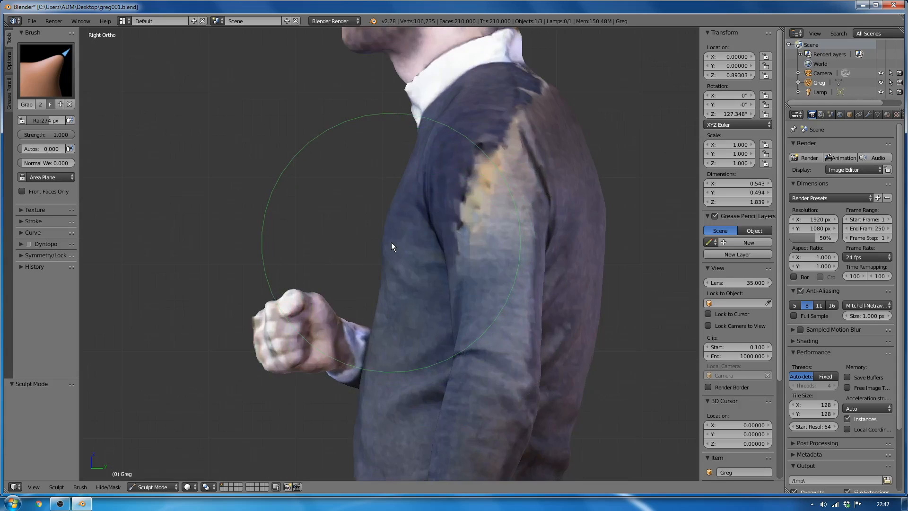
scroll(390, 242, down, 2)
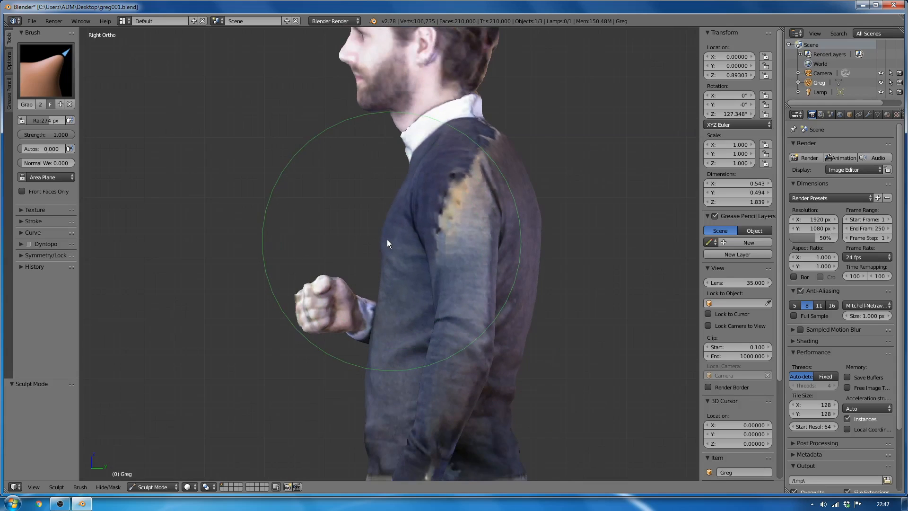
scroll(447, 291, down, 3)
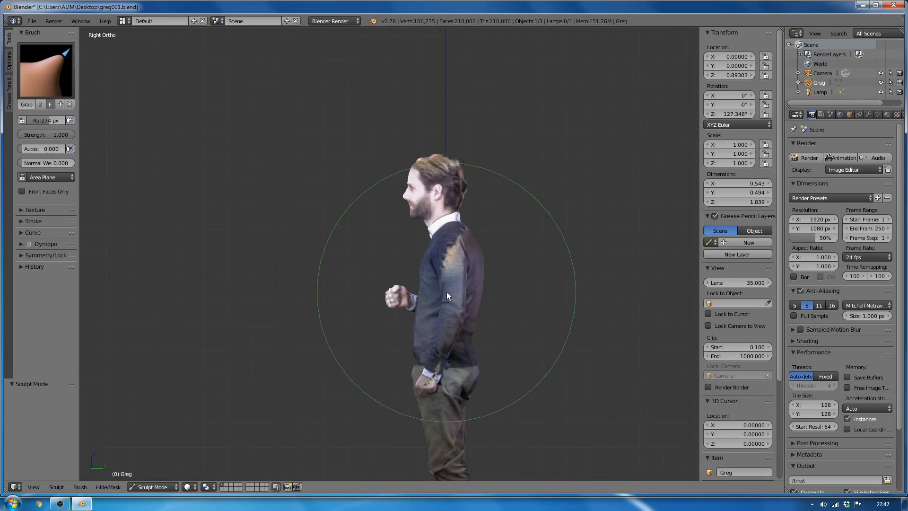
- Expand the Symmetry/Lock options and pull the chest forward into a fuller curve with the Grab brush in the right orthographic view
middle_drag(444, 331, 502, 327)
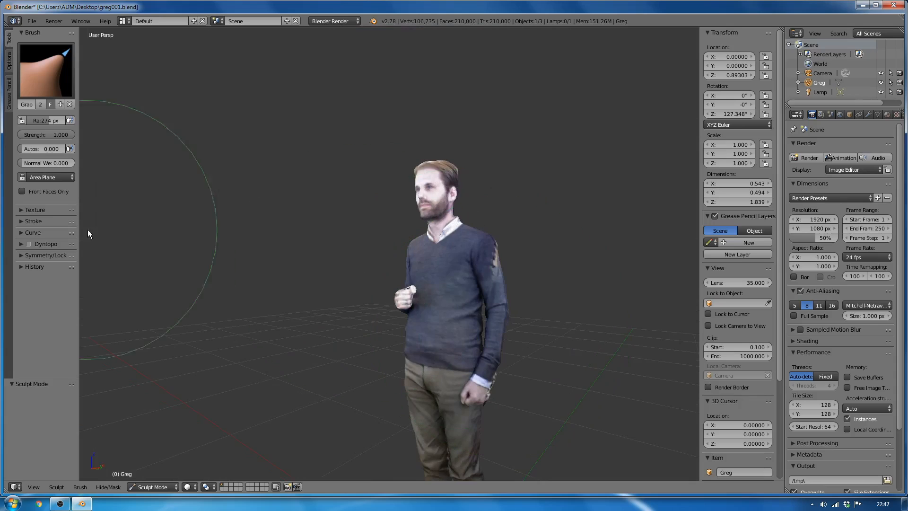
click(20, 255)
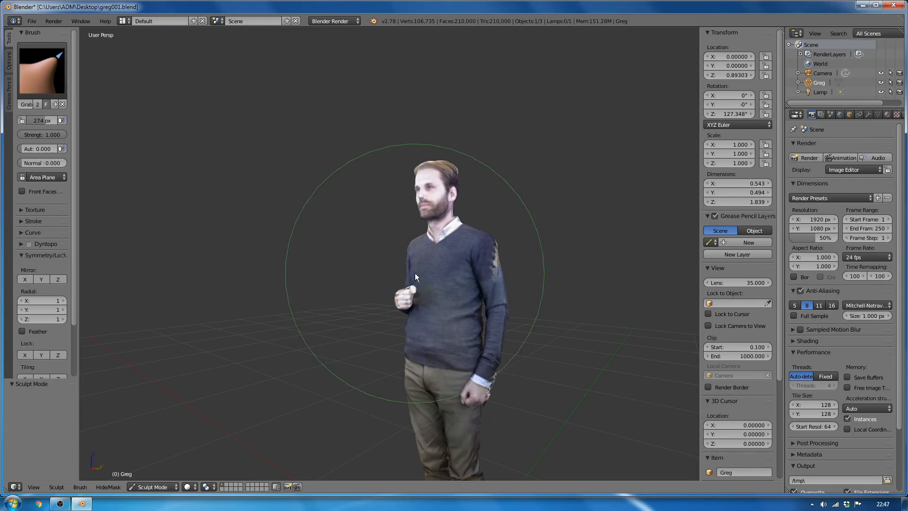
key(KP_3)
scroll(447, 271, up, 3)
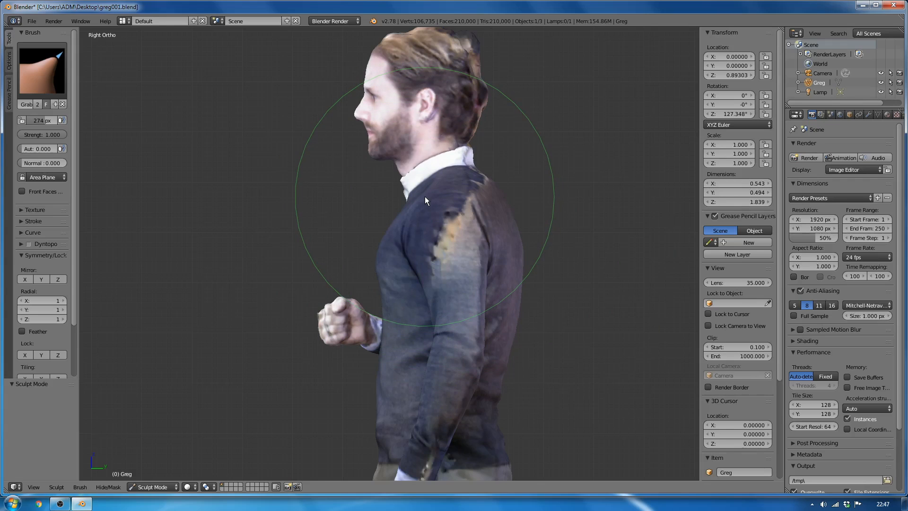
scroll(408, 191, up, 5)
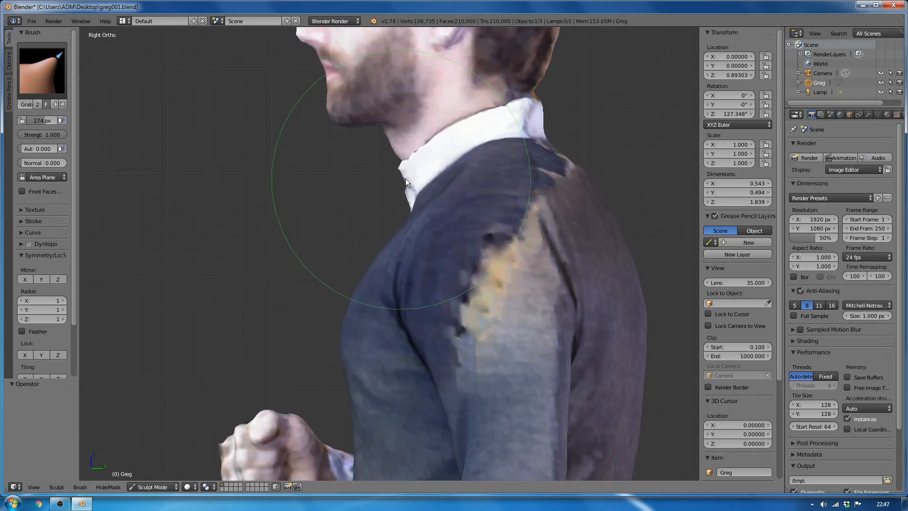
- Pull the sweater front just below the chest, near the raised forearm, slightly forward with short Grab strokes
scroll(397, 260, down, 5)
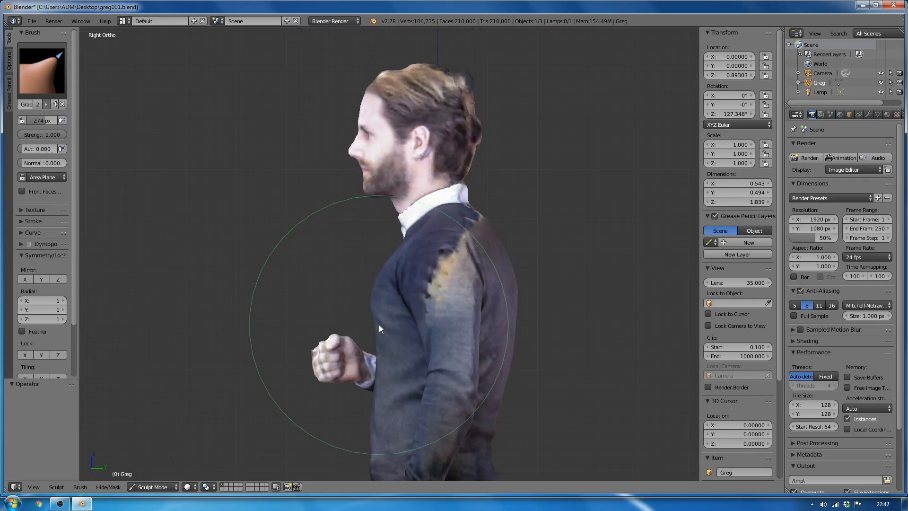
scroll(379, 325, up, 5)
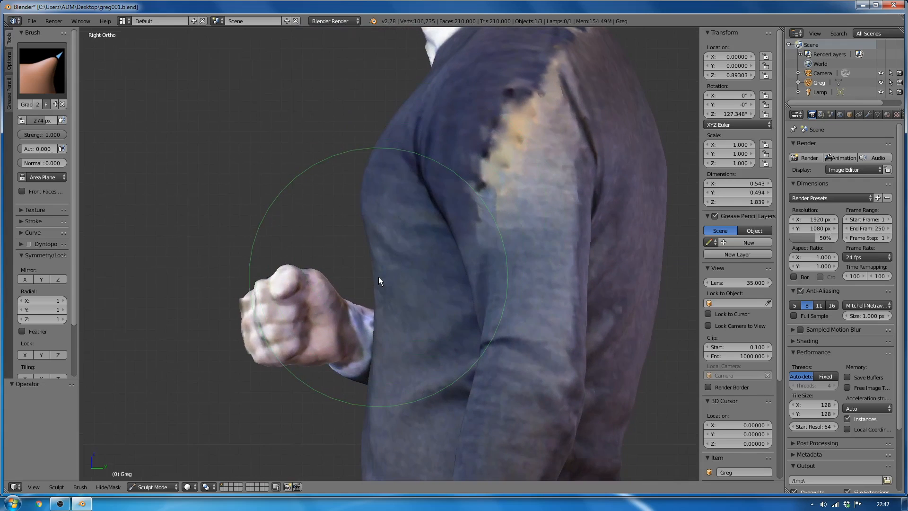
drag(379, 277, 372, 277)
scroll(434, 231, down, 5)
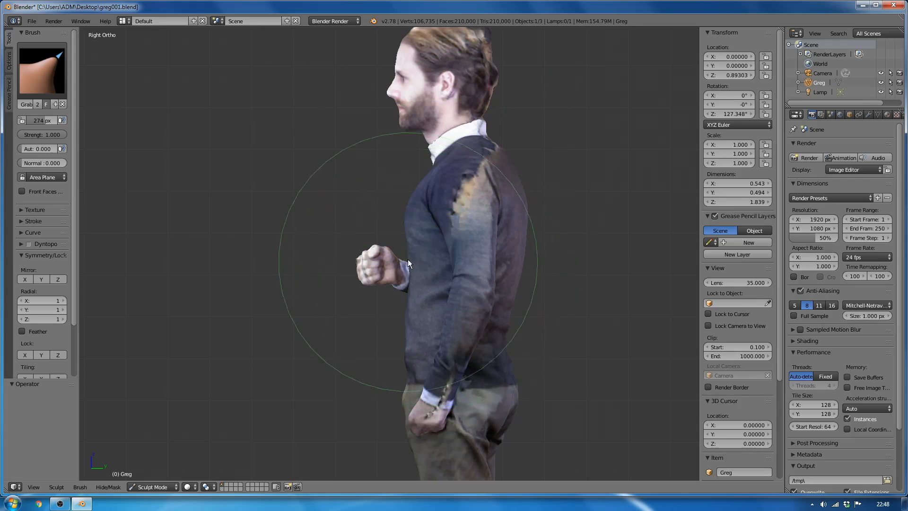
scroll(408, 259, up, 4)
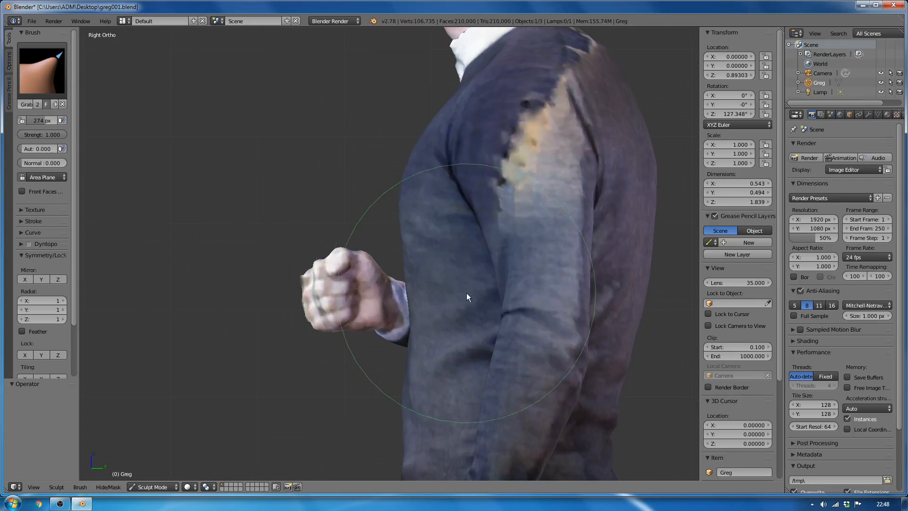
- Pull the chest slightly forward and upward with a Grab stroke in the left orthographic view
scroll(473, 287, down, 6)
middle_drag(484, 277, 540, 288)
scroll(442, 261, up, 4)
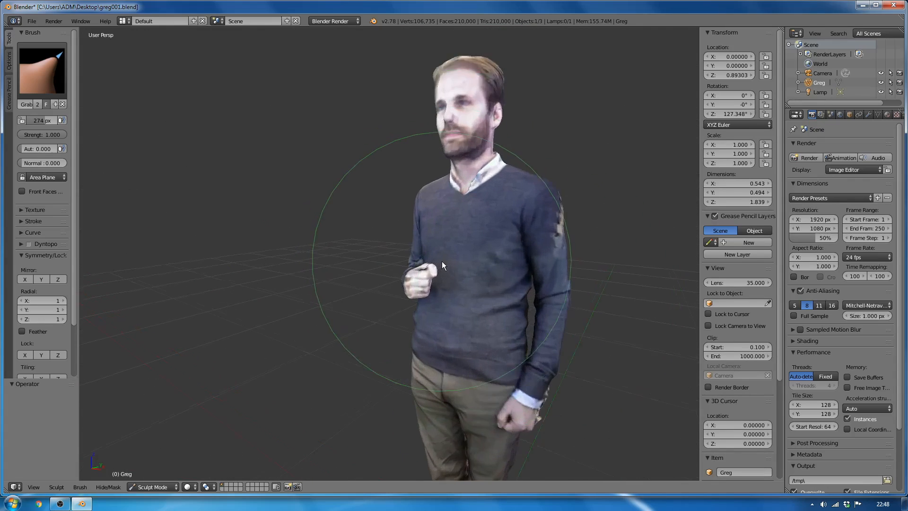
middle_drag(517, 231, 596, 298)
key(KP_3)
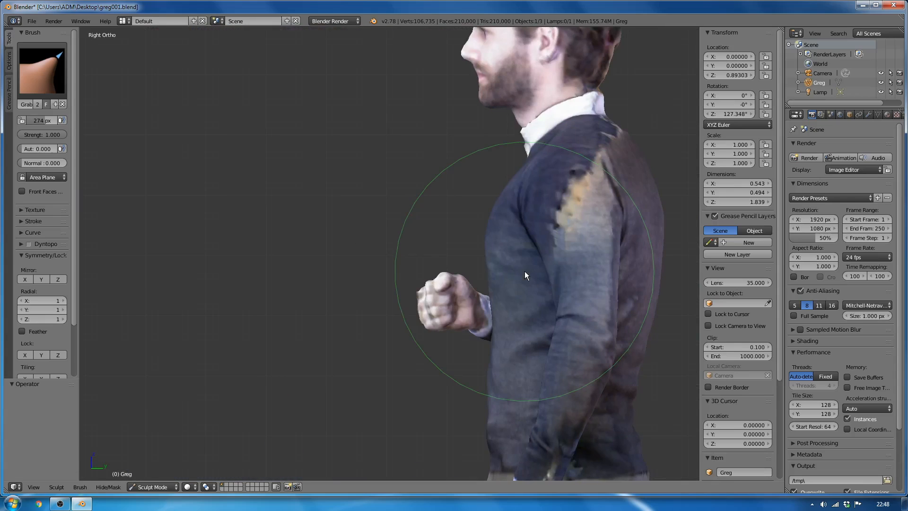
scroll(524, 271, down, 5)
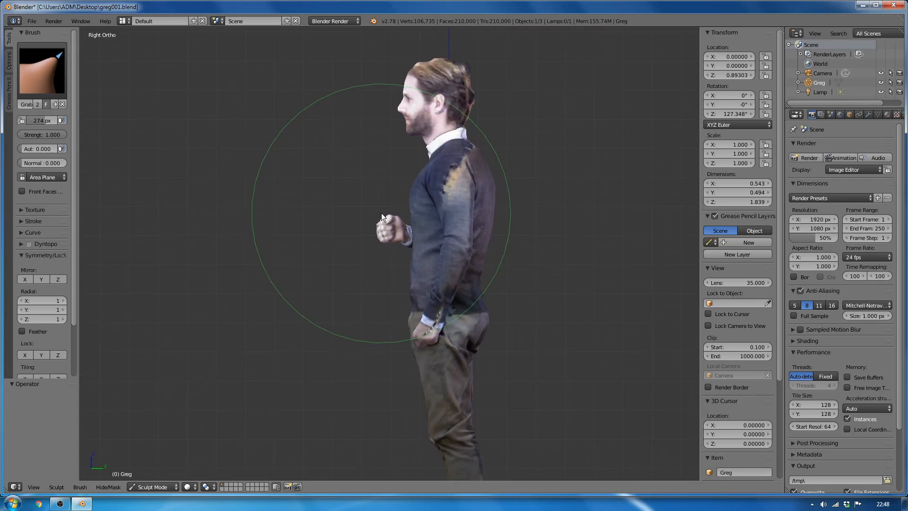
key(ctrl+KP_3)
scroll(357, 203, up, 4)
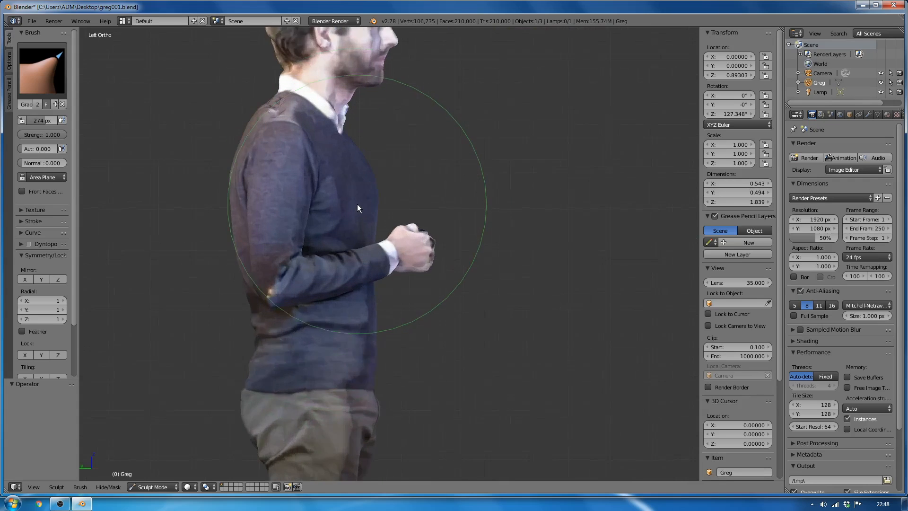
scroll(357, 209, up, 2)
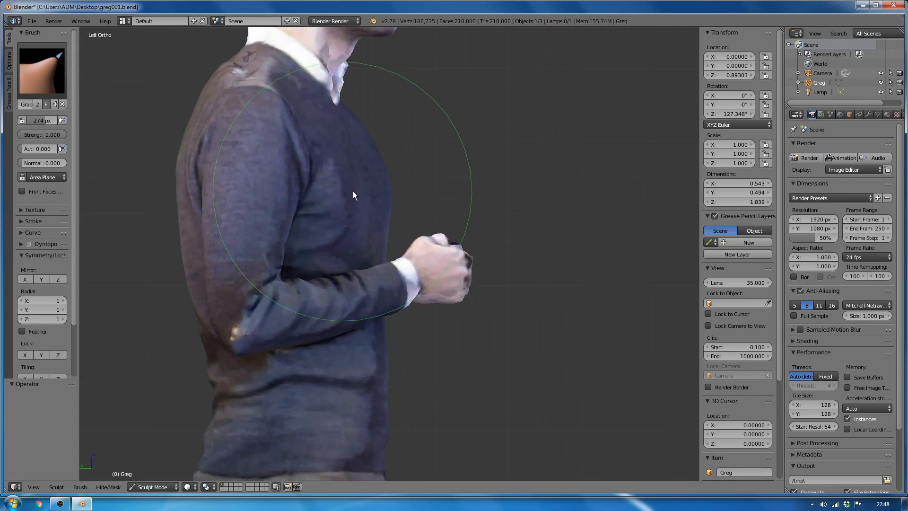
drag(353, 192, 370, 166)
scroll(376, 208, down, 4)
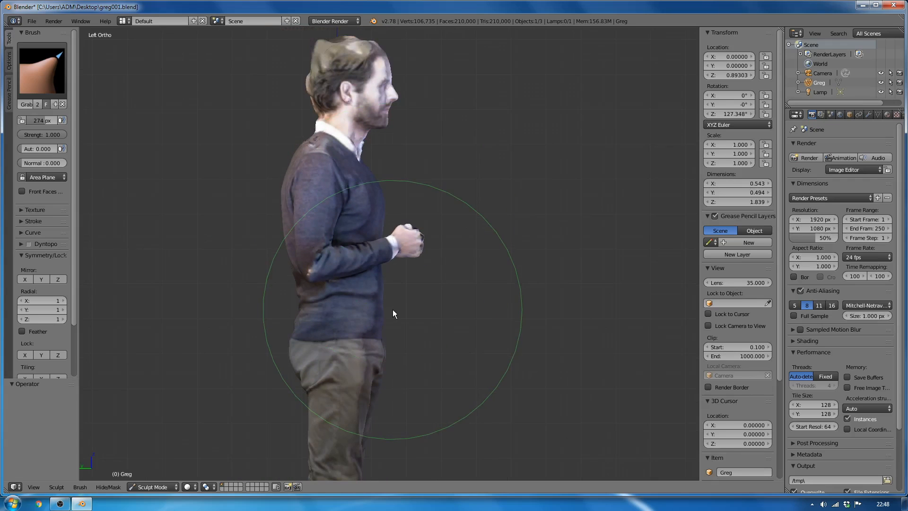
- From an angled perspective view, even out the front of the torso beside the raised fist with the Grab brush
middle_drag(396, 260, 265, 310)
scroll(335, 258, up, 5)
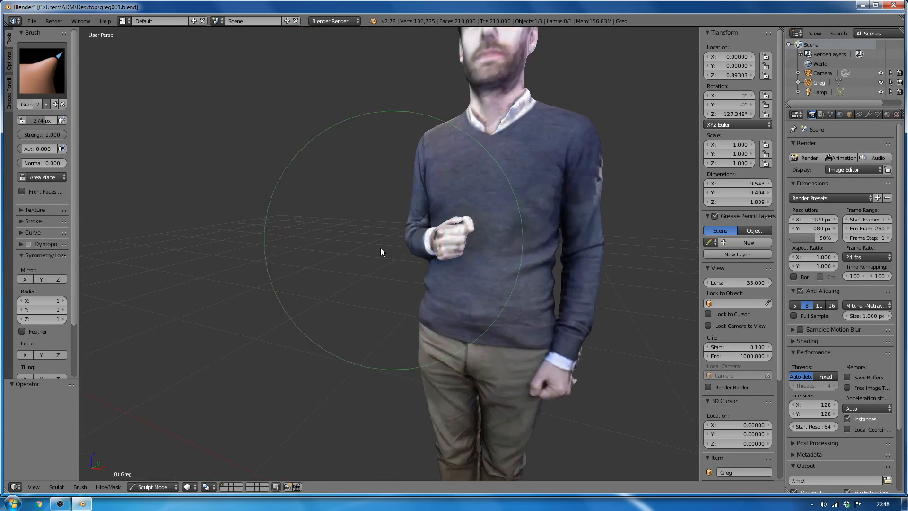
middle_drag(380, 248, 376, 290)
scroll(376, 288, up, 3)
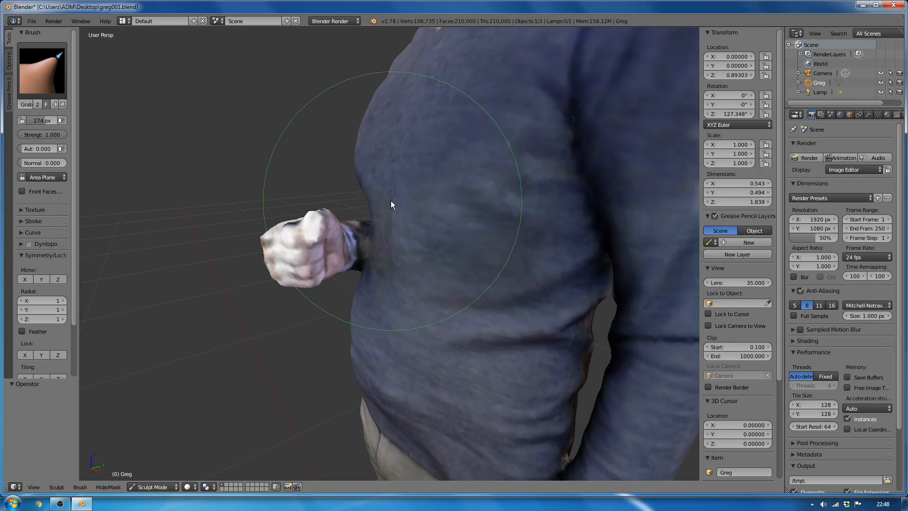
scroll(382, 197, down, 5)
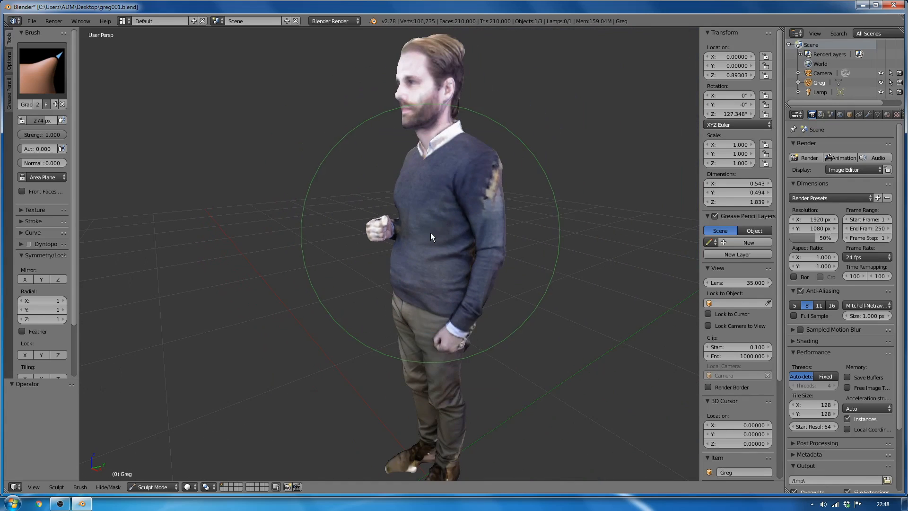
- Examine the reshaped torso and full figure from the front and from both sides
middle_drag(431, 237, 332, 216)
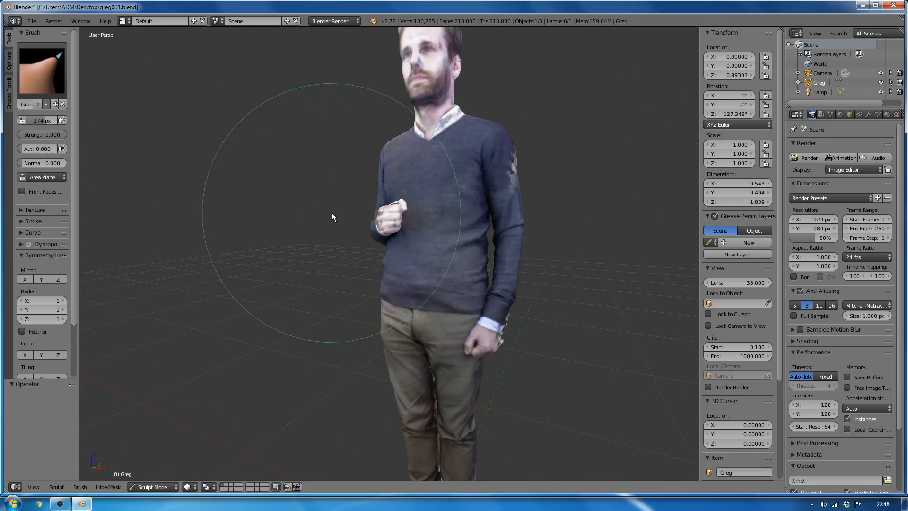
scroll(475, 266, down, 6)
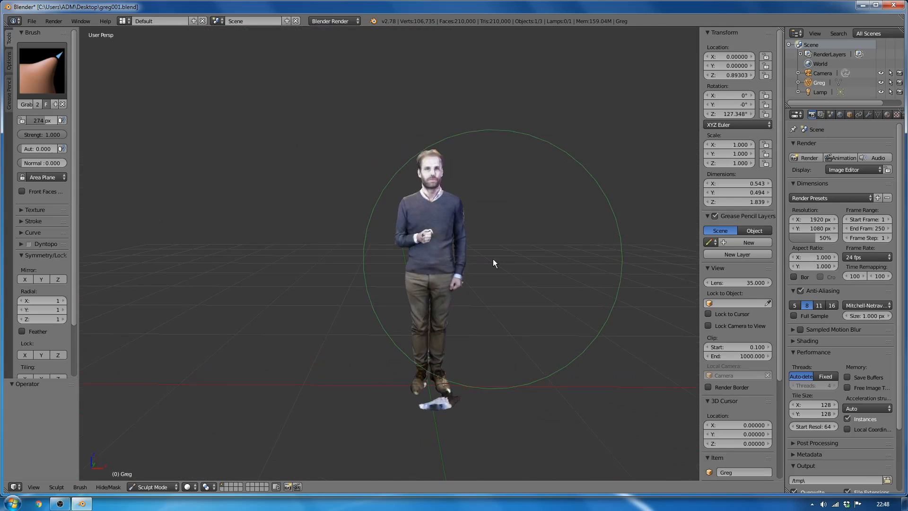
scroll(501, 263, up, 5)
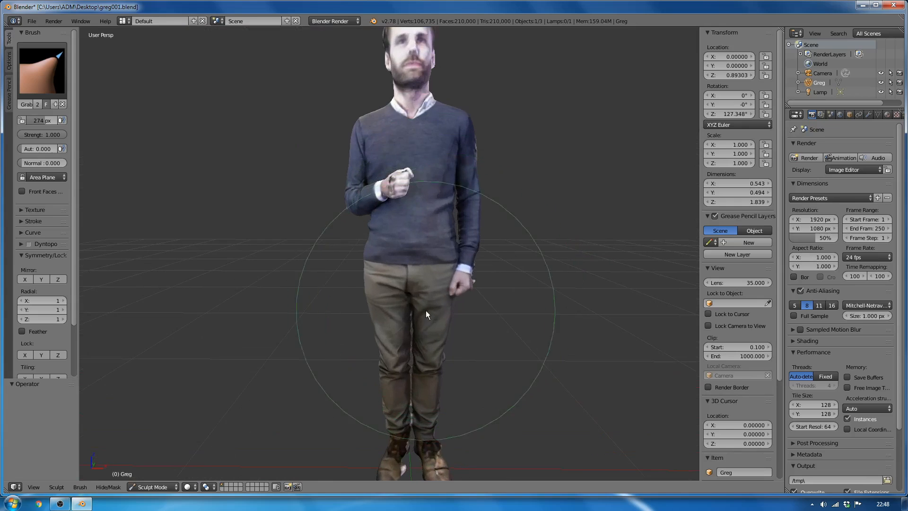
mouse_move(447, 222)
middle_down()
mouse_move(377, 225)
mouse_move(449, 233)
mouse_move(308, 305)
mouse_move(221, 136)
middle_up()
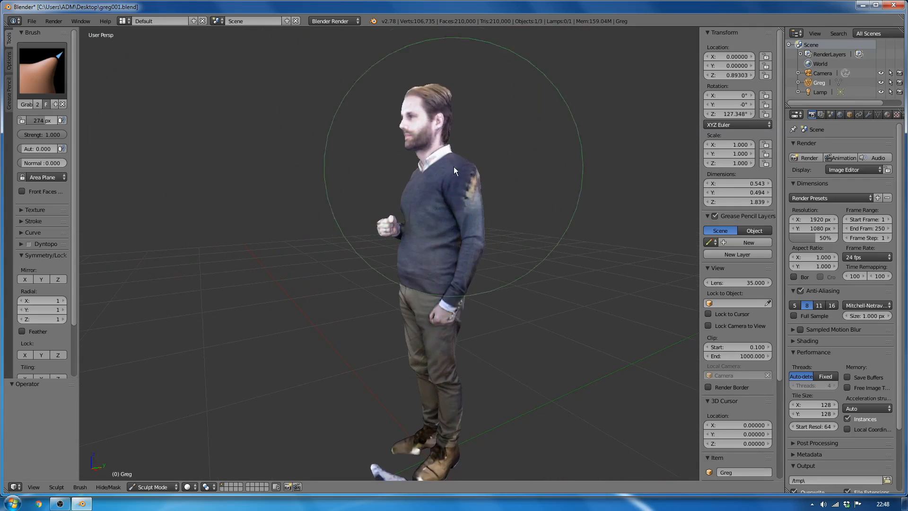
mouse_move(453, 166)
middle_down()
mouse_move(393, 189)
mouse_move(588, 197)
middle_up()
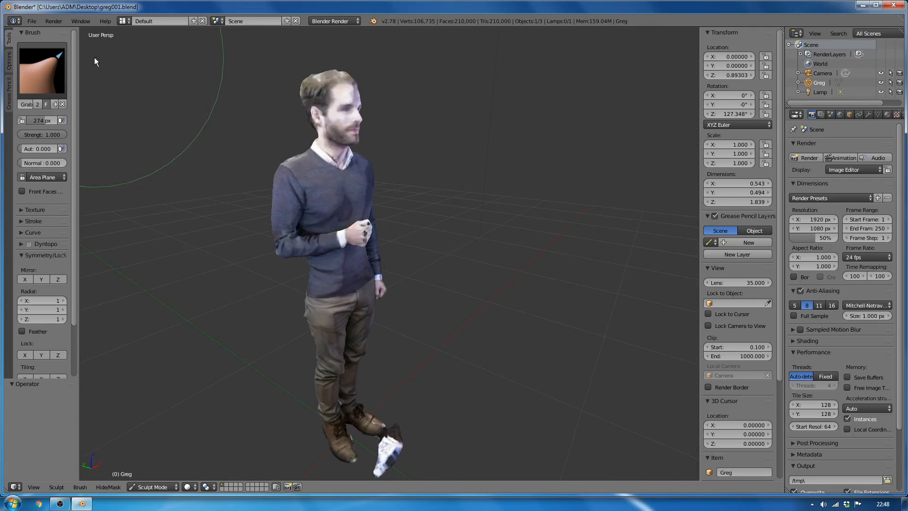
- Save the scene as the next incremental version, greg002.blend, in the Desktop folder
click(35, 21)
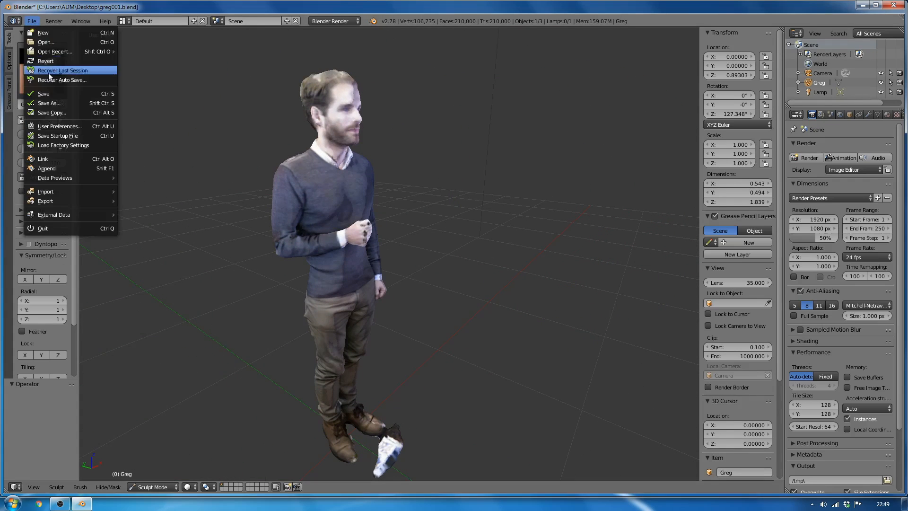
click(53, 103)
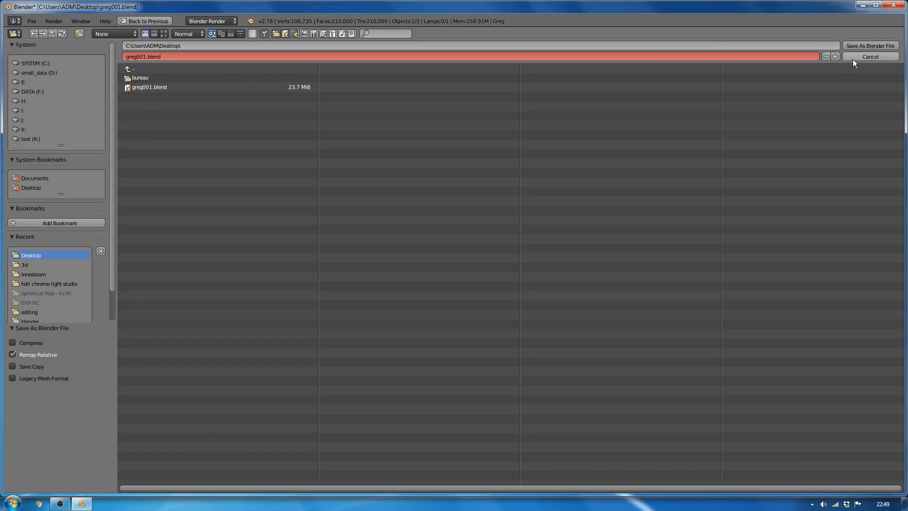
click(836, 56)
click(861, 46)
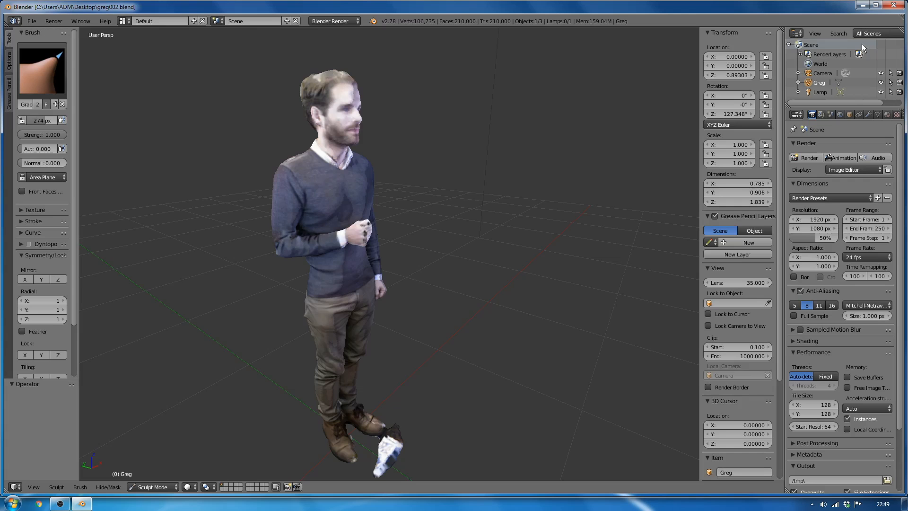
- Save the scene once more under the same file name, greg002.blend
scroll(398, 263, up, 3)
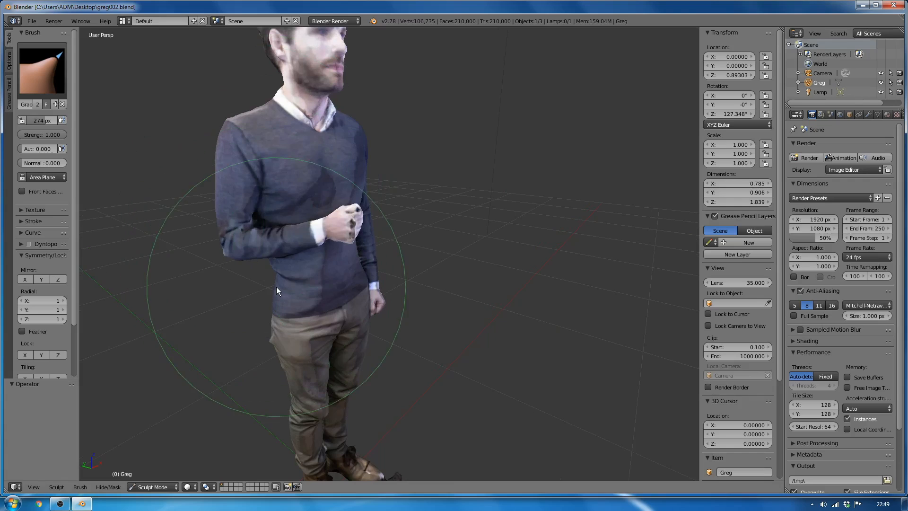
click(29, 21)
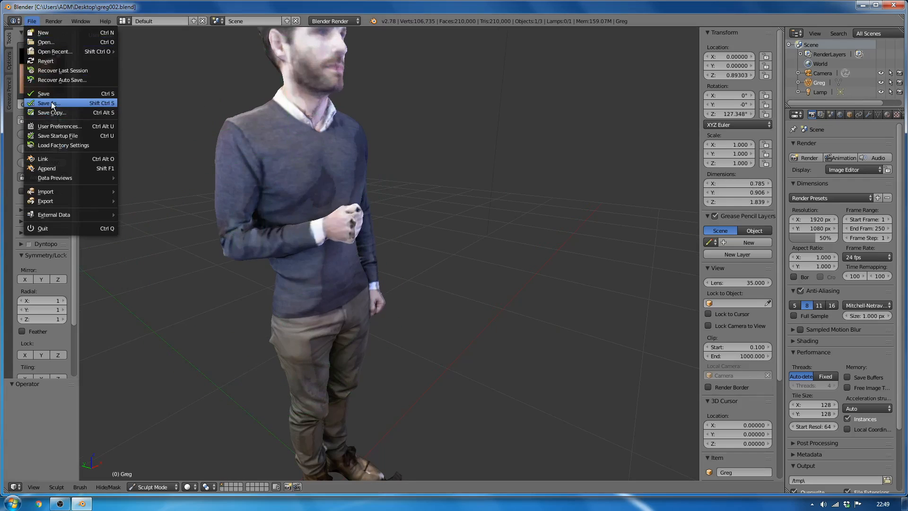
click(49, 104)
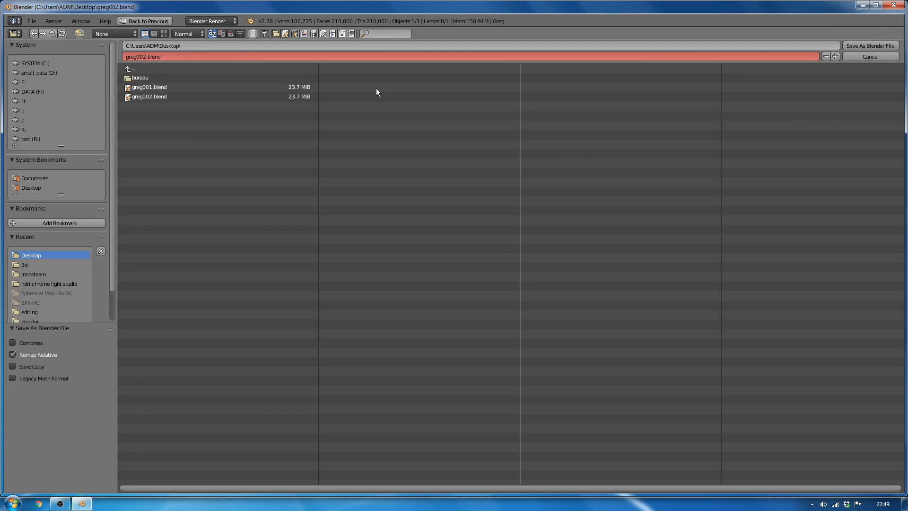
click(880, 46)
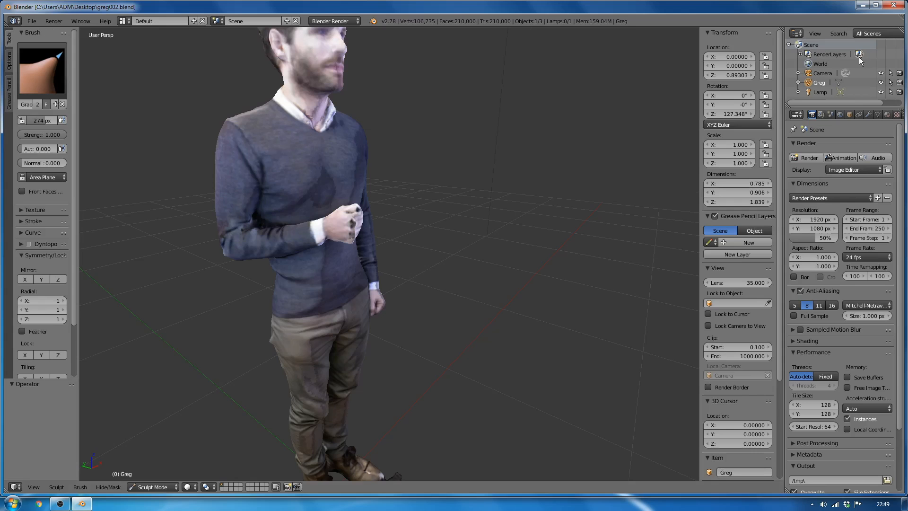
- Pull the small of the back slightly outward with a short Grab stroke from a side perspective view
mouse_move(368, 220)
middle_down()
mouse_move(378, 228)
mouse_move(438, 224)
mouse_move(410, 192)
middle_up()
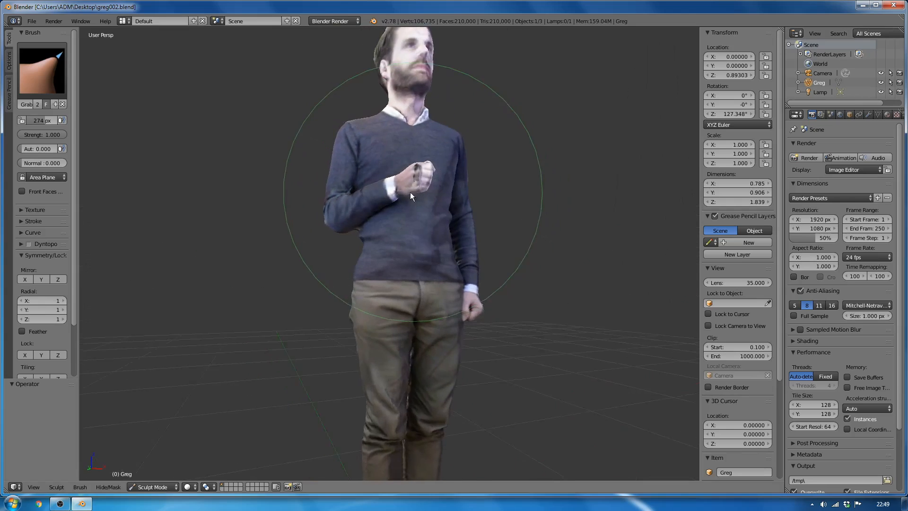
scroll(393, 202, up, 1)
scroll(399, 242, up, 3)
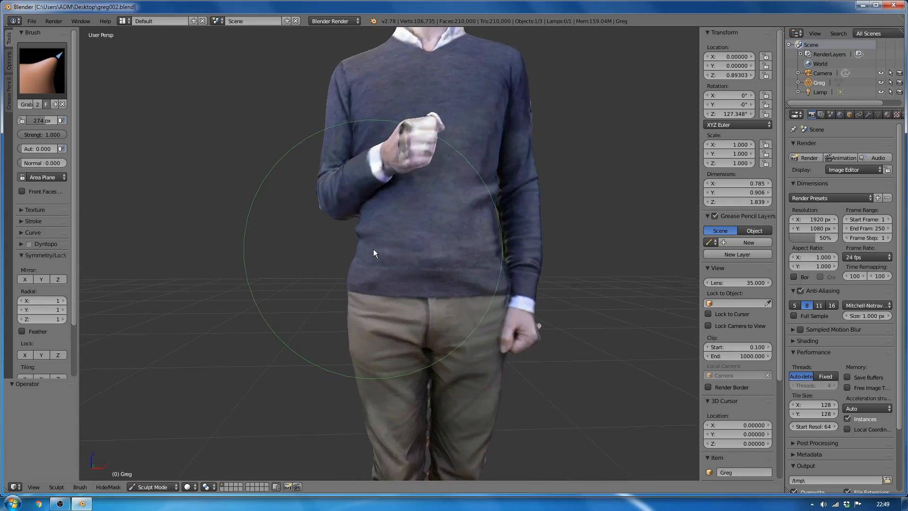
mouse_move(373, 249)
middle_down()
mouse_move(351, 251)
mouse_move(466, 257)
mouse_move(485, 241)
mouse_move(544, 248)
mouse_move(389, 270)
mouse_move(324, 228)
middle_up()
scroll(480, 251, up, 2)
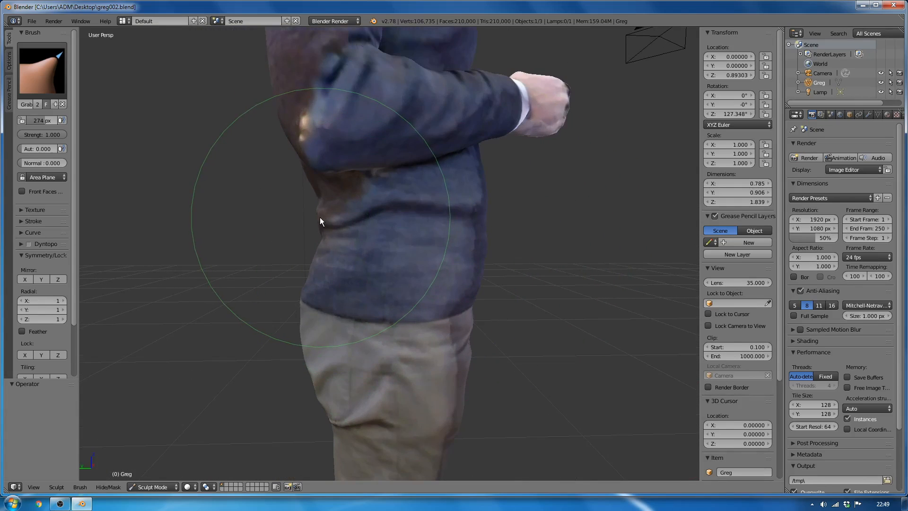
drag(320, 218, 310, 218)
- Examine the waist, belly and hips of the figure from the front and at an angle
scroll(395, 244, down, 3)
mouse_move(396, 243)
middle_down()
mouse_move(521, 246)
mouse_move(313, 254)
mouse_move(356, 256)
middle_up()
scroll(364, 246, up, 2)
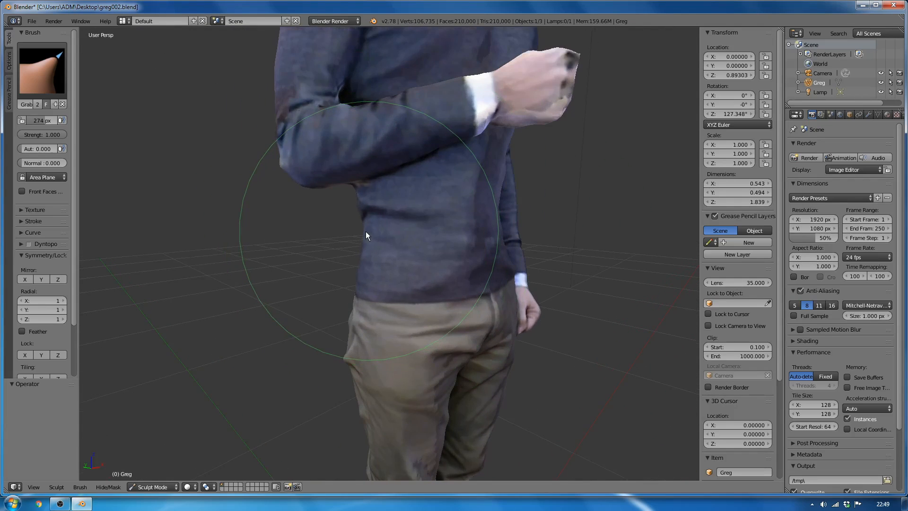
mouse_move(415, 264)
middle_down()
mouse_move(386, 273)
mouse_move(395, 263)
middle_up()
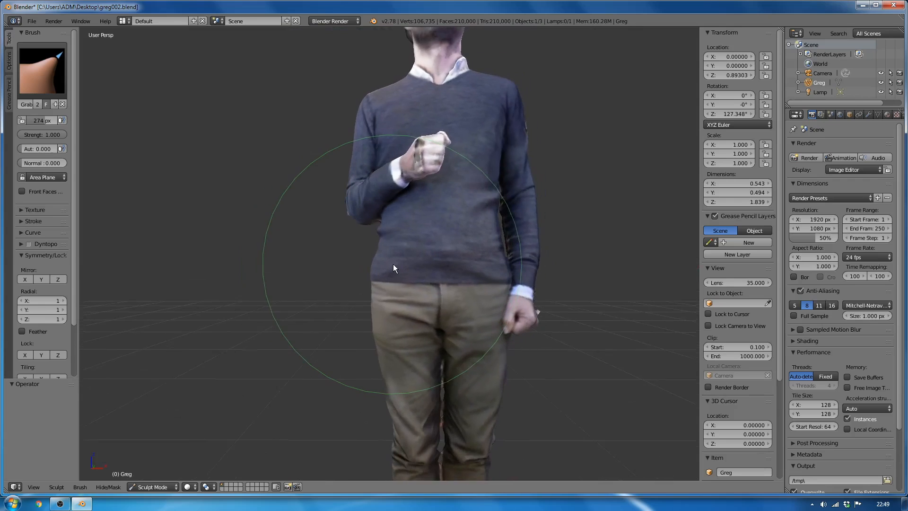
mouse_move(473, 282)
middle_down()
mouse_move(423, 266)
mouse_move(397, 283)
mouse_move(473, 301)
middle_up()
mouse_move(332, 163)
middle_down()
mouse_move(497, 214)
mouse_move(464, 265)
middle_up()
scroll(497, 210, down, 2)
scroll(466, 266, up, 1)
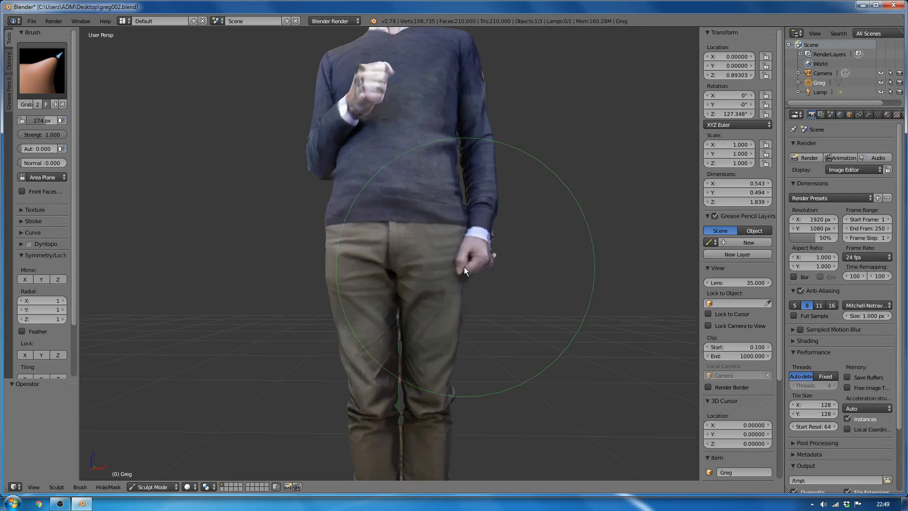
scroll(401, 223, down, 3)
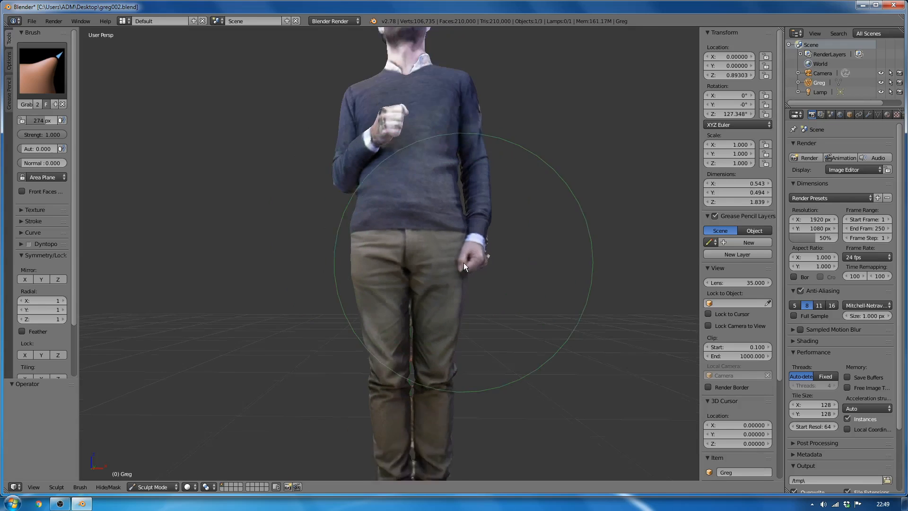
- Examine the reshaped torso from behind and from both sides, including a full-figure view
mouse_move(464, 263)
middle_down()
mouse_move(499, 286)
mouse_move(688, 271)
mouse_move(616, 286)
mouse_move(682, 286)
middle_up()
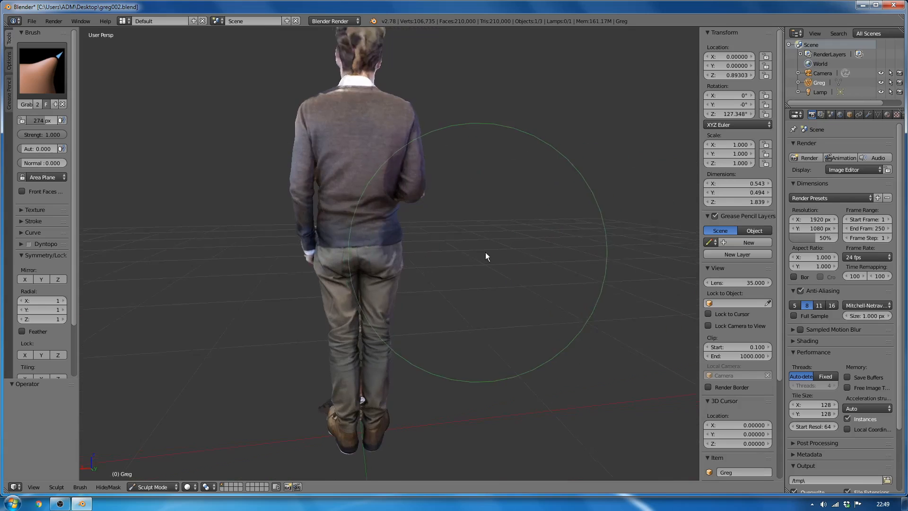
mouse_move(487, 255)
middle_down()
mouse_move(560, 250)
mouse_move(339, 257)
mouse_move(339, 247)
mouse_move(430, 255)
mouse_move(404, 237)
mouse_move(394, 255)
mouse_move(446, 237)
mouse_move(345, 229)
mouse_move(436, 228)
middle_up()
scroll(414, 254, up, 3)
scroll(447, 231, up, 3)
scroll(436, 230, up, 2)
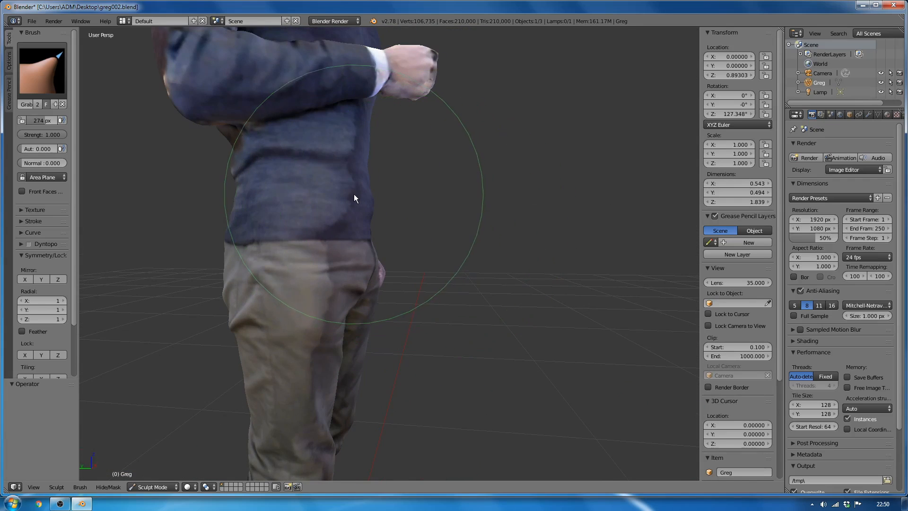
middle_drag(353, 249, 266, 282)
scroll(233, 286, up, 2)
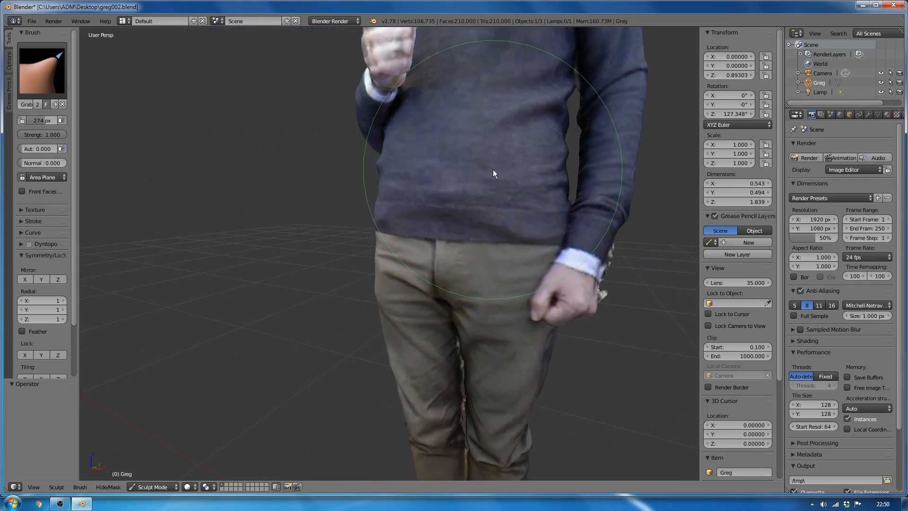
middle_drag(495, 169, 447, 178)
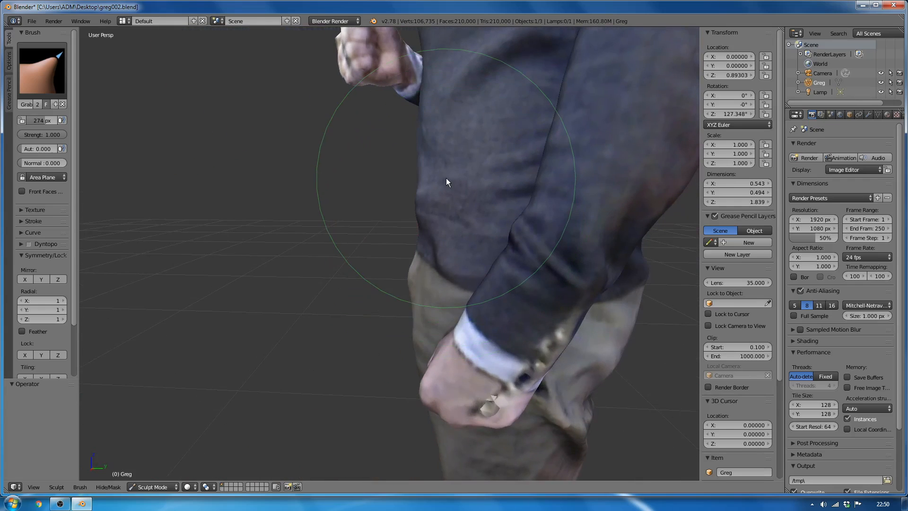
scroll(454, 203, down, 6)
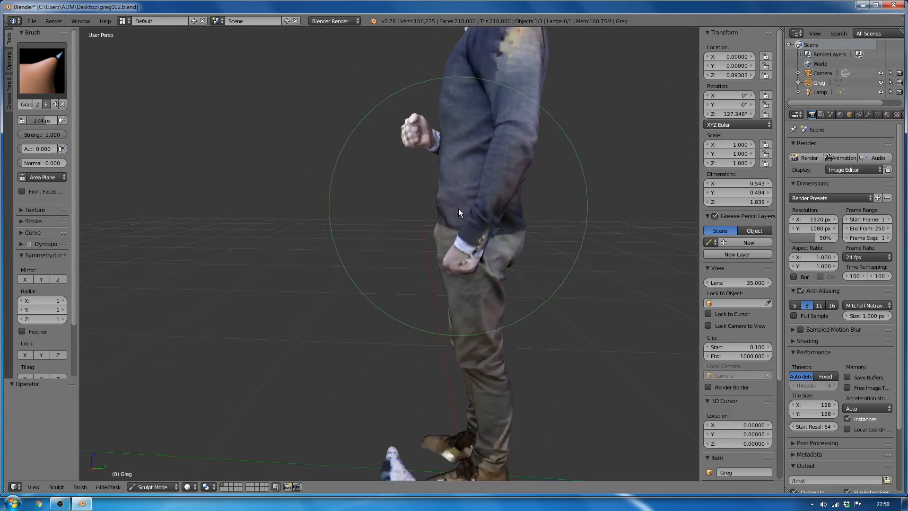
middle_drag(488, 233, 544, 282)
scroll(540, 237, up, 3)
scroll(543, 281, down, 3)
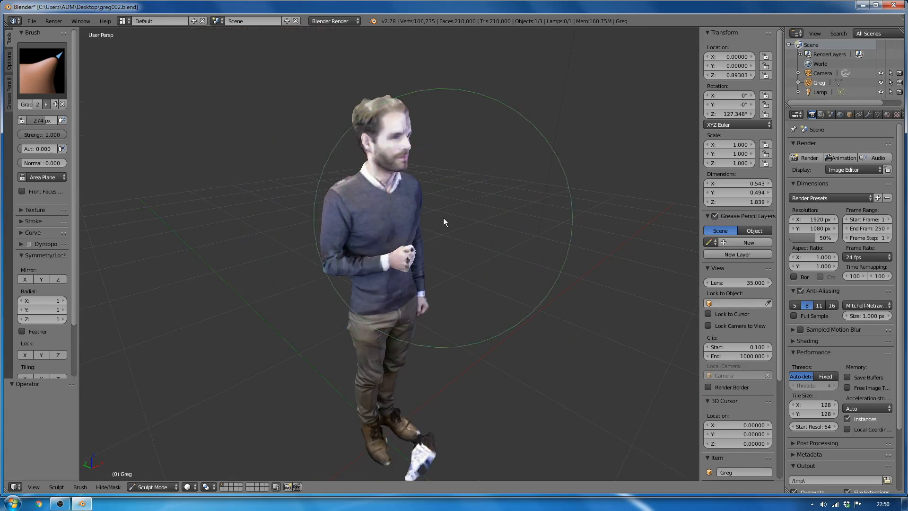
- Turn on Matcap shading for the 3D view so the figure shows without its texture
middle_drag(446, 223, 503, 252)
scroll(503, 251, up, 3)
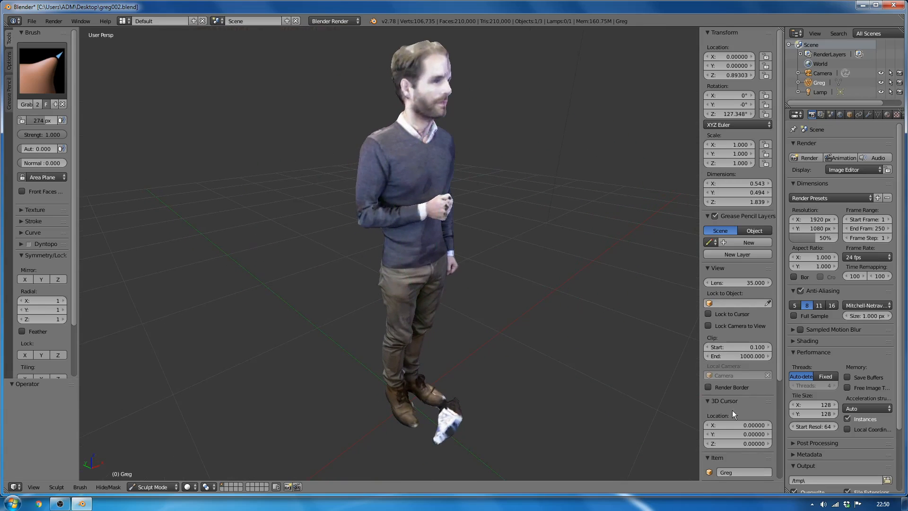
scroll(662, 377, down, 1)
scroll(715, 381, down, 3)
scroll(472, 285, up, 2)
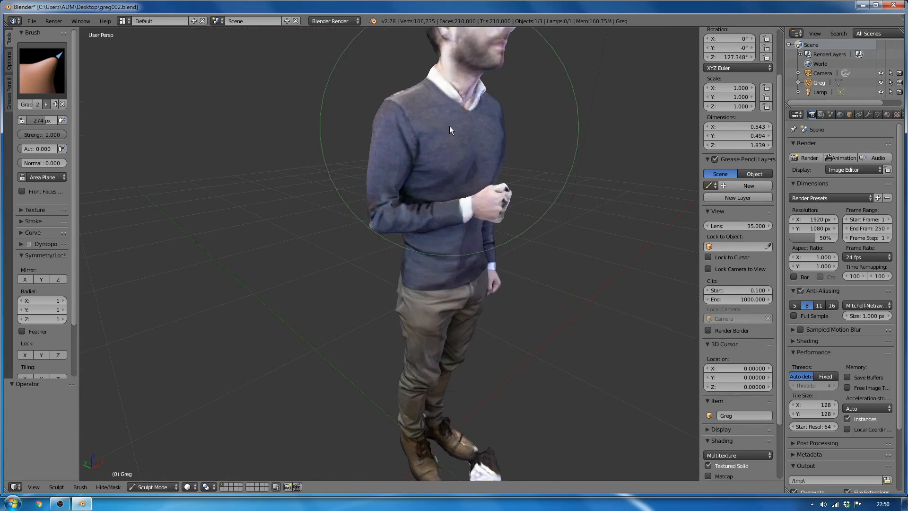
scroll(591, 289, up, 1)
scroll(736, 446, down, 3)
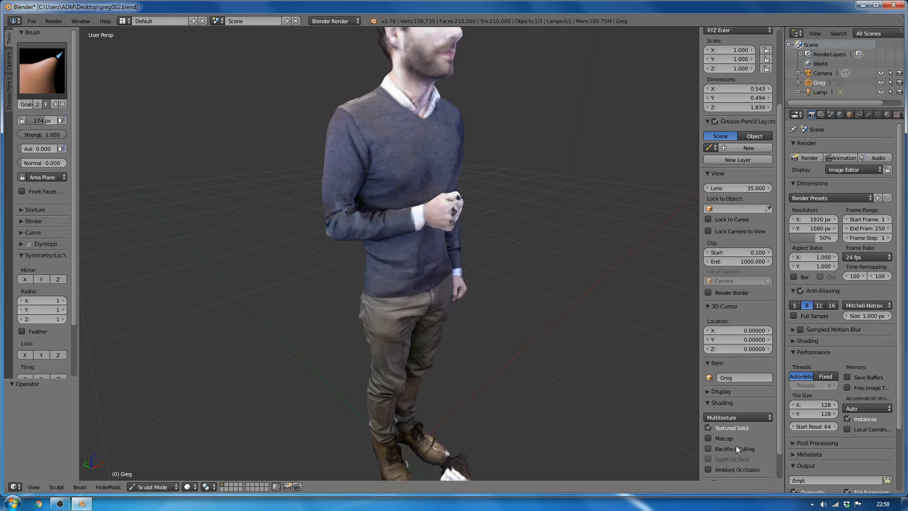
scroll(495, 323, down, 1)
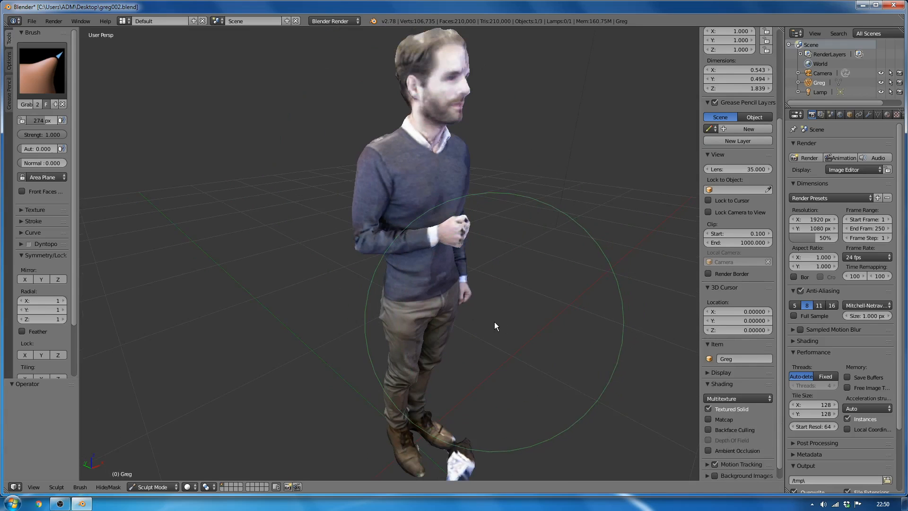
mouse_move(495, 322)
shift+middle_down()
mouse_move(499, 368)
mouse_move(492, 331)
shift+middle_up()
mouse_move(492, 331)
shift+middle_down()
mouse_move(472, 315)
mouse_move(464, 283)
mouse_move(454, 302)
shift+middle_up()
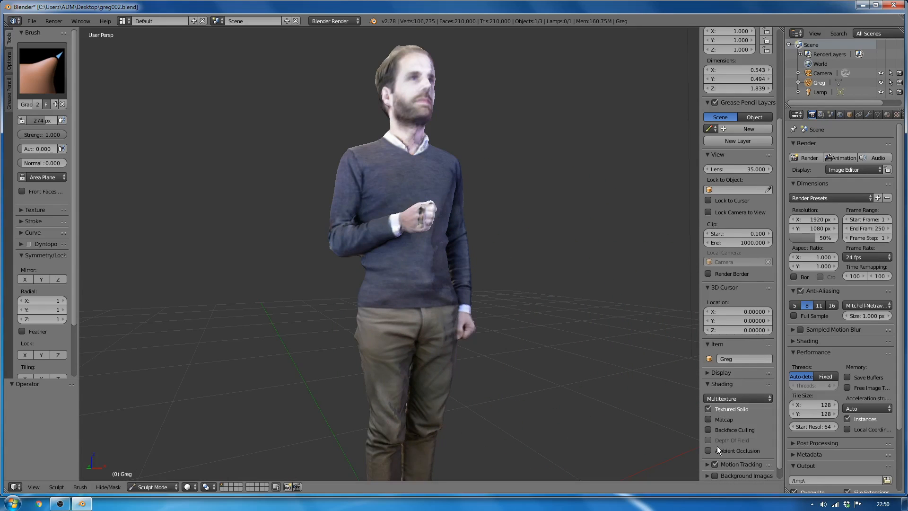
click(709, 419)
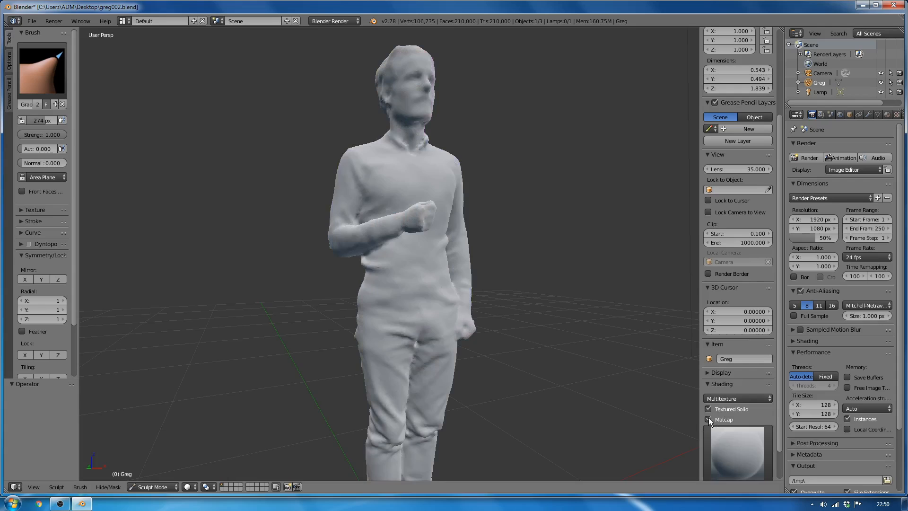
- Preview the figure with the glossy red, glossy cyan and gold matcaps in turn
middle_drag(418, 260, 432, 271)
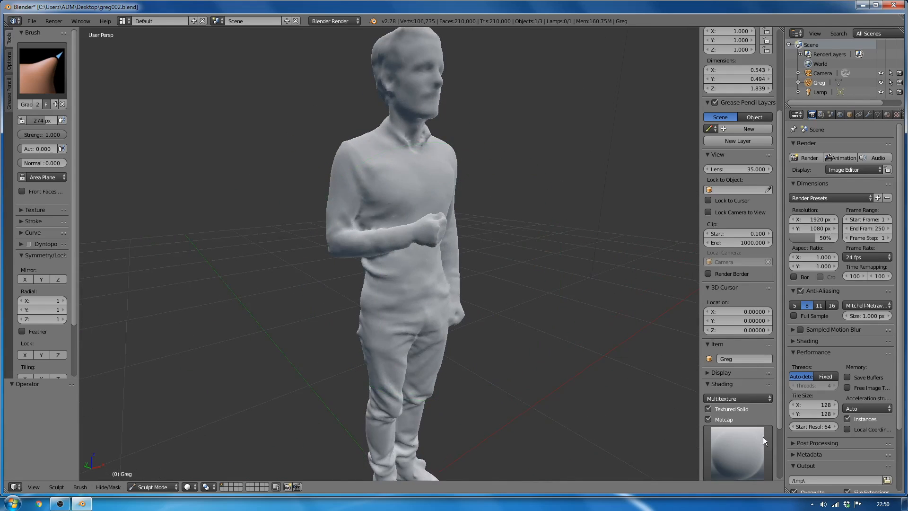
scroll(757, 433, down, 4)
click(738, 395)
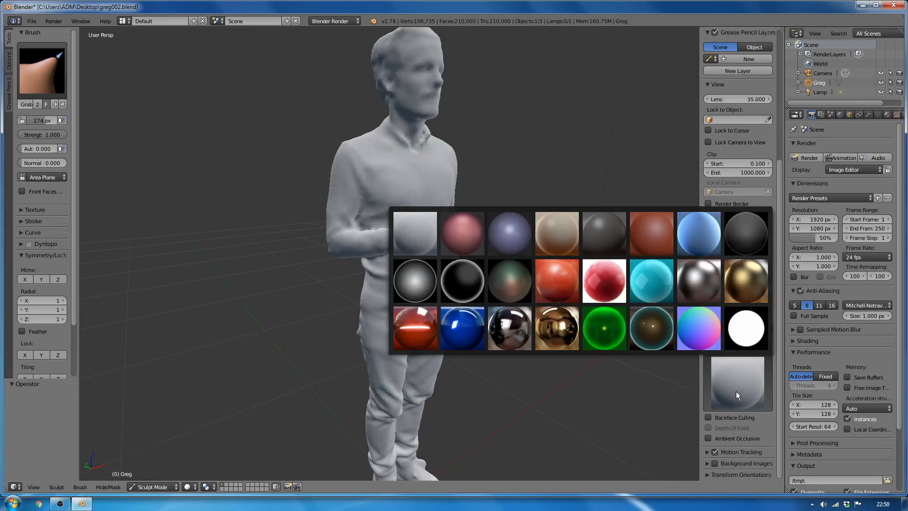
click(540, 267)
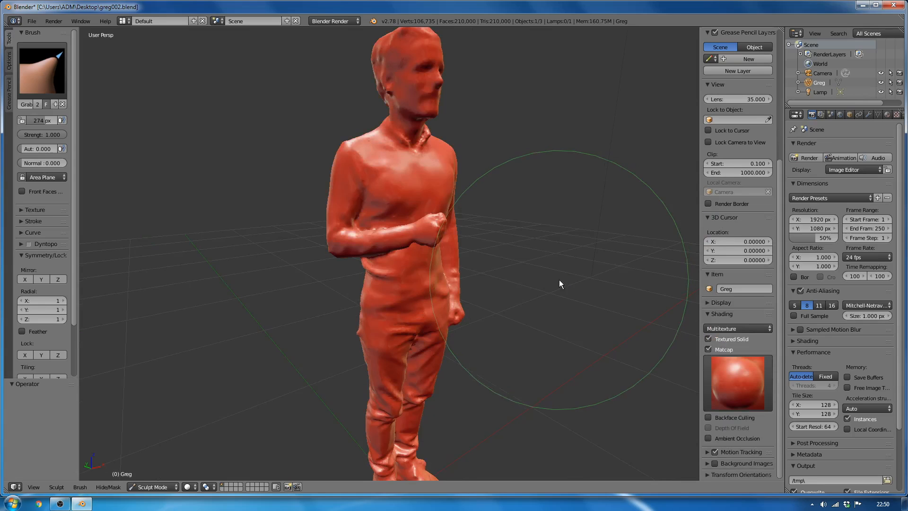
click(754, 378)
click(645, 271)
middle_drag(590, 303, 524, 280)
click(752, 375)
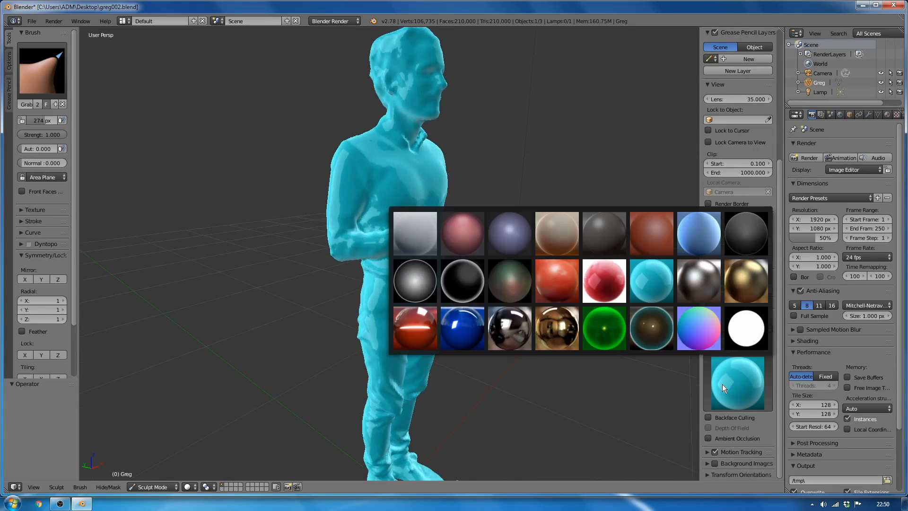
click(749, 278)
middle_drag(516, 245, 364, 293)
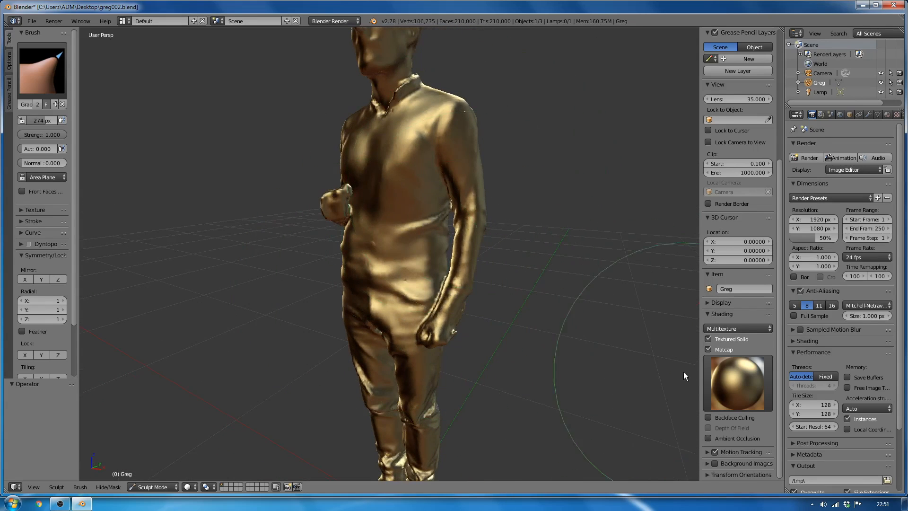
- Switch to the matte red-brown clay matcap and inspect the figure from behind and close up at the raised forearm
click(732, 386)
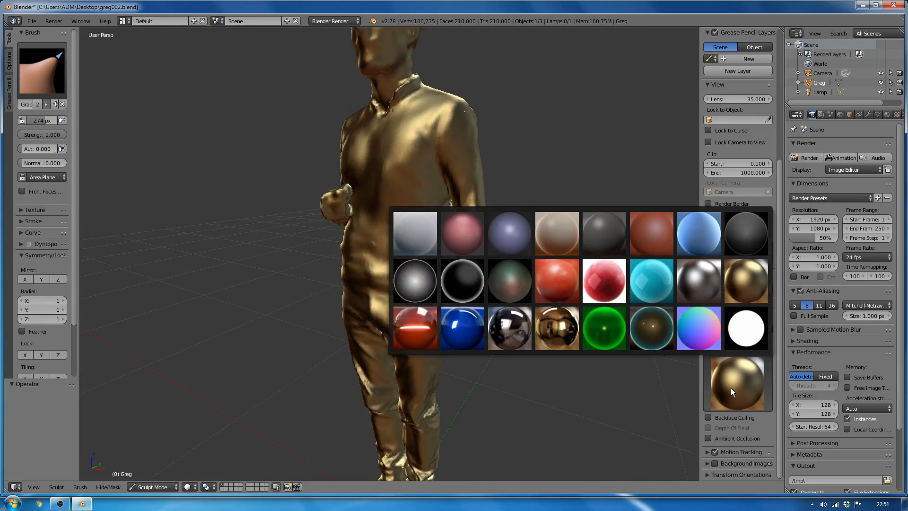
click(645, 235)
mouse_move(473, 238)
middle_down()
mouse_move(580, 240)
mouse_move(461, 242)
mouse_move(396, 205)
mouse_move(271, 197)
mouse_move(302, 209)
mouse_move(290, 209)
middle_up()
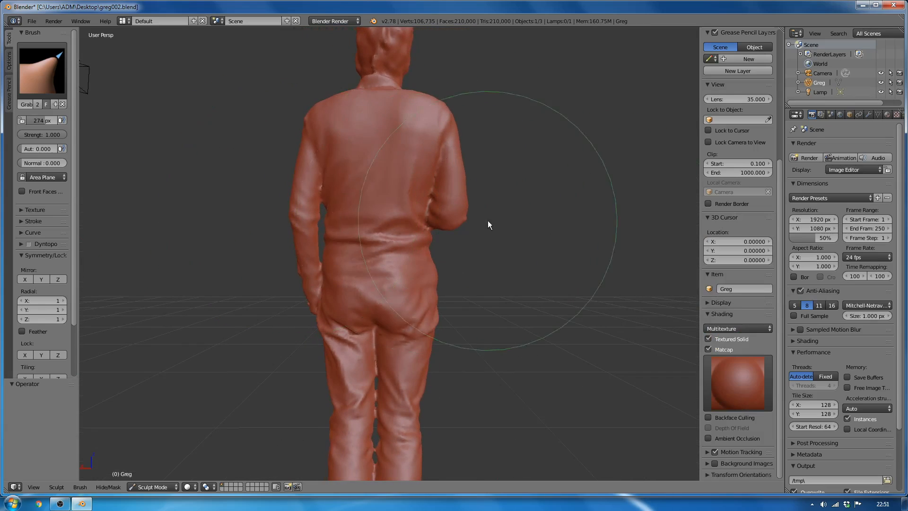
mouse_move(414, 197)
middle_down()
mouse_move(387, 270)
mouse_move(327, 273)
mouse_move(430, 280)
mouse_move(478, 266)
mouse_move(433, 273)
mouse_move(450, 254)
mouse_move(476, 270)
mouse_move(438, 283)
mouse_move(385, 277)
mouse_move(337, 255)
mouse_move(413, 278)
middle_up()
scroll(438, 283, up, 4)
scroll(393, 277, up, 3)
scroll(413, 278, up, 3)
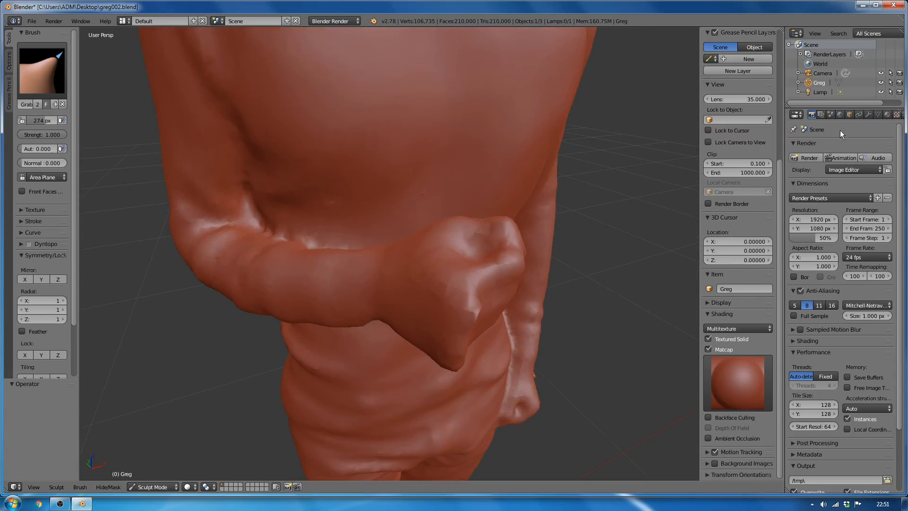
- Overlay the wireframe on the figure with the object's Wire display option and inspect the mesh density across the torso and forearm
click(849, 115)
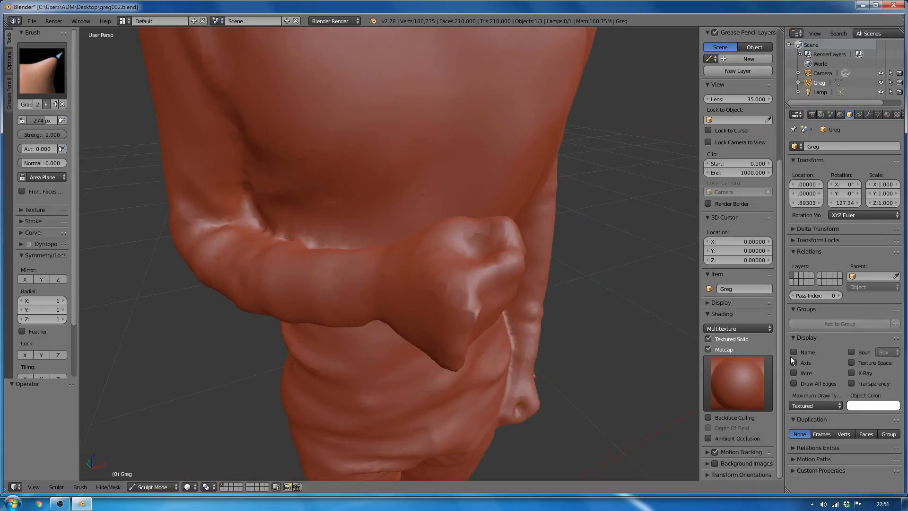
click(791, 373)
middle_drag(544, 299, 544, 296)
scroll(481, 285, down, 4)
scroll(481, 284, up, 4)
middle_drag(481, 284, 413, 265)
scroll(381, 258, down, 6)
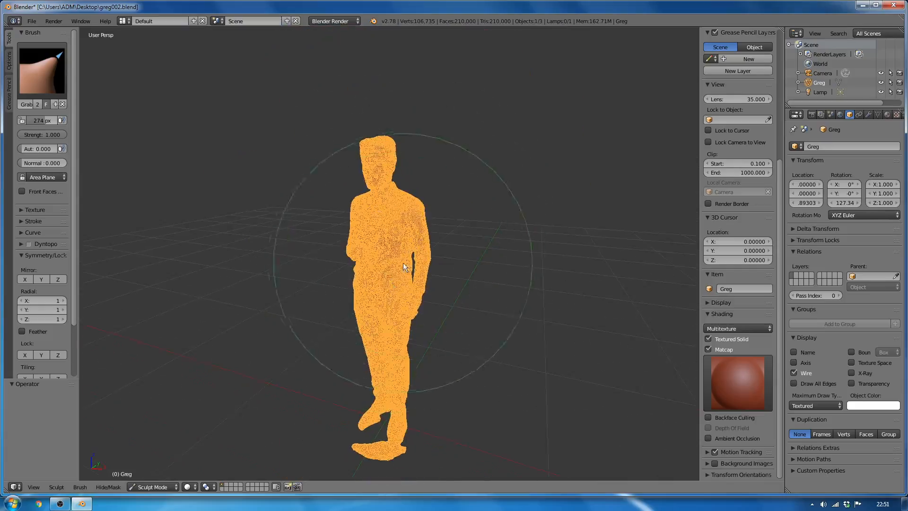
scroll(374, 241, up, 2)
scroll(374, 241, up, 5)
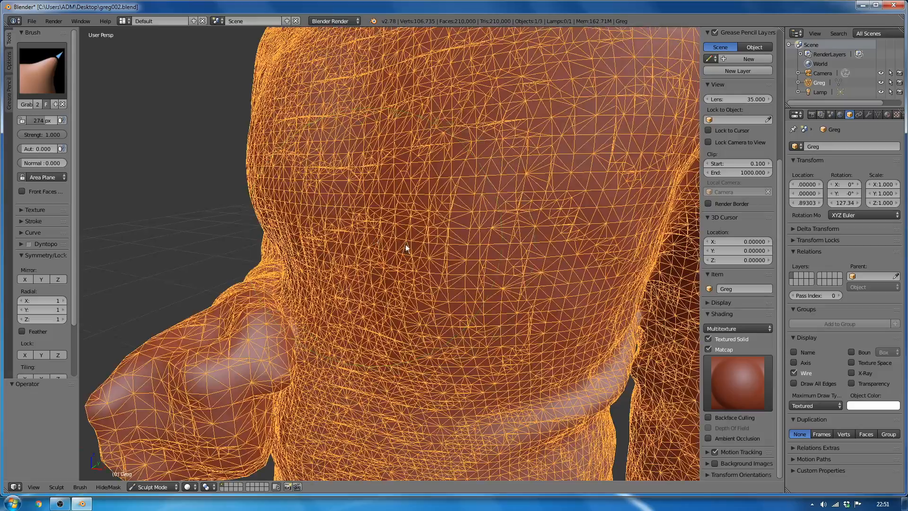
middle_drag(405, 244, 441, 245)
scroll(440, 251, down, 3)
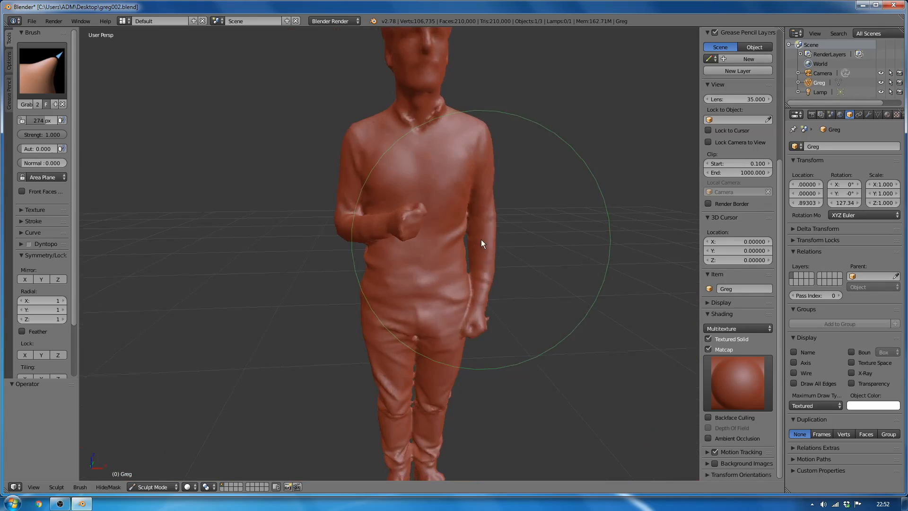
- Look over the clay-shaded figure from several sides, and turn off Matcap shading to inspect the textured feet up close
mouse_move(411, 188)
middle_down()
mouse_move(483, 255)
mouse_move(498, 175)
middle_up()
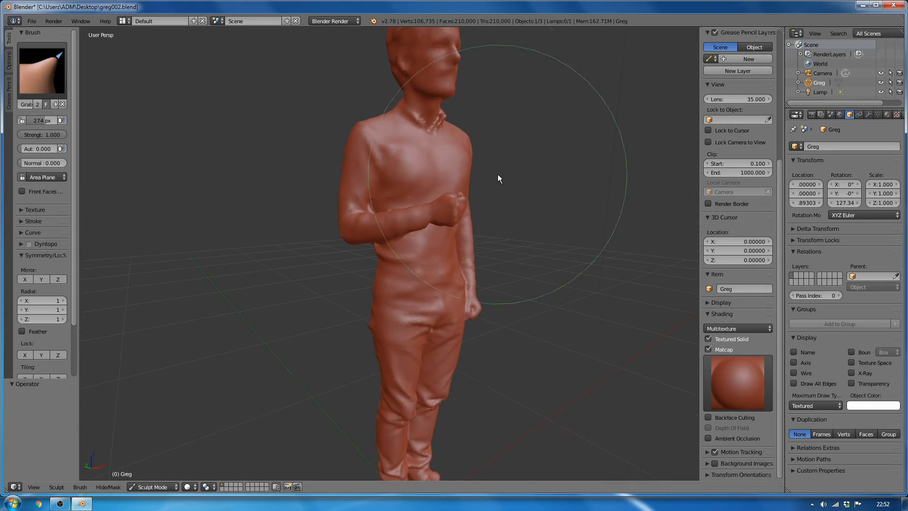
mouse_move(440, 247)
middle_down()
mouse_move(543, 245)
mouse_move(416, 251)
middle_up()
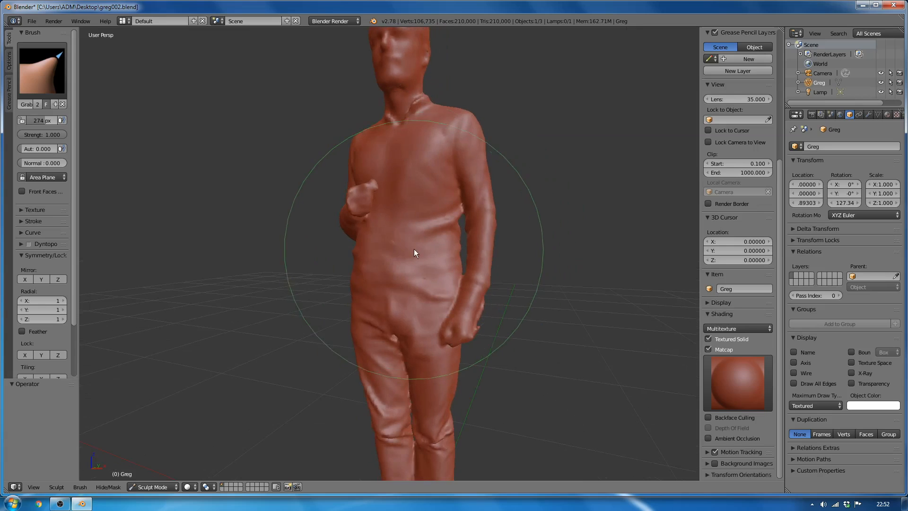
mouse_move(415, 365)
middle_down()
mouse_move(476, 258)
mouse_move(400, 207)
mouse_move(260, 244)
mouse_move(396, 277)
mouse_move(370, 283)
mouse_move(492, 316)
mouse_move(381, 191)
mouse_move(425, 222)
mouse_move(453, 224)
mouse_move(356, 456)
middle_up()
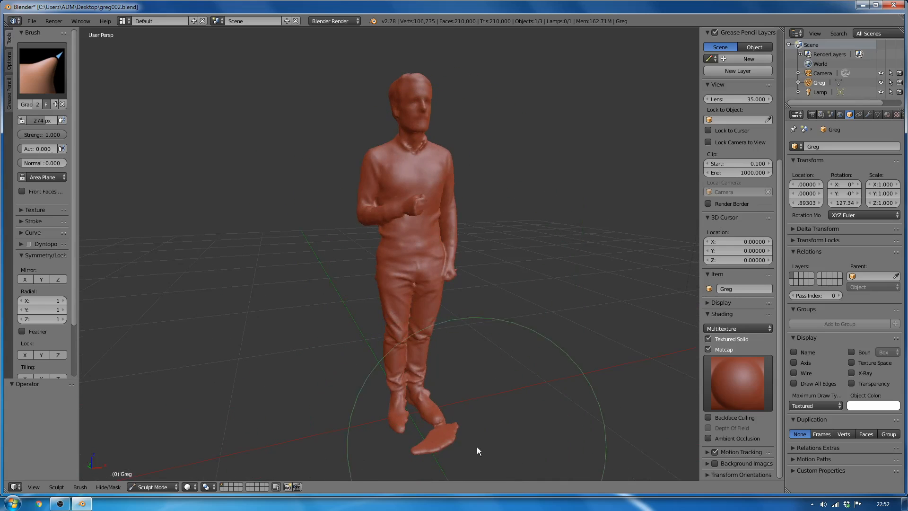
mouse_move(413, 444)
middle_down()
mouse_move(421, 436)
mouse_move(365, 429)
mouse_move(392, 328)
mouse_move(384, 337)
middle_up()
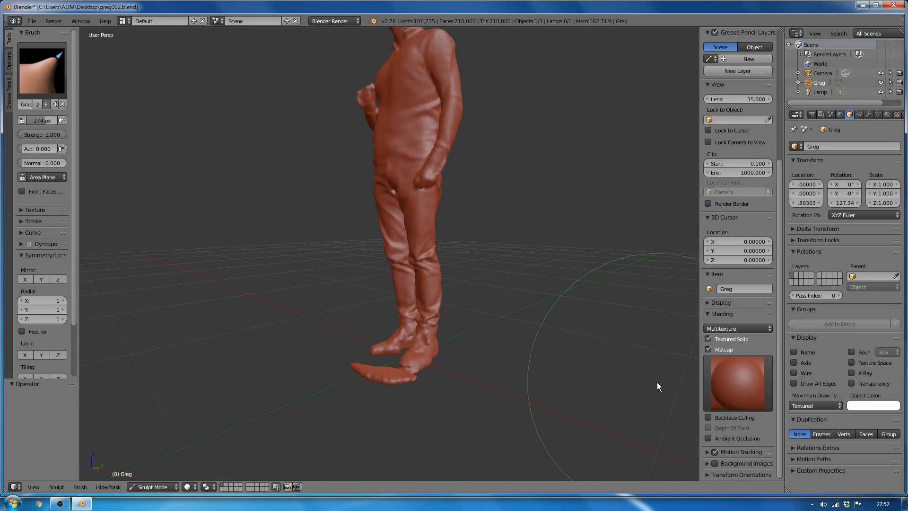
click(708, 349)
scroll(424, 388, up, 5)
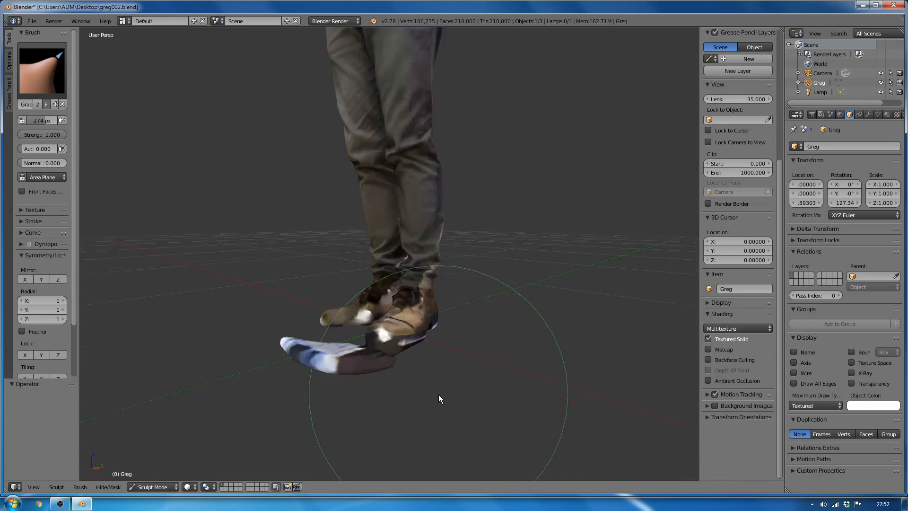
mouse_move(378, 365)
middle_down()
mouse_move(349, 353)
mouse_move(351, 375)
middle_up()
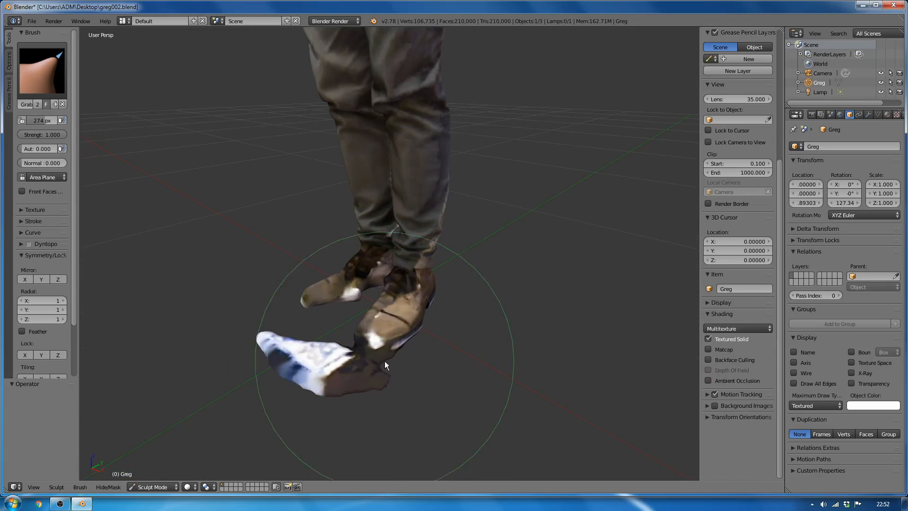
middle_drag(440, 357, 426, 426)
- Switch the figure from Sculpt Mode to Object Mode and save the current file
click(158, 486)
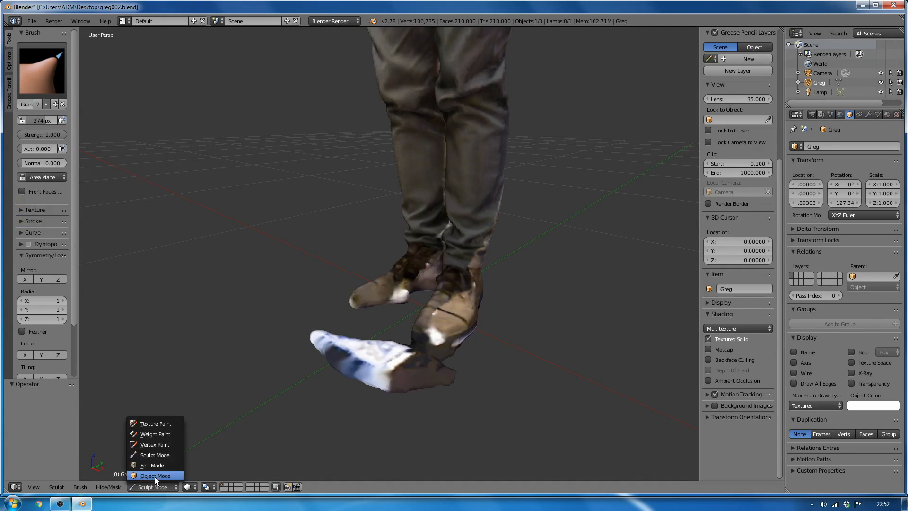
click(155, 477)
click(32, 20)
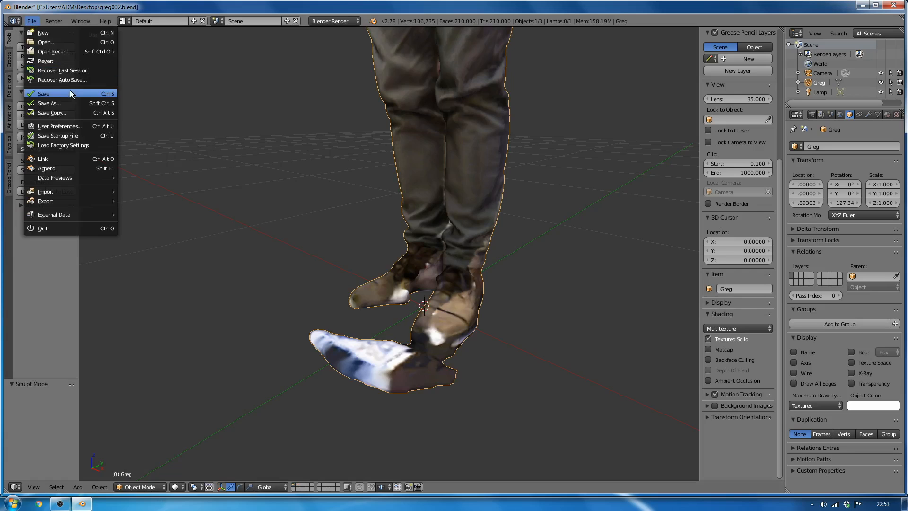
click(55, 93)
- In Edit Mode with wireframe shading, delete the vertices of the curved loose patch on the floor in front of the feet
scroll(412, 348, up, 2)
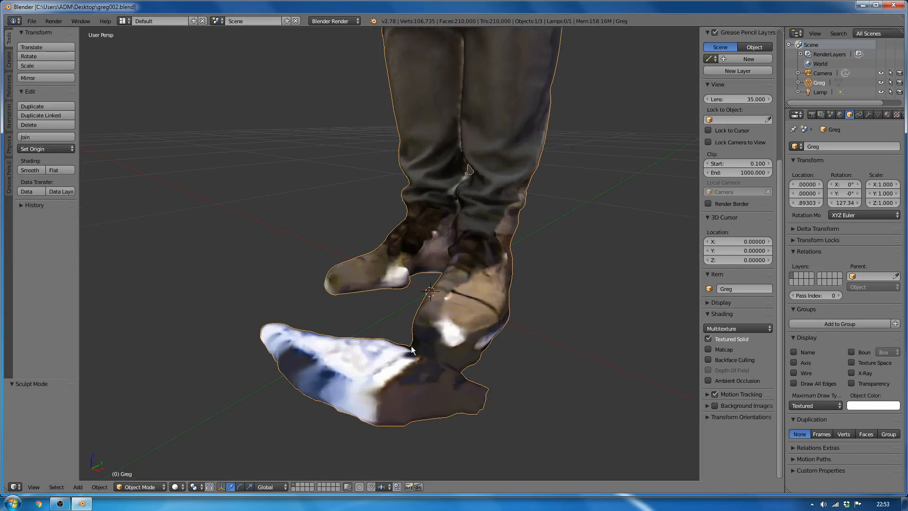
key(Tab)
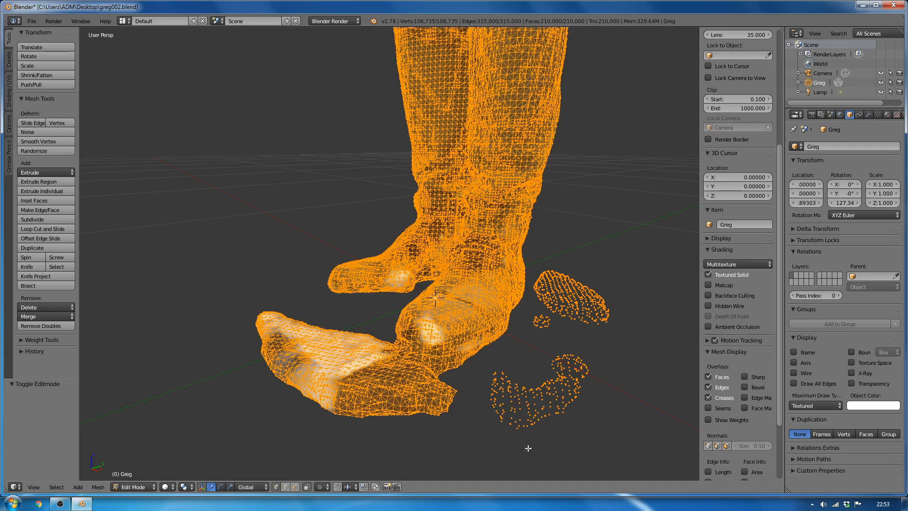
right_click(527, 434)
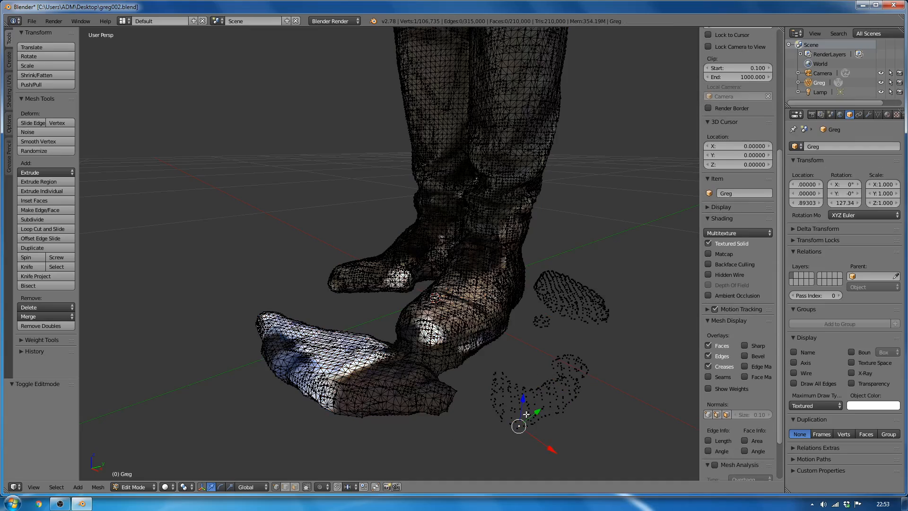
middle_drag(526, 414, 536, 398)
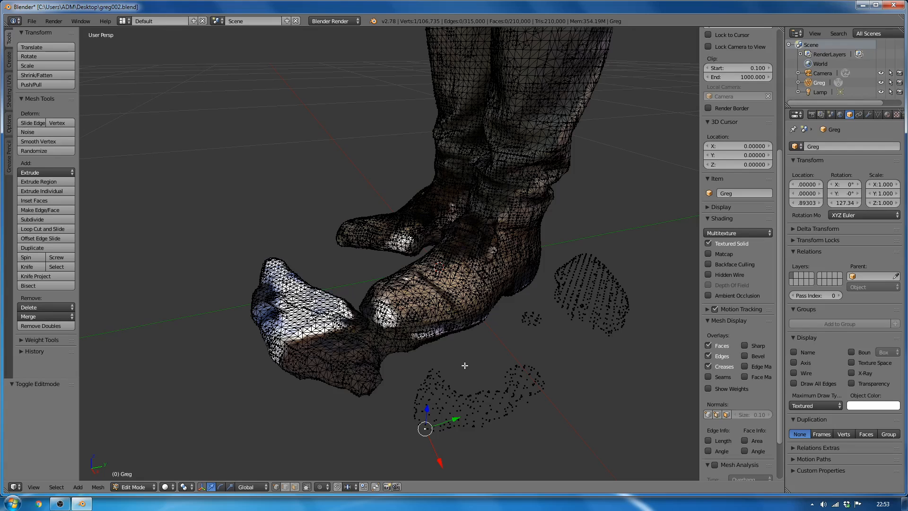
mouse_move(436, 358)
ctrl+mouse_down()
mouse_move(409, 378)
mouse_move(406, 439)
mouse_move(570, 416)
mouse_move(558, 360)
mouse_move(575, 412)
mouse_move(561, 412)
ctrl+mouse_up()
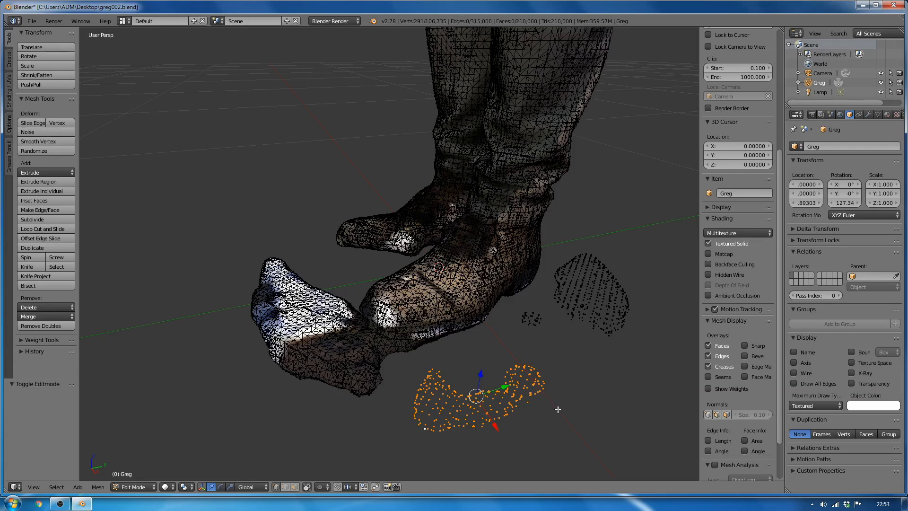
key(z)
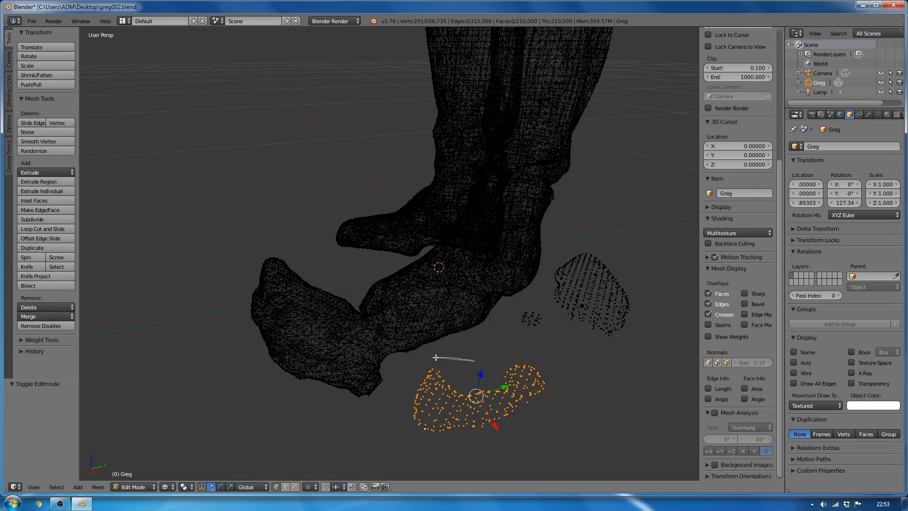
mouse_move(436, 358)
ctrl+mouse_down()
mouse_move(470, 436)
mouse_move(551, 433)
mouse_move(561, 373)
mouse_move(563, 383)
ctrl+mouse_up()
key(x)
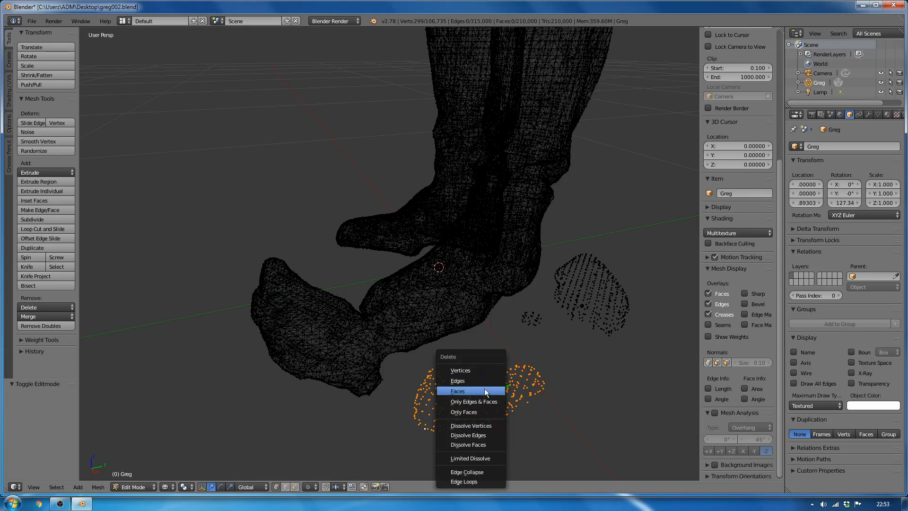
click(461, 368)
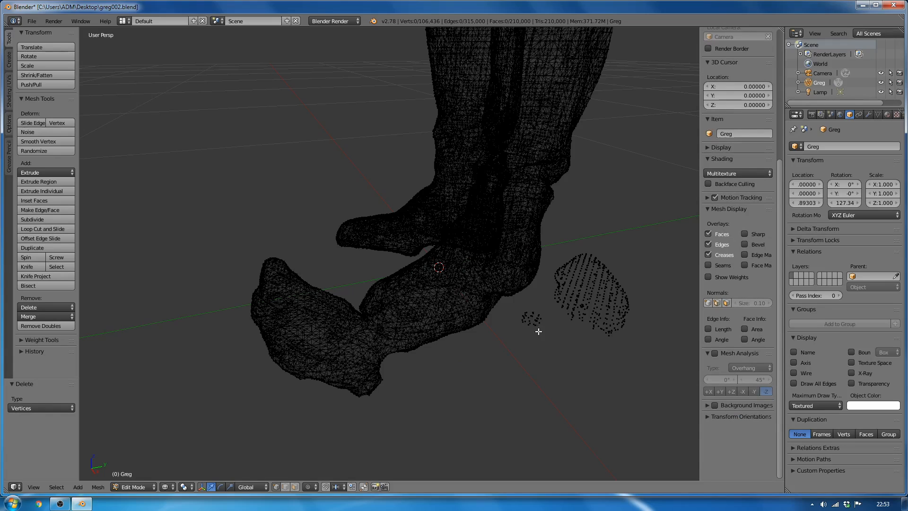
- Delete the vertices of the small loose cluster and the larger oval loose patch near the front foot's heel
mouse_move(549, 315)
ctrl+mouse_down()
mouse_move(518, 306)
mouse_move(542, 350)
mouse_move(551, 319)
ctrl+mouse_up()
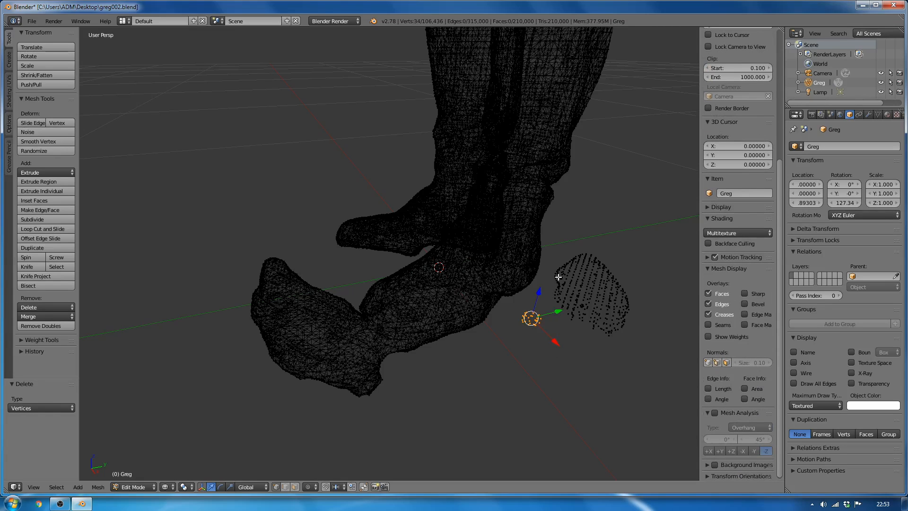
mouse_move(557, 260)
ctrl+mouse_down()
mouse_move(602, 363)
mouse_move(645, 246)
mouse_move(631, 260)
ctrl+mouse_up()
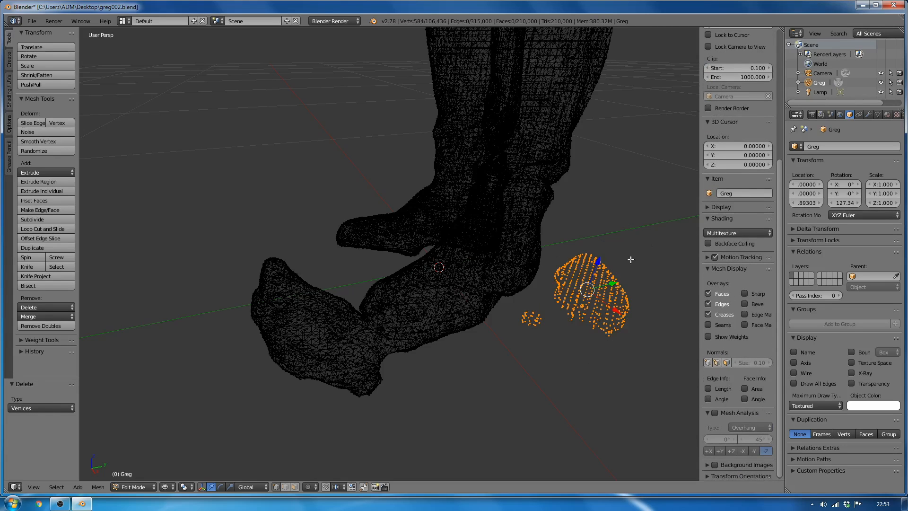
key(x)
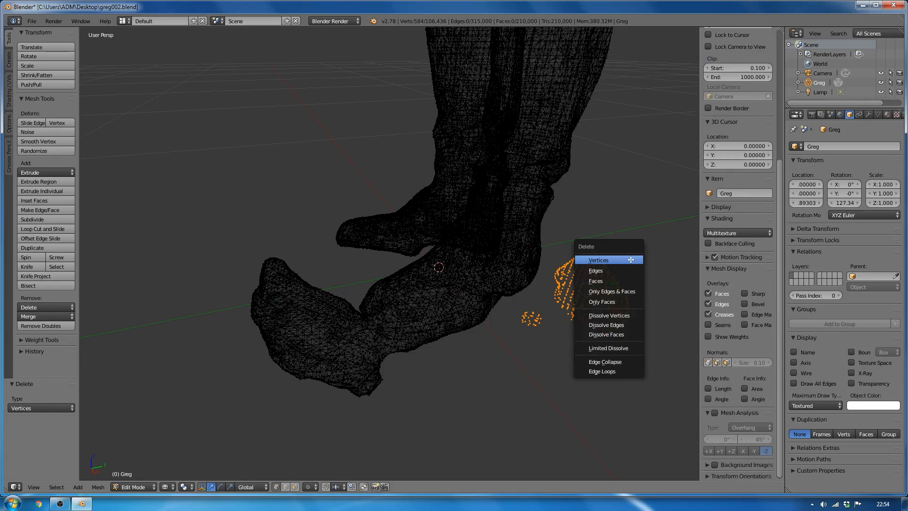
click(631, 260)
- Delete the vertices of the small stray cluster floating beside the rear foot
middle_drag(448, 379, 494, 379)
scroll(482, 393, up, 1)
middle_drag(461, 410, 487, 438)
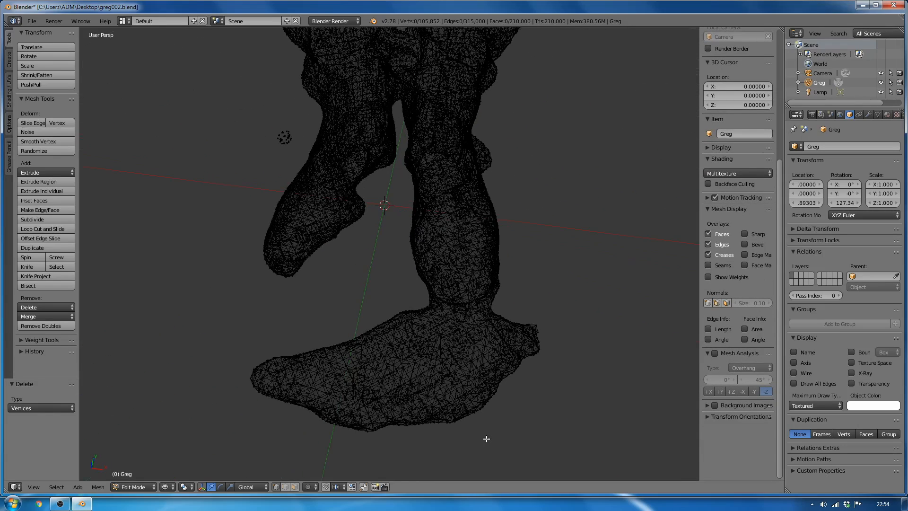
key(c)
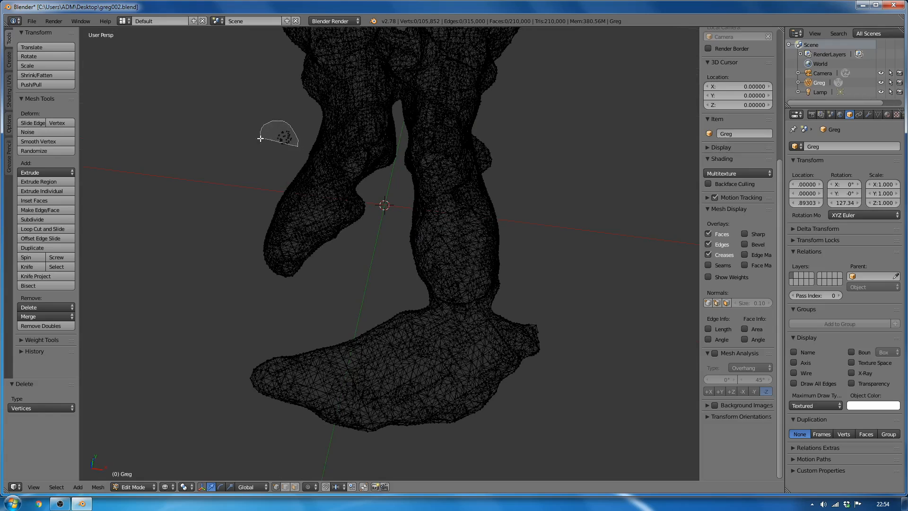
click(278, 138)
key(Escape)
key(x)
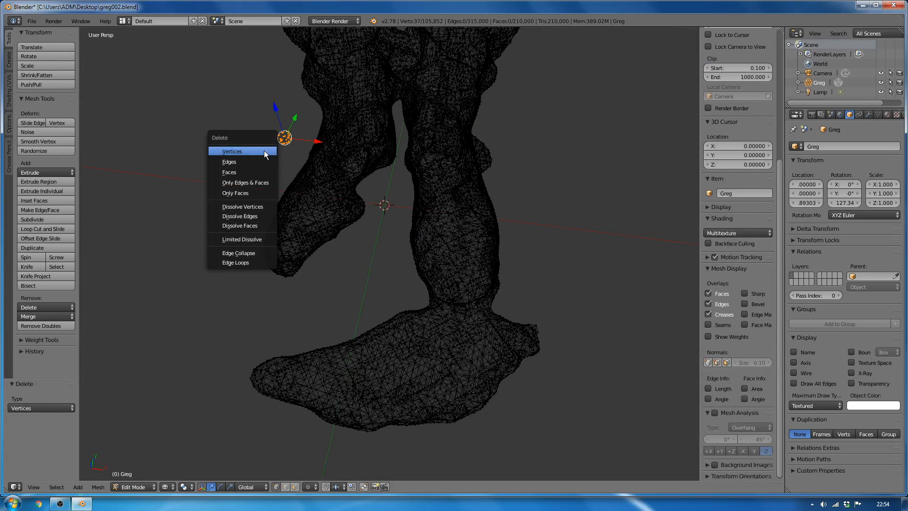
click(264, 151)
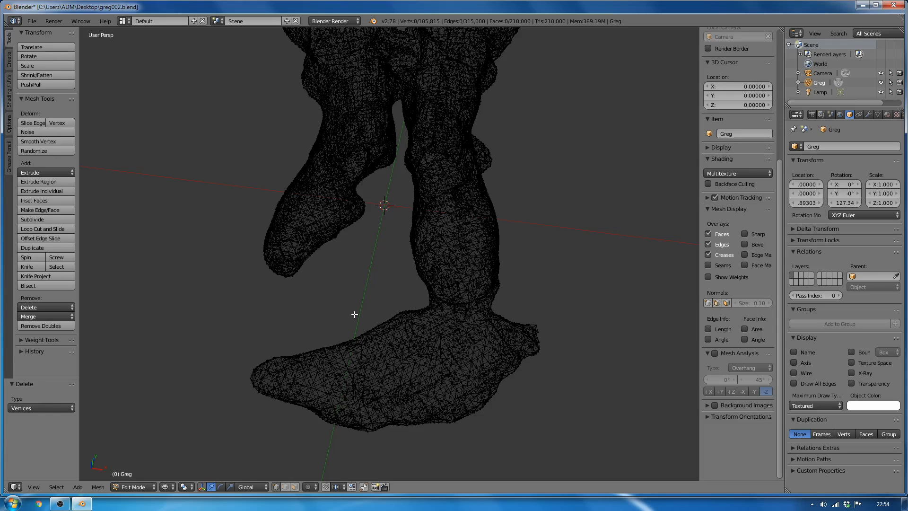
- Delete the vertices of the whole banana-shaped scan fragment attached to the toe of the front shoe
mouse_move(355, 315)
ctrl+mouse_down()
mouse_move(239, 349)
mouse_move(344, 440)
mouse_move(572, 414)
mouse_move(584, 339)
mouse_move(571, 312)
ctrl+mouse_up()
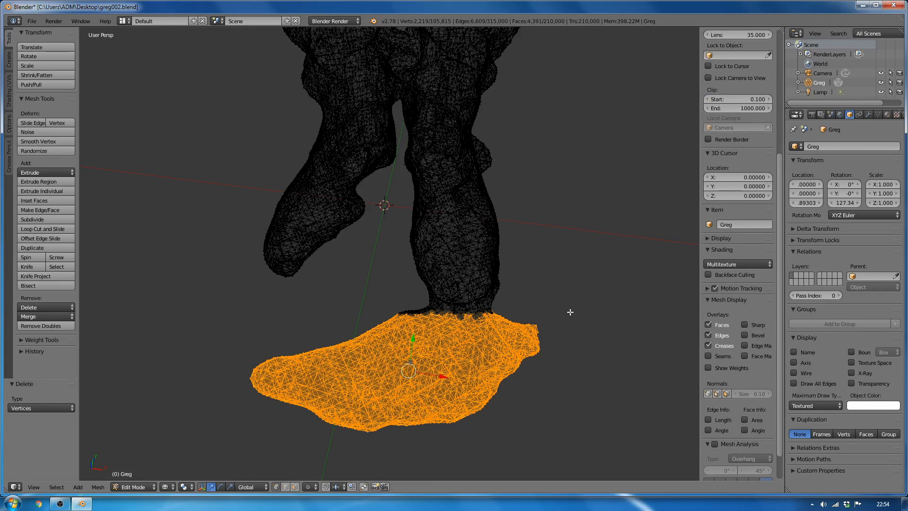
key(x)
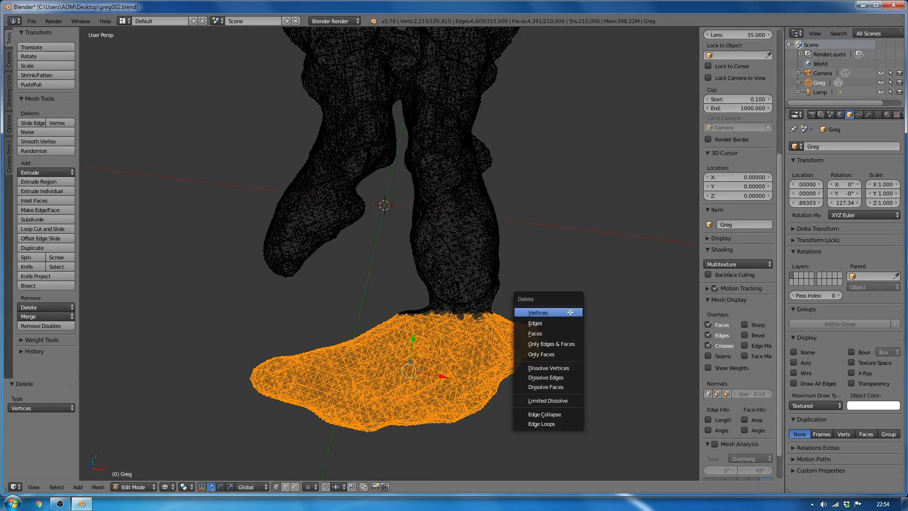
click(570, 312)
- Delete the vertices of the leftover thin tail and the jagged spikes along the cut edge of the front shoe's toe
scroll(440, 335, up, 4)
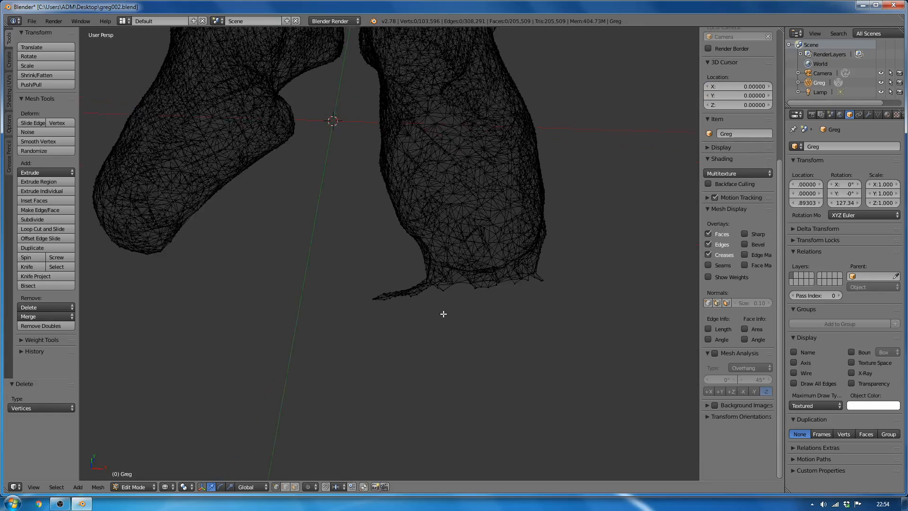
scroll(444, 313, down, 2)
middle_drag(466, 308, 501, 355)
scroll(468, 308, up, 2)
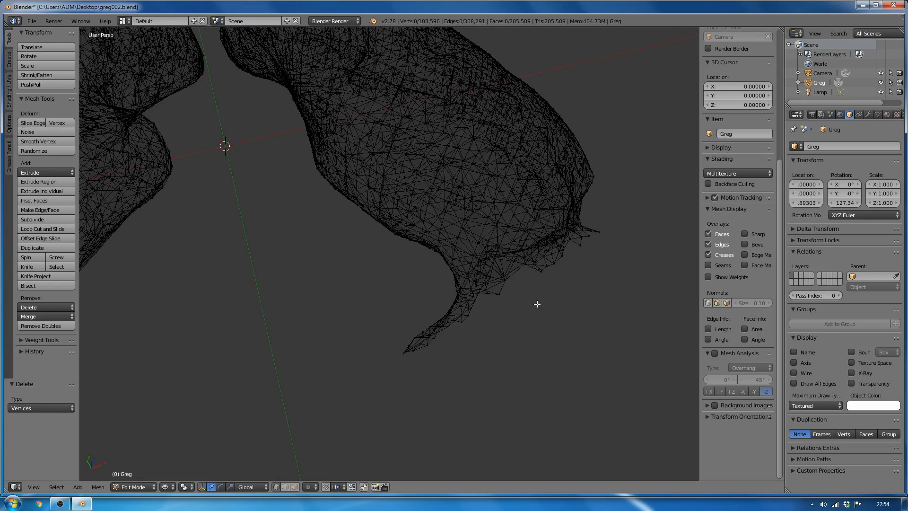
mouse_move(532, 298)
ctrl+mouse_down()
mouse_move(481, 285)
mouse_move(432, 294)
mouse_move(374, 371)
ctrl+mouse_up()
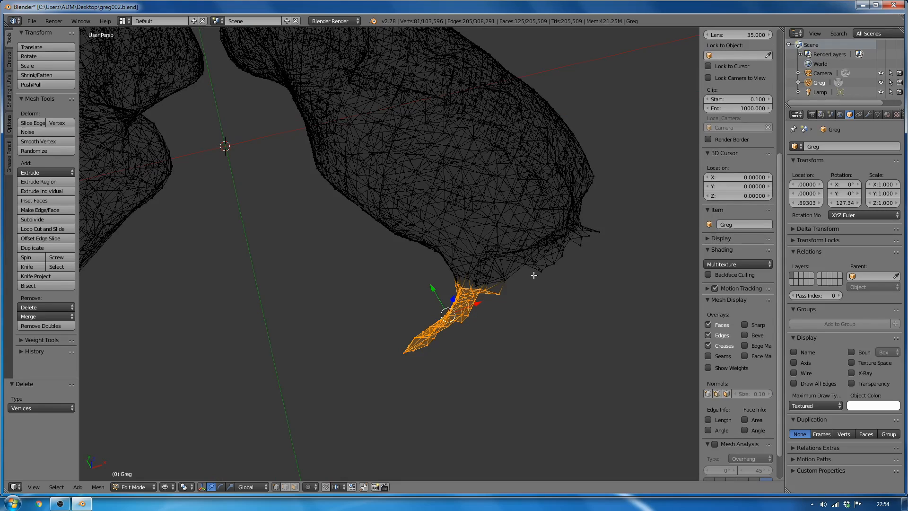
mouse_move(534, 274)
ctrl+mouse_down()
mouse_move(574, 250)
mouse_move(588, 268)
mouse_move(576, 252)
mouse_move(592, 220)
mouse_move(627, 258)
ctrl+mouse_up()
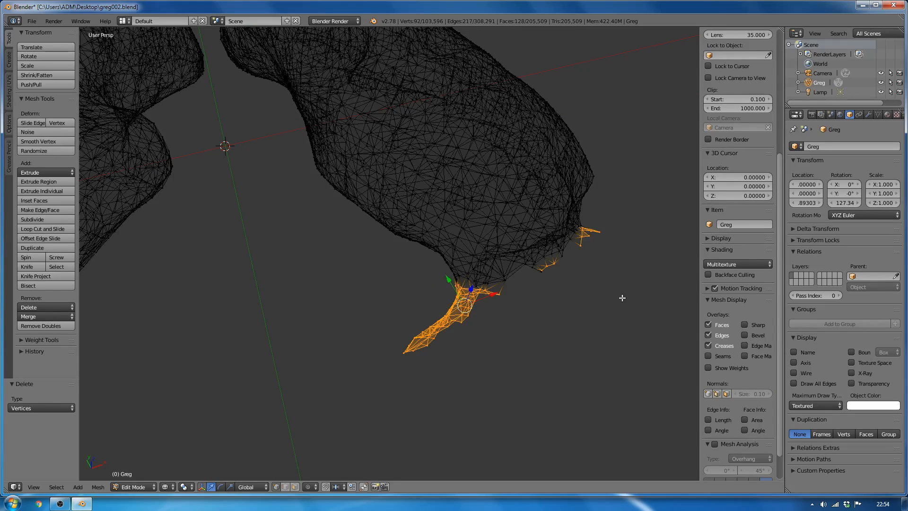
mouse_move(572, 252)
ctrl+mouse_down()
mouse_move(536, 271)
mouse_move(578, 326)
mouse_move(559, 329)
ctrl+mouse_up()
key(x)
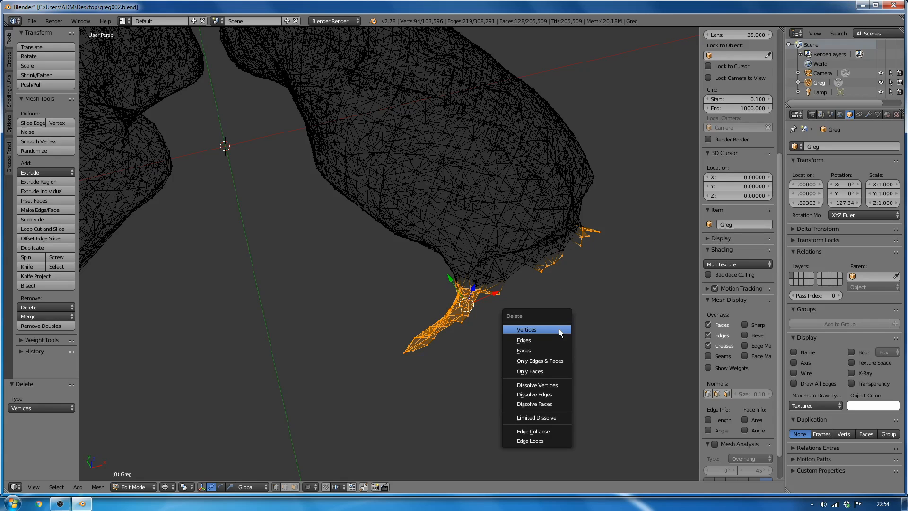
click(559, 329)
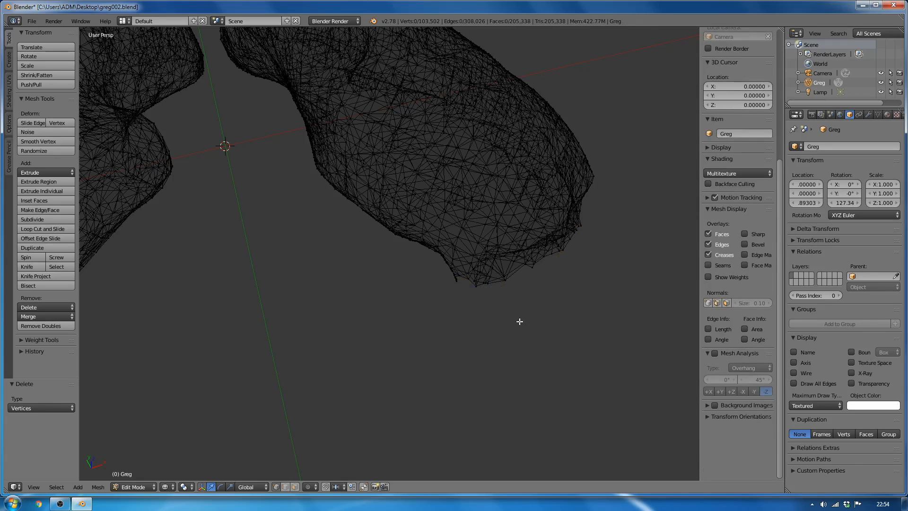
- Delete the vertices of the jagged spikes hanging below the cut edge at the tip of the front shoe
scroll(520, 322, up, 6)
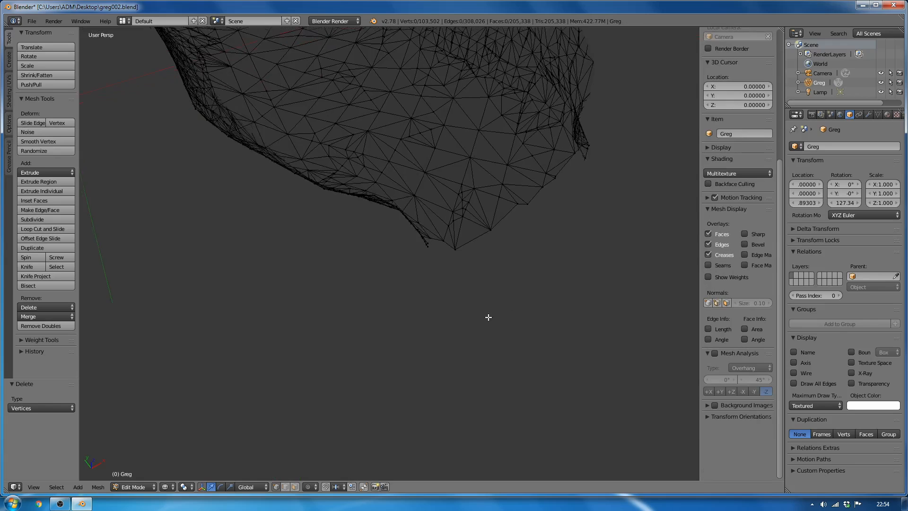
scroll(487, 324, down, 7)
scroll(487, 323, up, 3)
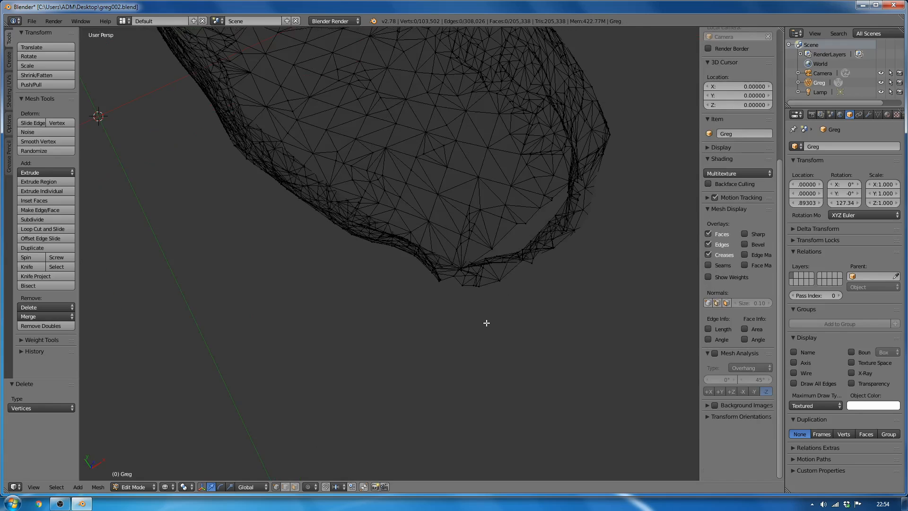
scroll(487, 324, up, 1)
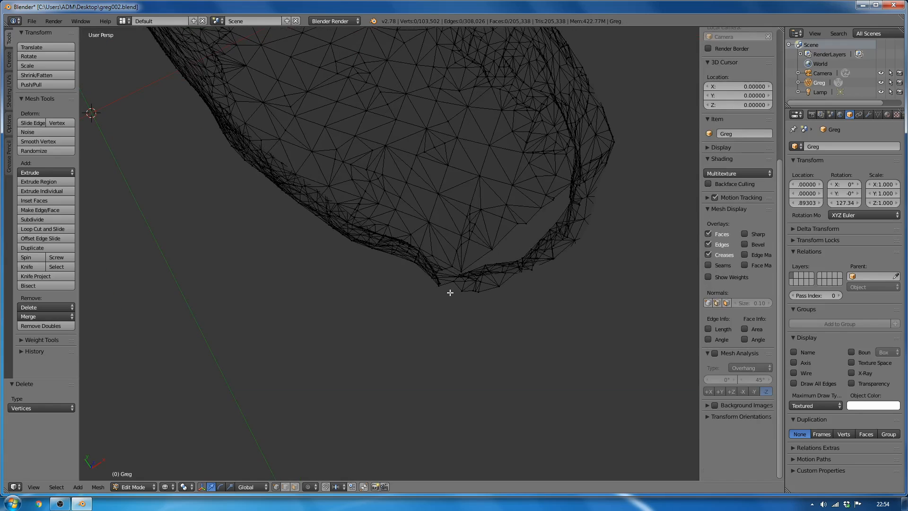
mouse_move(450, 287)
ctrl+mouse_down()
mouse_move(517, 287)
mouse_move(510, 337)
mouse_move(478, 338)
ctrl+mouse_up()
mouse_move(427, 285)
ctrl+mouse_down()
mouse_move(442, 280)
mouse_move(460, 317)
ctrl+mouse_up()
key(x)
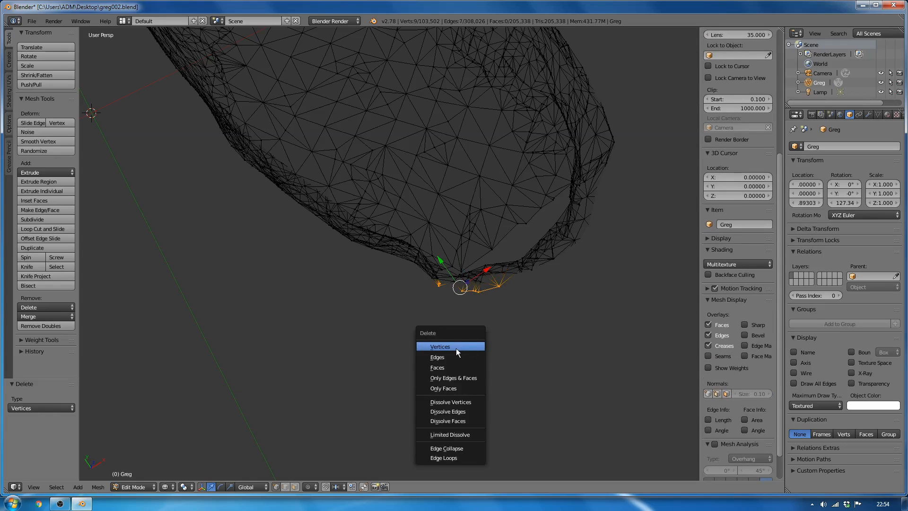
click(451, 347)
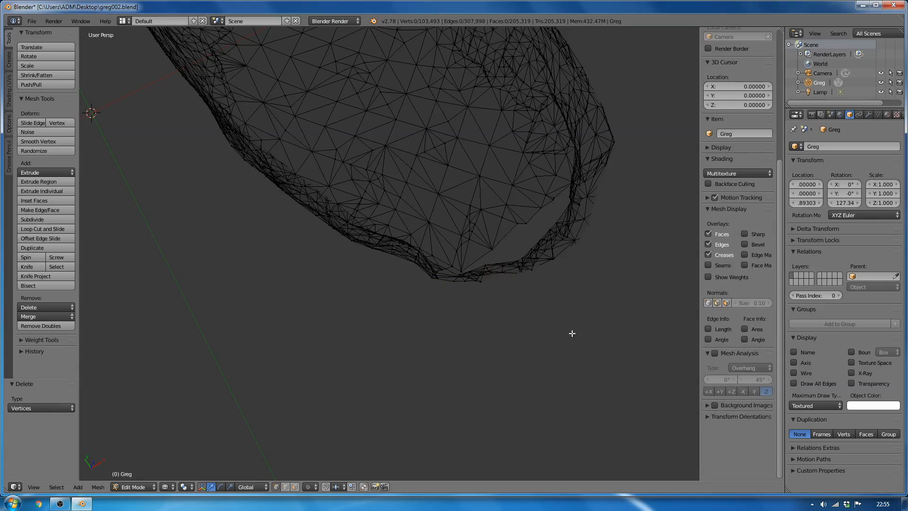
- Leave mesh editing and display the figure in textured solid shading to check the open toe of the front shoe
middle_drag(573, 333, 509, 284)
scroll(520, 303, down, 2)
middle_drag(537, 343, 439, 297)
key(Tab)
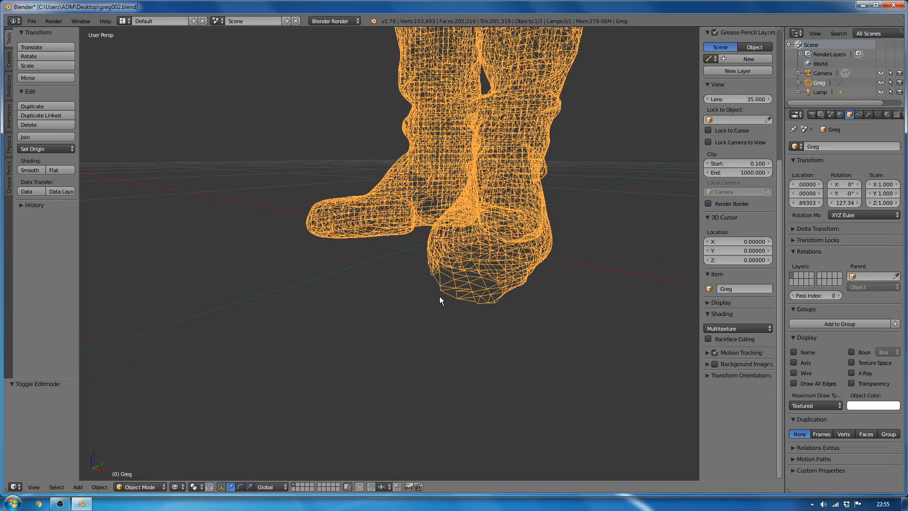
key(z)
mouse_move(490, 331)
middle_down()
mouse_move(458, 305)
mouse_move(417, 293)
mouse_move(503, 315)
mouse_move(498, 322)
mouse_move(478, 298)
mouse_move(476, 339)
mouse_move(486, 342)
mouse_move(333, 191)
mouse_move(378, 308)
mouse_move(437, 317)
middle_up()
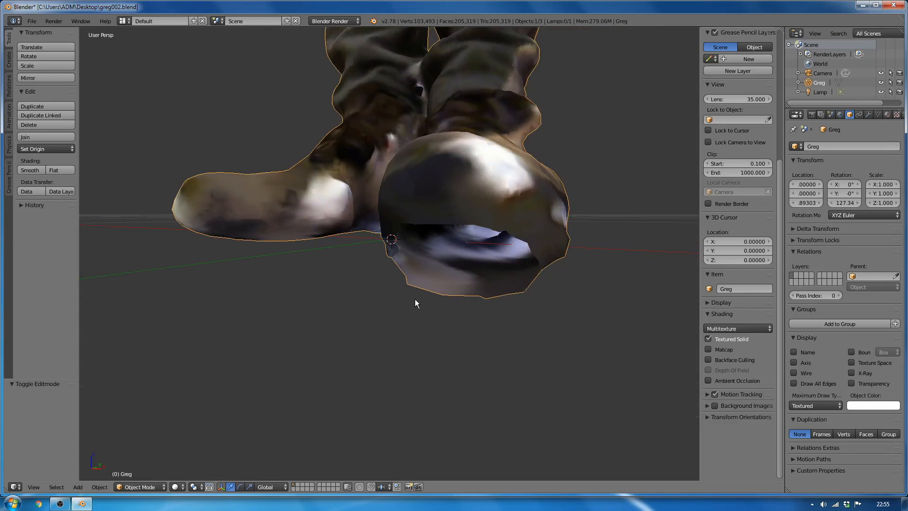
- Return to mesh editing, select a vertex on the lower rim of the toe opening, and enable proportional editing
key(Tab)
right_click(442, 299)
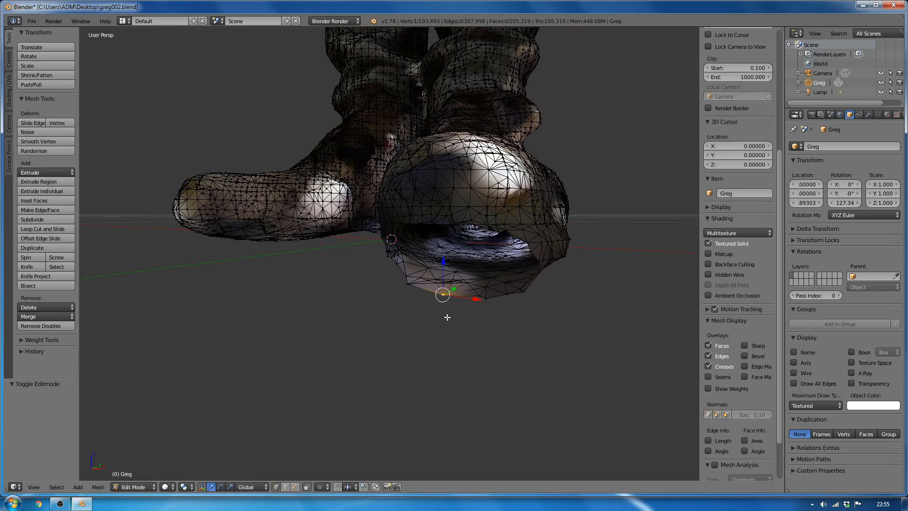
middle_drag(447, 314, 419, 213)
middle_drag(471, 360, 377, 461)
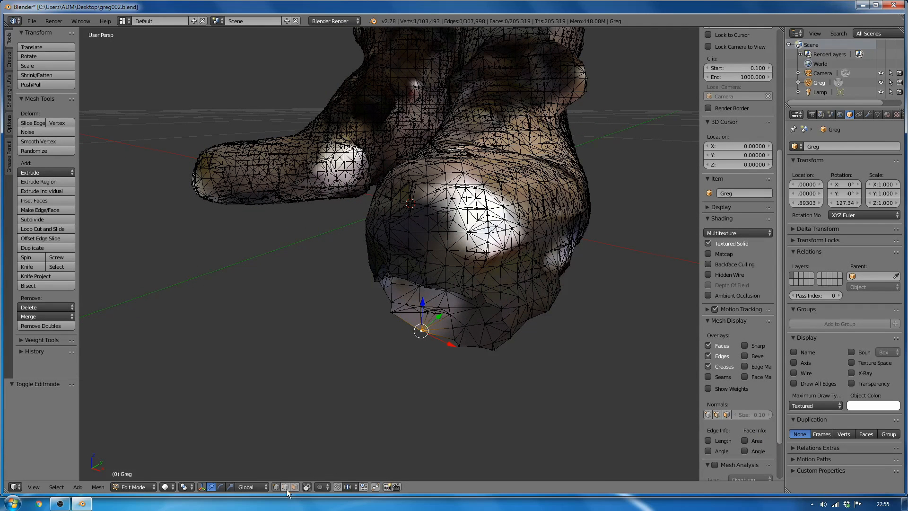
click(320, 487)
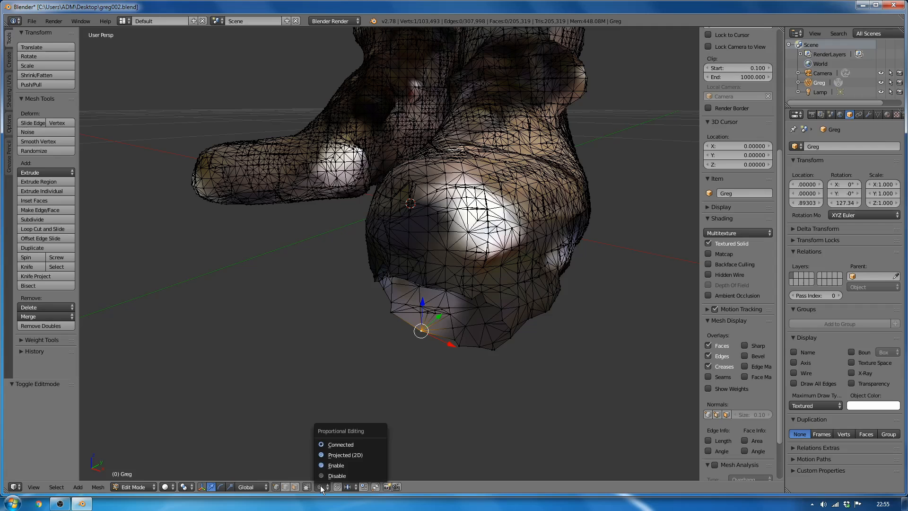
click(334, 465)
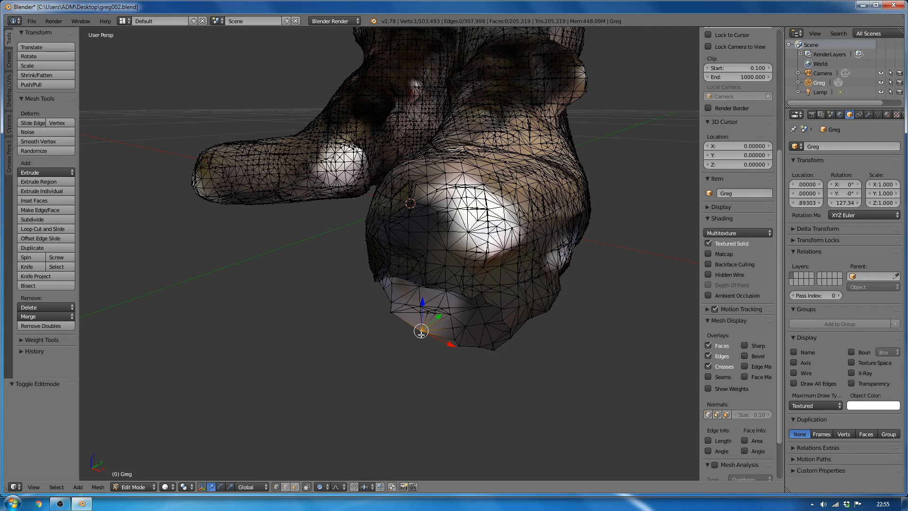
- Raise the selected rim vertex about 0.004 along Z with the proportional size reduced to 0.05
drag(422, 311, 422, 311)
click(422, 310)
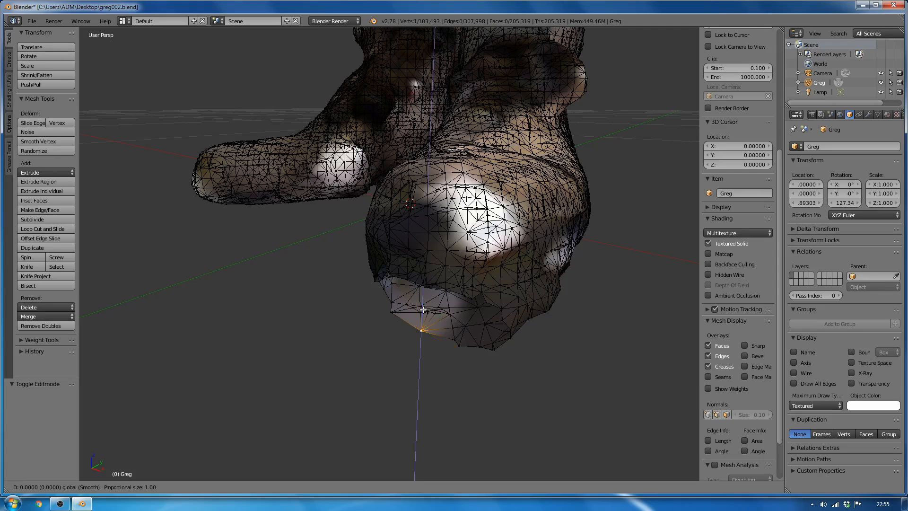
scroll(424, 311, up, 9)
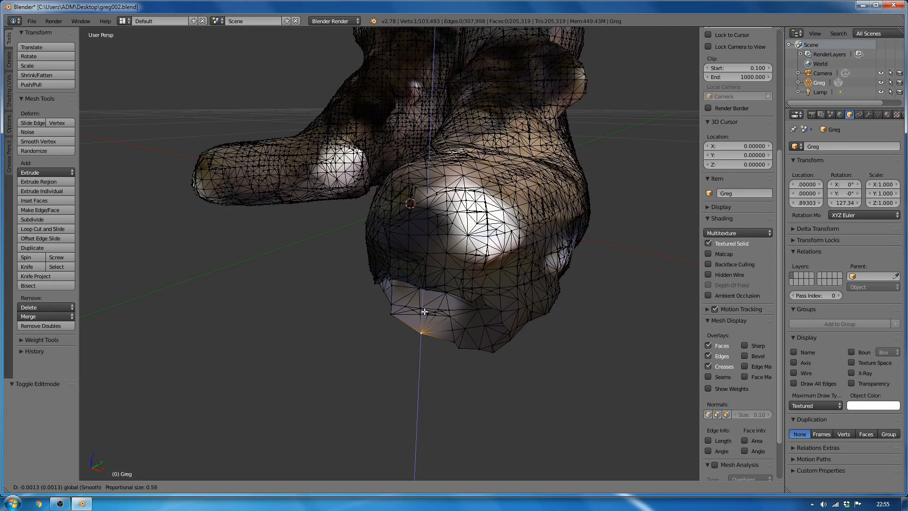
scroll(425, 311, up, 14)
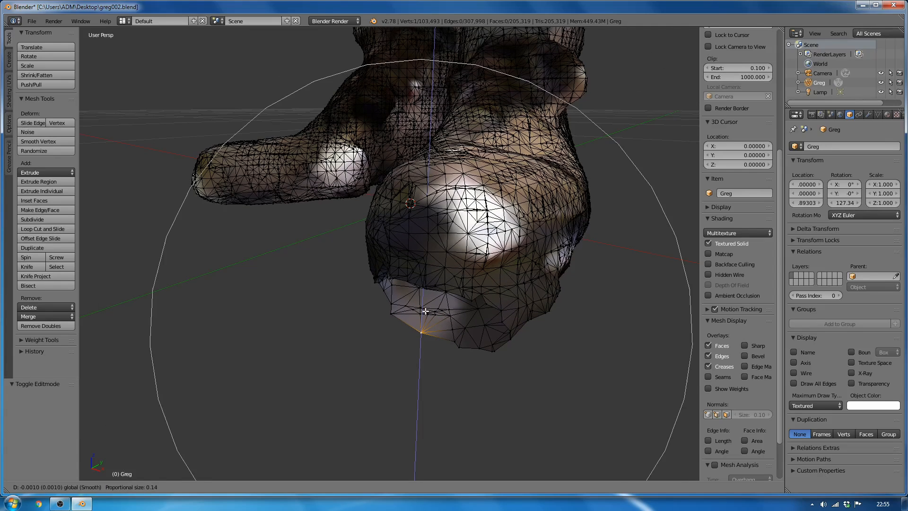
scroll(426, 311, up, 7)
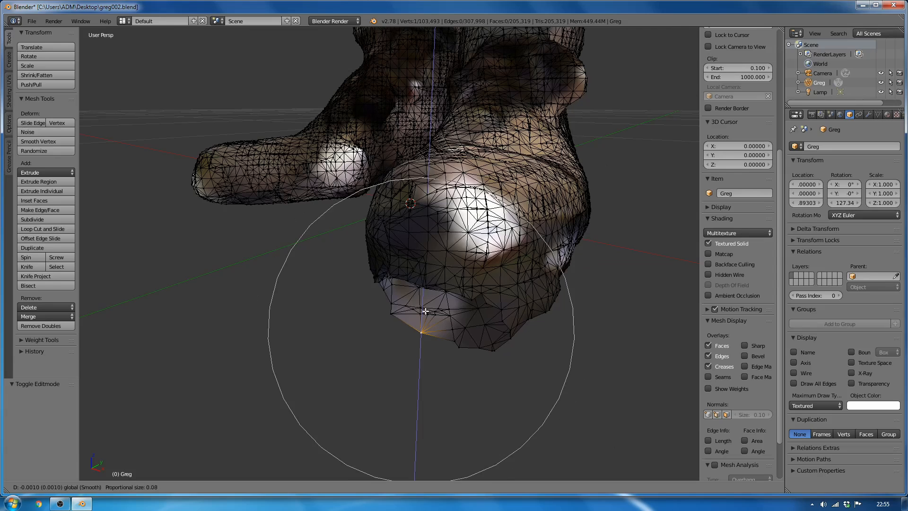
scroll(426, 311, up, 4)
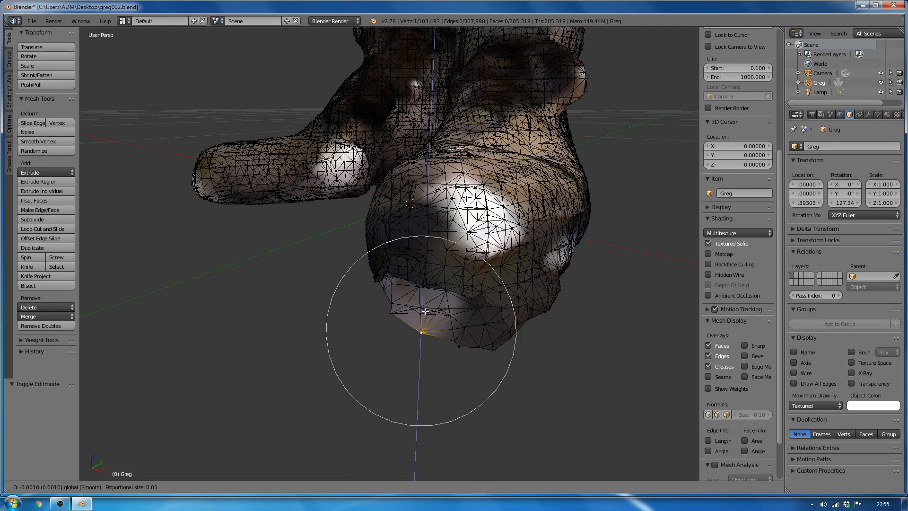
scroll(426, 311, up, 4)
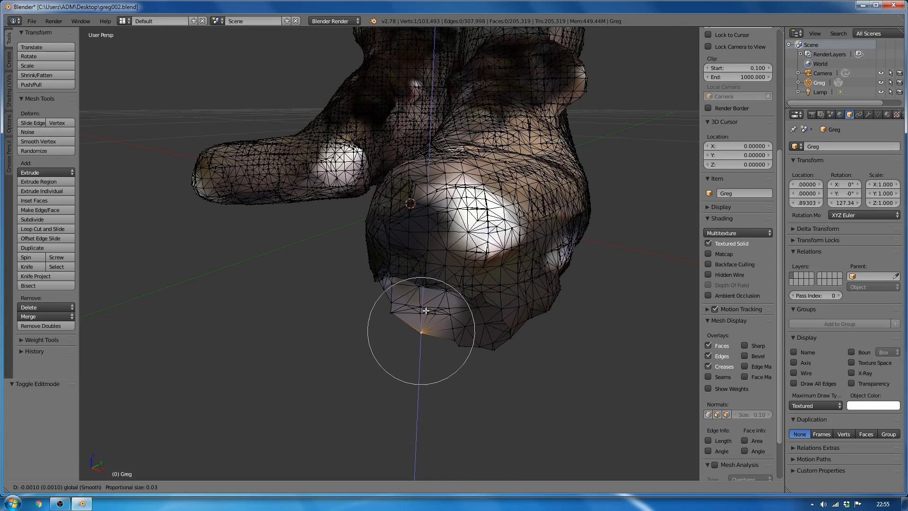
scroll(426, 309, down, 4)
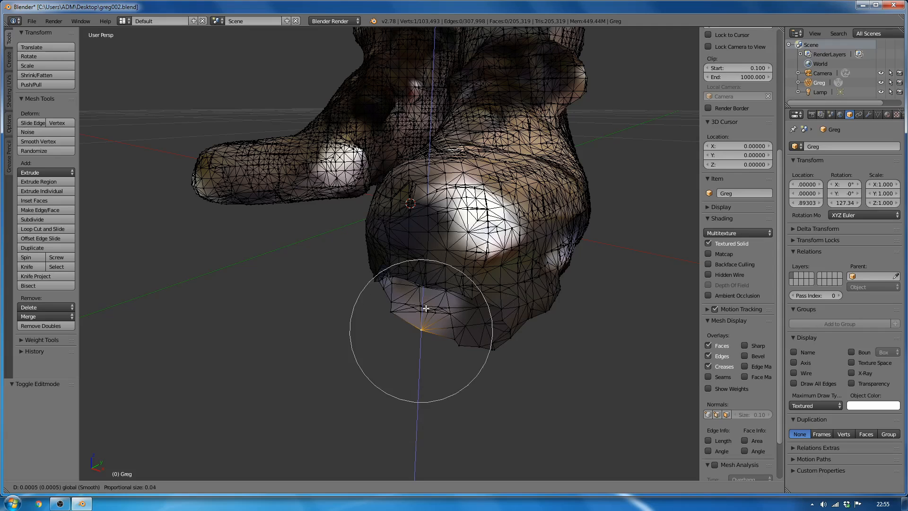
scroll(426, 308, down, 3)
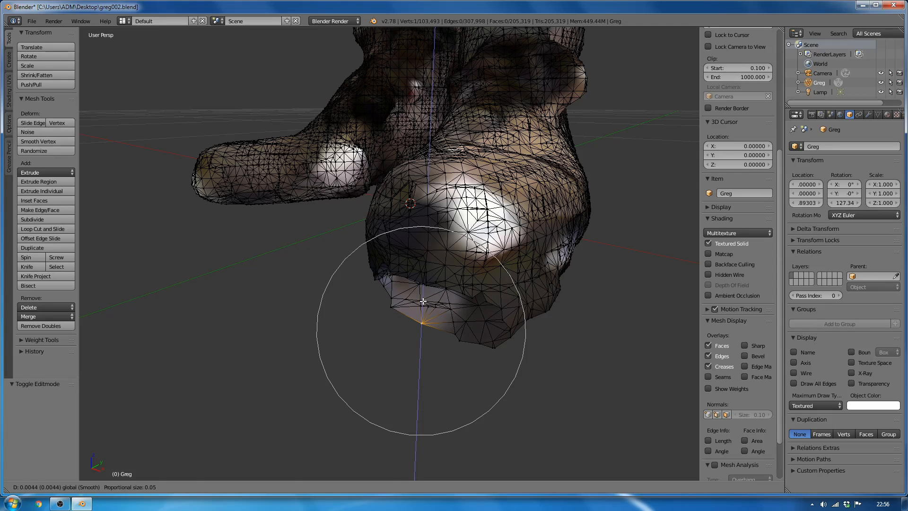
click(423, 301)
- Raise the next two vertices along the lower toe rim about 0.004 and 0.002 along Z with proportional size 0.05
right_click(460, 333)
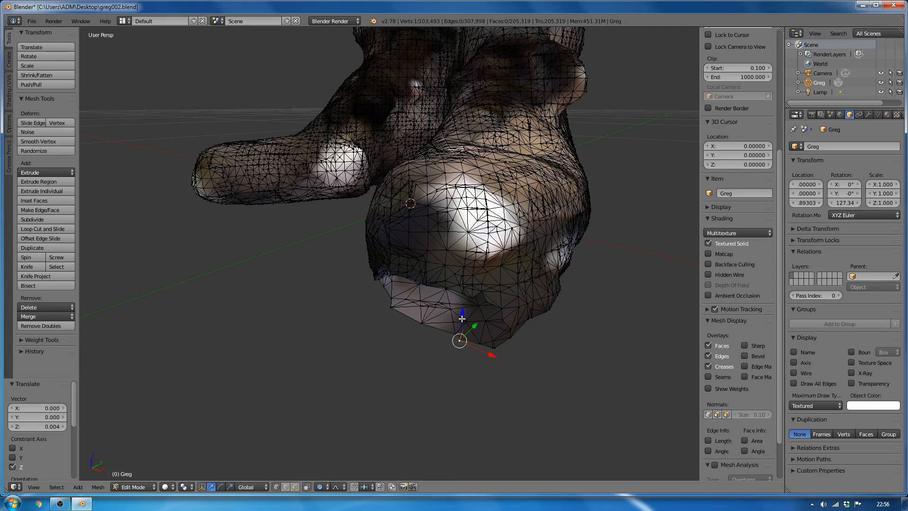
key(g)
key(z)
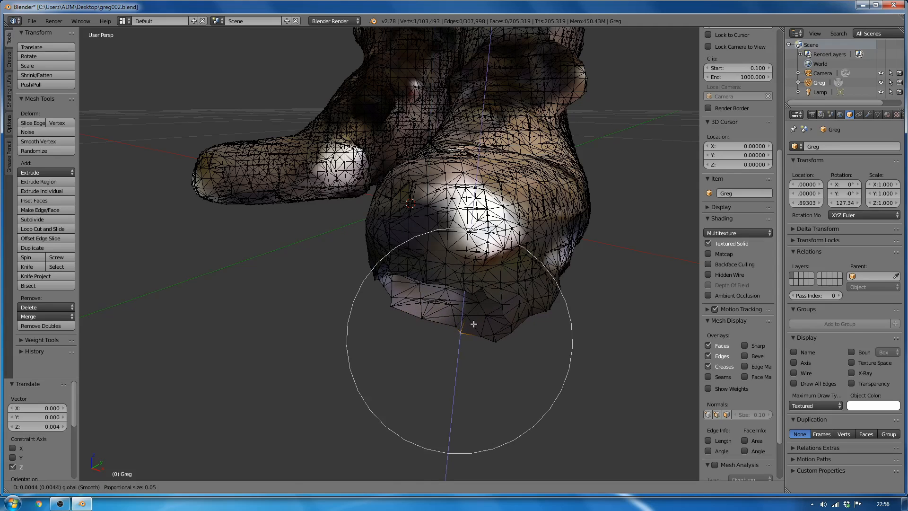
click(470, 318)
right_click(497, 342)
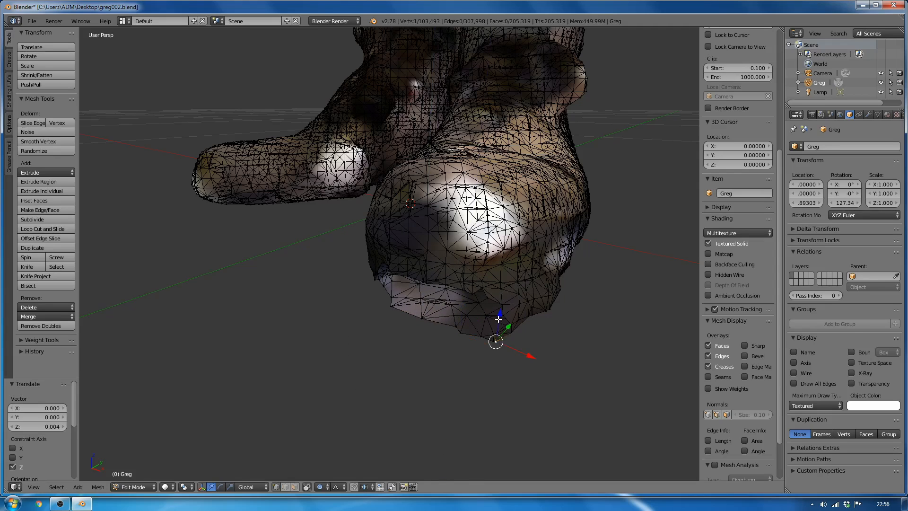
key(g)
key(z)
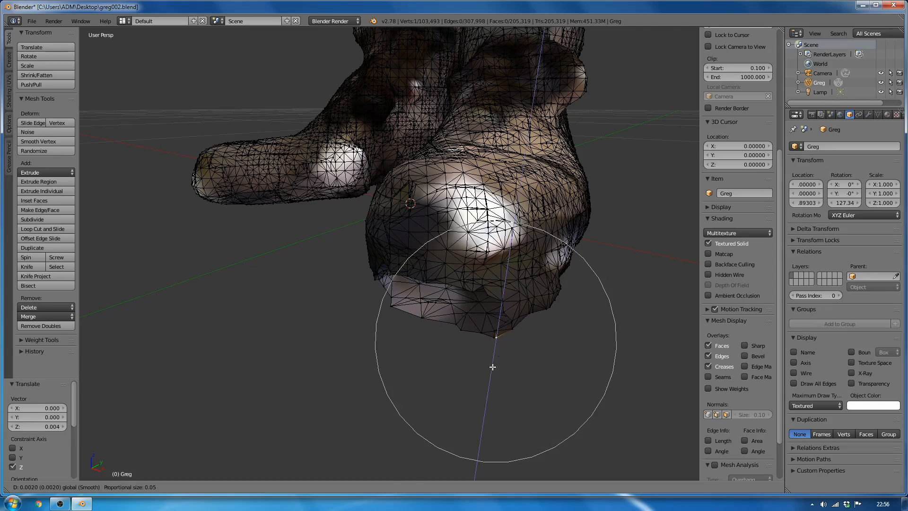
click(492, 367)
- Disable proportional editing for the front shoe's mesh
middle_drag(456, 369, 467, 346)
click(323, 487)
middle_drag(476, 316, 438, 316)
click(331, 476)
scroll(450, 296, up, 2)
scroll(449, 308, down, 2)
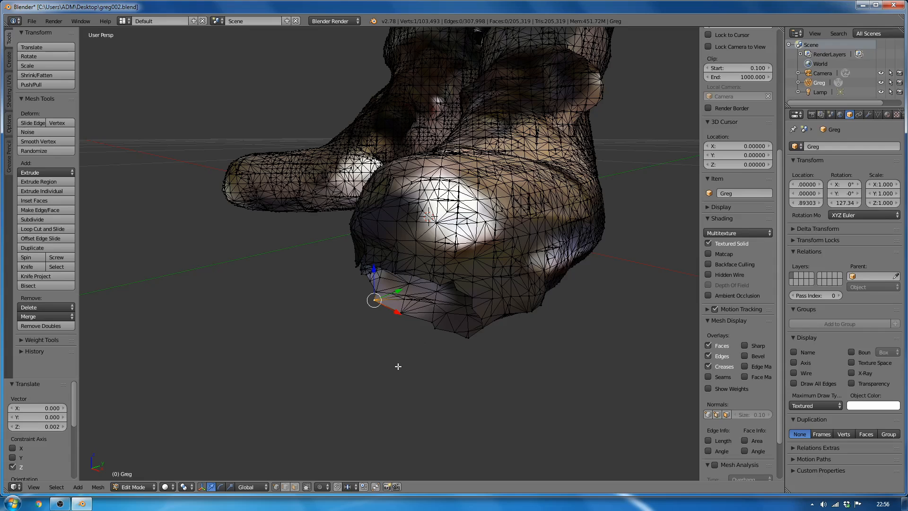
- Enable proportional editing with Smooth falloff and switch it off again
click(322, 487)
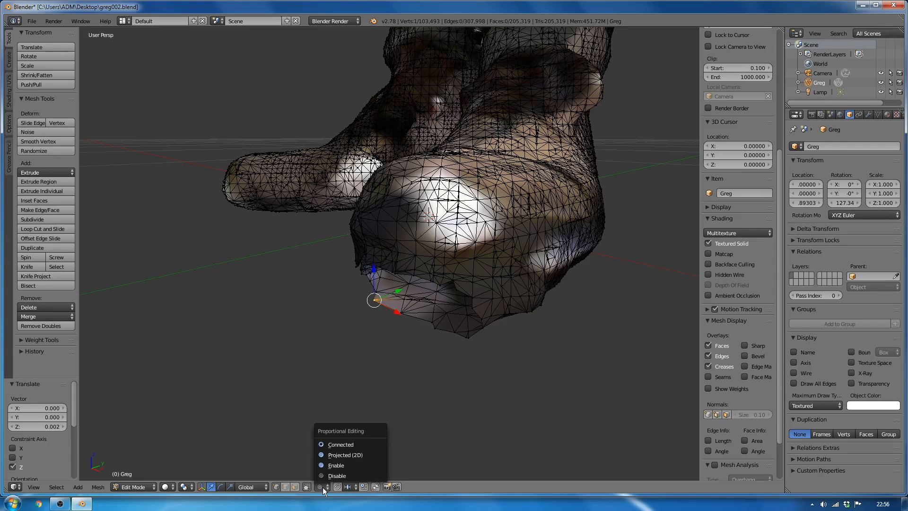
click(330, 464)
click(337, 486)
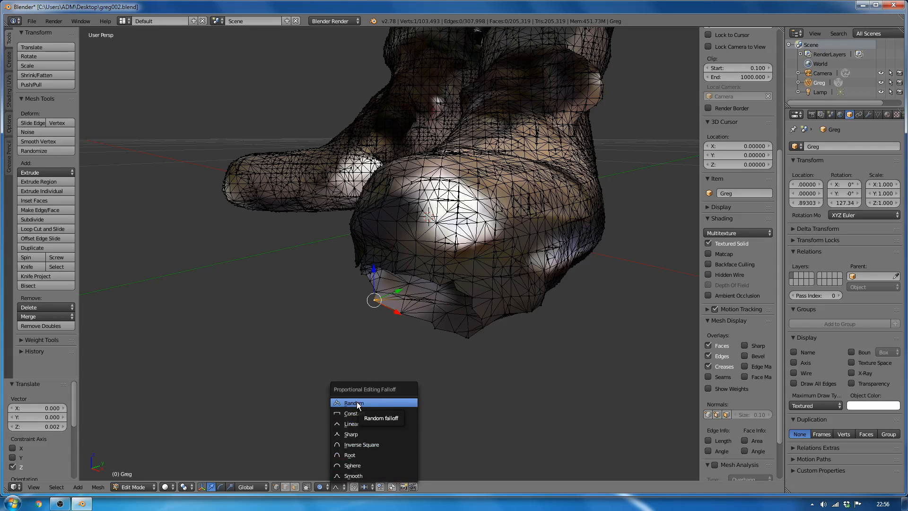
click(358, 476)
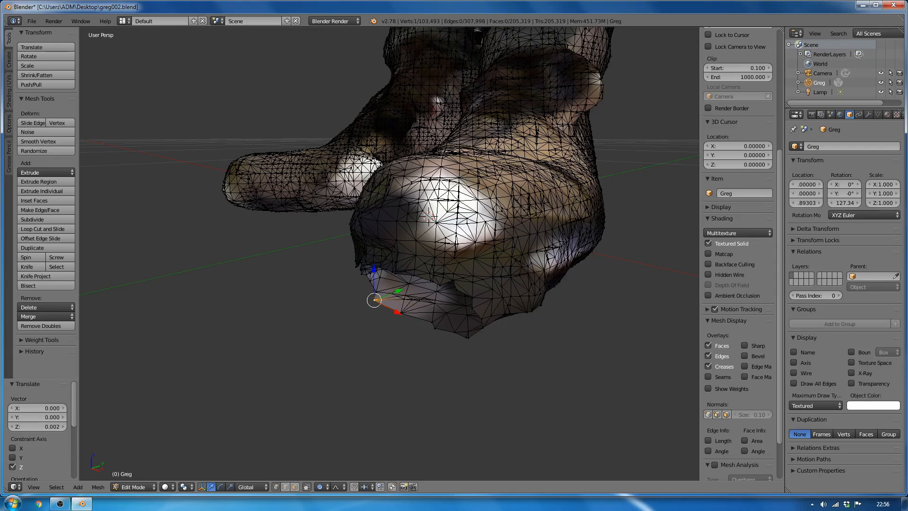
click(323, 487)
click(327, 476)
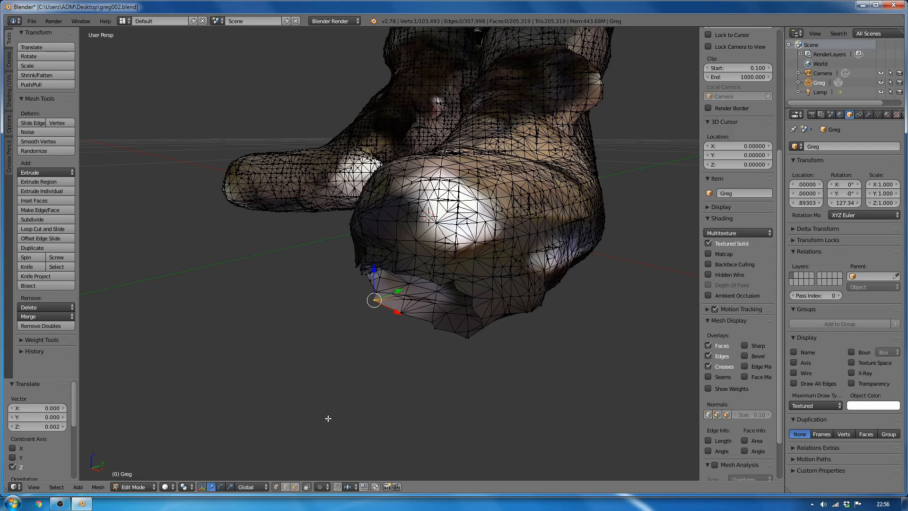
- Switch to edge selection, select the full boundary loop of the front shoe's toe opening, and fill it with a face
key(a)
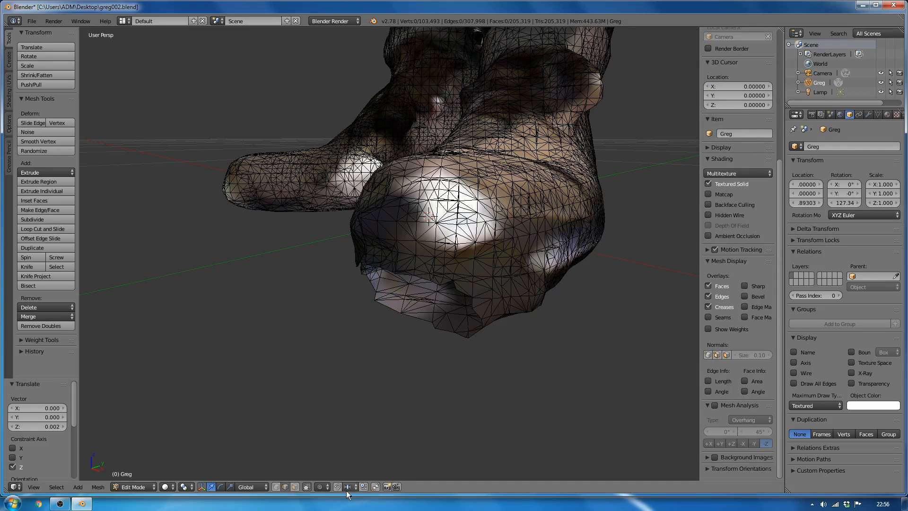
alt+right_click(424, 322)
middle_drag(424, 342, 405, 344)
right_click(412, 314)
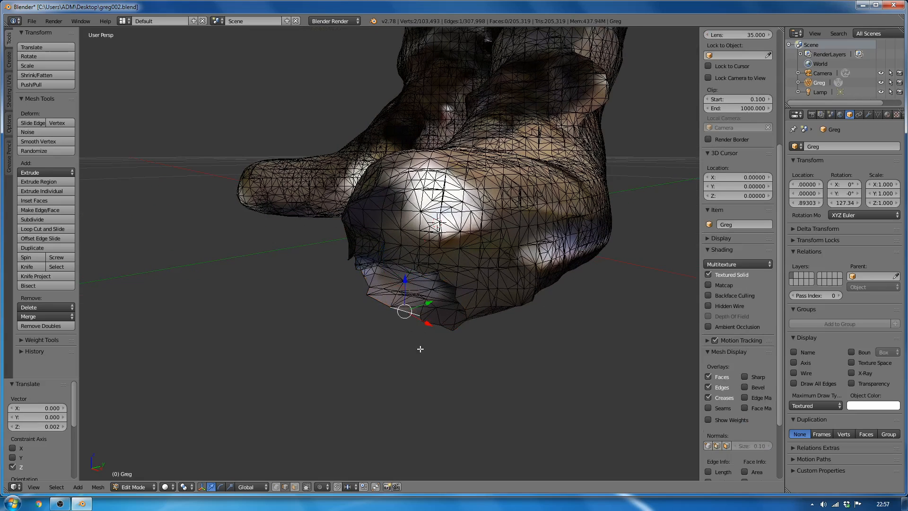
right_click(381, 301)
scroll(414, 330, up, 1)
scroll(408, 306, down, 1)
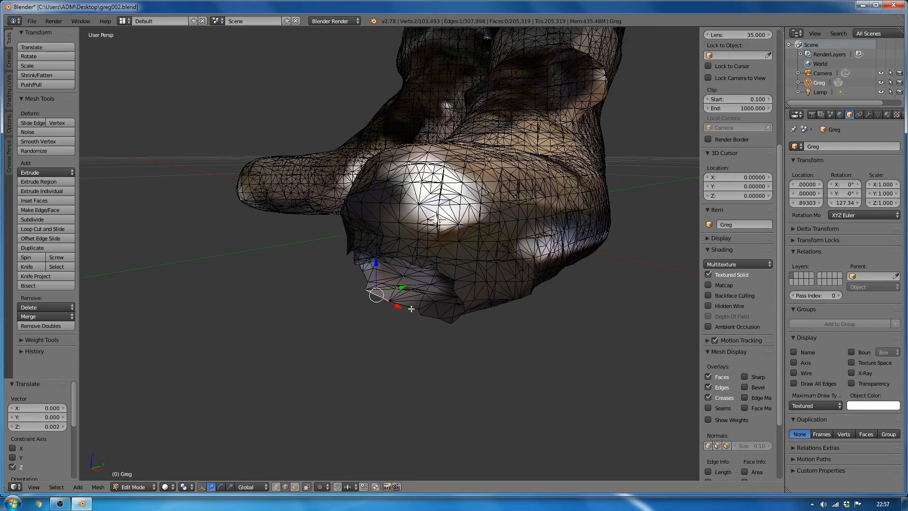
alt+right_click(412, 309)
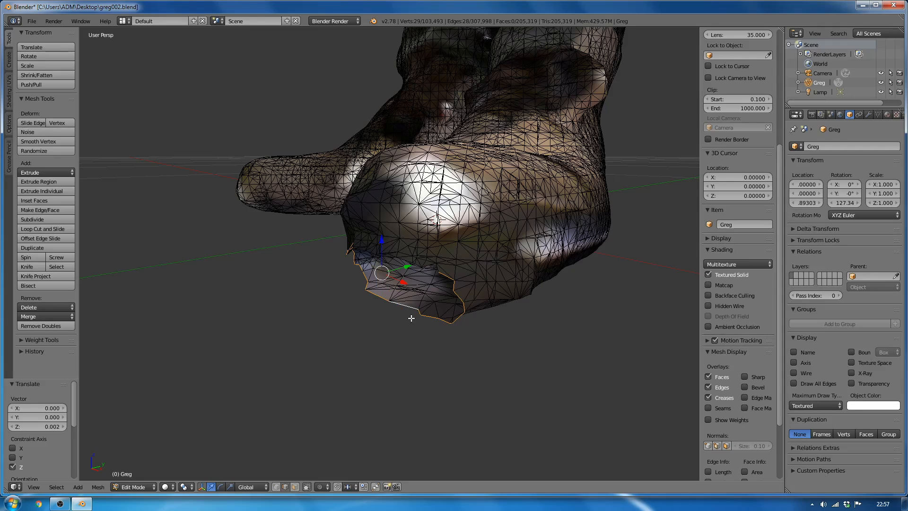
key(f)
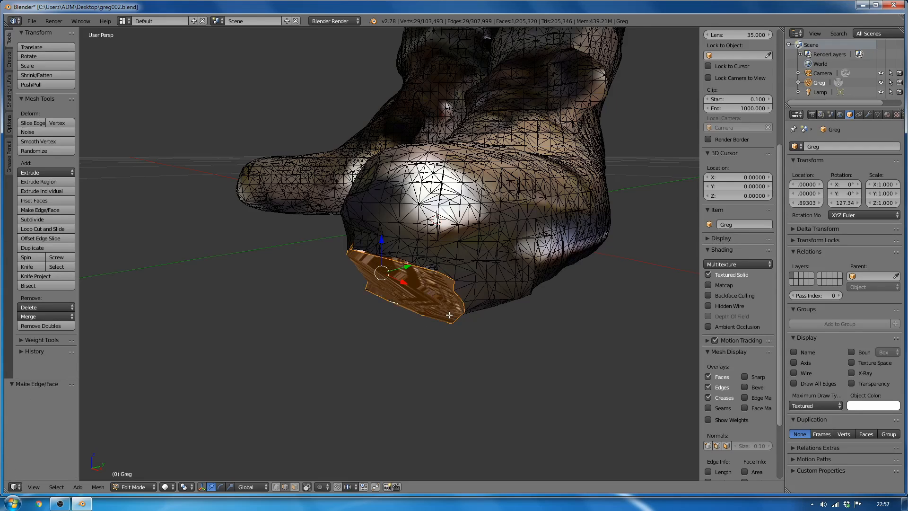
- Select the remaining open edge loop above the new toe face, fill it with a face, and return to Object Mode
middle_drag(411, 314, 438, 325)
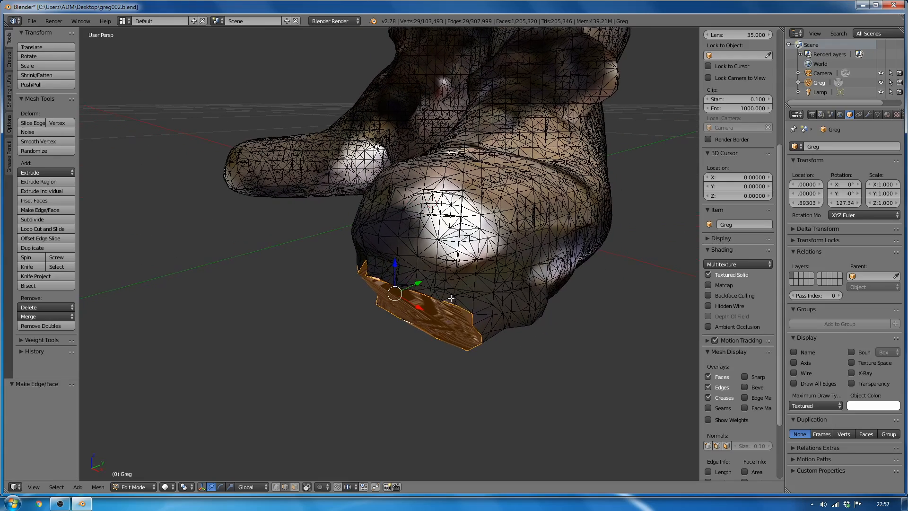
alt+right_click(457, 302)
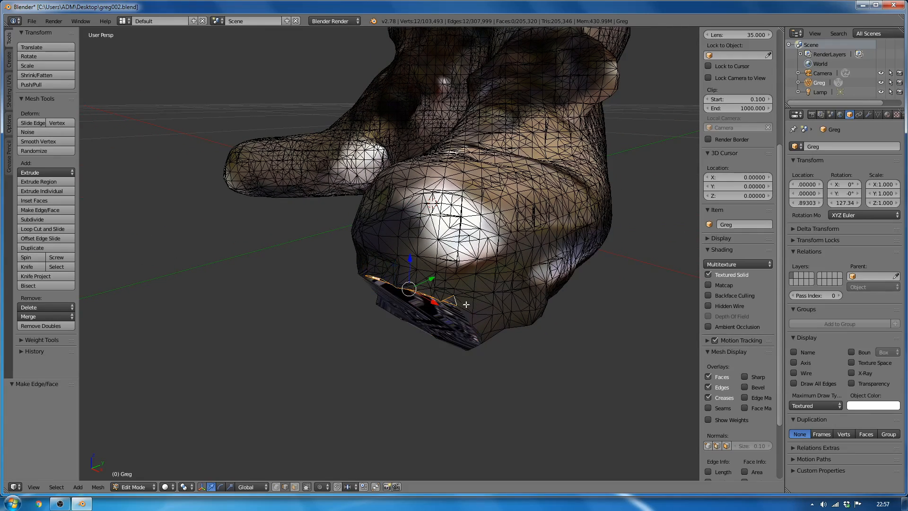
middle_drag(454, 310, 460, 302)
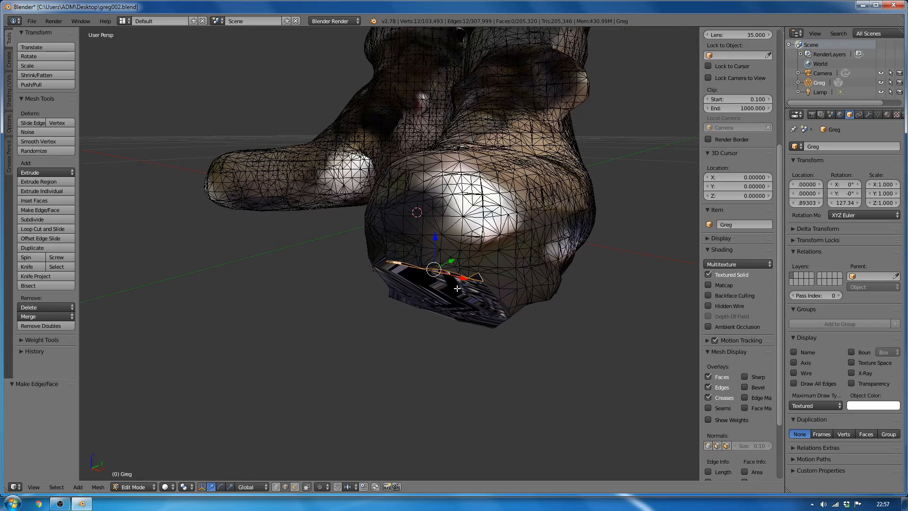
key(f)
key(Tab)
middle_drag(480, 311, 454, 301)
middle_drag(393, 238, 432, 256)
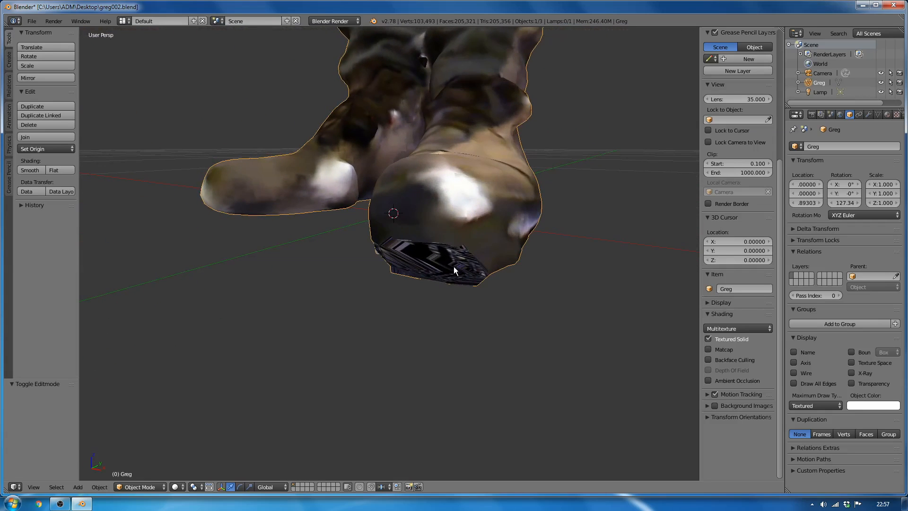
- Save the scene as a new incremented file named greg003.blend
click(32, 20)
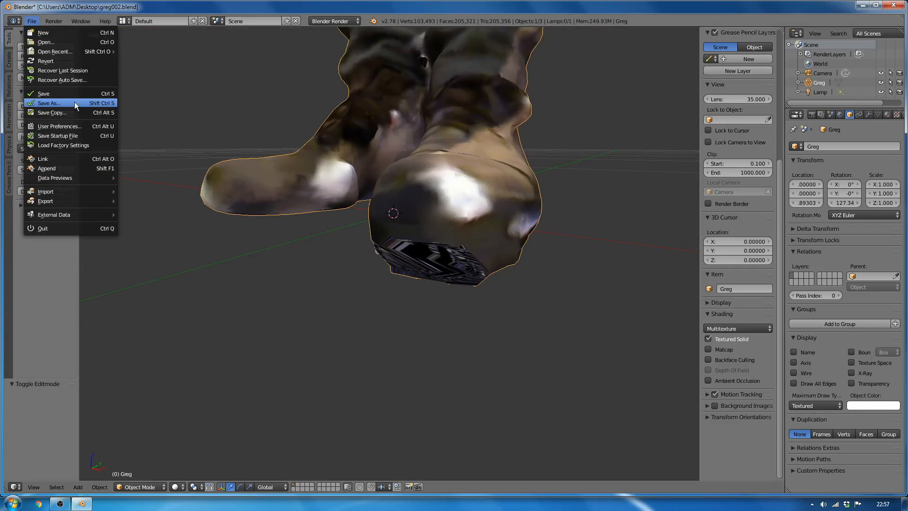
click(66, 100)
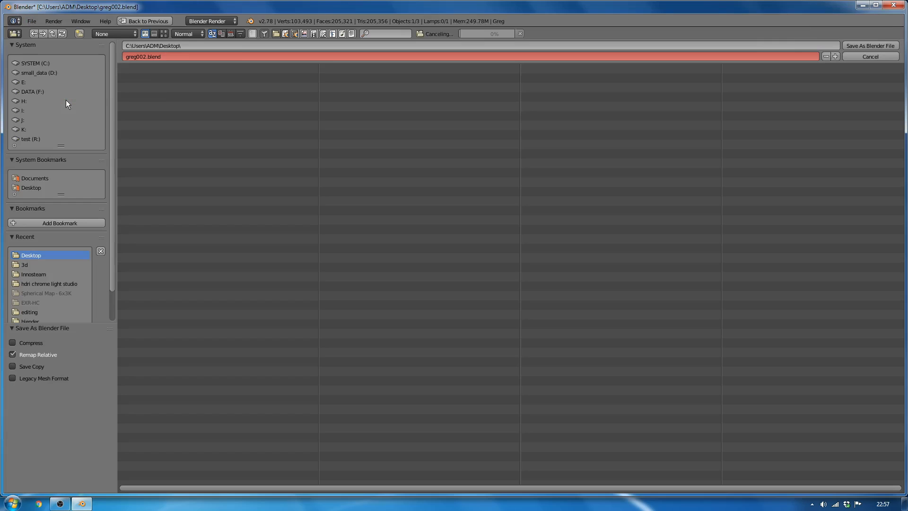
click(836, 56)
click(868, 46)
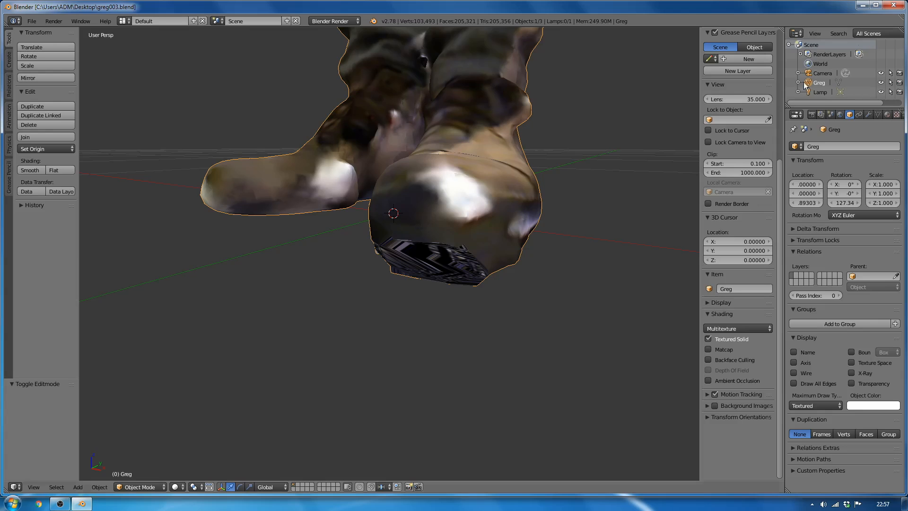
mouse_move(459, 257)
middle_down()
mouse_move(491, 245)
mouse_move(446, 260)
middle_up()
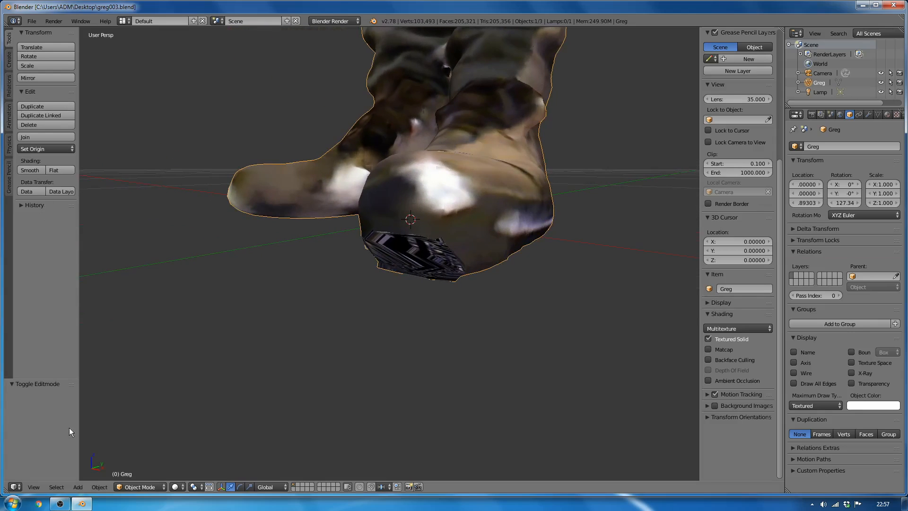
click(143, 486)
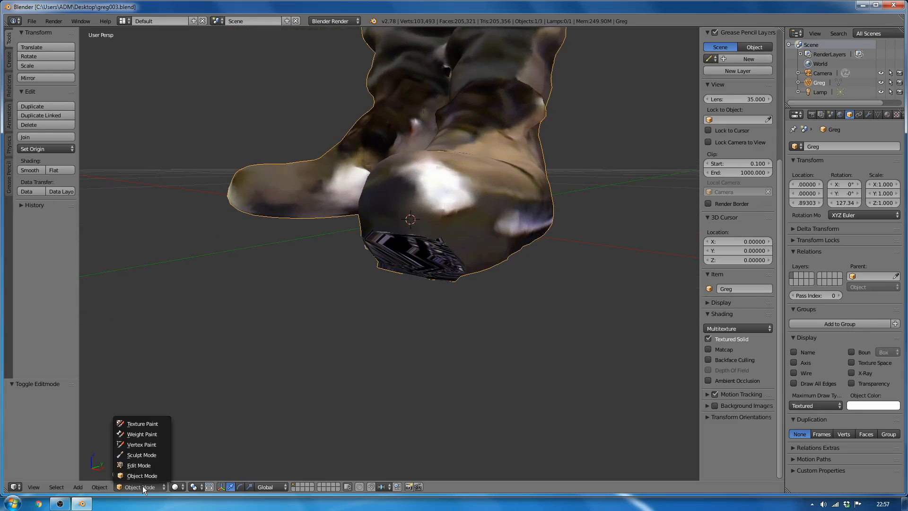
click(142, 455)
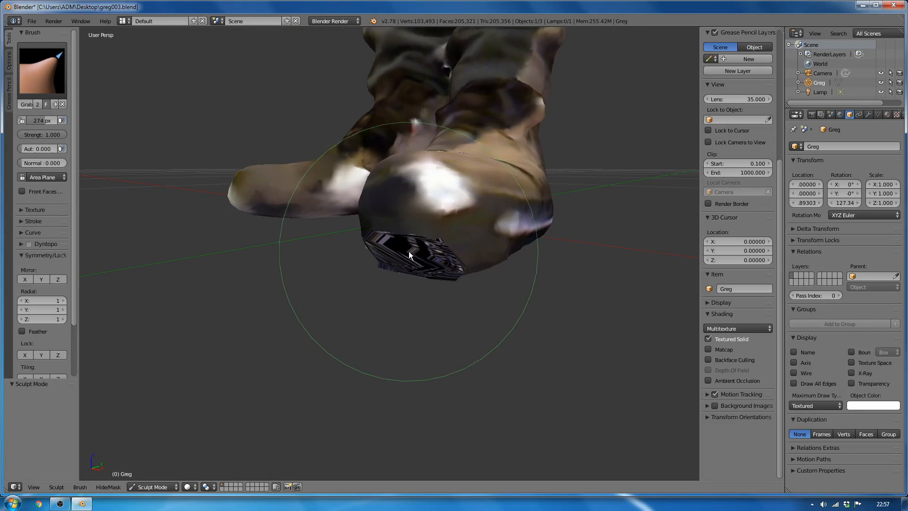
key(Tab)
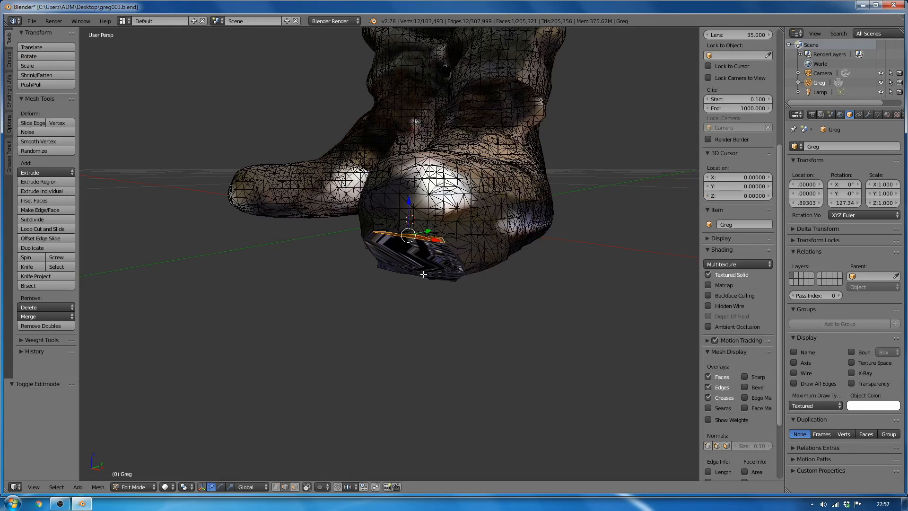
- Examine the filled toe of the front shoe from several angles and distances
middle_drag(423, 274, 439, 272)
scroll(439, 271, up, 2)
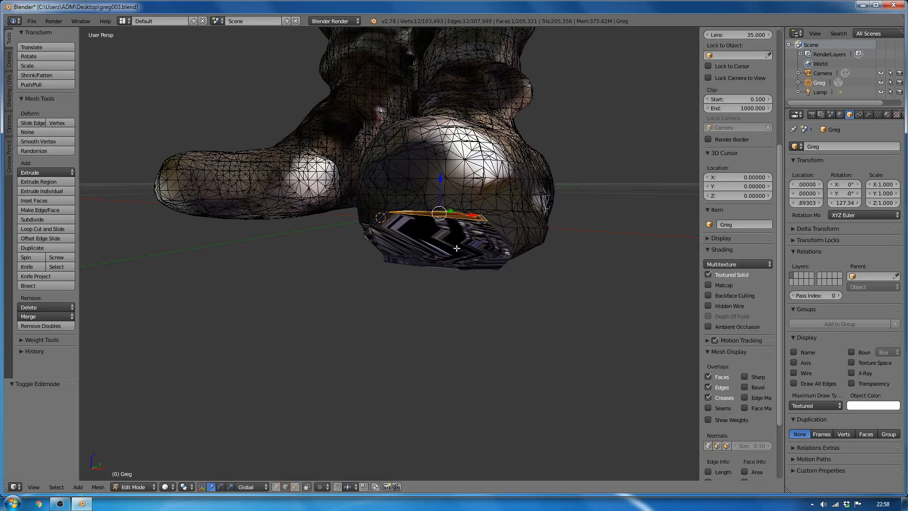
scroll(460, 252, down, 8)
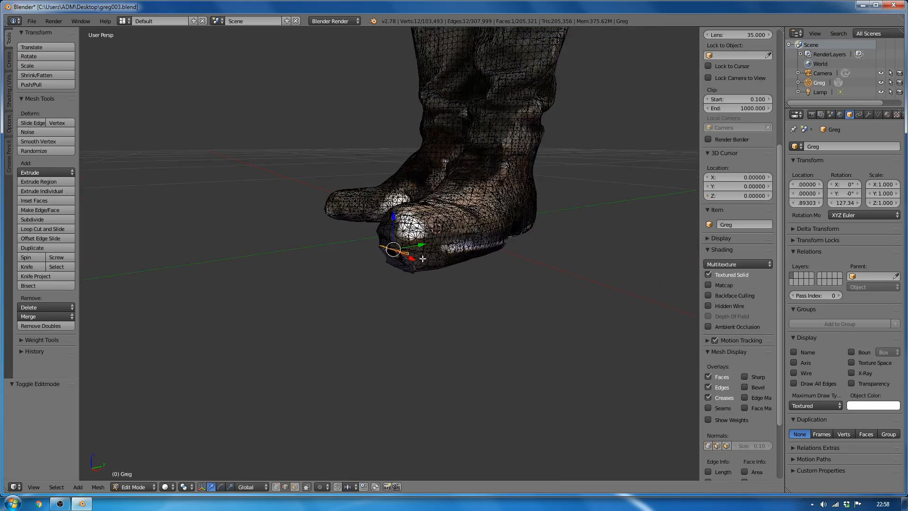
scroll(423, 259, up, 6)
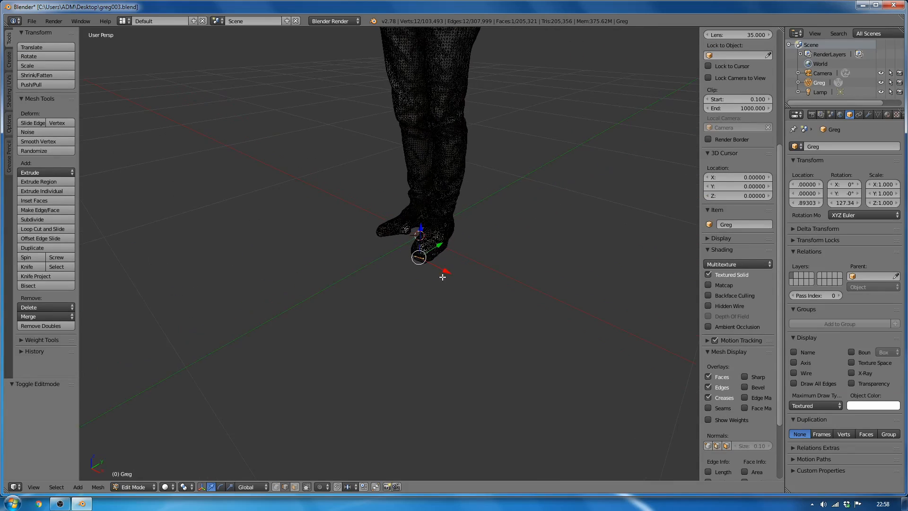
scroll(370, 256, up, 4)
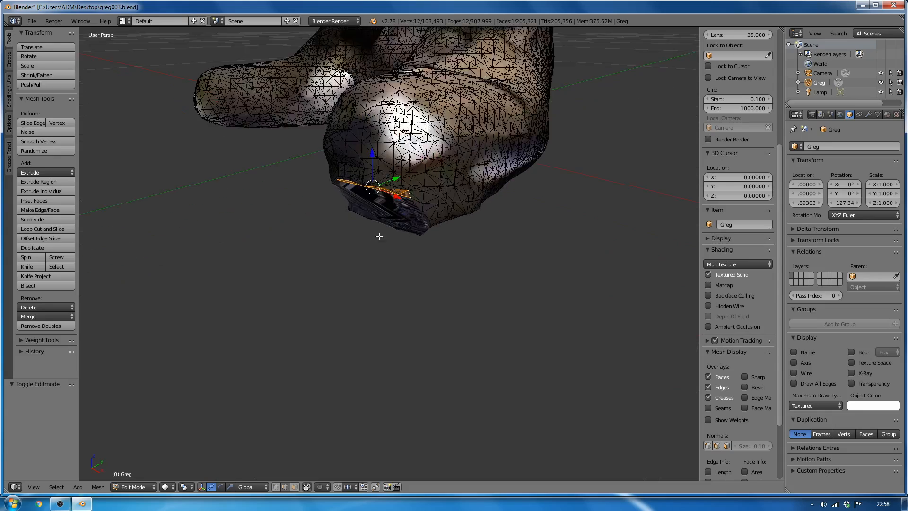
shift+middle_drag(409, 243, 445, 265)
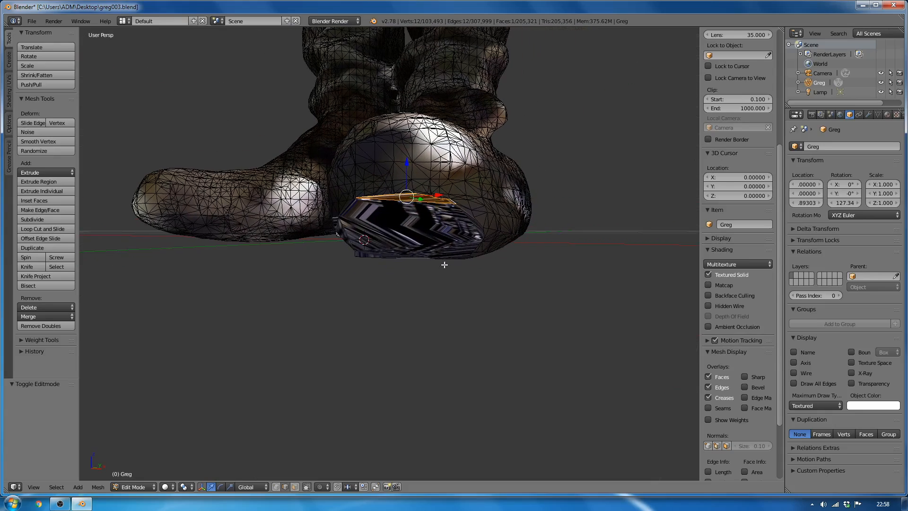
middle_drag(381, 253, 451, 239)
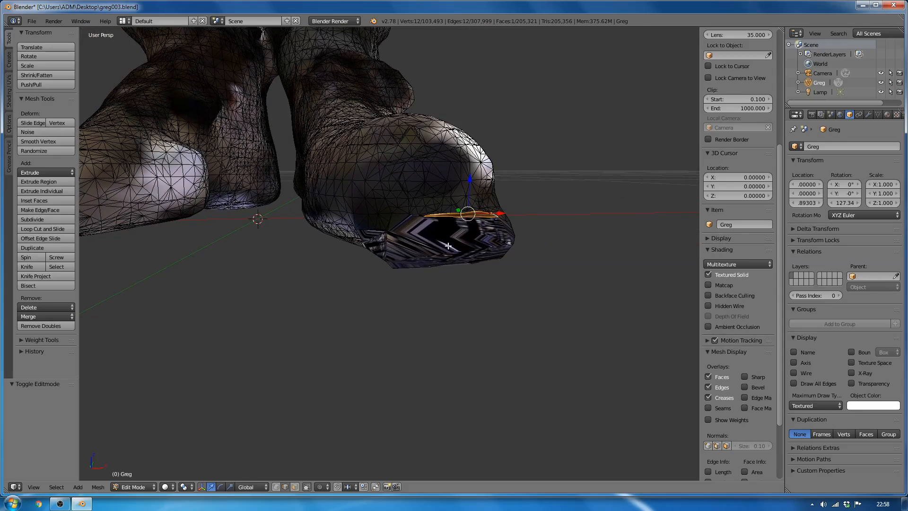
middle_drag(449, 246, 404, 260)
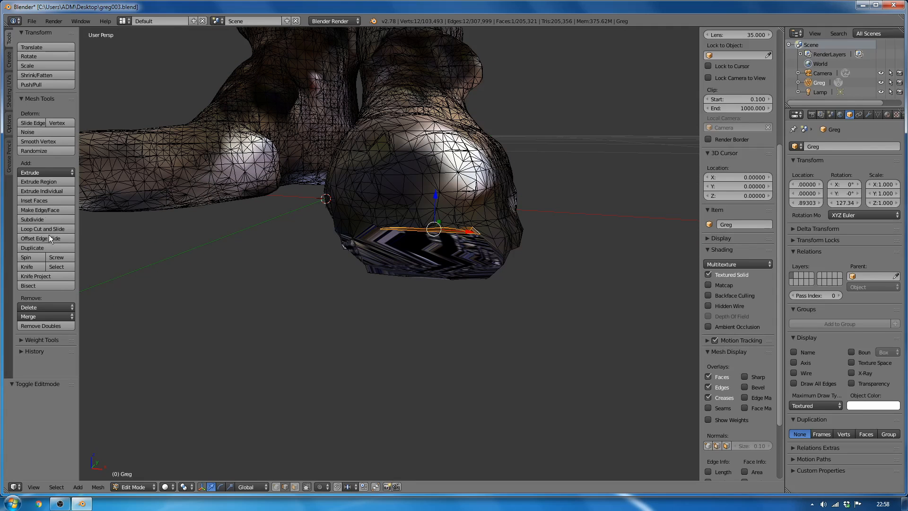
- Switch the figure to Sculpt Mode and enable dynamic topology, accepting the loss of vertex colors and UVs
click(133, 486)
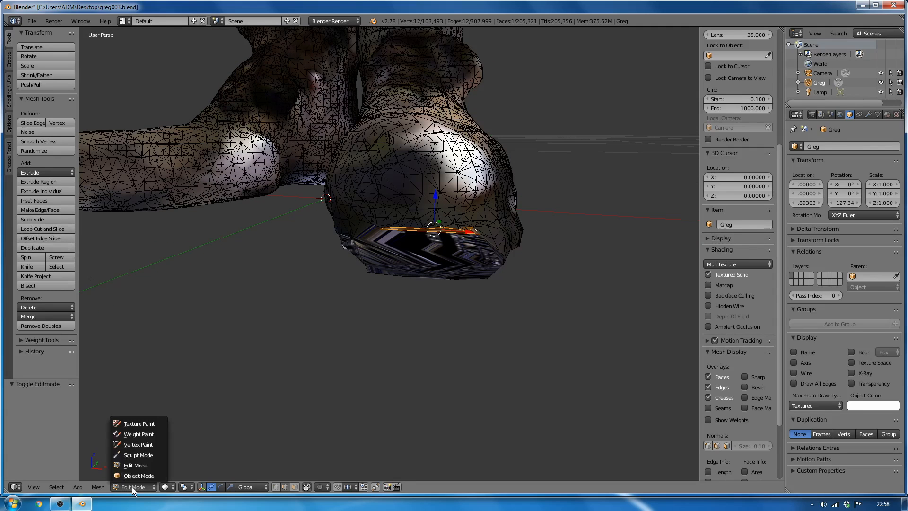
click(133, 454)
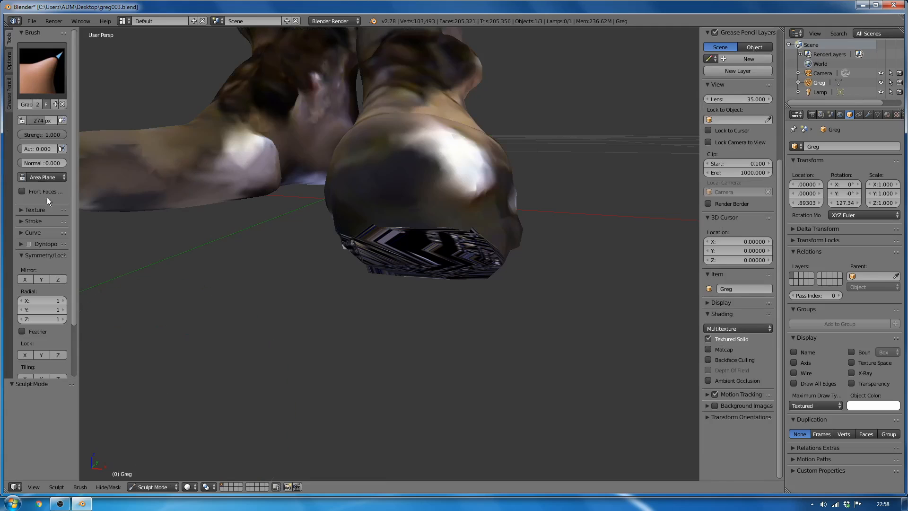
scroll(33, 251, down, 1)
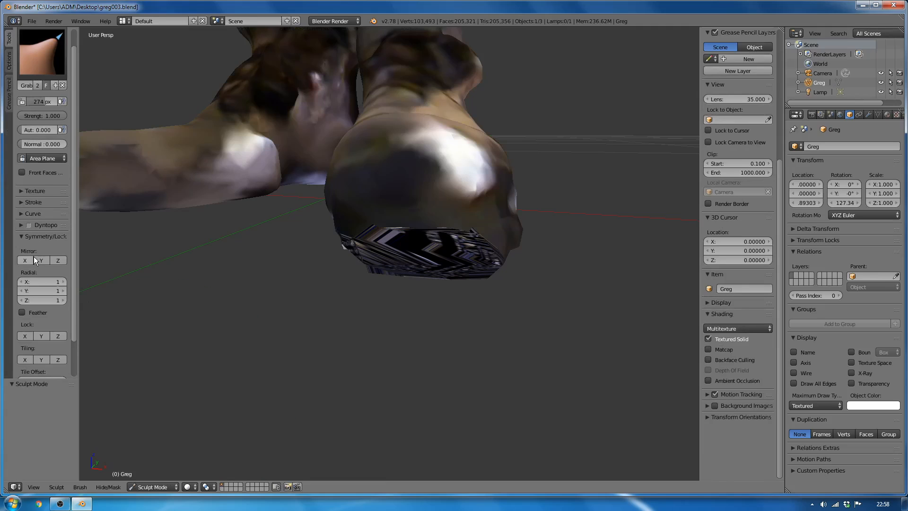
click(28, 225)
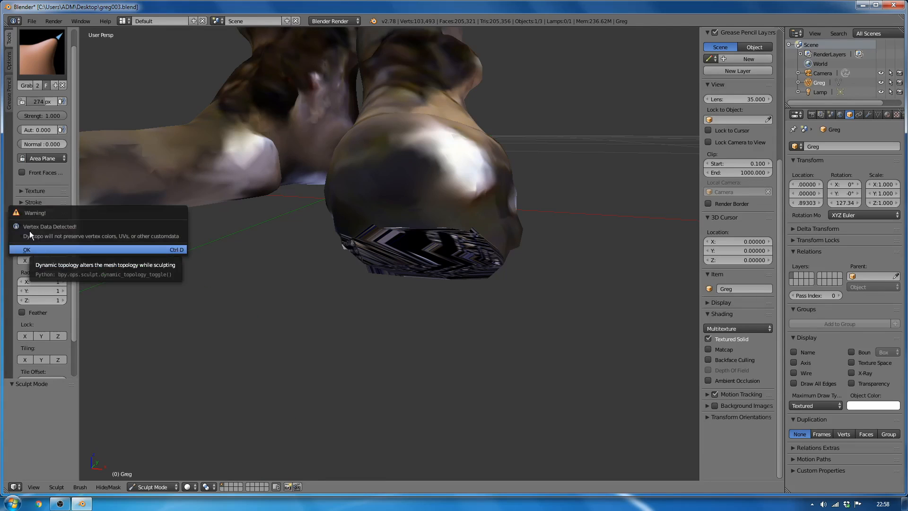
click(36, 249)
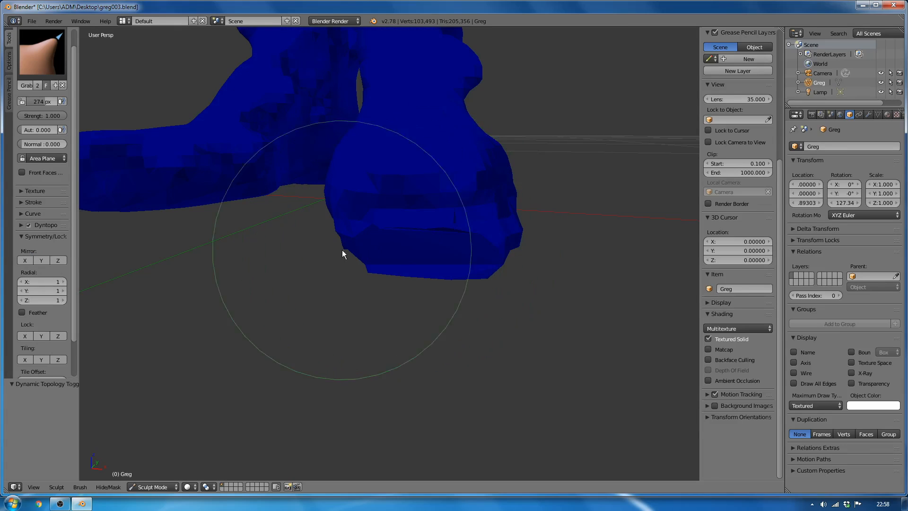
- Choose the Inflate sculpting brush and turn on Matcap shading for the viewport
click(43, 55)
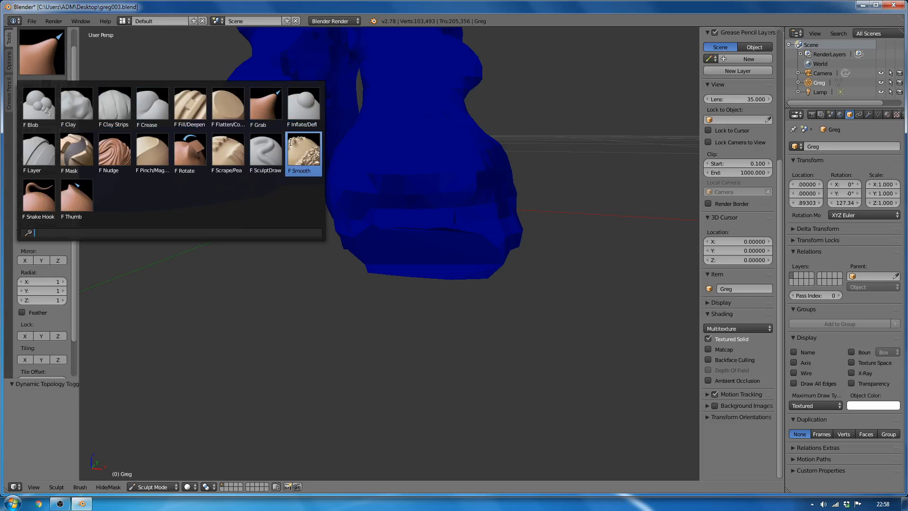
click(309, 101)
mouse_move(441, 246)
mouse_down()
mouse_move(476, 228)
mouse_move(433, 248)
mouse_move(391, 219)
mouse_move(399, 242)
mouse_up()
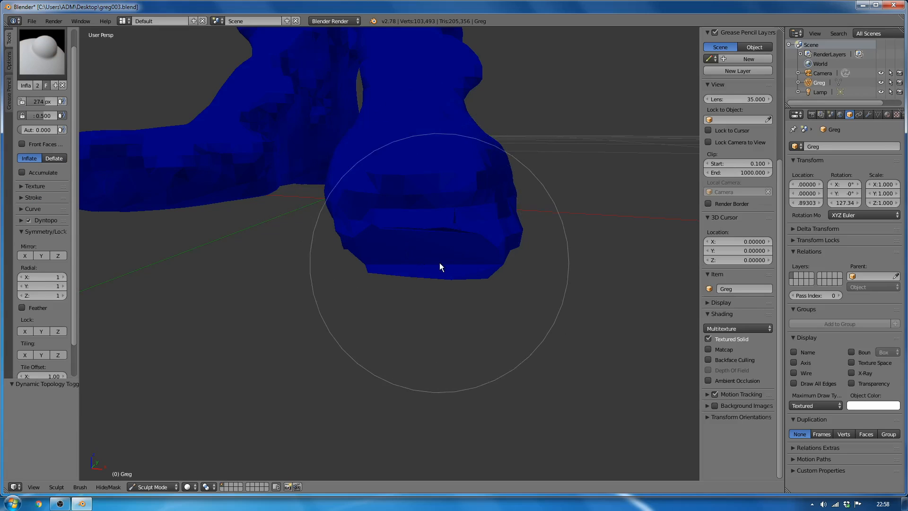
scroll(445, 262, up, 1)
scroll(444, 262, down, 1)
scroll(444, 262, up, 1)
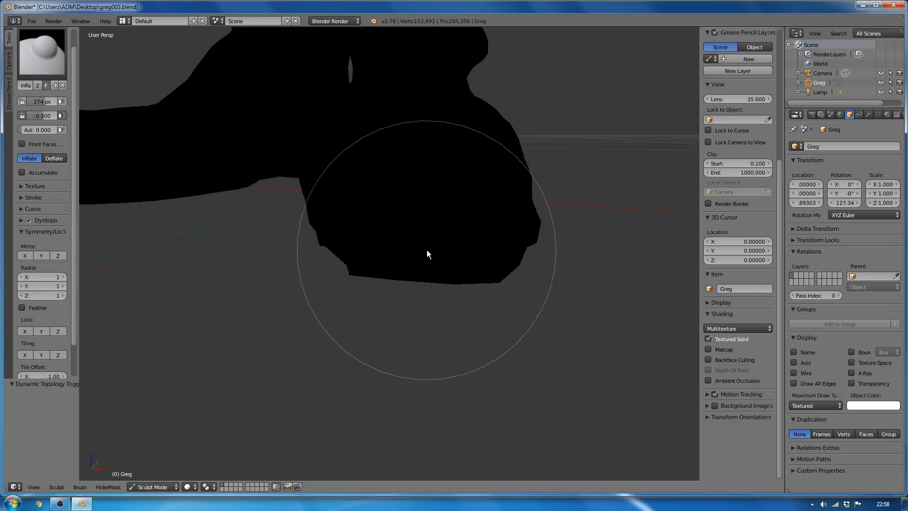
click(714, 350)
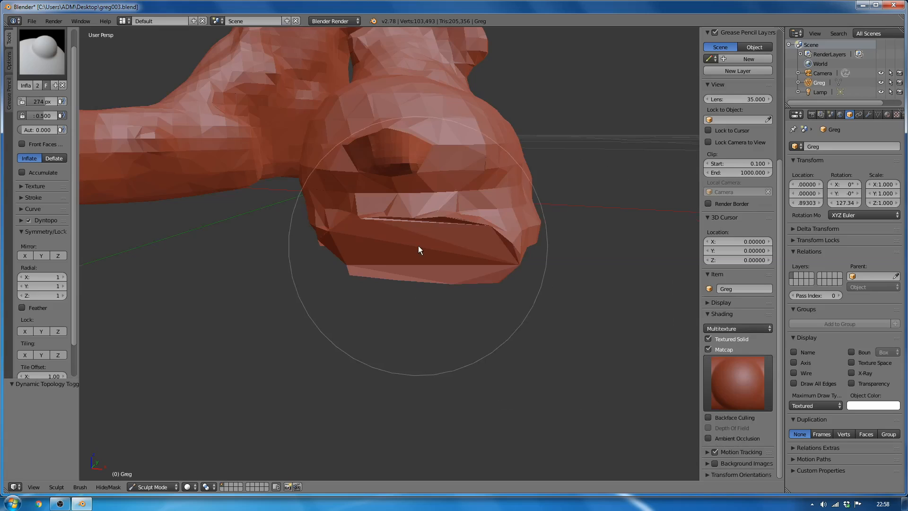
mouse_move(453, 240)
middle_down()
mouse_move(430, 249)
mouse_move(384, 307)
middle_up()
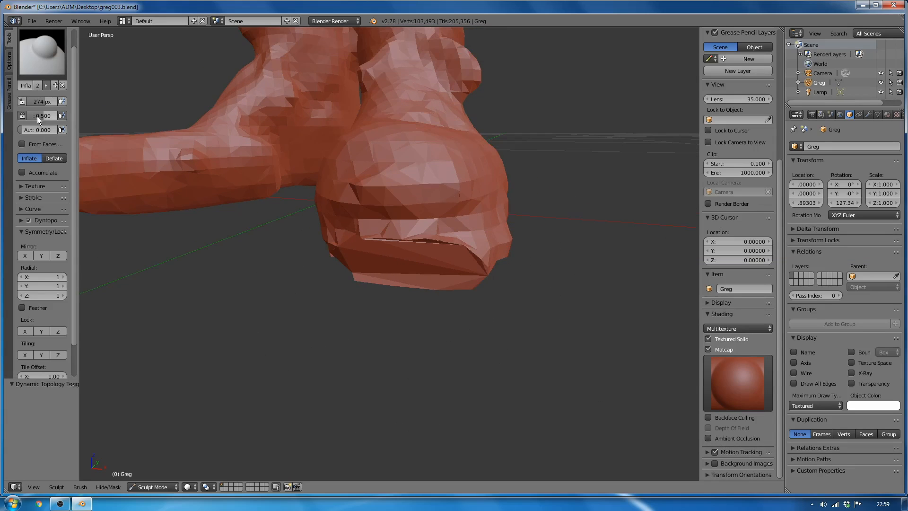
- Reduce the brush radius to 33 px and inflate the filled toe surface and its lower edge on the front shoe
drag(42, 102, 29, 101)
drag(441, 253, 429, 252)
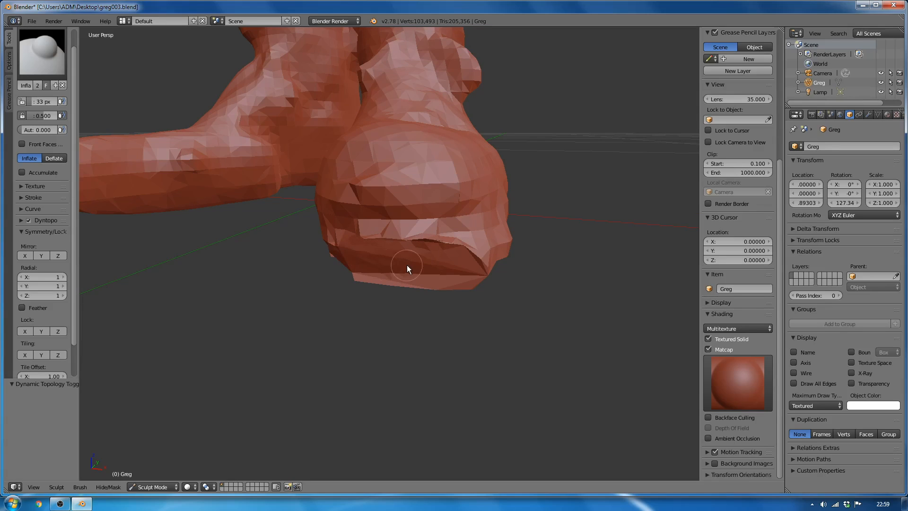
click(363, 269)
mouse_move(363, 269)
middle_down()
mouse_move(414, 317)
mouse_move(530, 257)
mouse_move(501, 229)
mouse_move(506, 194)
mouse_move(427, 234)
mouse_move(431, 265)
mouse_move(413, 256)
mouse_move(417, 239)
mouse_move(390, 217)
middle_up()
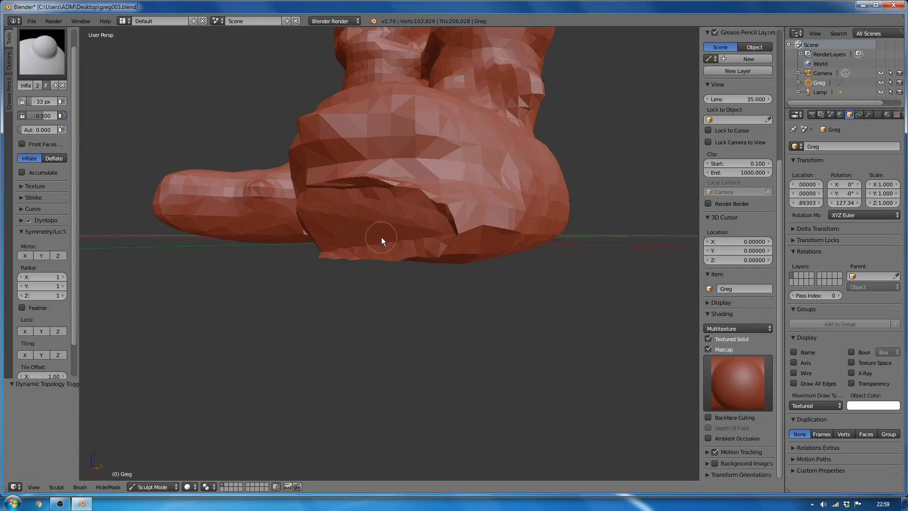
middle_drag(381, 237, 413, 232)
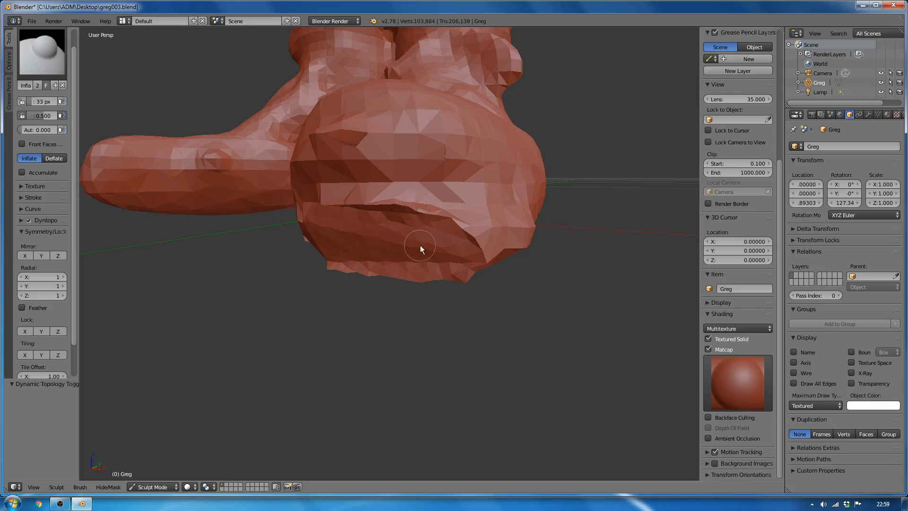
middle_drag(449, 244, 424, 257)
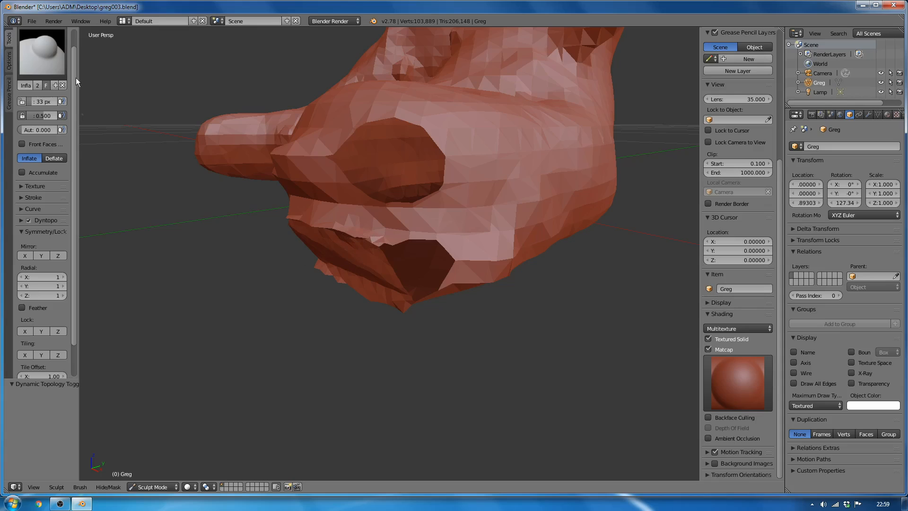
- Choose the Smooth sculpting brush and smooth the ragged edge above the filled surface on the front shoe's toe
click(42, 51)
click(306, 164)
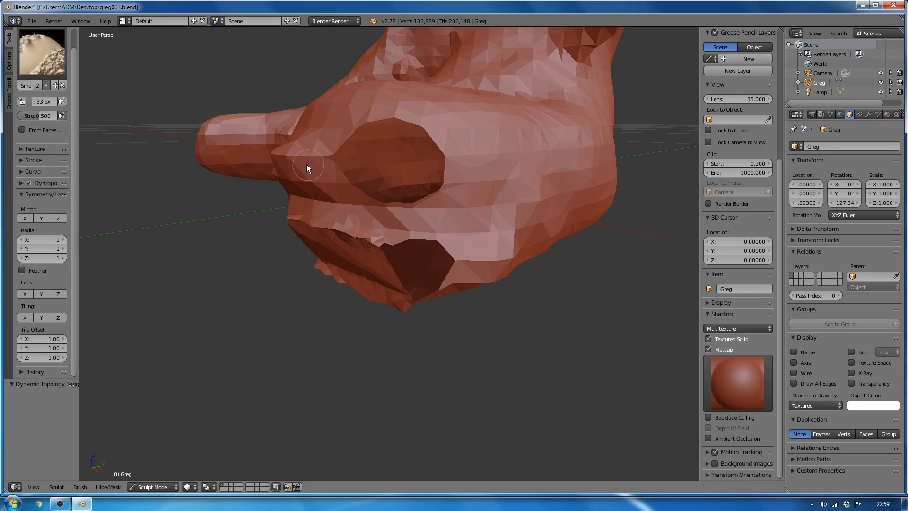
drag(306, 163, 383, 251)
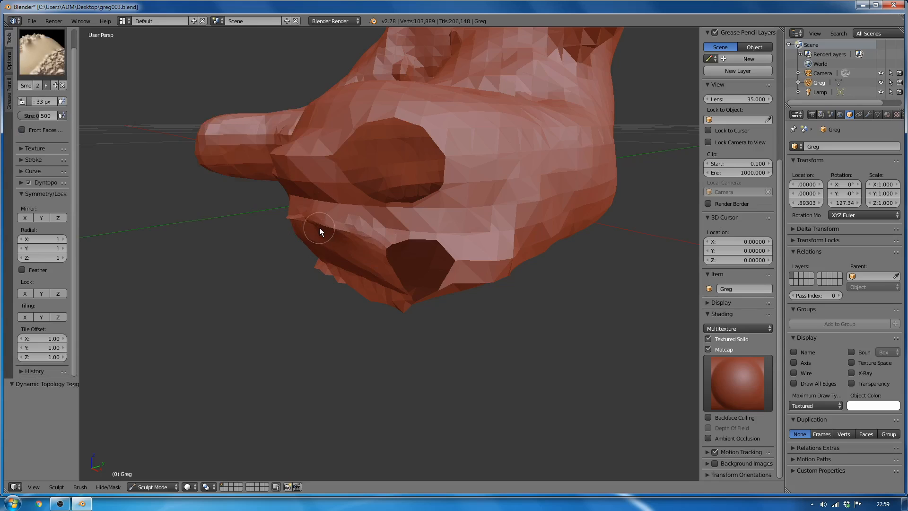
- Smooth the underside and front ridge of the front shoe's toe, working around it from several angles
middle_drag(302, 225, 377, 240)
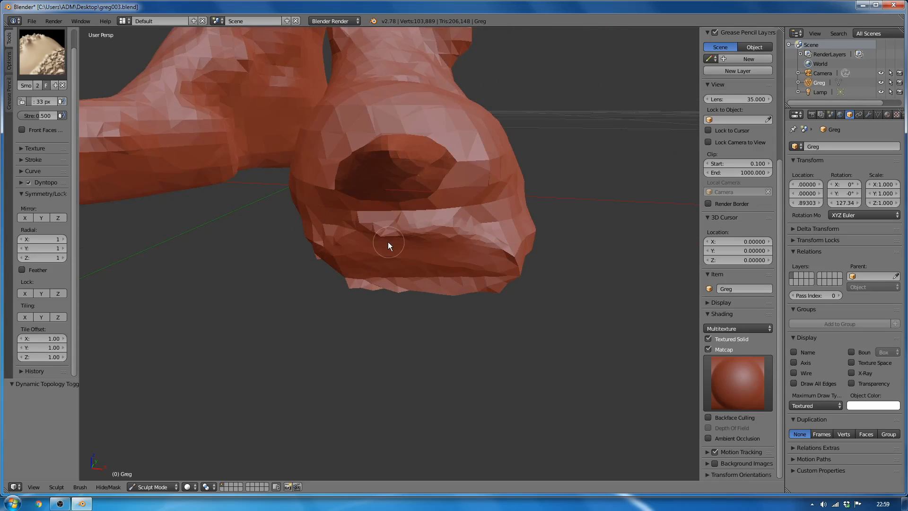
middle_drag(435, 279, 420, 222)
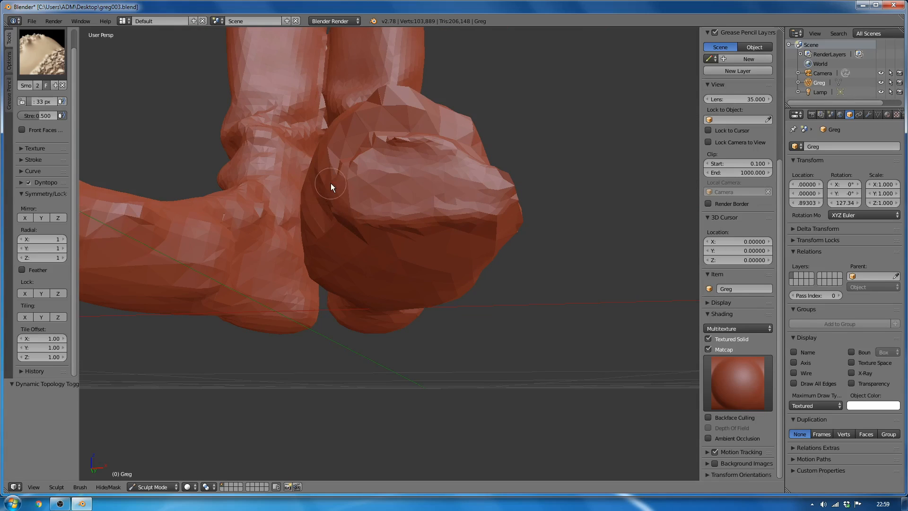
middle_drag(415, 203, 405, 267)
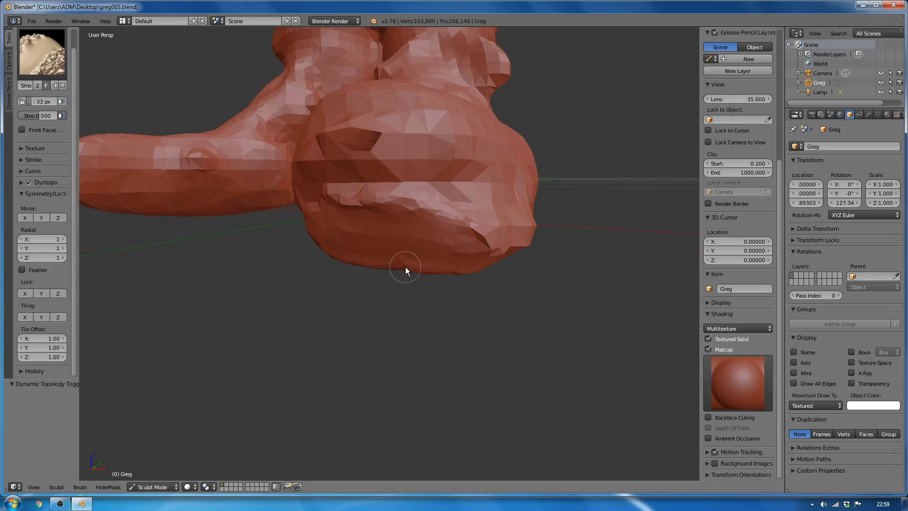
drag(334, 197, 454, 216)
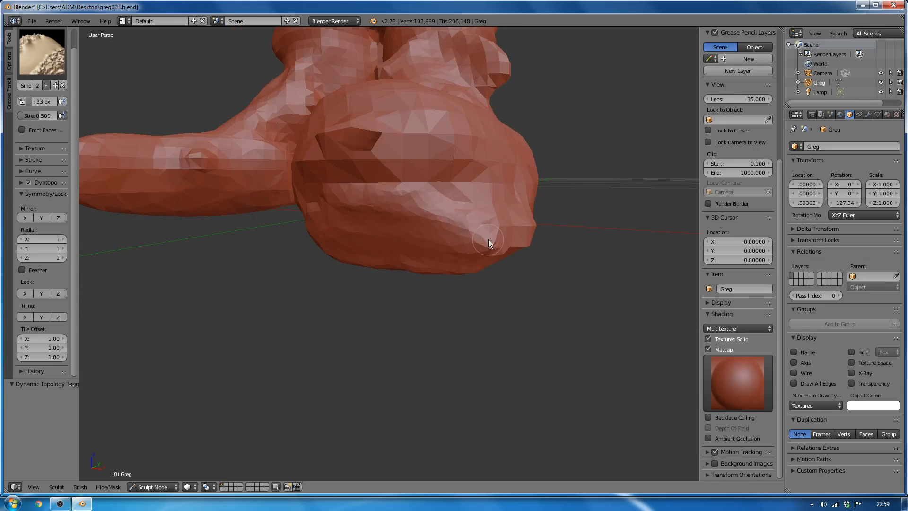
middle_drag(488, 240, 387, 274)
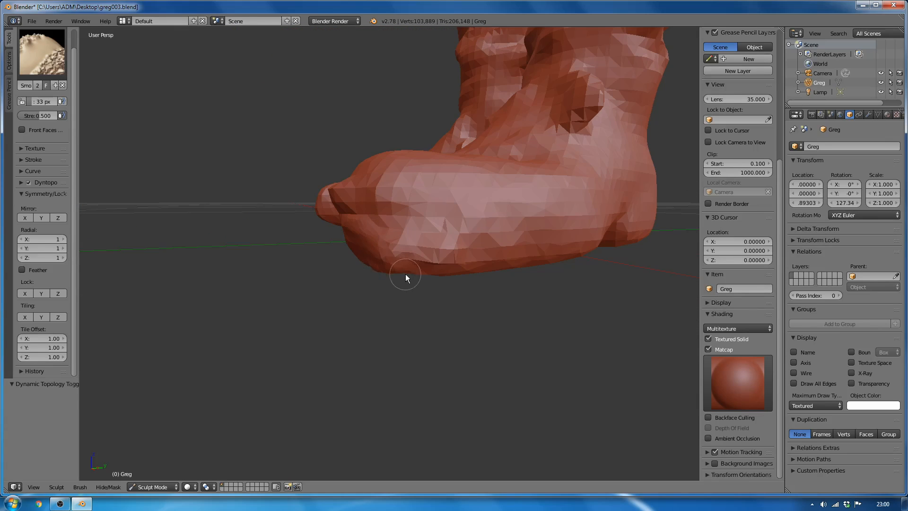
mouse_move(398, 287)
middle_down()
mouse_move(431, 308)
mouse_move(395, 282)
middle_up()
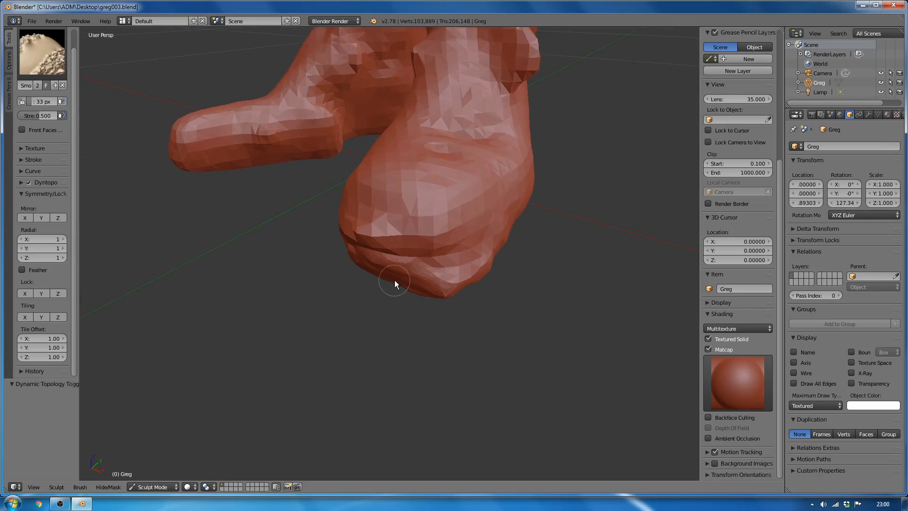
middle_drag(382, 240, 85, 284)
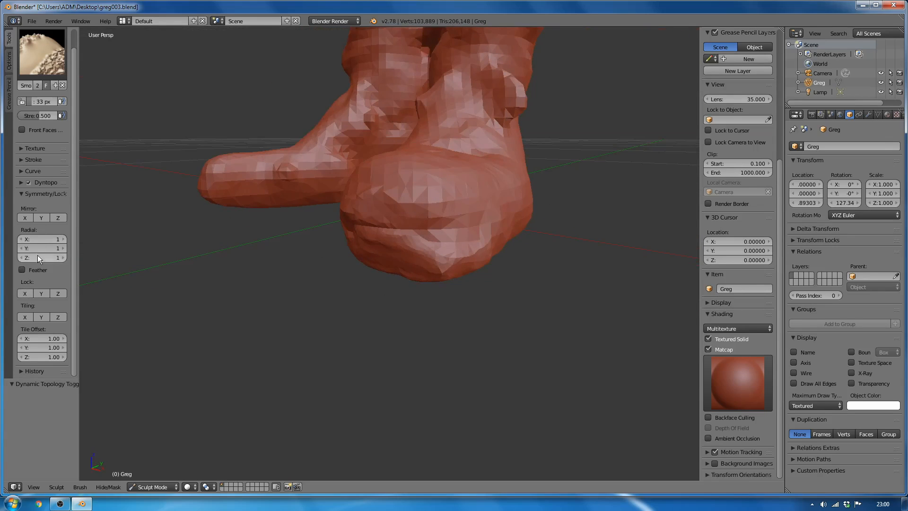
- Turn off dynamic topology and Matcap shading, and smooth the underside of the front shoe's toe with its texture showing
scroll(28, 262, up, 2)
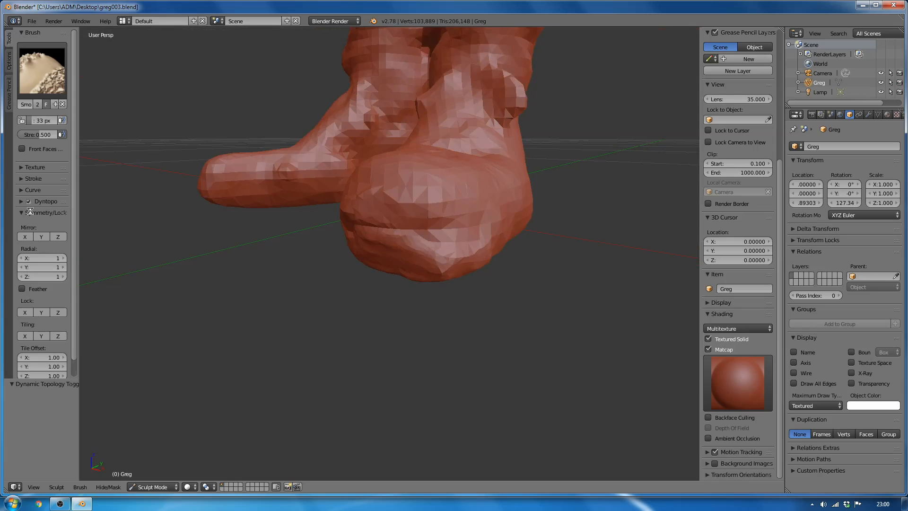
click(709, 349)
scroll(504, 308, down, 6)
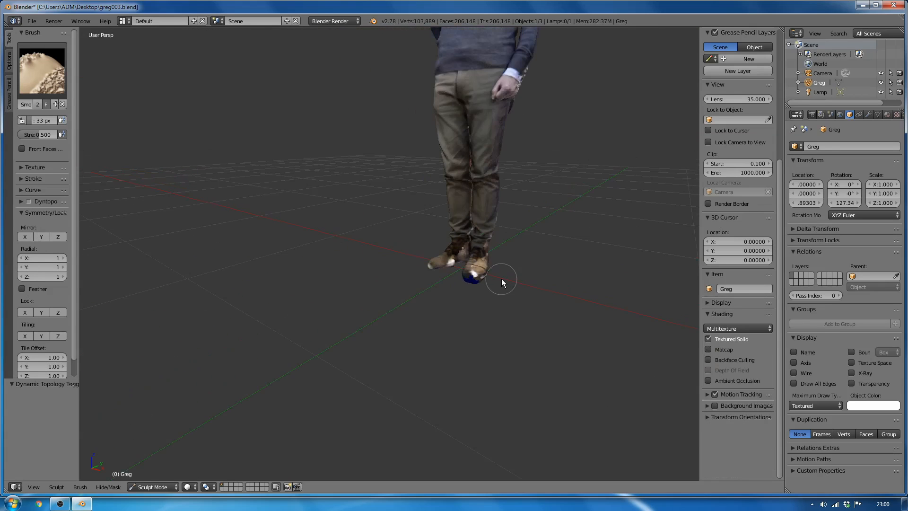
scroll(495, 236, up, 7)
middle_drag(464, 320, 389, 375)
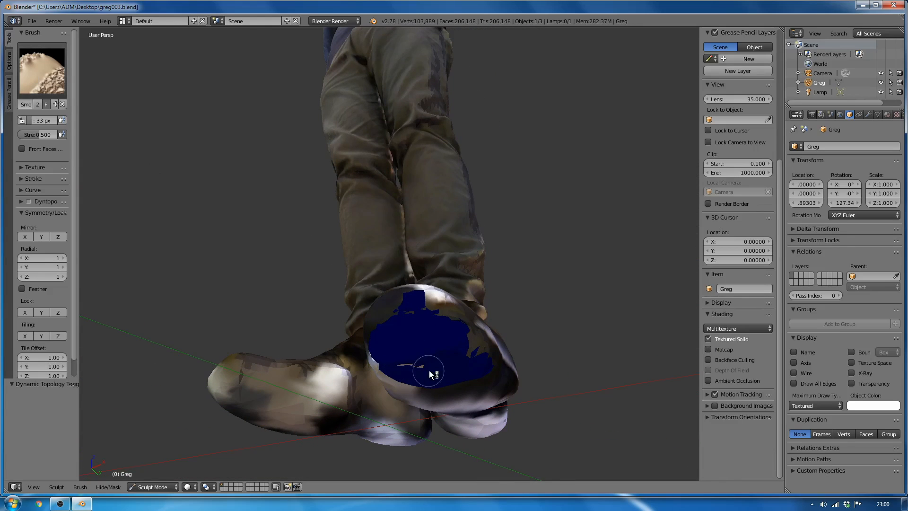
middle_drag(475, 393, 438, 400)
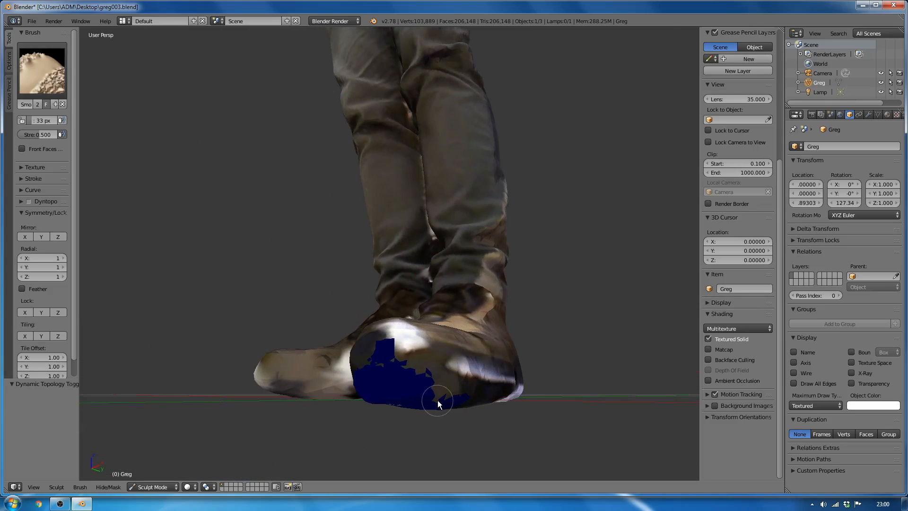
drag(422, 389, 467, 401)
middle_drag(436, 425, 342, 410)
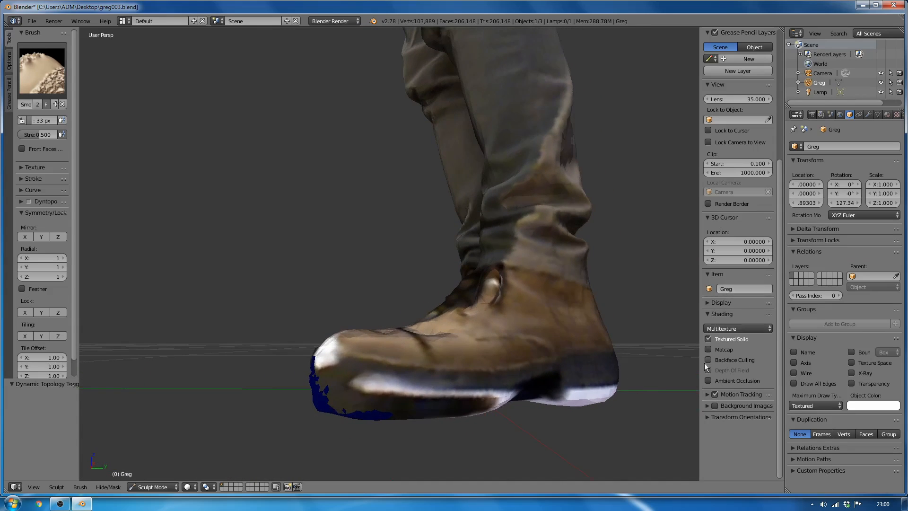
- Turn Matcap shading back on and set the Smooth brush radius to 149 px
click(708, 349)
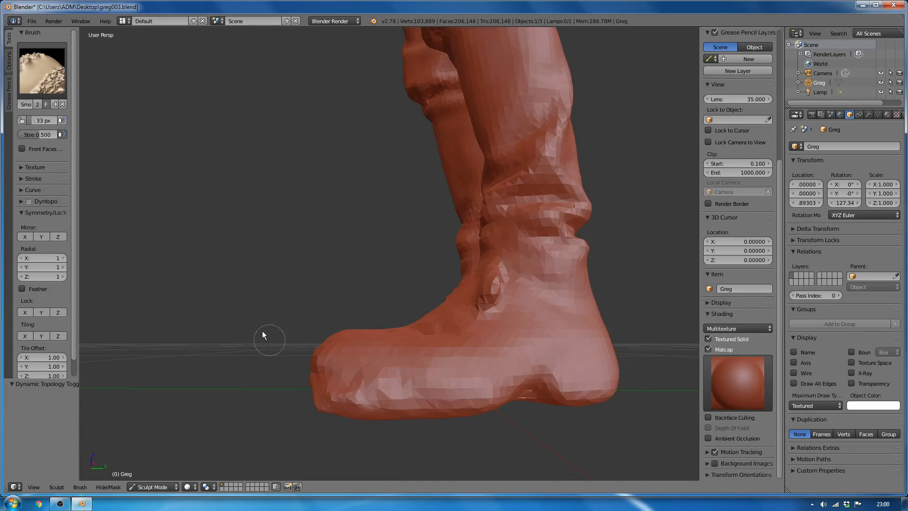
click(44, 77)
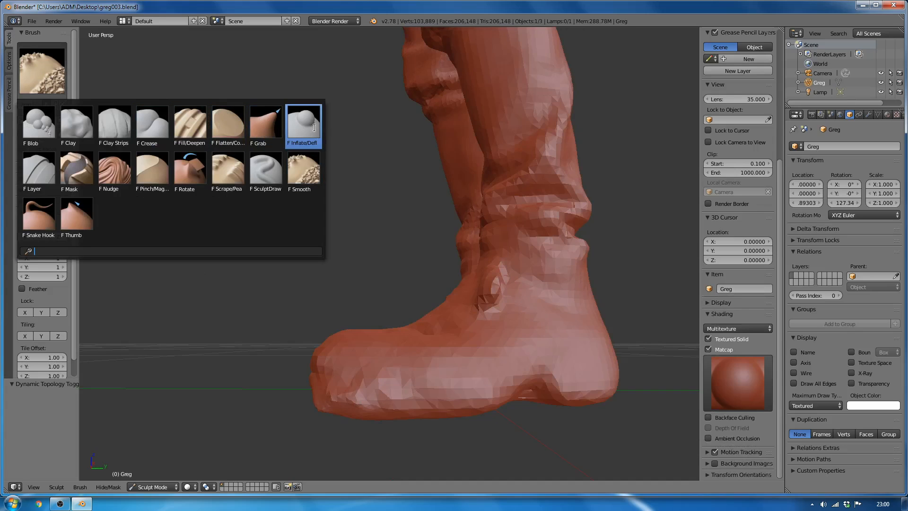
click(307, 174)
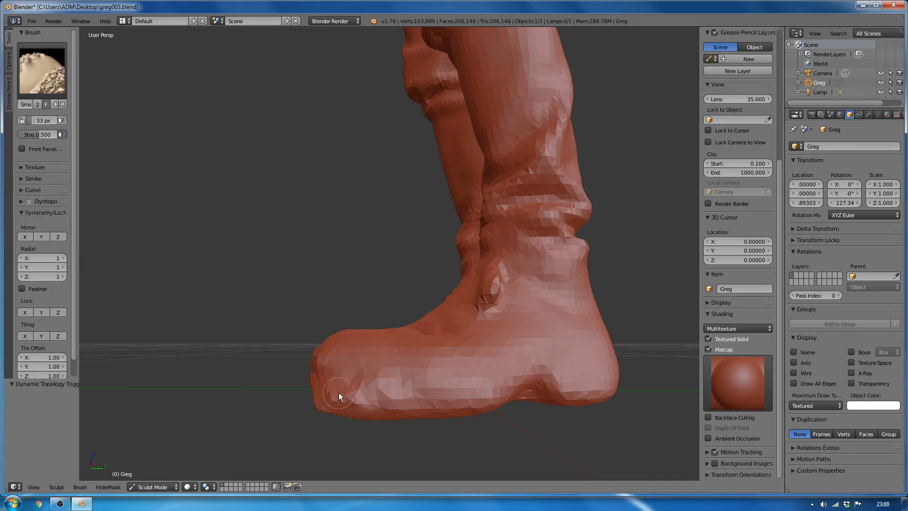
scroll(325, 408, up, 2)
scroll(325, 405, down, 5)
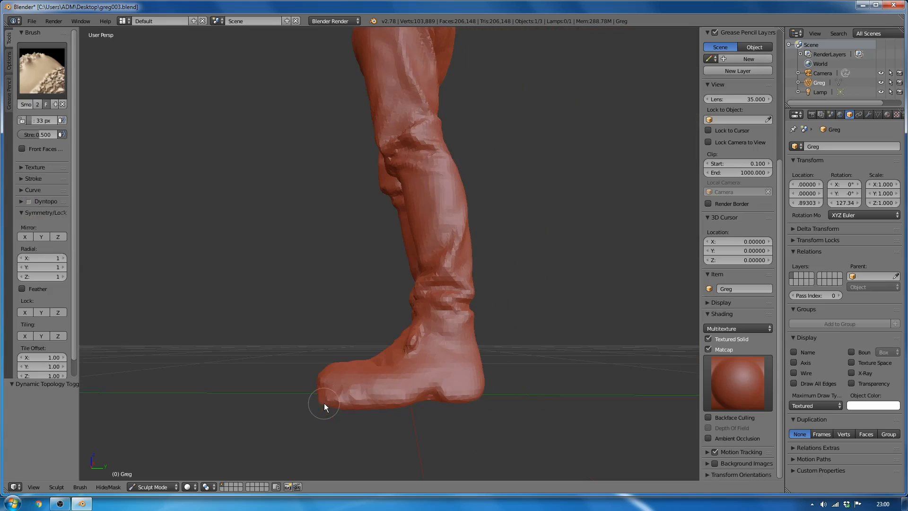
scroll(324, 403, up, 4)
drag(35, 124, 42, 124)
- Smooth the toe, lower edge and side of the front shoe with broad strokes
drag(326, 413, 399, 427)
mouse_move(399, 424)
middle_down()
mouse_move(359, 354)
mouse_move(379, 316)
mouse_move(482, 373)
mouse_move(501, 394)
mouse_move(433, 409)
middle_up()
mouse_move(434, 410)
mouse_down()
mouse_move(449, 370)
mouse_move(431, 365)
mouse_move(476, 359)
mouse_move(497, 419)
mouse_up()
middle_drag(498, 419, 426, 413)
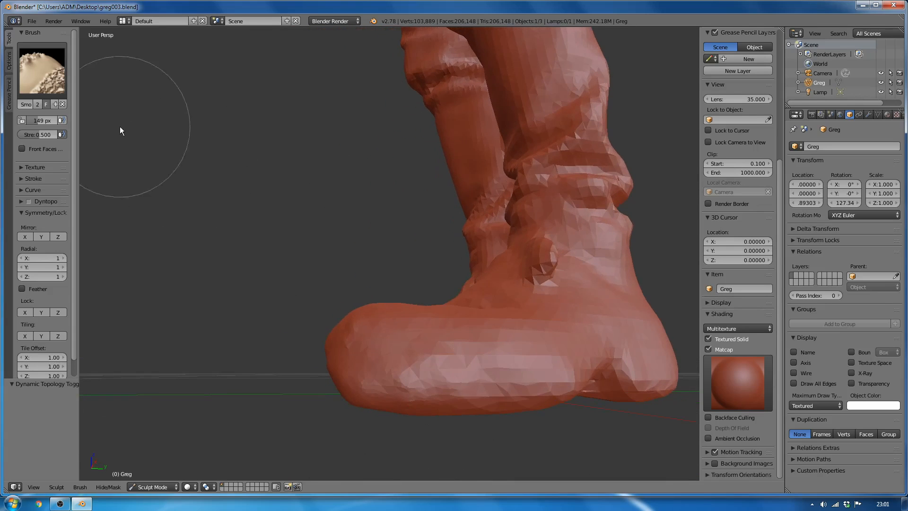
- Choose the Grab brush and reshape the toe and upper surface of the front shoe
click(57, 83)
click(270, 123)
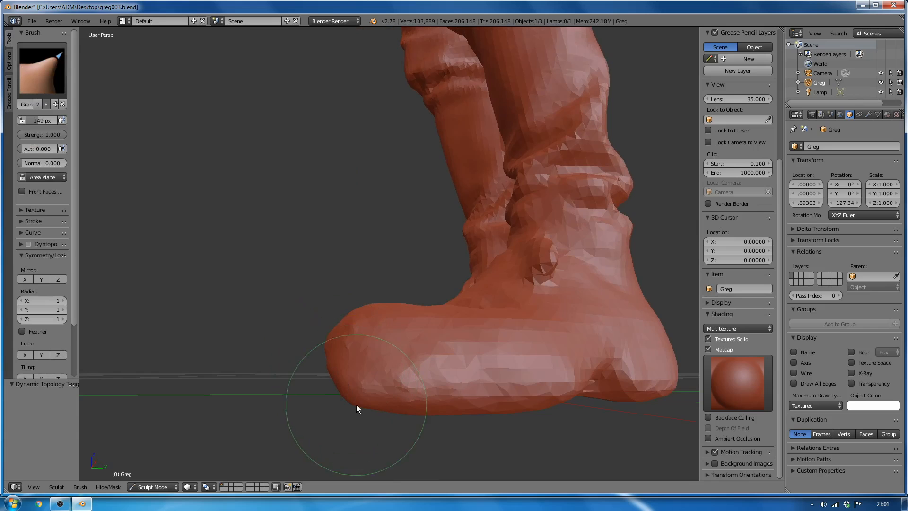
middle_drag(425, 415, 387, 378)
drag(352, 340, 374, 326)
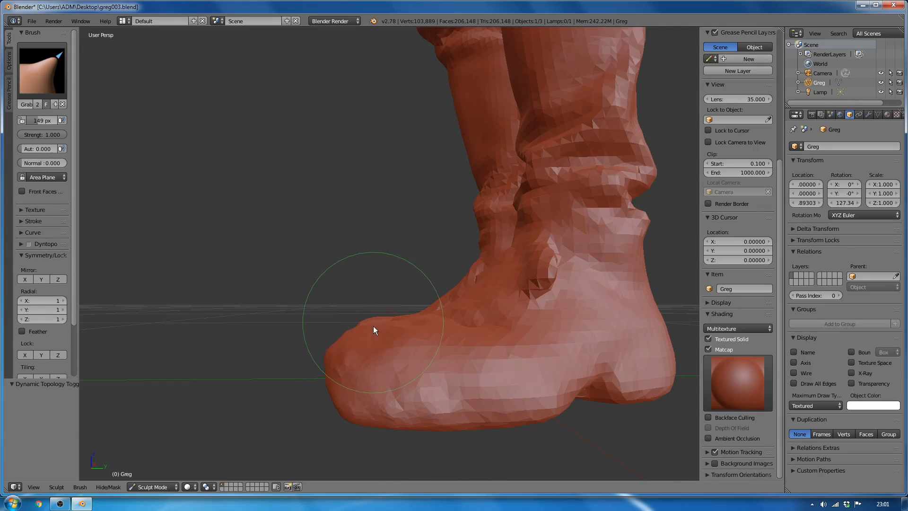
mouse_move(376, 331)
middle_down()
mouse_move(471, 358)
mouse_move(453, 337)
mouse_move(450, 372)
mouse_move(509, 396)
mouse_move(478, 415)
mouse_move(387, 416)
mouse_move(458, 410)
mouse_move(428, 412)
mouse_move(393, 438)
mouse_move(487, 22)
mouse_move(519, 290)
mouse_move(442, 304)
mouse_move(485, 290)
mouse_move(473, 294)
middle_up()
mouse_move(437, 298)
mouse_down()
mouse_move(400, 306)
mouse_move(413, 311)
mouse_move(480, 270)
mouse_move(477, 249)
mouse_up()
middle_drag(476, 249, 462, 248)
- Reshape the inner side and toe of the other shoe with the Grab brush
mouse_move(560, 267)
mouse_down()
mouse_move(543, 237)
mouse_move(609, 234)
mouse_up()
mouse_move(609, 233)
middle_down()
mouse_move(574, 290)
mouse_move(571, 269)
mouse_move(613, 248)
middle_up()
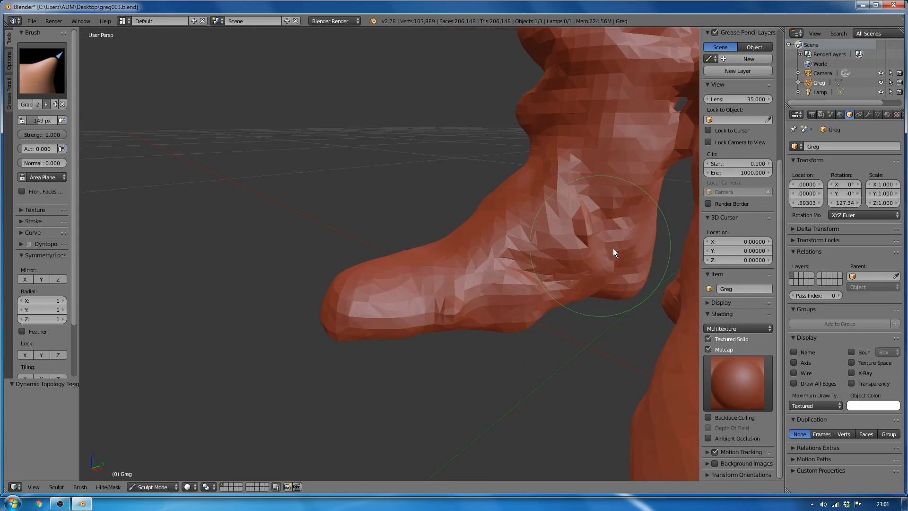
mouse_move(512, 316)
middle_down()
mouse_move(547, 355)
mouse_move(499, 344)
mouse_move(543, 381)
mouse_move(383, 303)
middle_up()
drag(383, 303, 424, 286)
mouse_move(422, 286)
middle_down()
mouse_move(492, 334)
mouse_move(393, 310)
mouse_move(549, 345)
mouse_move(464, 342)
mouse_move(458, 319)
middle_up()
mouse_move(441, 290)
mouse_down()
mouse_move(496, 252)
mouse_move(498, 308)
mouse_up()
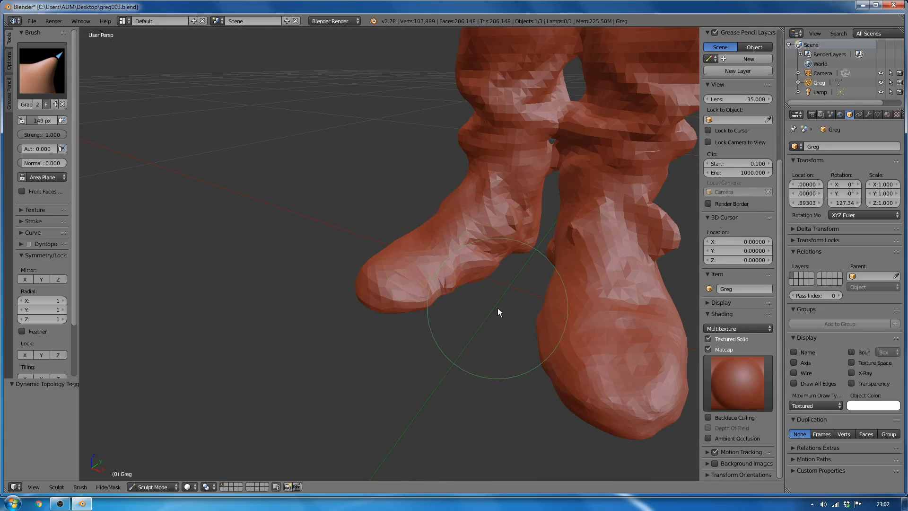
- Switch to the Smooth brush and smooth the inner side and toe of the rear shoe
click(41, 70)
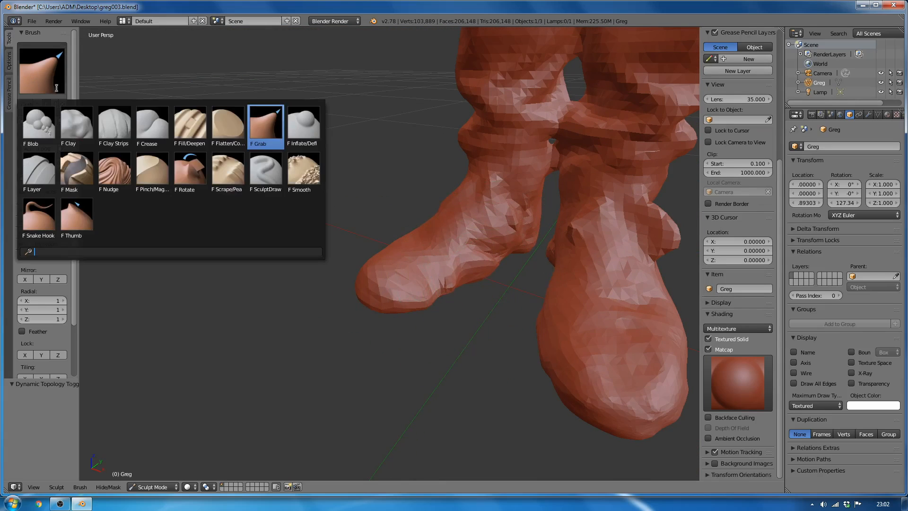
click(303, 170)
mouse_move(472, 269)
middle_down()
mouse_move(433, 334)
mouse_move(441, 398)
mouse_move(462, 416)
mouse_move(422, 308)
mouse_move(500, 394)
mouse_move(588, 374)
mouse_move(448, 373)
mouse_move(479, 373)
mouse_move(494, 356)
mouse_move(422, 338)
mouse_move(450, 354)
mouse_move(438, 358)
middle_up()
mouse_move(441, 334)
mouse_down()
mouse_move(431, 336)
mouse_move(450, 320)
mouse_move(472, 334)
mouse_move(483, 274)
mouse_move(487, 314)
mouse_move(413, 306)
mouse_up()
mouse_move(414, 306)
middle_down()
mouse_move(433, 337)
mouse_move(436, 308)
middle_up()
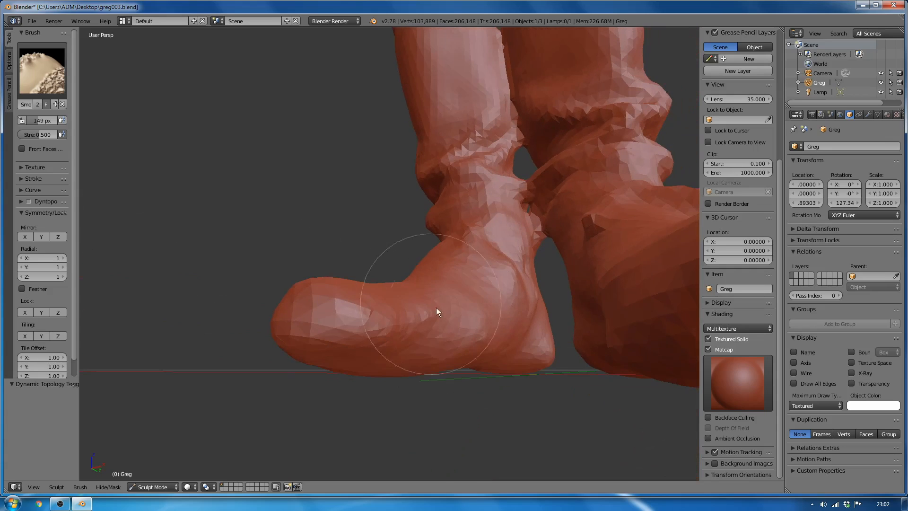
mouse_move(436, 309)
mouse_down()
mouse_move(461, 338)
mouse_move(359, 310)
mouse_move(390, 320)
mouse_up()
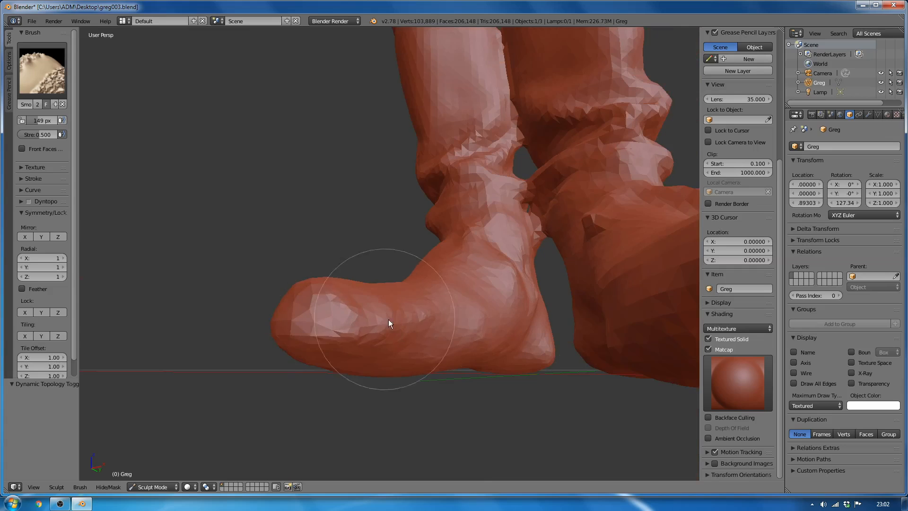
middle_drag(390, 320, 456, 422)
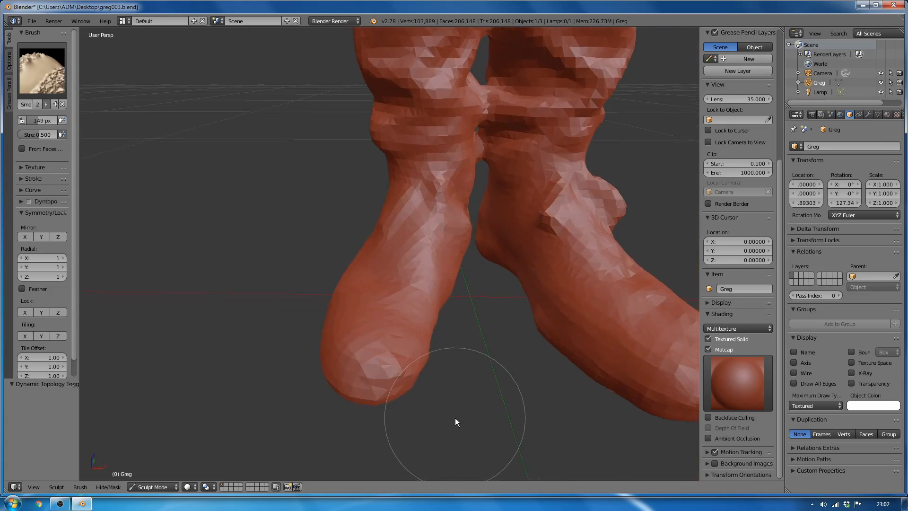
- Switch back to the Grab brush and adjust the inner side of the rear shoe near its toe
click(61, 78)
click(270, 129)
scroll(423, 367, down, 1)
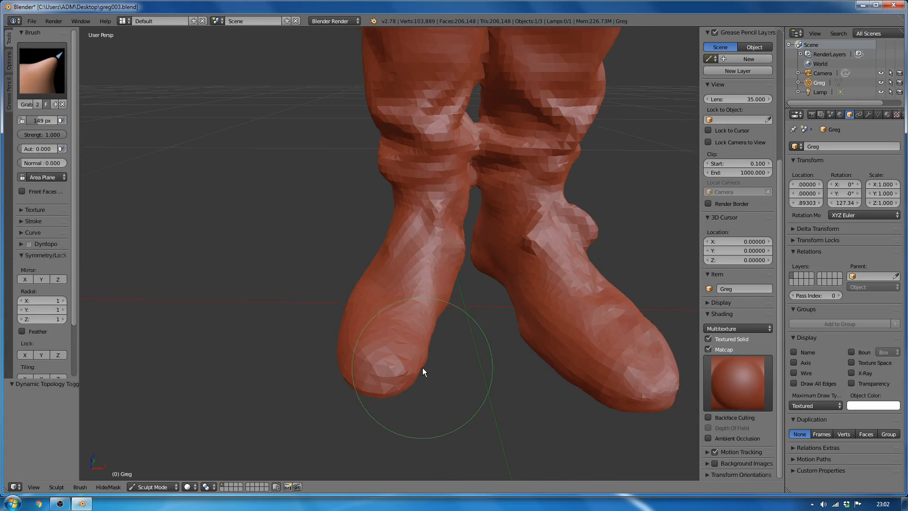
mouse_move(443, 321)
mouse_down()
mouse_move(458, 295)
mouse_move(443, 333)
mouse_up()
mouse_move(444, 333)
middle_down()
mouse_move(384, 361)
mouse_move(421, 338)
mouse_move(415, 290)
mouse_move(393, 322)
mouse_move(367, 321)
mouse_move(406, 320)
mouse_move(547, 361)
middle_up()
scroll(396, 321, up, 3)
scroll(491, 352, down, 3)
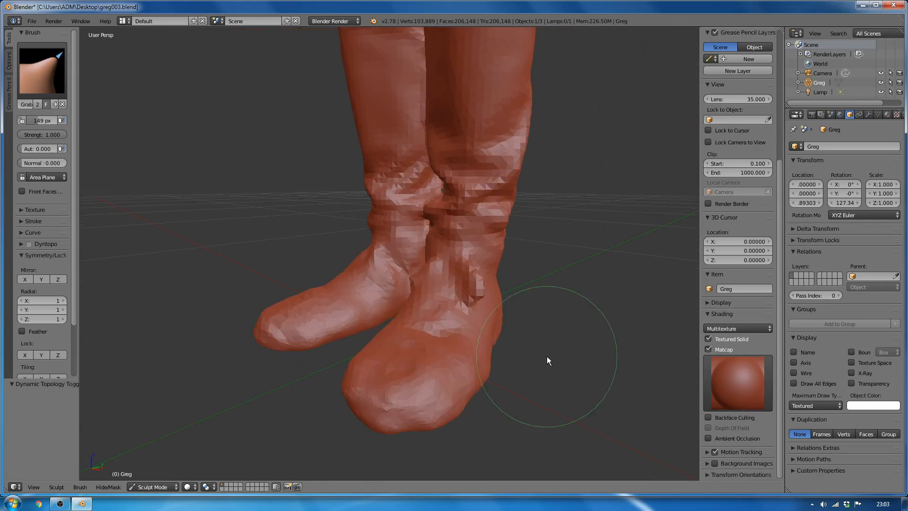
- Turn off Matcap shading, return to Object Mode, and inspect the textured toe and sole of the front shoe
mouse_move(430, 345)
middle_down()
mouse_move(535, 341)
mouse_move(451, 338)
middle_up()
scroll(534, 338, down, 1)
scroll(433, 332, down, 4)
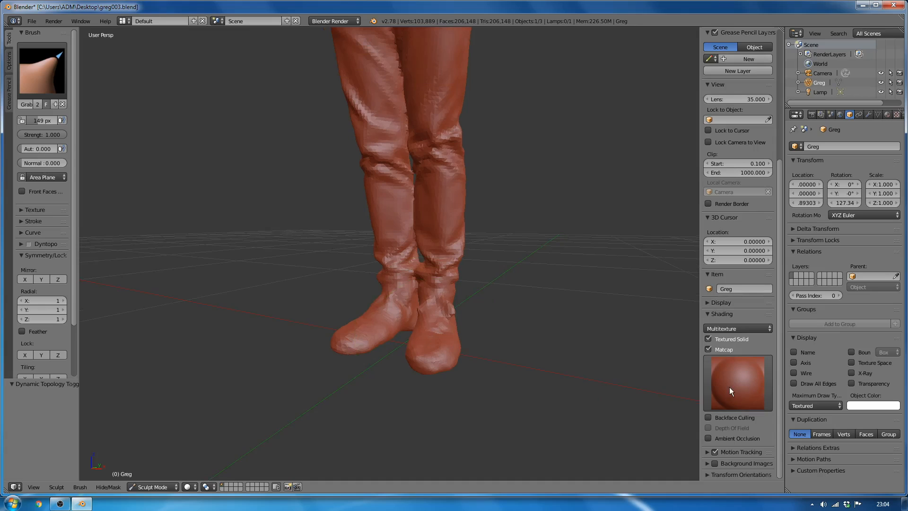
click(708, 349)
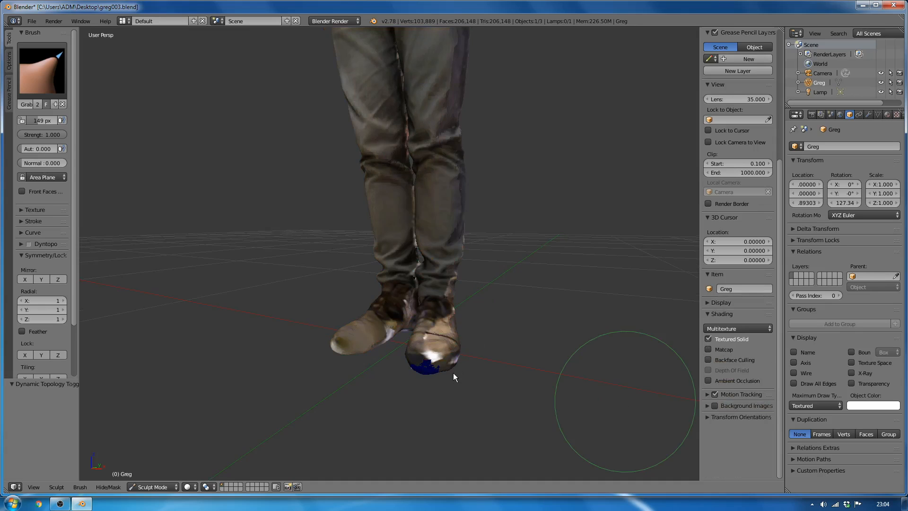
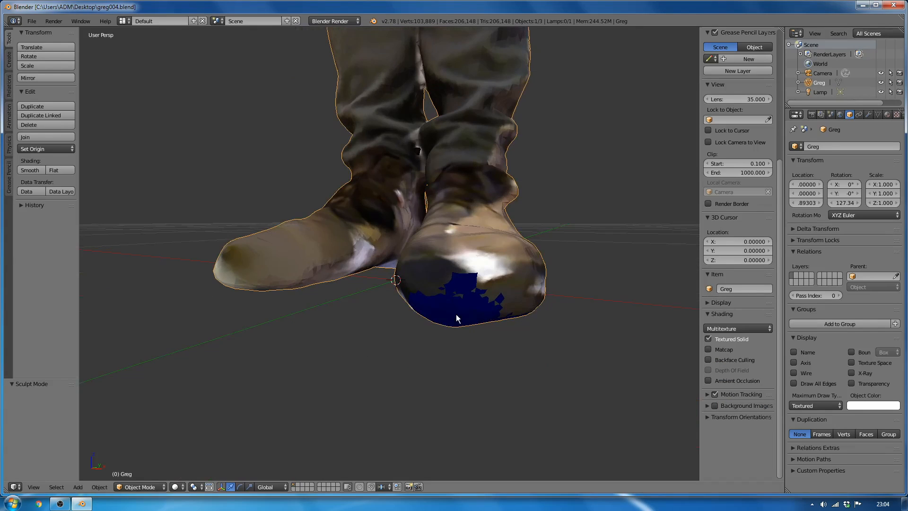
shift+middle_drag(483, 312, 369, 360)
middle_drag(330, 384, 288, 309)
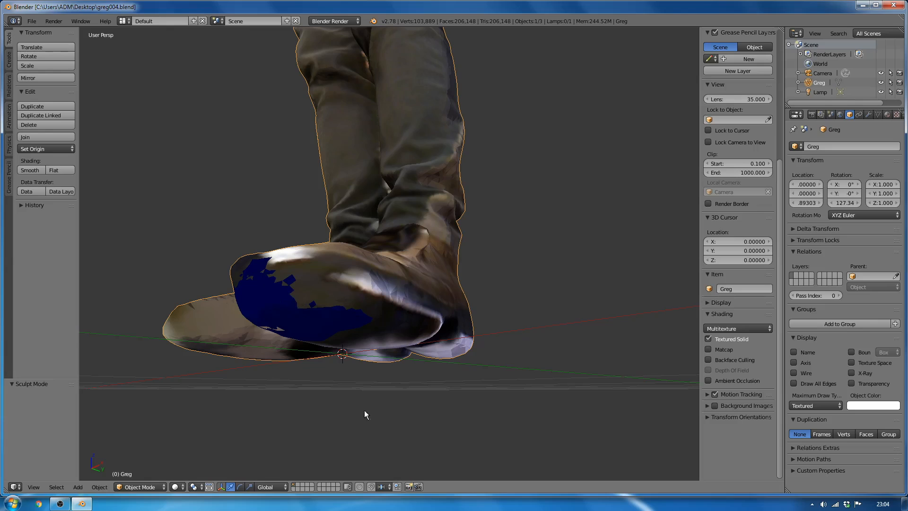
- Split the 3D viewport into two side-by-side areas
right_click(583, 27)
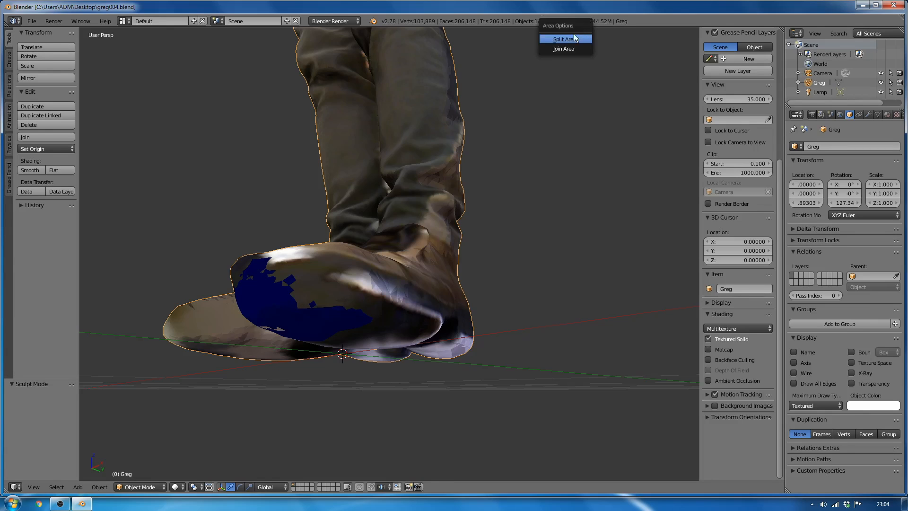
click(569, 39)
click(378, 407)
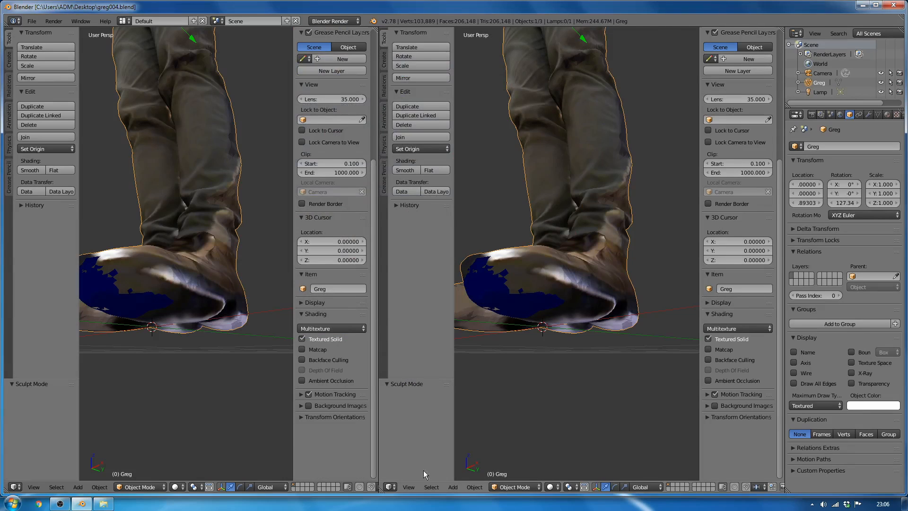
- Change the second viewport to the UV/Image Editor, then select the figure's whole mesh in Edit Mode and examine its UV layout over the texture
click(390, 487)
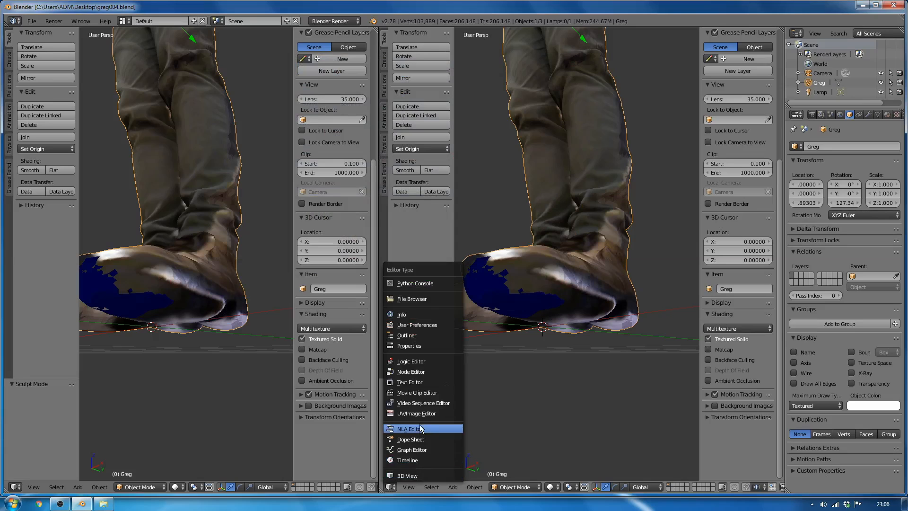
click(418, 413)
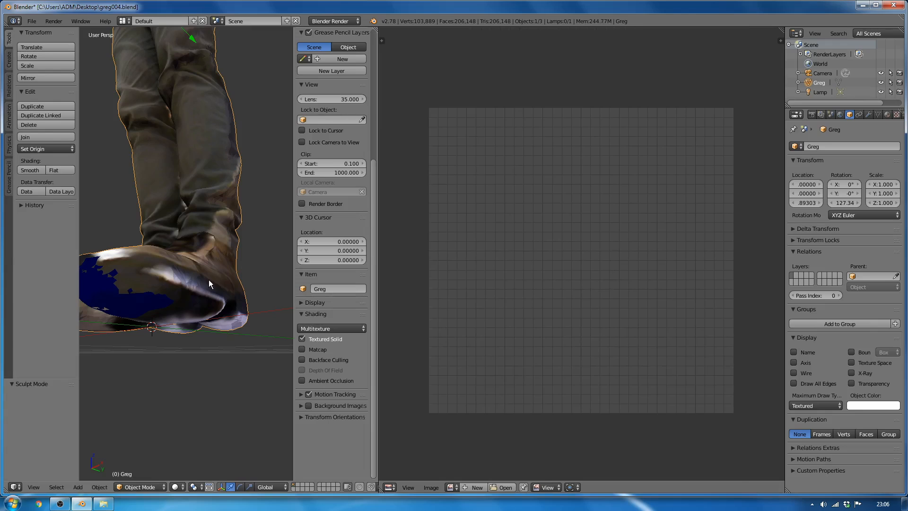
key(Tab)
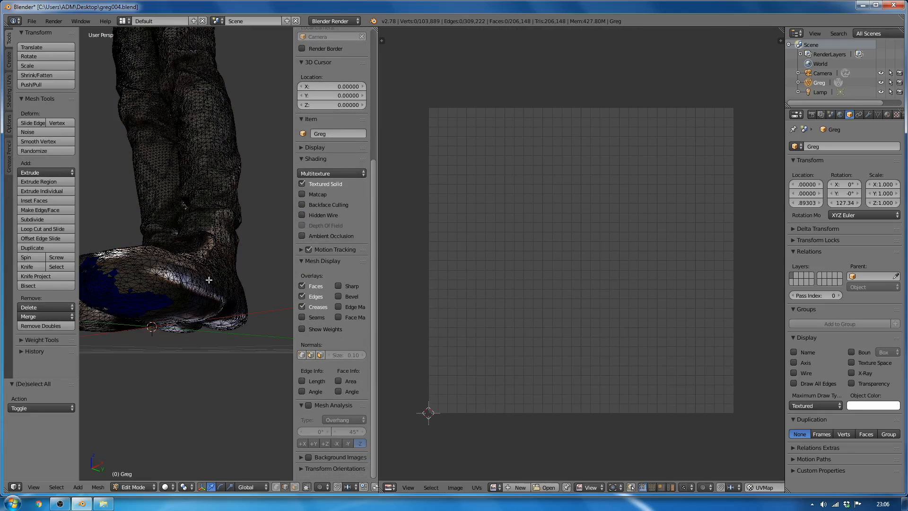
key(a)
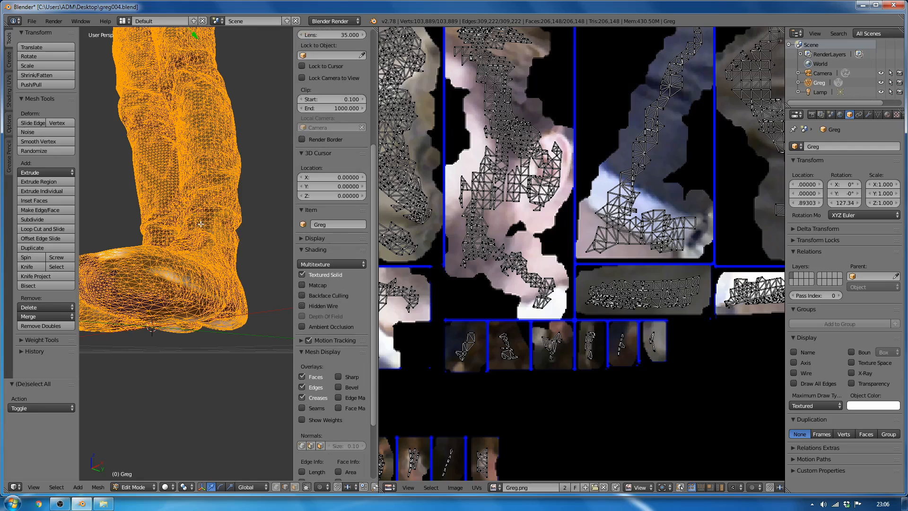
scroll(545, 198, down, 5)
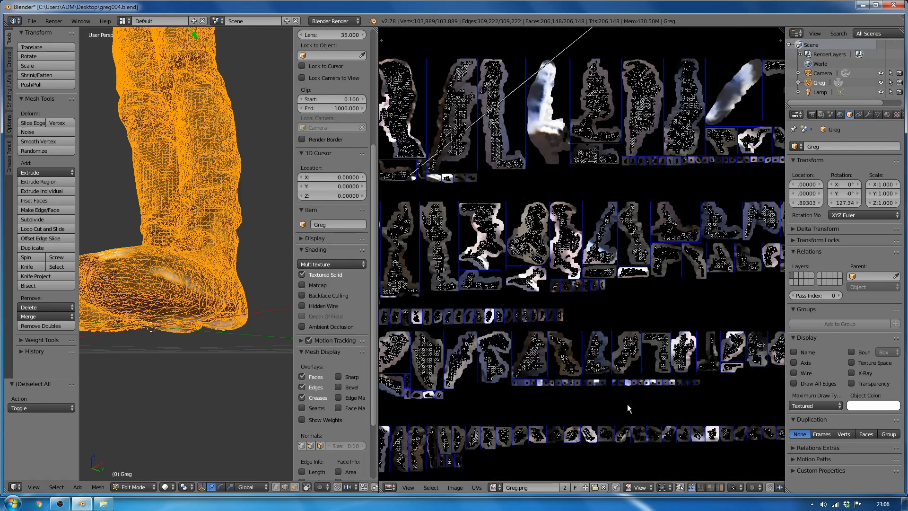
scroll(606, 397, down, 4)
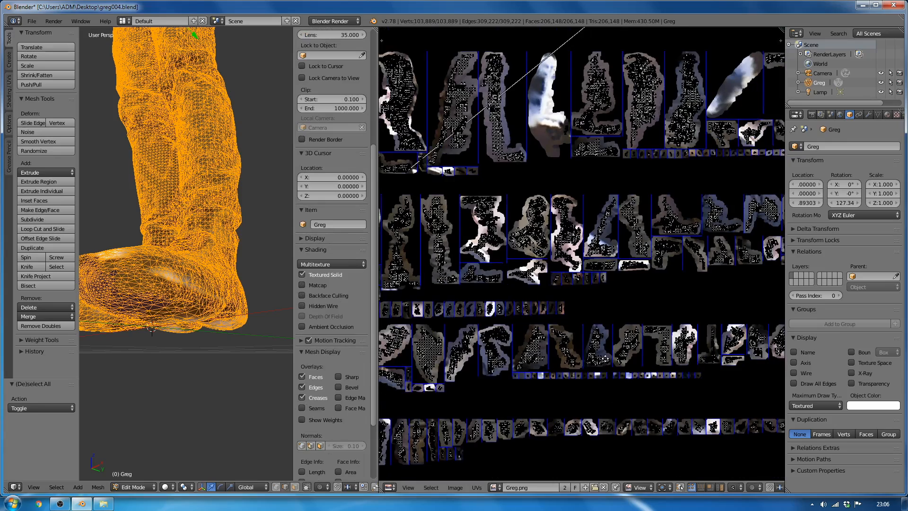
scroll(626, 294, down, 4)
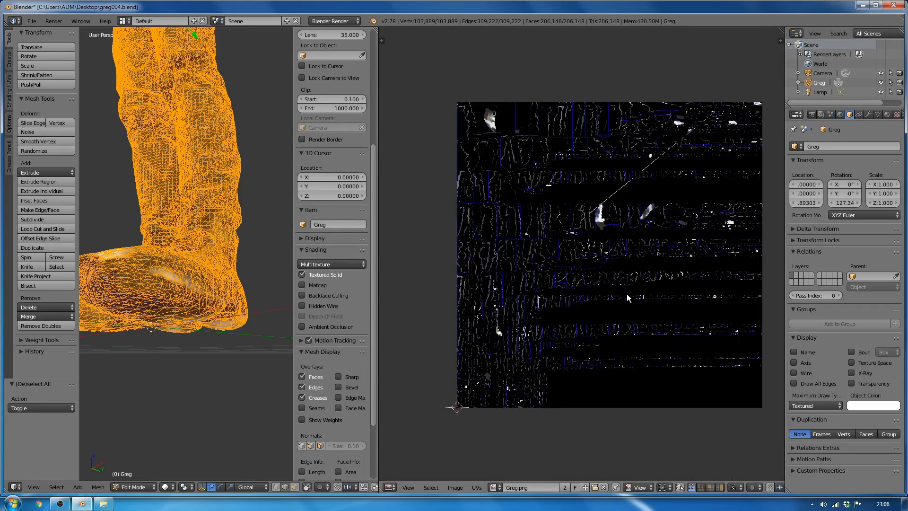
scroll(626, 294, up, 8)
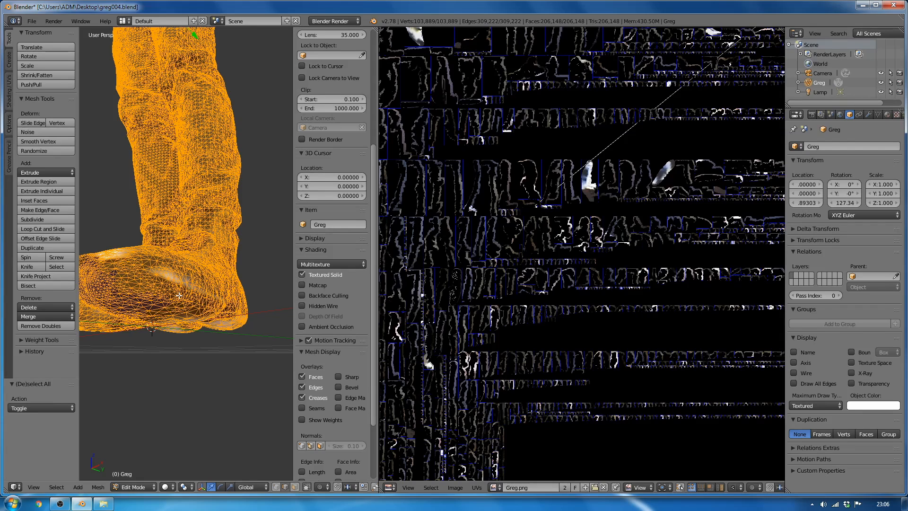
- Clear the mesh selection and circle-select the blue untextured faces across the front shoe's toe
key(a)
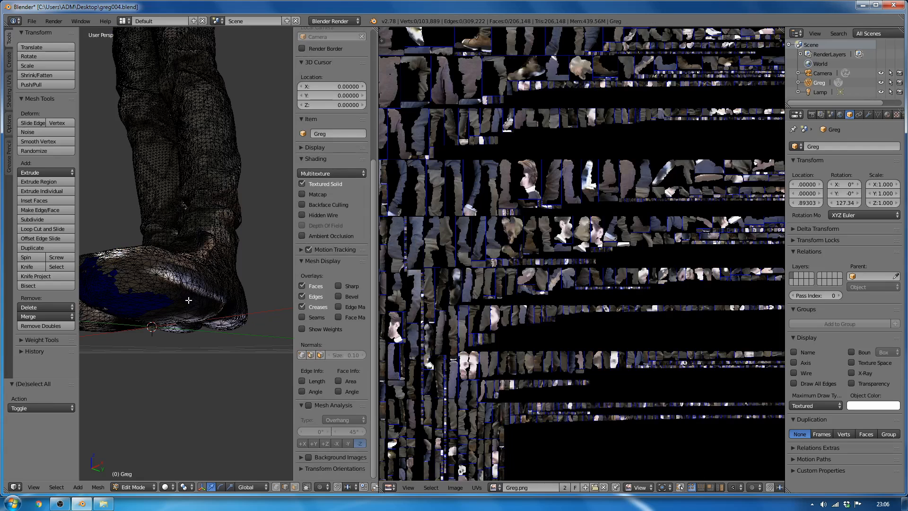
key(ctrl+Up)
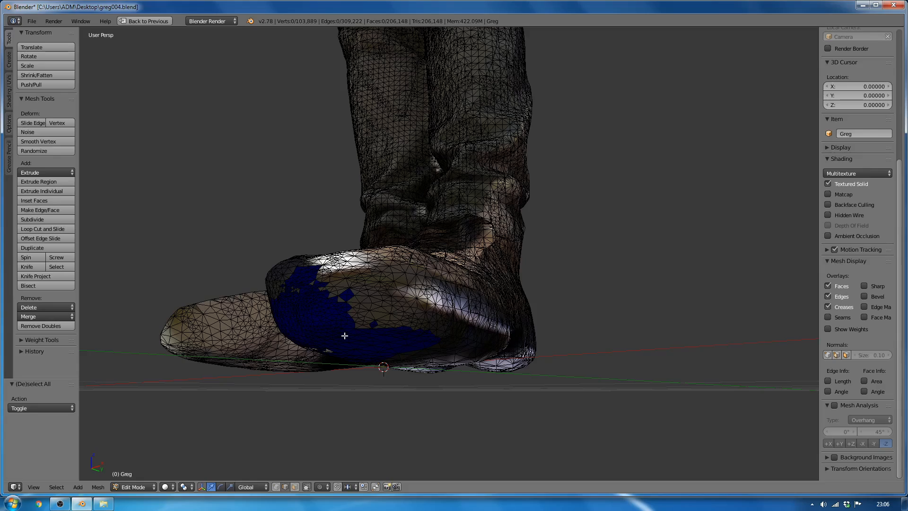
scroll(345, 333, up, 3)
scroll(377, 309, down, 3)
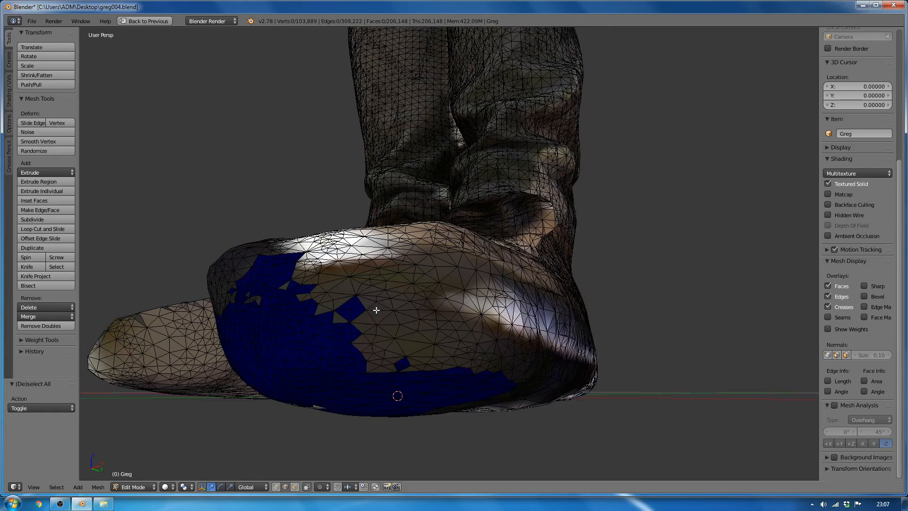
middle_drag(371, 308, 412, 304)
key(ctrl+Up)
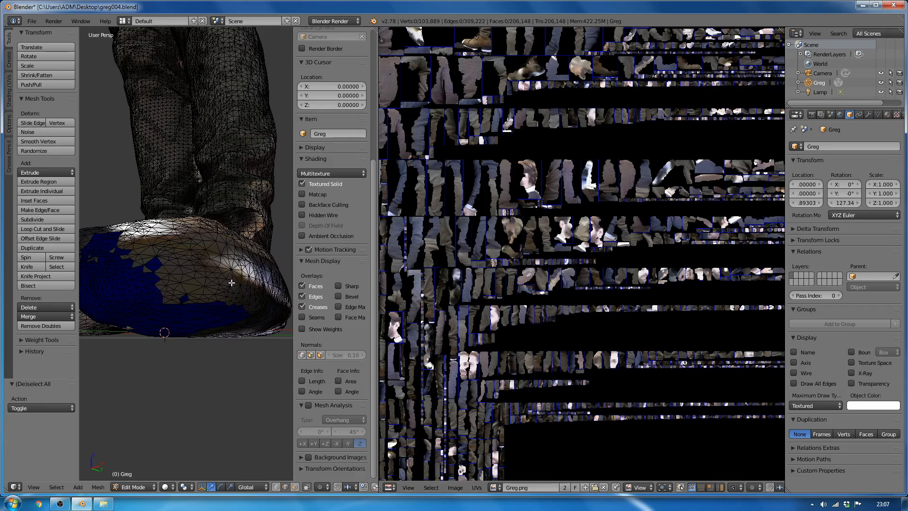
key(ctrl+Up)
scroll(388, 334, up, 2)
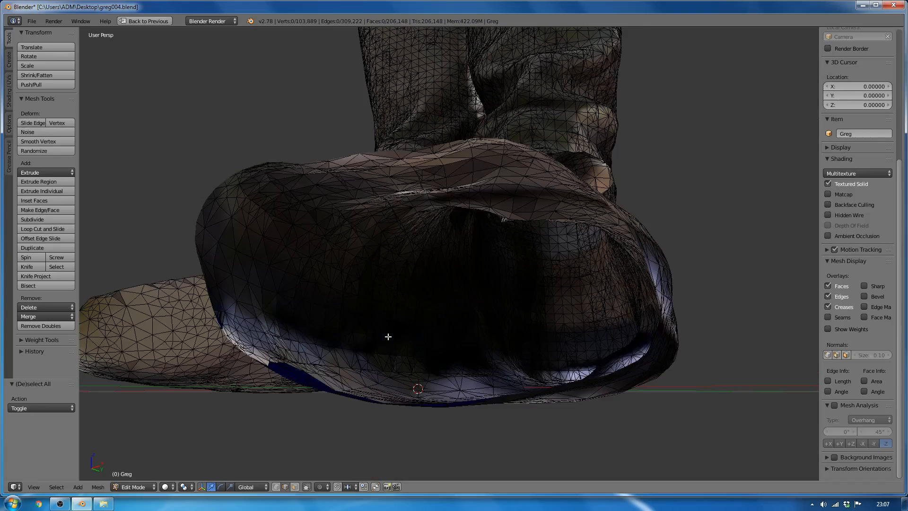
scroll(388, 337, down, 3)
middle_drag(385, 335, 490, 321)
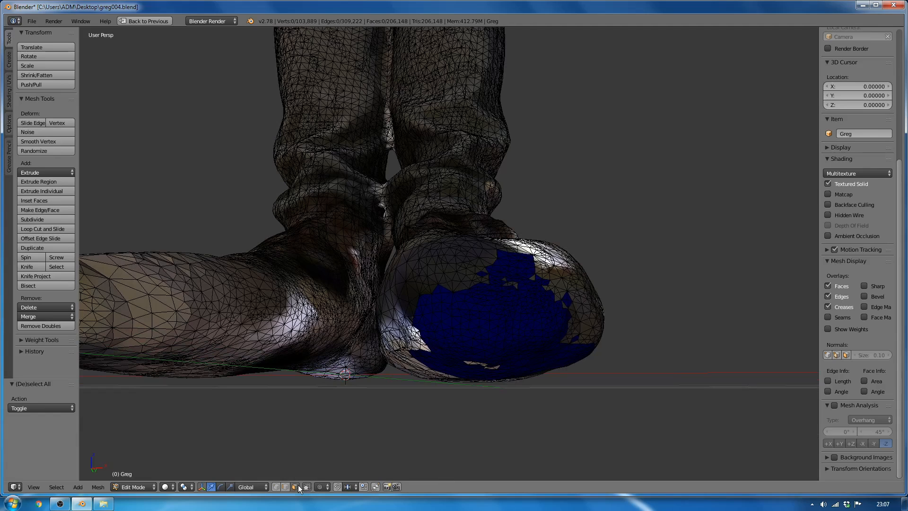
key(c)
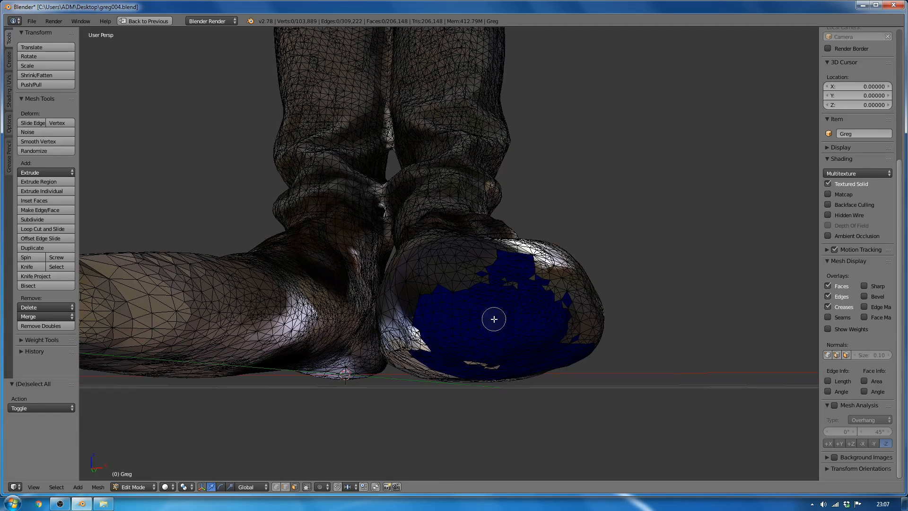
mouse_move(497, 318)
mouse_down()
mouse_move(415, 298)
mouse_move(447, 284)
mouse_move(486, 291)
mouse_move(426, 292)
mouse_move(520, 269)
mouse_move(520, 322)
mouse_move(504, 293)
mouse_move(533, 338)
mouse_move(443, 333)
mouse_move(426, 347)
mouse_move(534, 351)
mouse_move(576, 337)
mouse_move(520, 333)
mouse_up()
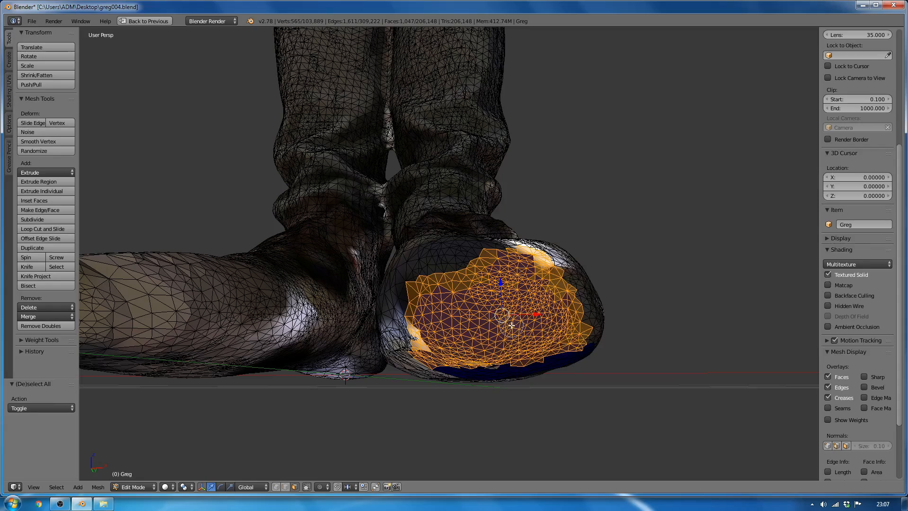
- Extend the selection over the remaining blue faces on the underside of the front shoe's toe
middle_drag(532, 365, 508, 338)
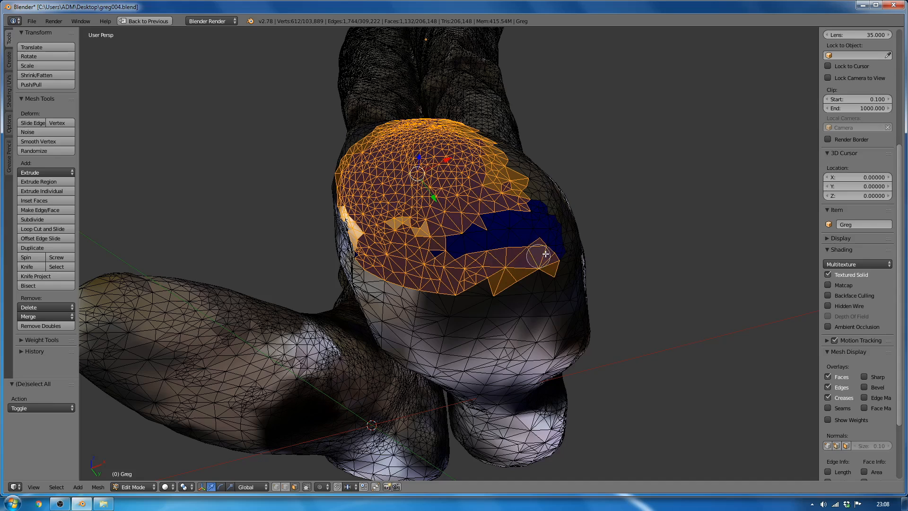
mouse_move(546, 254)
mouse_down()
mouse_move(552, 228)
mouse_move(523, 193)
mouse_up()
mouse_move(520, 227)
mouse_down()
mouse_move(525, 237)
mouse_move(473, 241)
mouse_move(487, 226)
mouse_move(525, 272)
mouse_move(513, 277)
mouse_move(551, 260)
mouse_move(505, 203)
mouse_move(525, 198)
mouse_up()
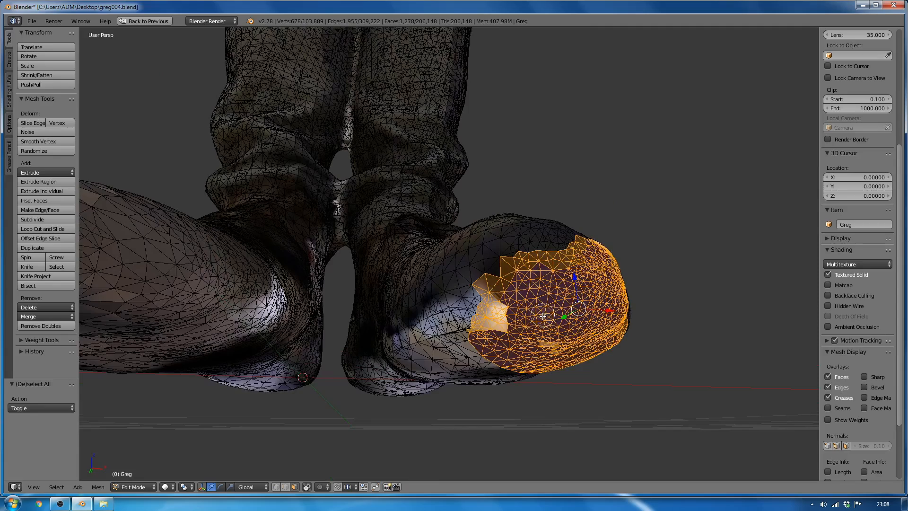
middle_drag(546, 319, 388, 274)
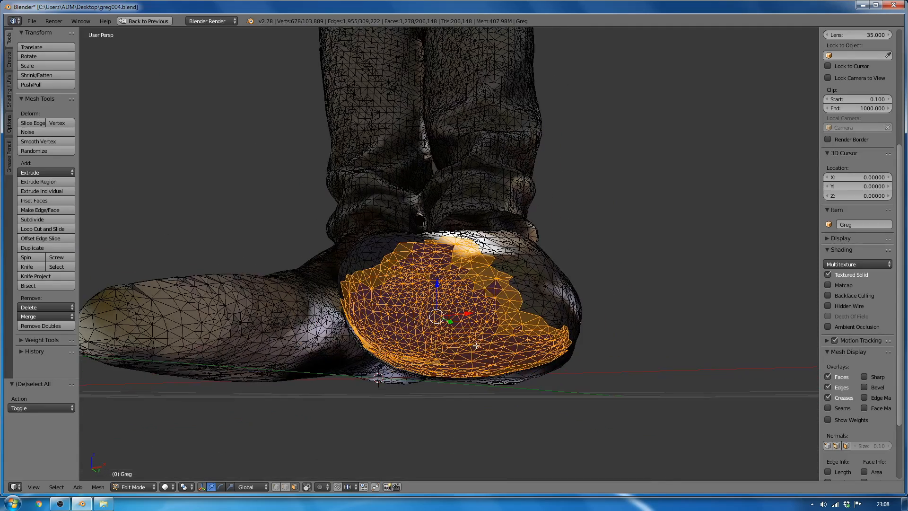
- Unwrap the selected toe faces with the Angle Based method
key(ctrl+Up)
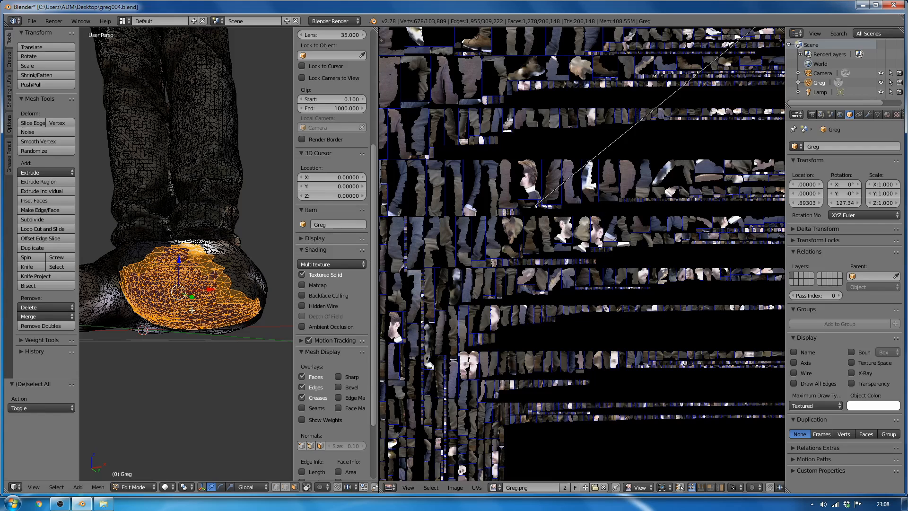
key(u)
click(163, 309)
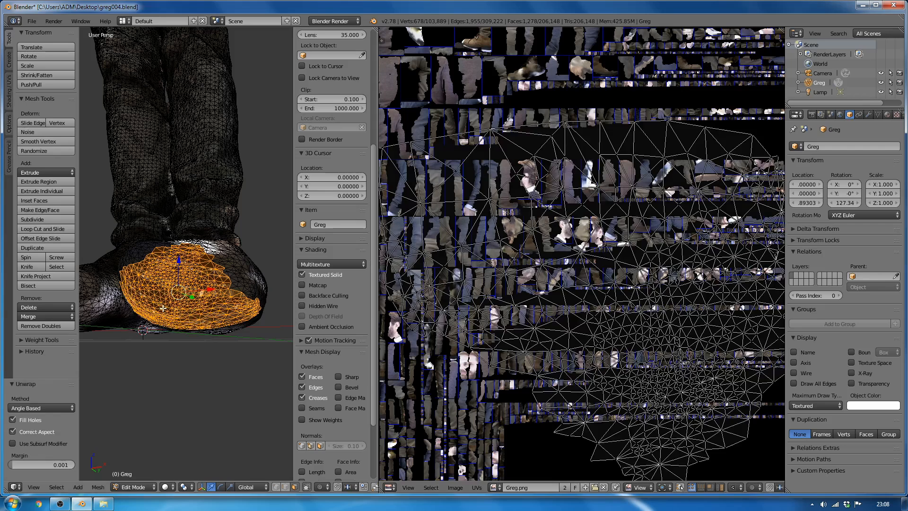
scroll(636, 297, down, 3)
scroll(637, 297, down, 2)
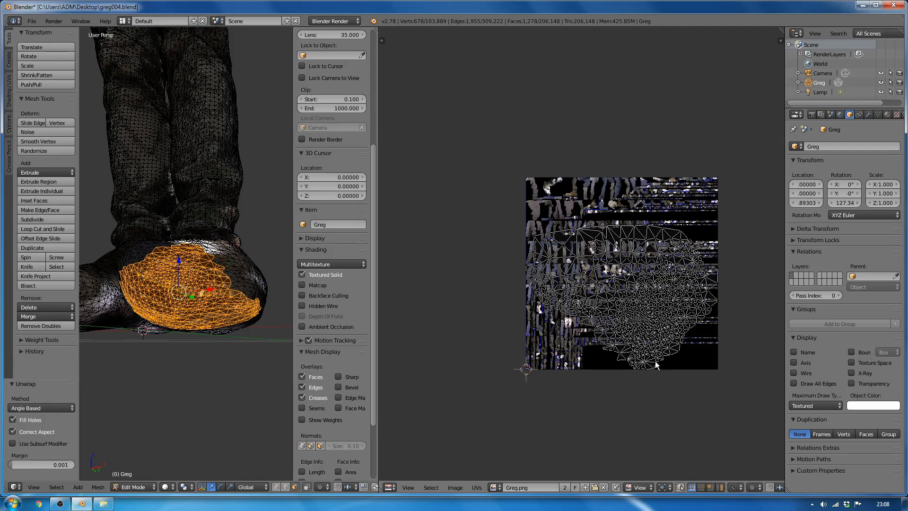
- Scale the toe's UV island to about 0.129 and move it onto the empty black strip along the texture's lower edge
key(a)
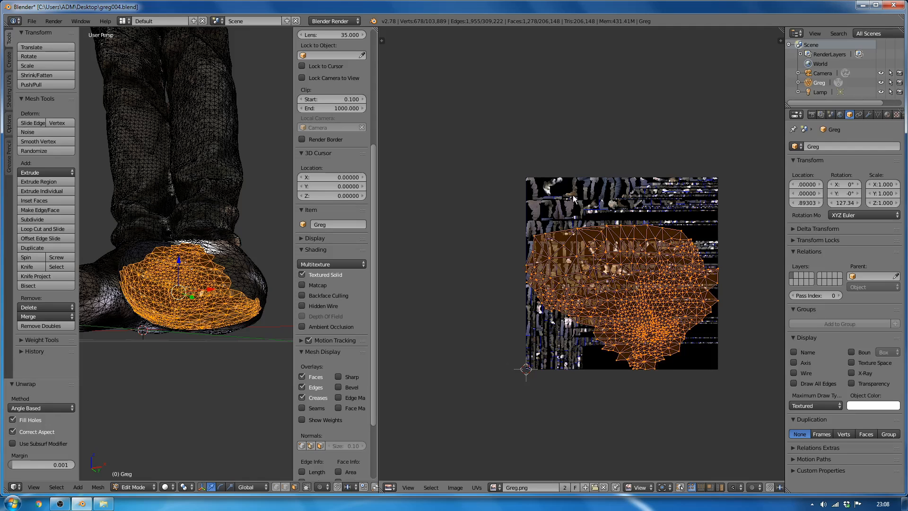
key(s)
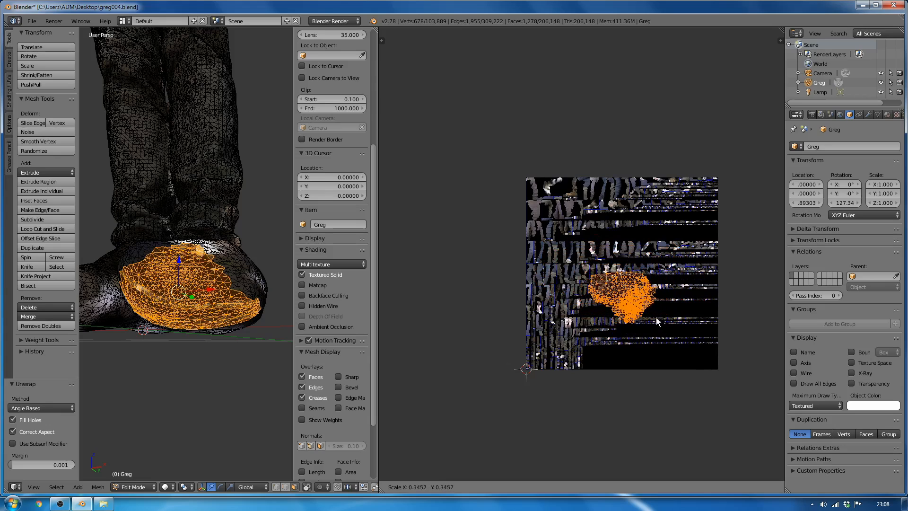
click(637, 305)
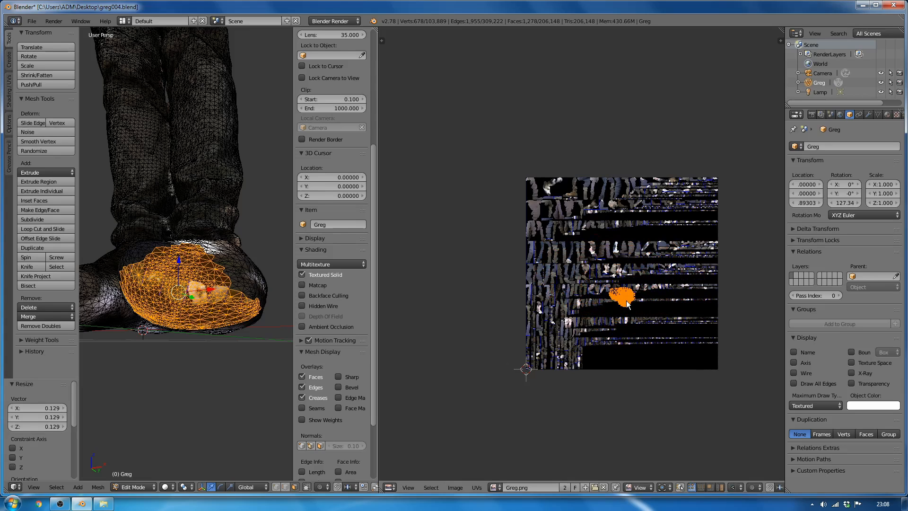
key(g)
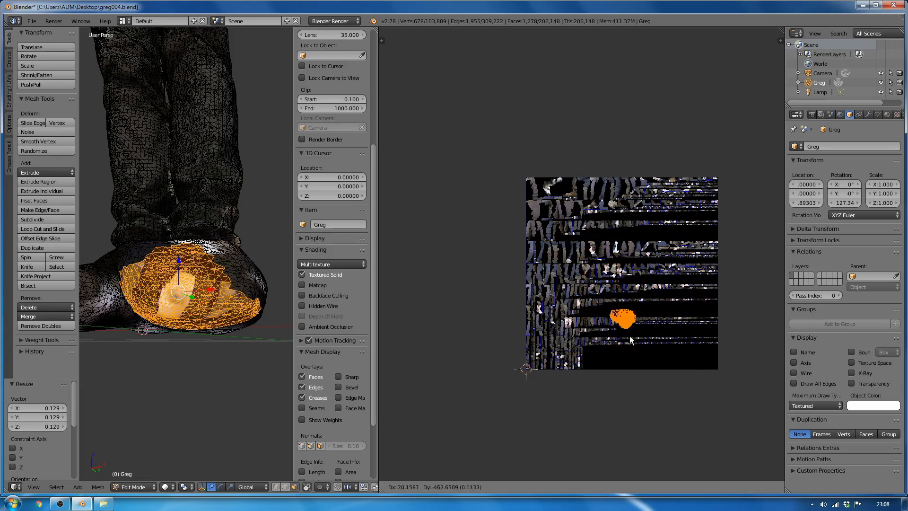
click(637, 363)
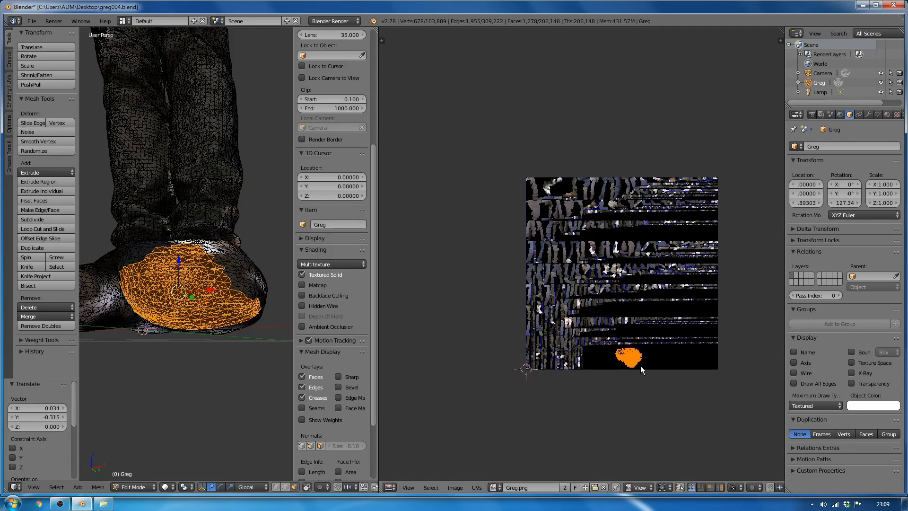
- Enlarge the toe's UV island by about 1.19 and shift it slightly to fit inside the empty black area
scroll(643, 369, up, 7)
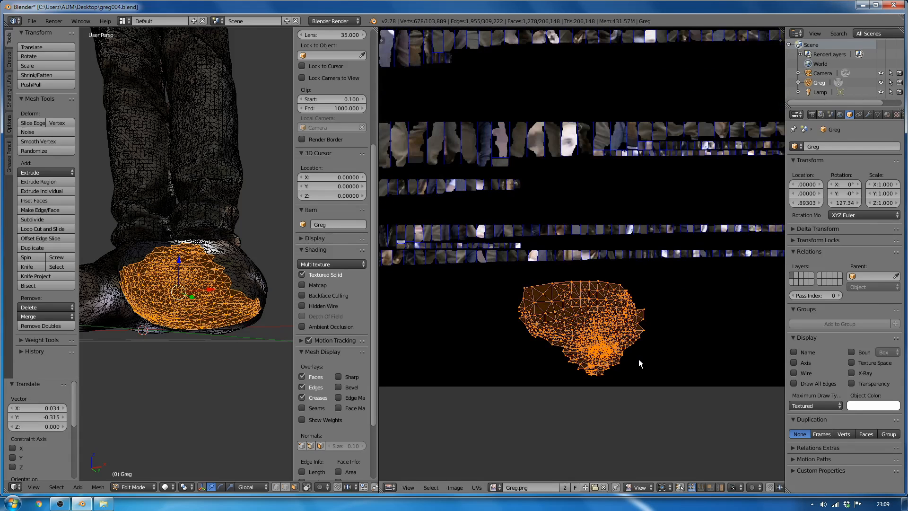
key(s)
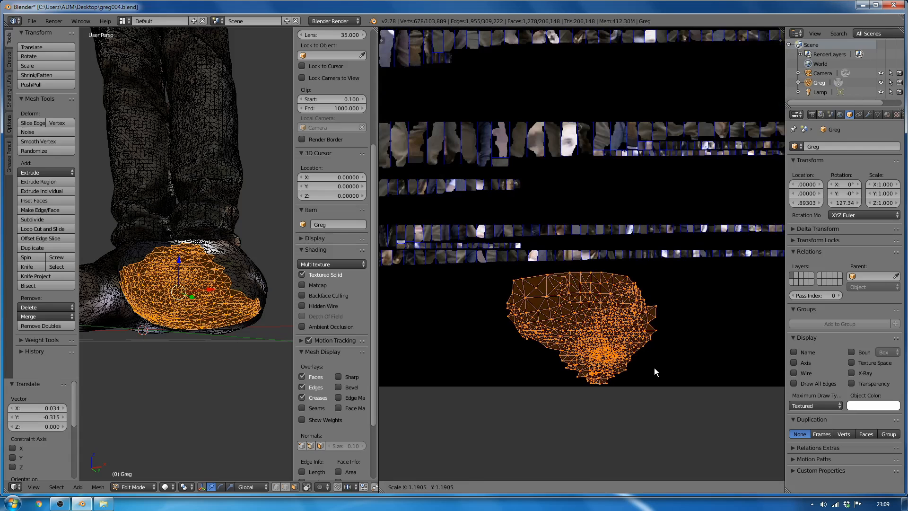
click(654, 367)
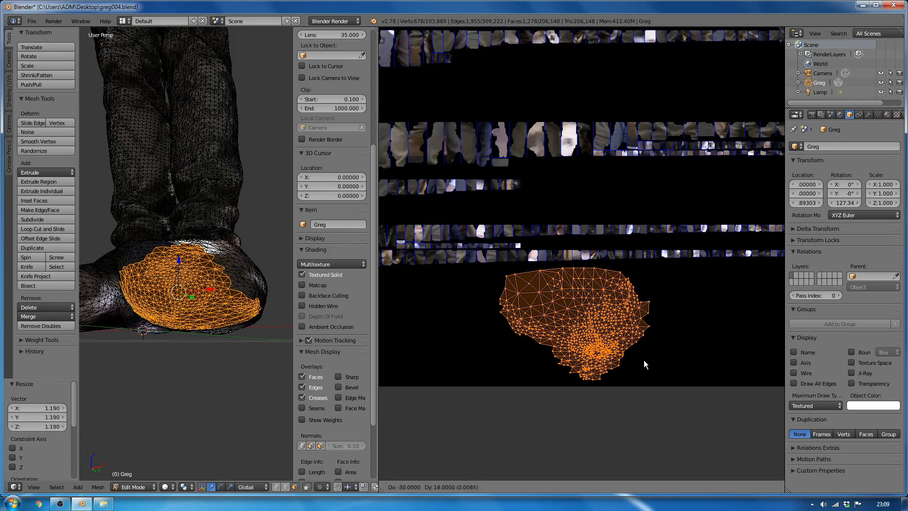
- Return to Object Mode, inspect the front shoe's remapped toe, and save the file as greg005.blend
key(Tab)
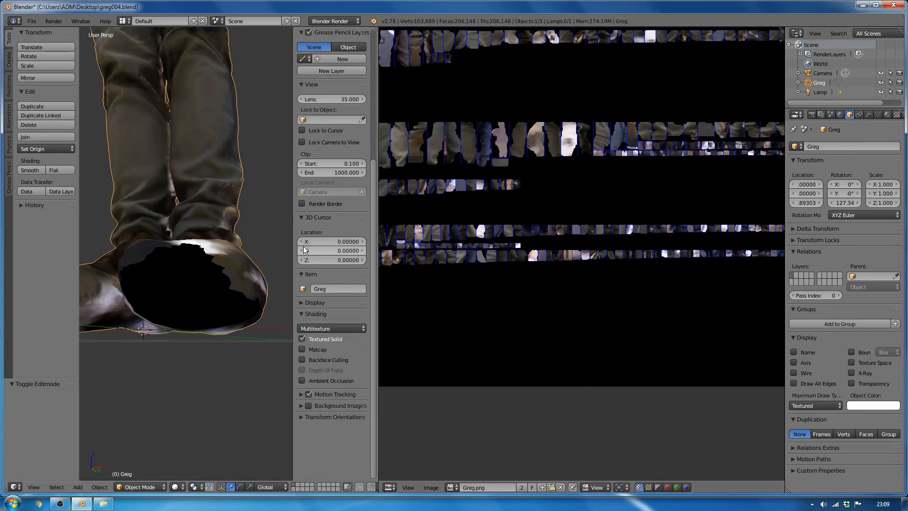
middle_drag(217, 265, 226, 276)
key(shift+space)
middle_drag(430, 308, 500, 324)
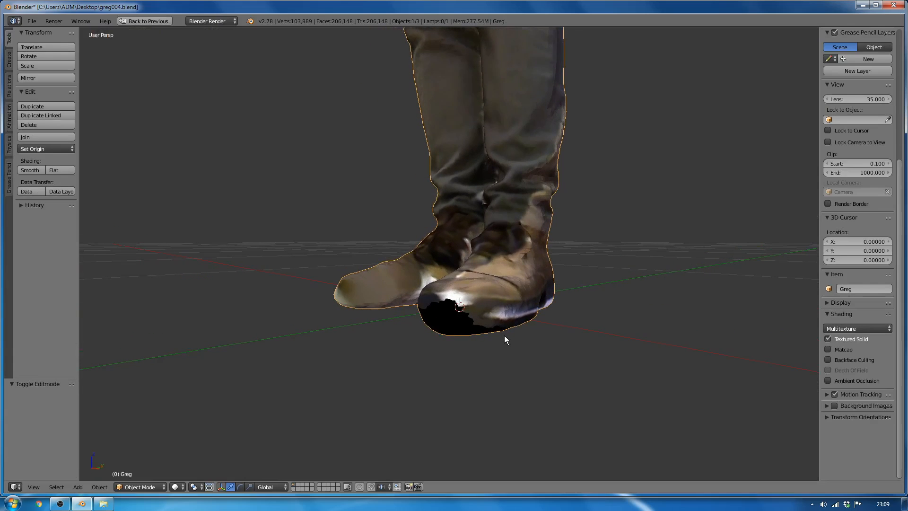
scroll(464, 327, up, 2)
shift+middle_drag(491, 300, 477, 330)
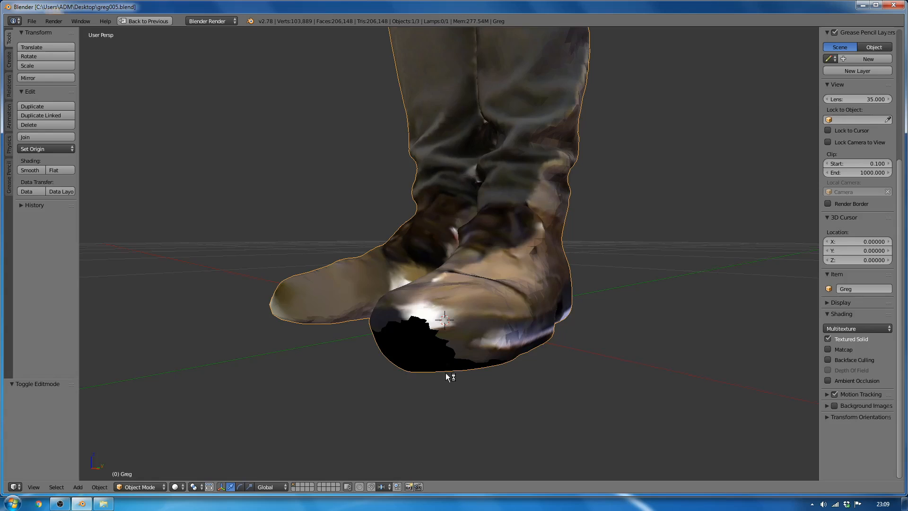
mouse_move(446, 375)
middle_down()
mouse_move(470, 369)
mouse_move(450, 370)
middle_up()
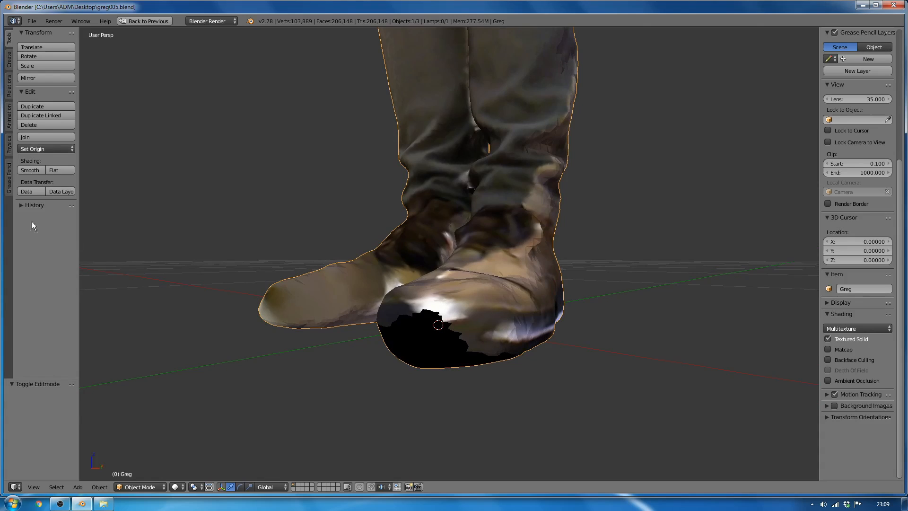
- Switch to Texture Paint mode and sample a dark brown from the front shoe as the brush colour
click(146, 486)
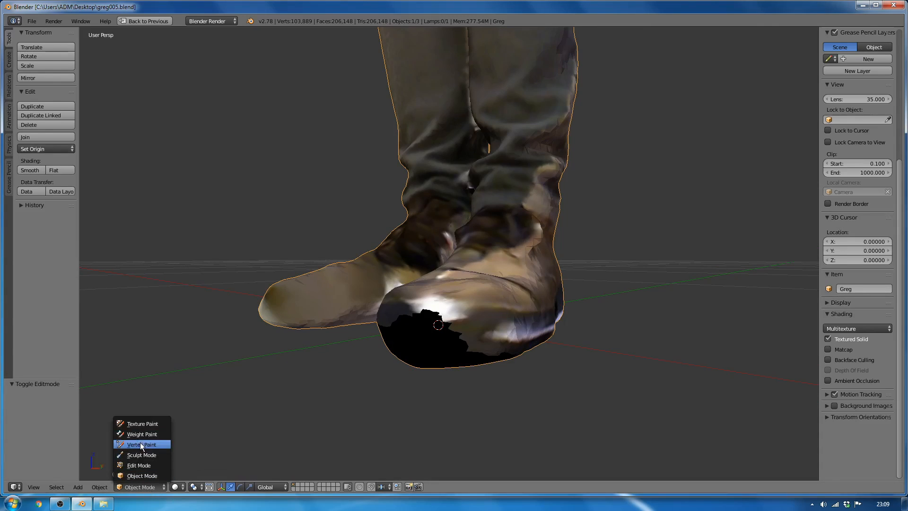
click(143, 423)
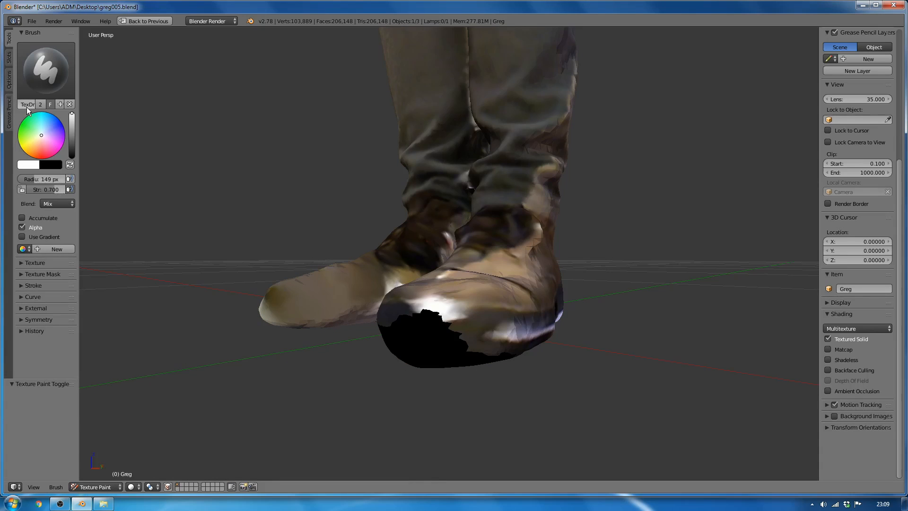
click(29, 164)
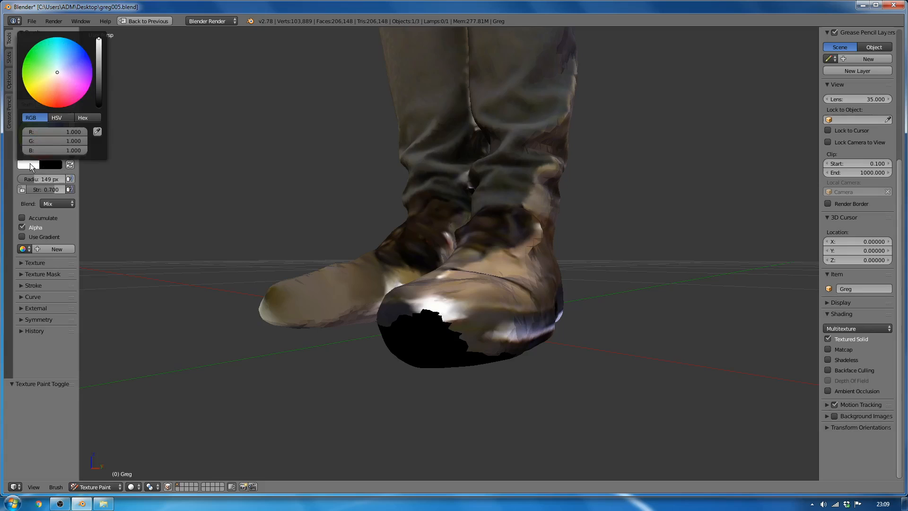
click(97, 131)
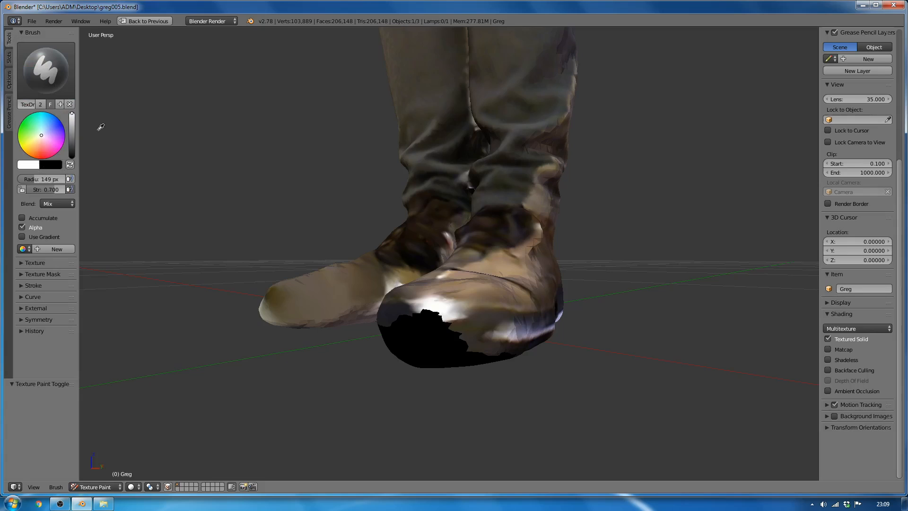
click(472, 327)
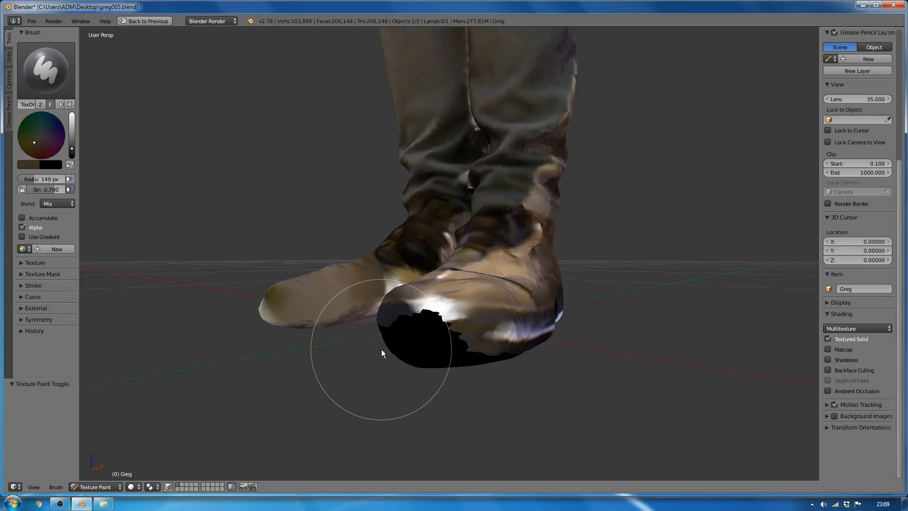
- Reduce the brush radius to 31 px and paint the dark brown over the black side of the front shoe's toe
drag(35, 181, 26, 181)
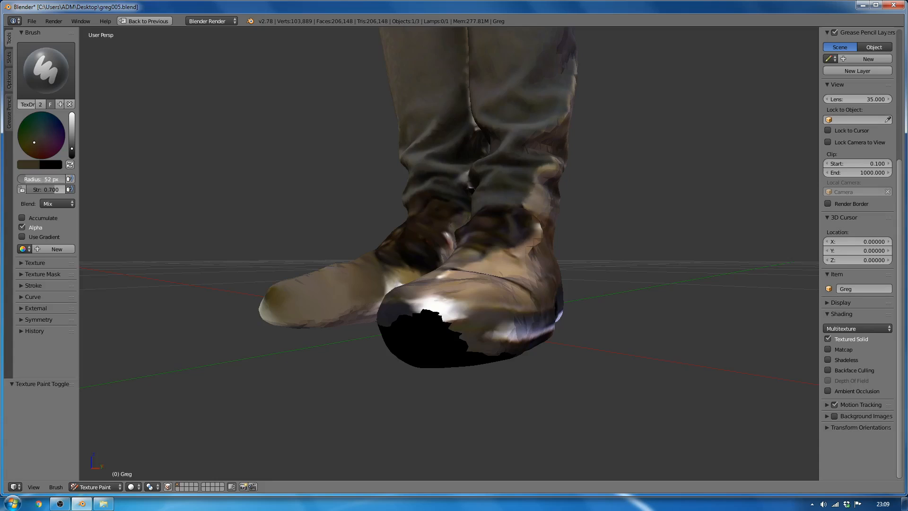
middle_drag(552, 333, 461, 317)
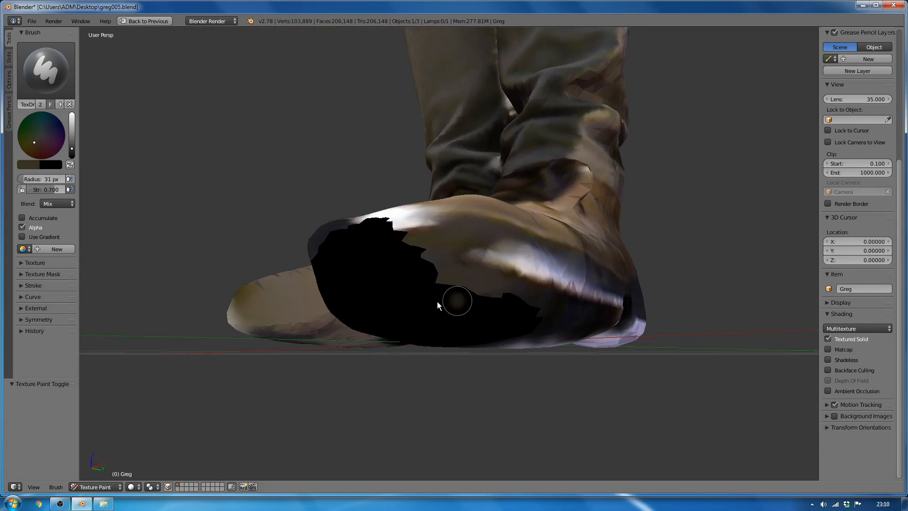
drag(439, 302, 433, 280)
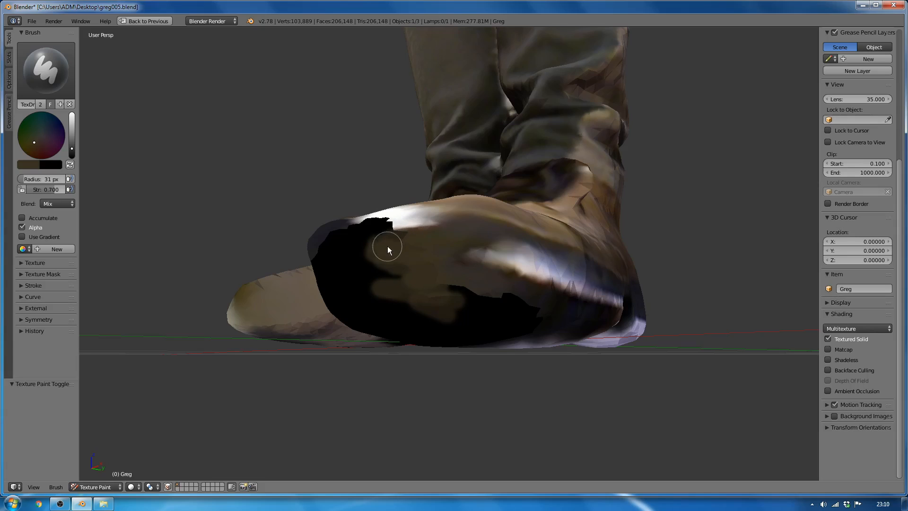
drag(345, 286, 402, 294)
- Paint the same dark brown over the white highlight and jagged black edge at the front of the toe
middle_drag(445, 353, 388, 337)
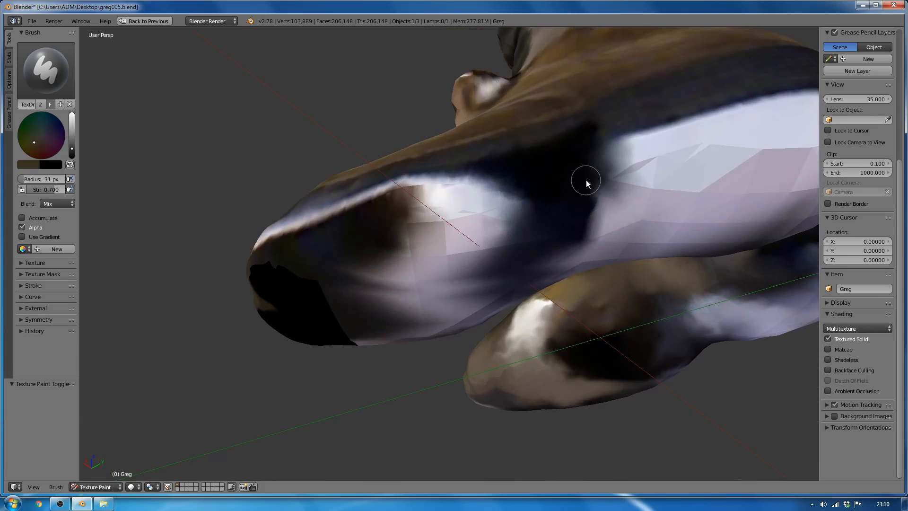
middle_drag(586, 180, 521, 248)
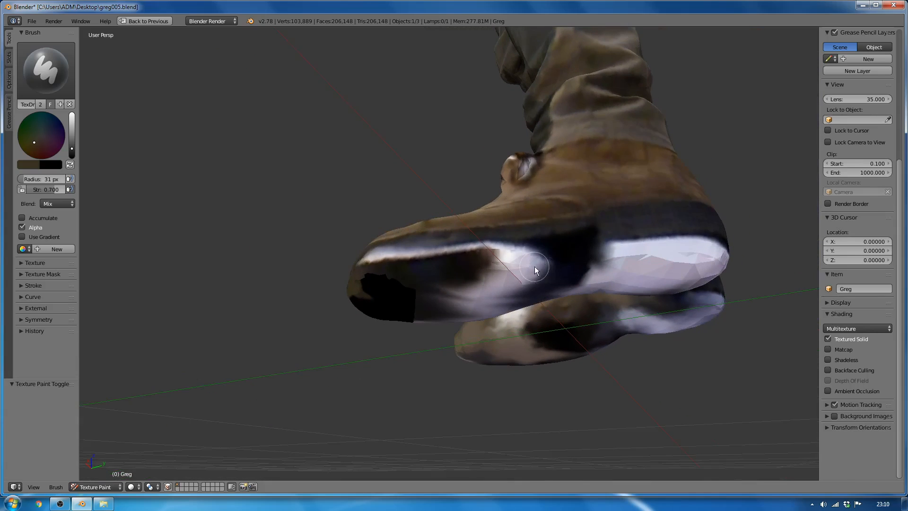
click(27, 165)
middle_drag(401, 324, 495, 348)
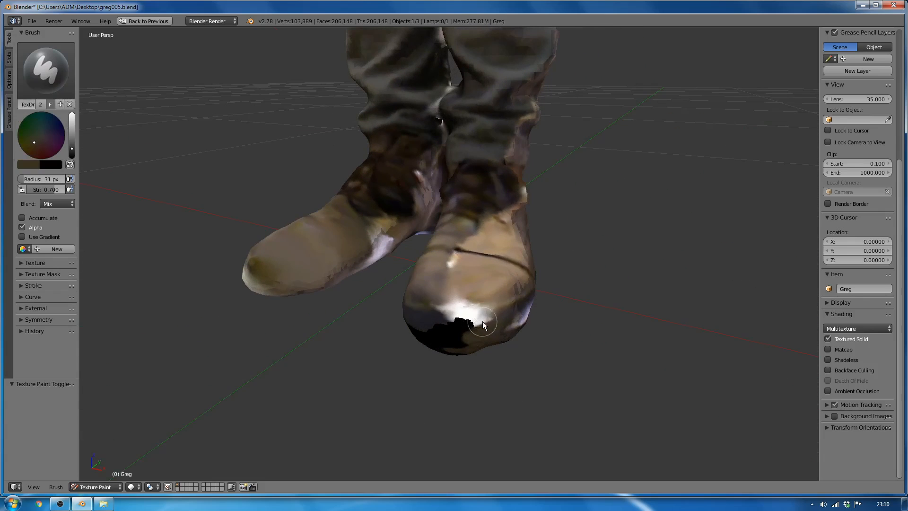
mouse_move(483, 322)
mouse_down()
mouse_move(448, 320)
mouse_move(449, 312)
mouse_up()
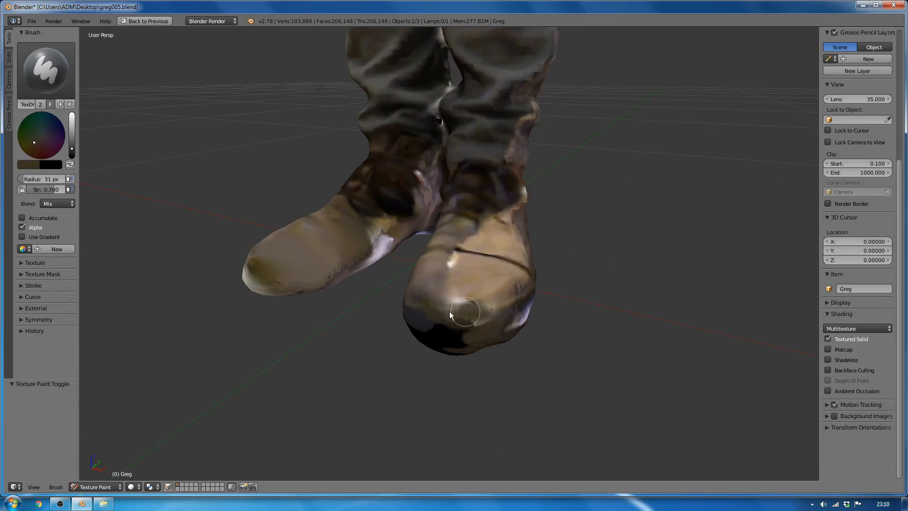
drag(466, 341, 458, 333)
- Sample the dark grey of the shoe's edge strip and paint that strip onward around the front of the toe
middle_drag(459, 333, 390, 322)
key(s)
drag(484, 307, 339, 284)
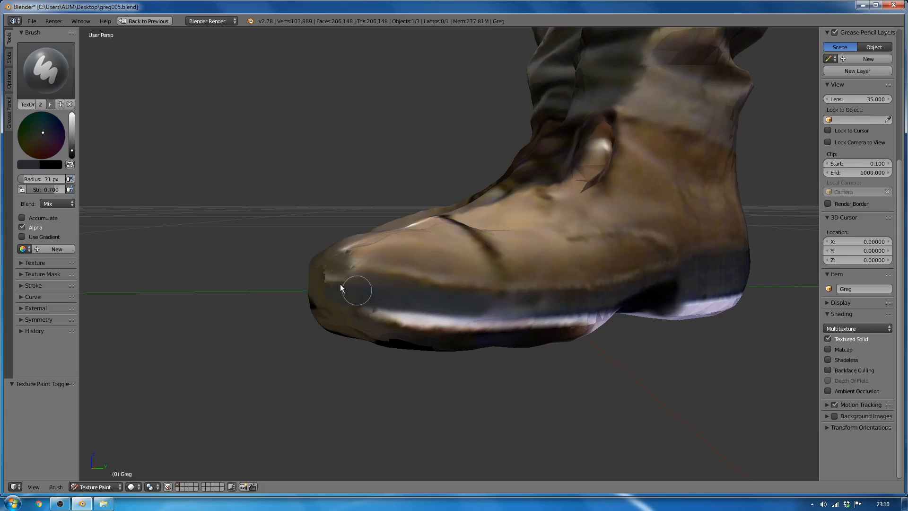
middle_drag(340, 284, 392, 288)
middle_drag(455, 339, 453, 303)
middle_drag(377, 296, 479, 368)
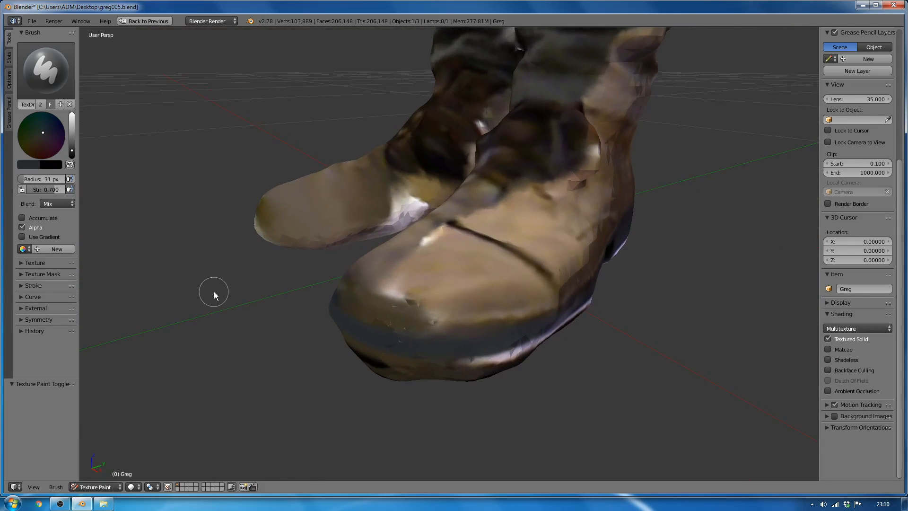
- Sample a lighter brown from the shoe's upper and paint it over the toe just above the dark grey strip
click(32, 165)
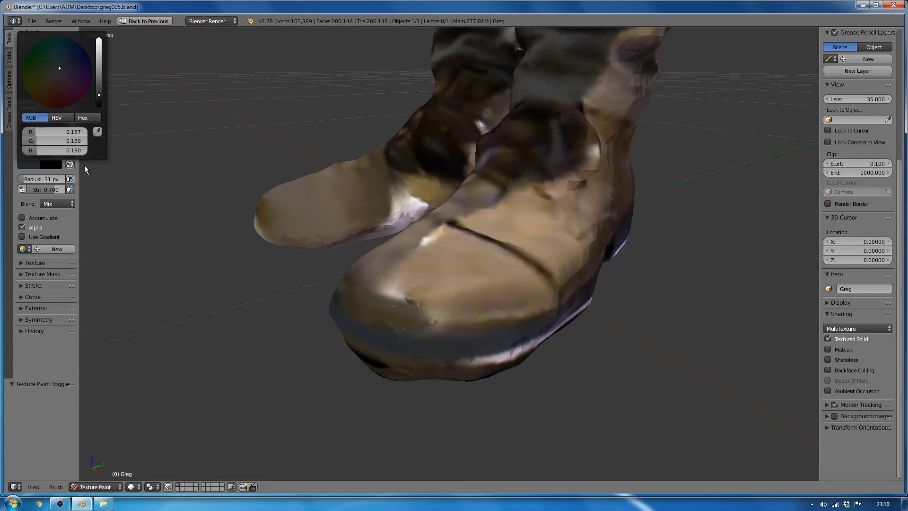
click(97, 132)
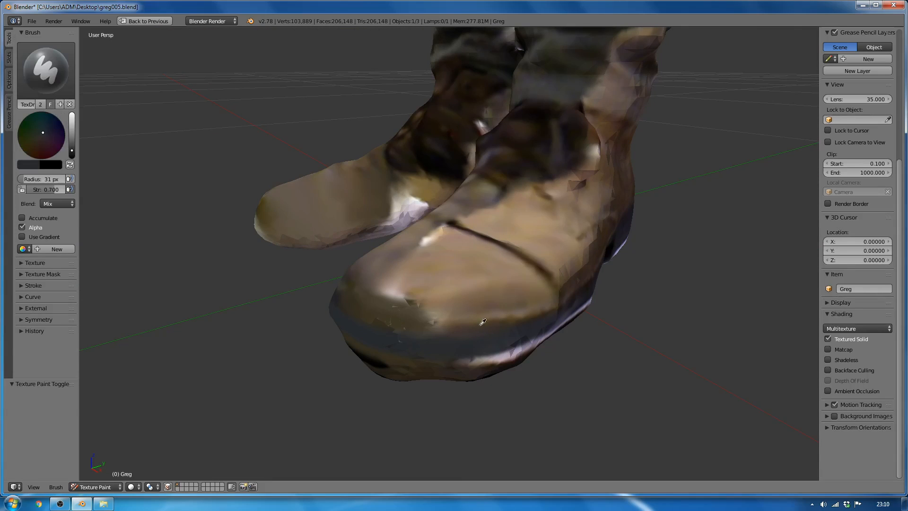
click(462, 311)
mouse_move(455, 351)
middle_down()
mouse_move(371, 316)
mouse_move(470, 325)
middle_up()
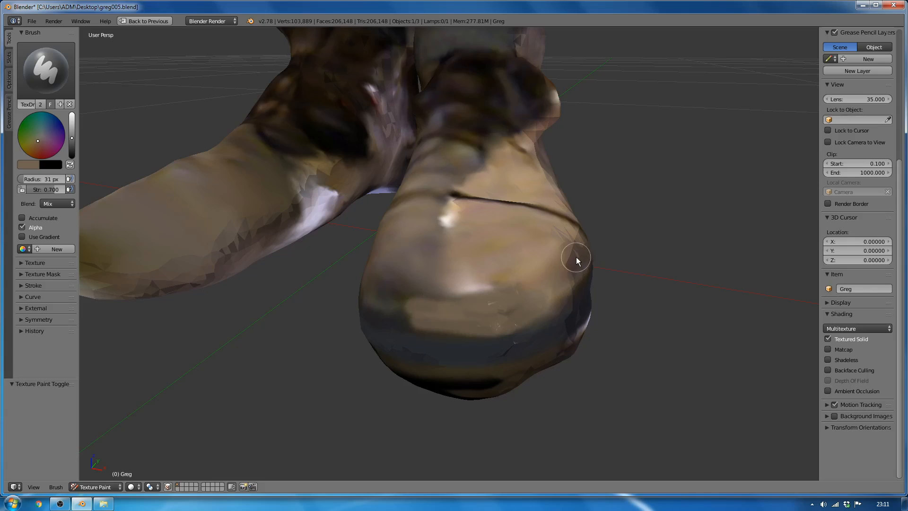
- Sample a greyish brown, lower the brush strength to 0.303, and blend the painted patch into the toe's surrounding leather
middle_drag(576, 257, 490, 377)
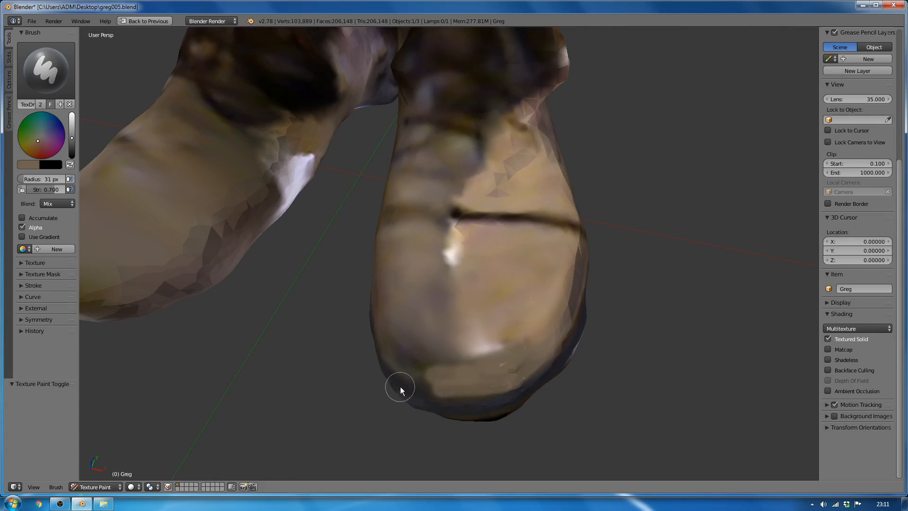
middle_drag(400, 387, 479, 391)
scroll(537, 367, up, 3)
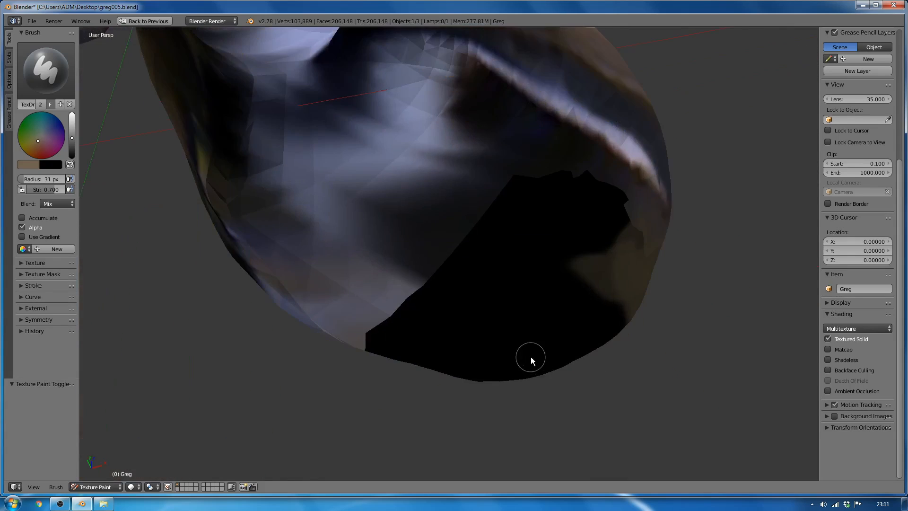
scroll(529, 358, down, 2)
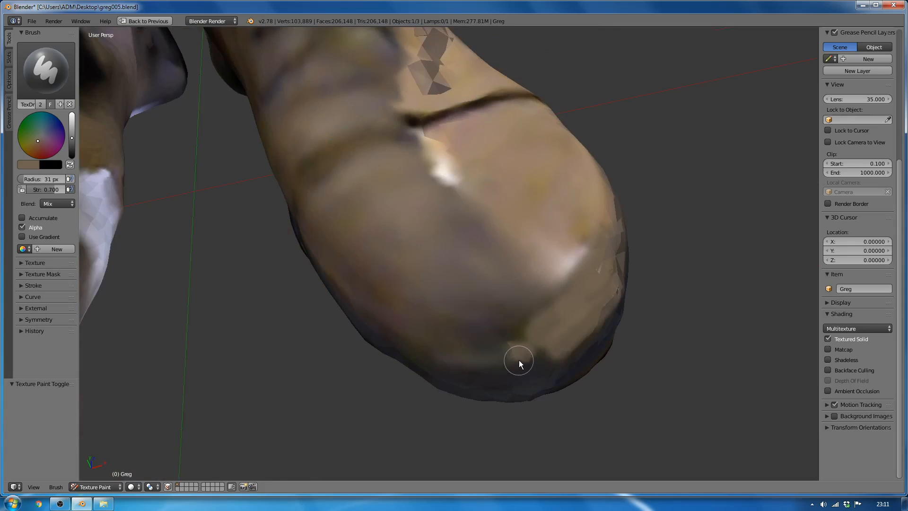
middle_drag(519, 360, 425, 327)
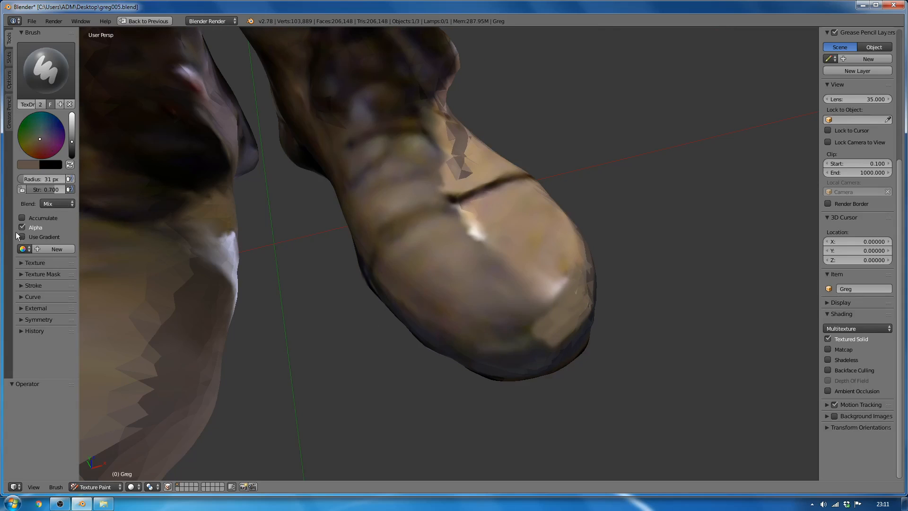
drag(47, 191, 28, 191)
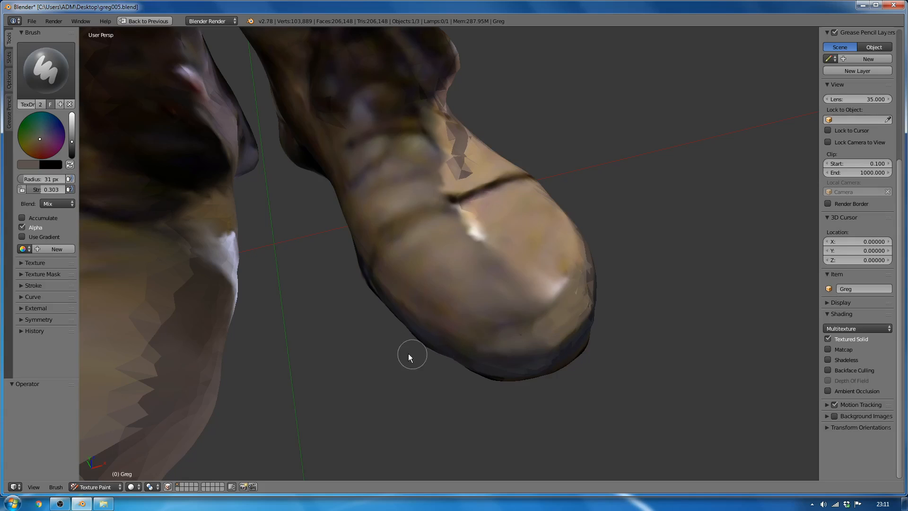
- Pick a tan brush colour and paint over the dark seam and white marks on the boot's toe
middle_drag(407, 355, 566, 357)
mouse_move(543, 294)
middle_down()
mouse_move(396, 380)
mouse_move(280, 410)
middle_up()
click(26, 163)
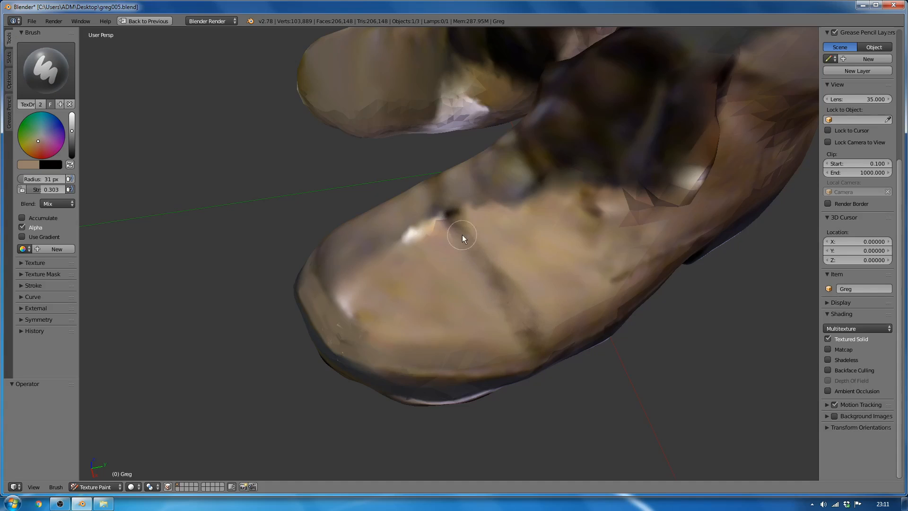
middle_drag(428, 231, 494, 277)
scroll(494, 274, down, 2)
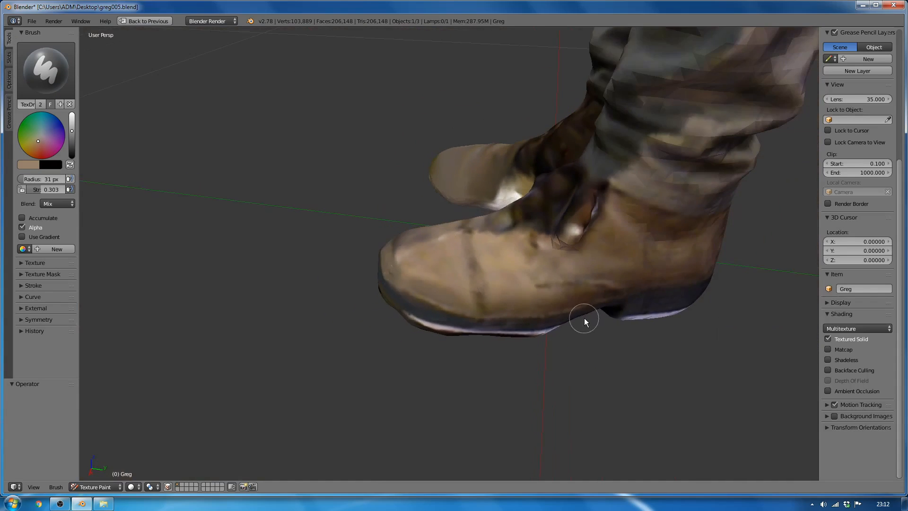
- Sample a new brush colour with the eyedropper from the boot's side near the heel
shift+middle_drag(584, 318, 514, 328)
click(29, 164)
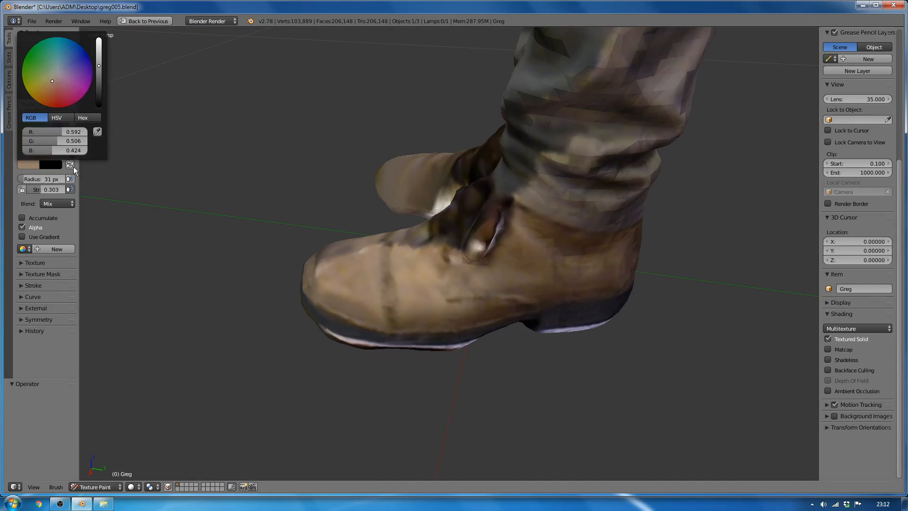
click(97, 132)
click(539, 263)
- Paint the undersides of both boots with a dark navy colour at strength 0.755
middle_drag(307, 199, 420, 228)
middle_drag(516, 376, 415, 290)
drag(606, 135, 476, 233)
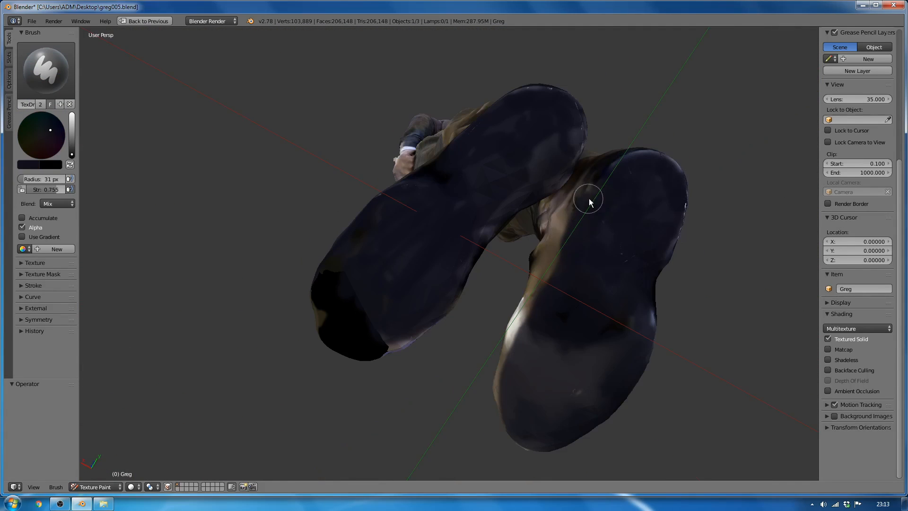
middle_drag(590, 397, 547, 430)
mouse_move(400, 331)
middle_down()
mouse_move(602, 237)
mouse_move(584, 167)
mouse_move(608, 270)
middle_up()
drag(481, 303, 399, 297)
- Change the brush colour to a neutral near-black and paint over the boots' soles and lower edges
mouse_move(549, 357)
middle_down()
mouse_move(644, 359)
mouse_move(641, 367)
middle_up()
scroll(643, 359, up, 2)
click(43, 135)
mouse_move(473, 302)
mouse_down()
mouse_move(402, 291)
mouse_move(550, 303)
mouse_up()
mouse_move(633, 333)
middle_down()
mouse_move(332, 274)
mouse_move(455, 326)
middle_up()
drag(219, 292, 313, 262)
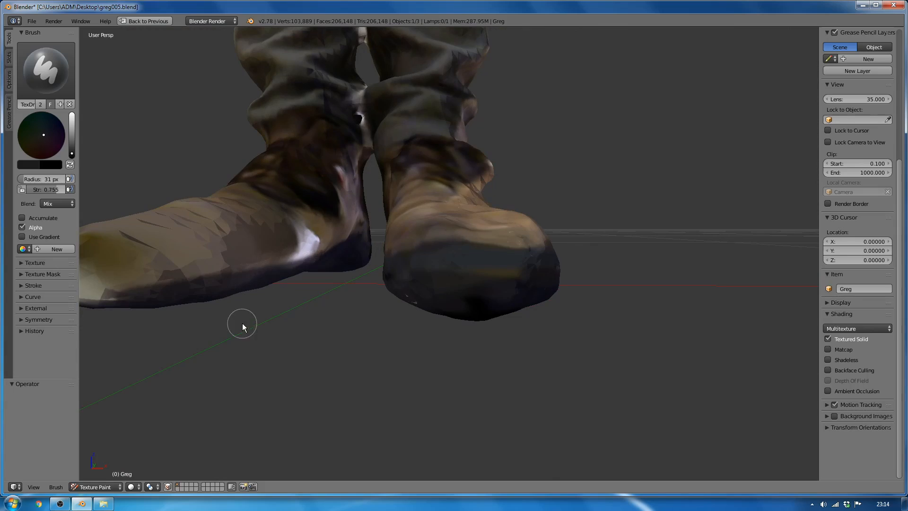
- Sample a tan brush colour from the boot surface beside the white patch near the ankle
middle_drag(242, 323, 327, 265)
scroll(178, 325, down, 3)
mouse_move(177, 325)
middle_down()
mouse_move(294, 335)
mouse_move(261, 361)
mouse_move(293, 337)
mouse_move(233, 305)
mouse_move(265, 320)
middle_up()
scroll(330, 266, up, 7)
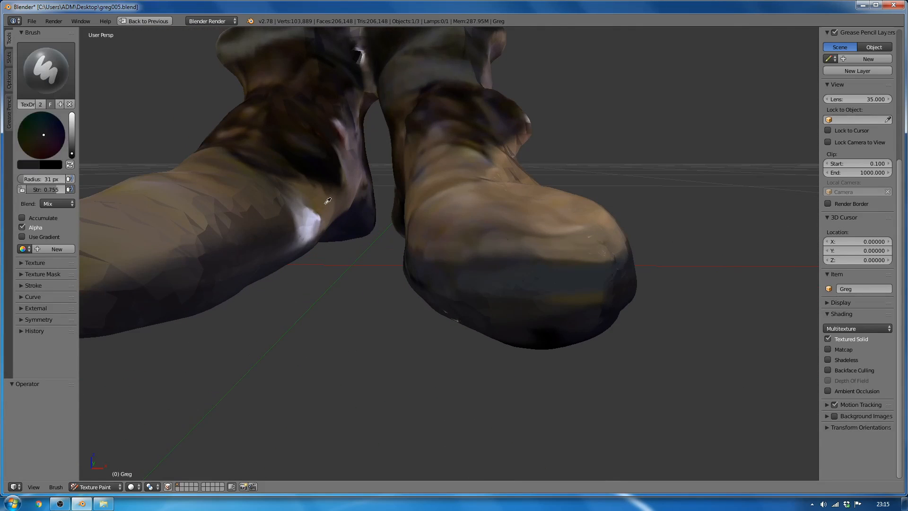
key(s)
scroll(347, 327, down, 5)
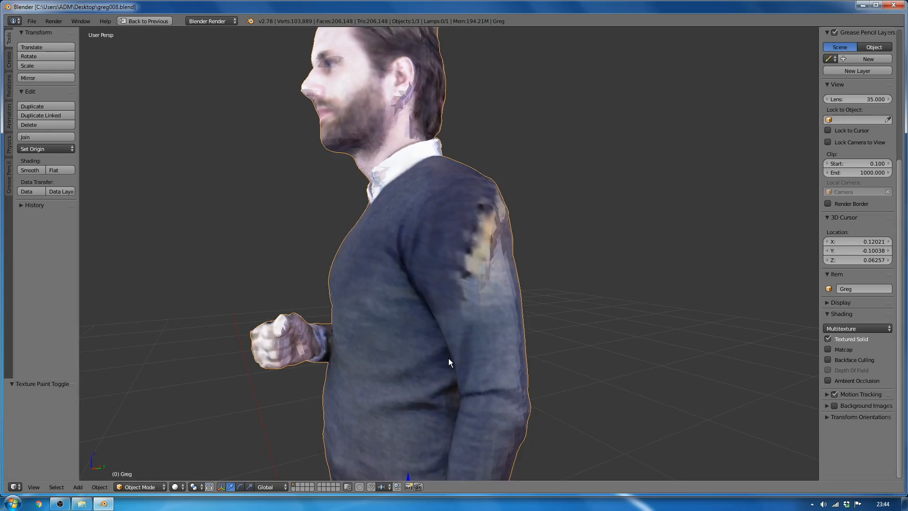
- Switch the figure from Object Mode to Texture Paint and choose the Clone brush
middle_drag(449, 358, 260, 343)
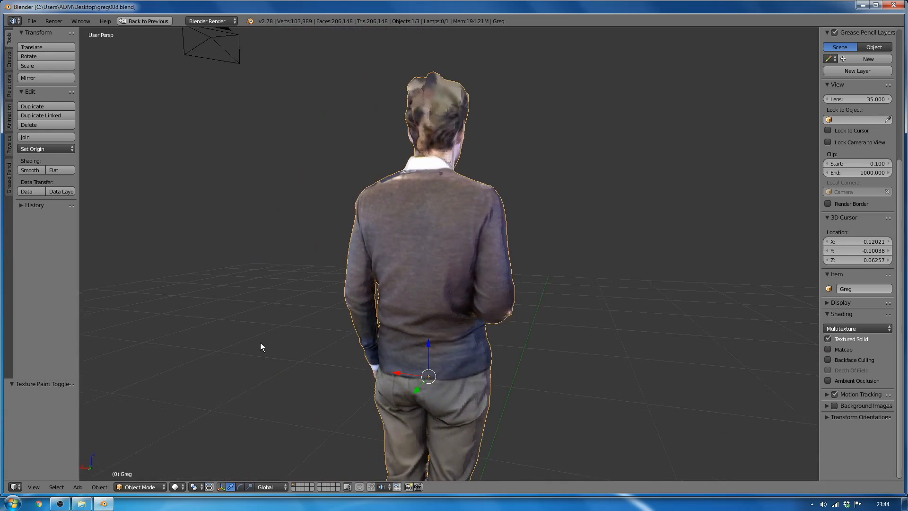
middle_drag(435, 245, 377, 308)
middle_drag(466, 308, 520, 306)
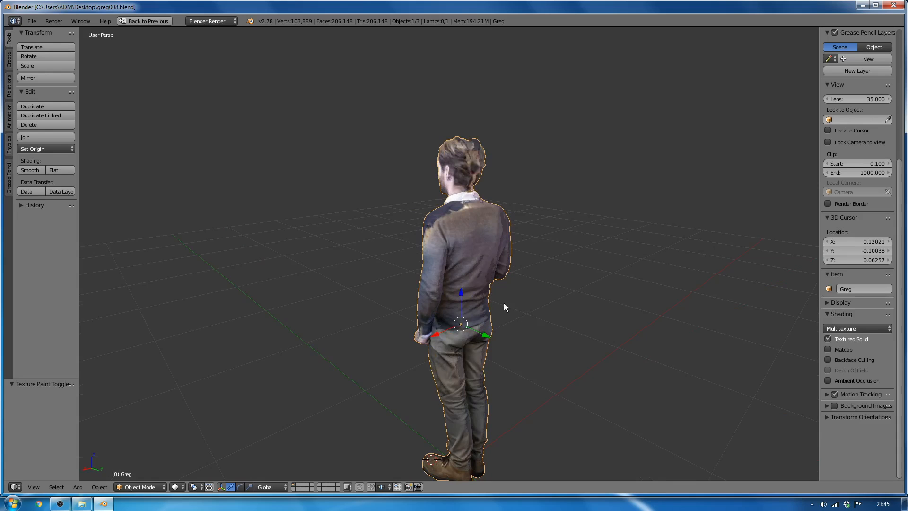
middle_drag(503, 304, 481, 300)
scroll(481, 300, up, 3)
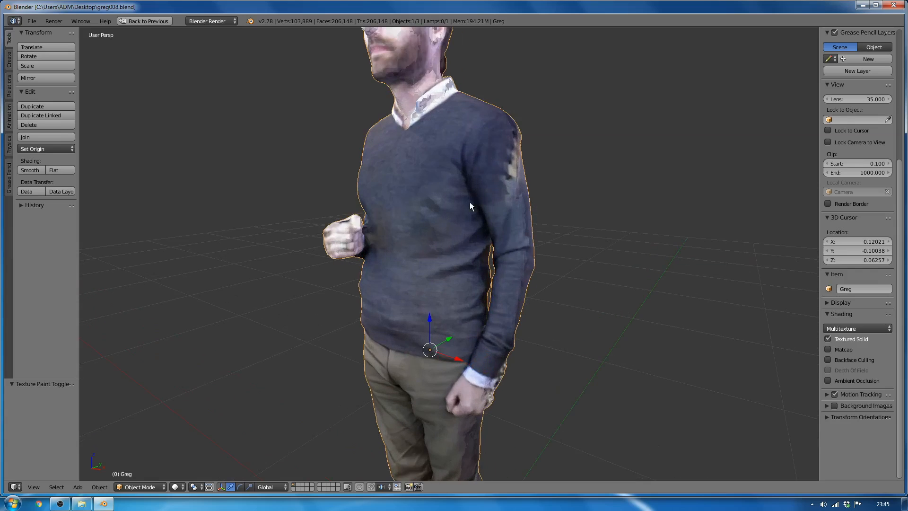
middle_drag(470, 202, 423, 225)
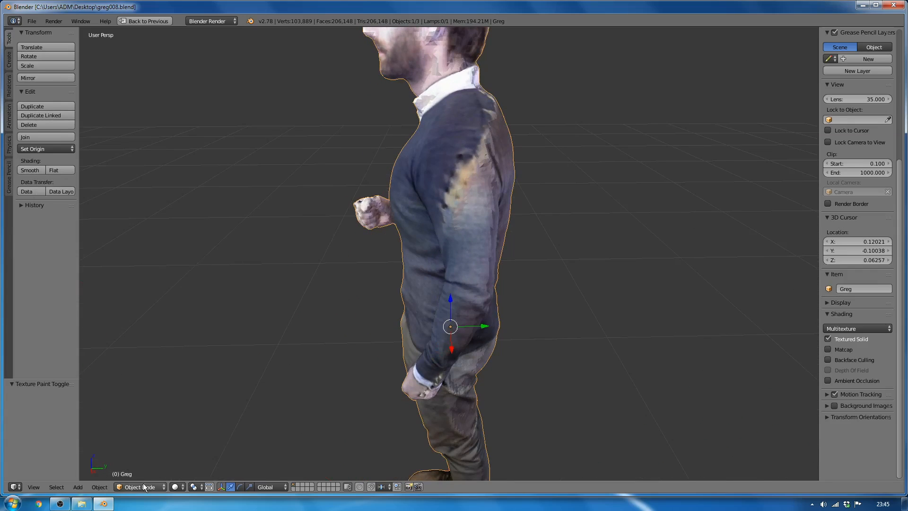
click(142, 484)
click(137, 423)
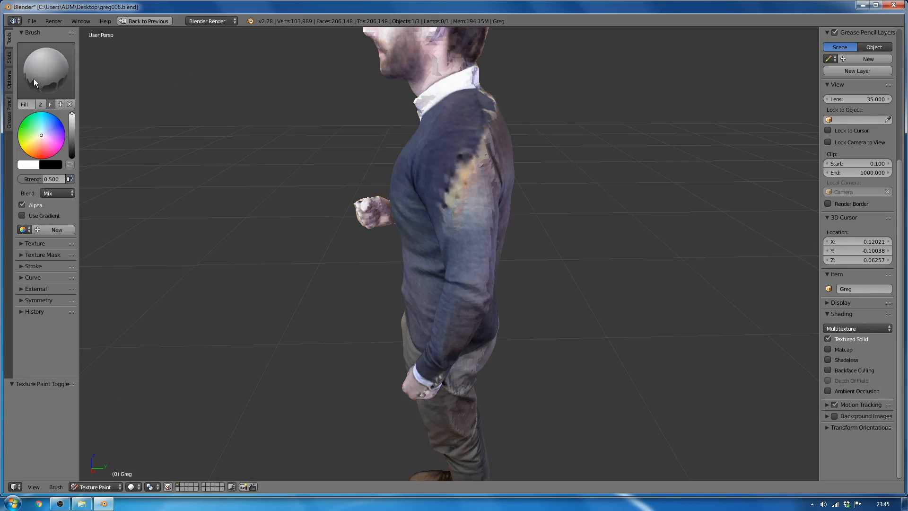
click(56, 70)
click(35, 126)
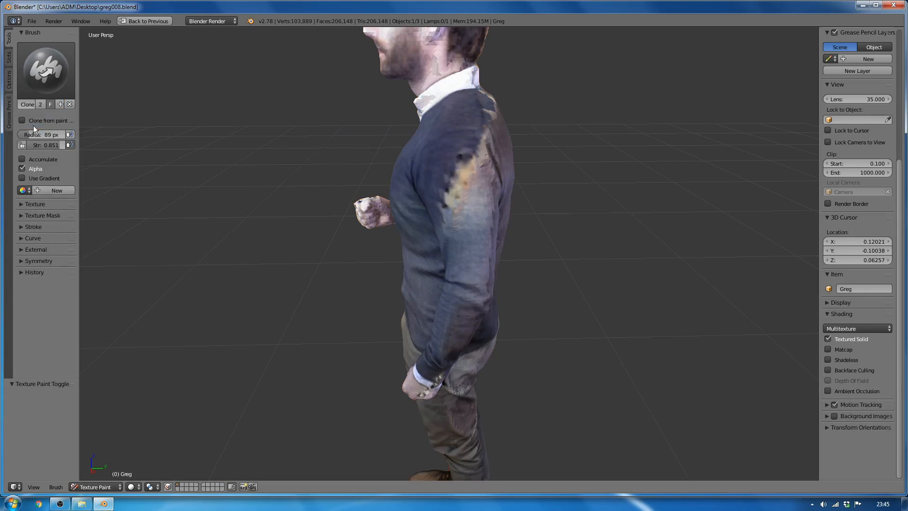
- Place the clone source on the upper chest of the sweater
middle_drag(402, 264, 420, 270)
scroll(426, 270, up, 3)
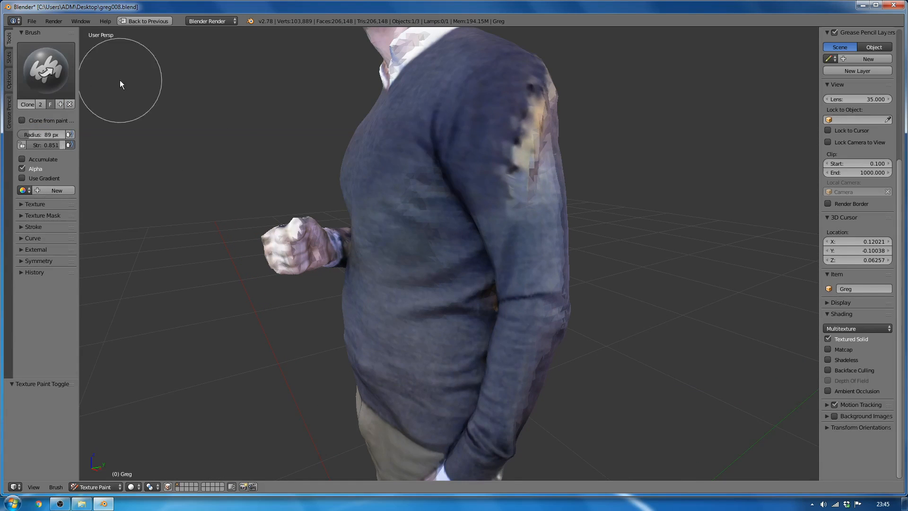
middle_drag(445, 257, 408, 273)
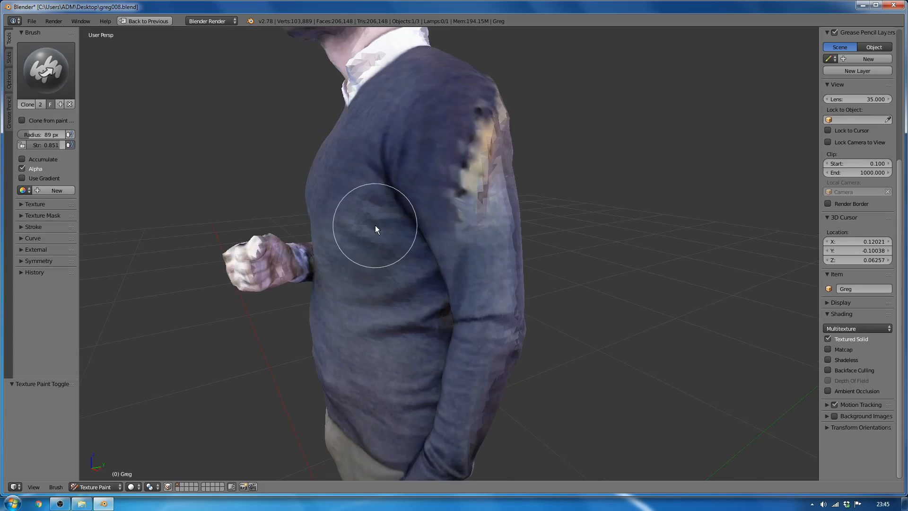
middle_drag(377, 227, 385, 233)
ctrl+click(362, 174)
mouse_move(368, 305)
middle_down()
mouse_move(410, 295)
mouse_move(296, 299)
mouse_move(373, 295)
middle_up()
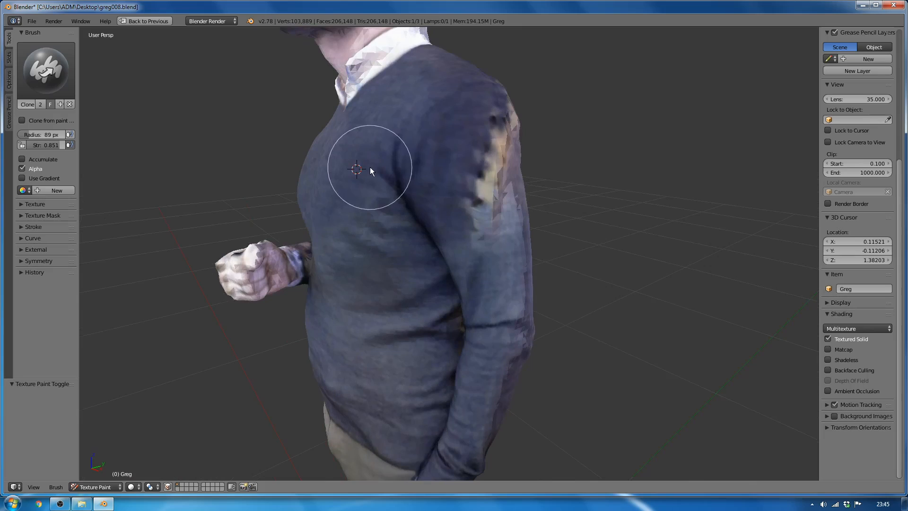
middle_drag(369, 172, 412, 235)
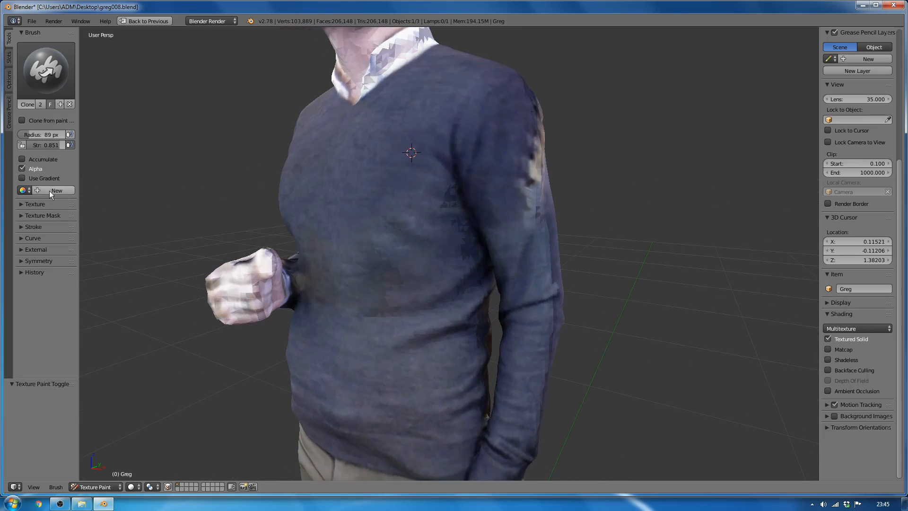
- Set the brush strength to 0.604 and clone fabric from the side of the chest over the yellowish patch on the upper sleeve
drag(51, 145, 33, 144)
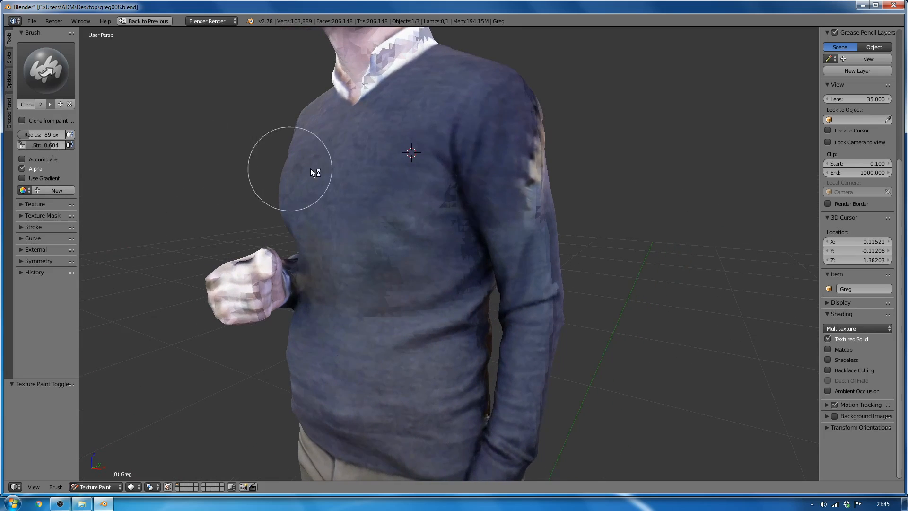
mouse_move(405, 297)
middle_down()
mouse_move(417, 304)
mouse_move(343, 308)
middle_up()
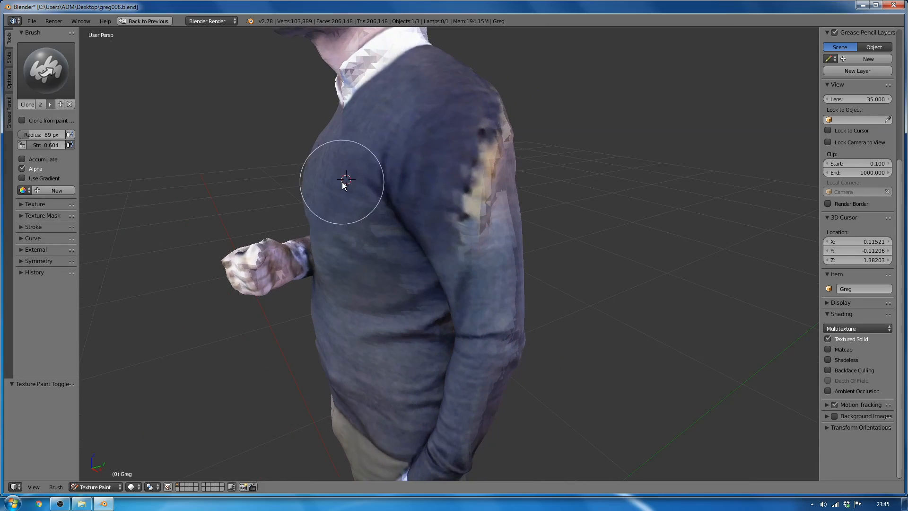
mouse_move(485, 174)
middle_down()
mouse_move(435, 262)
mouse_move(449, 260)
mouse_move(420, 258)
middle_up()
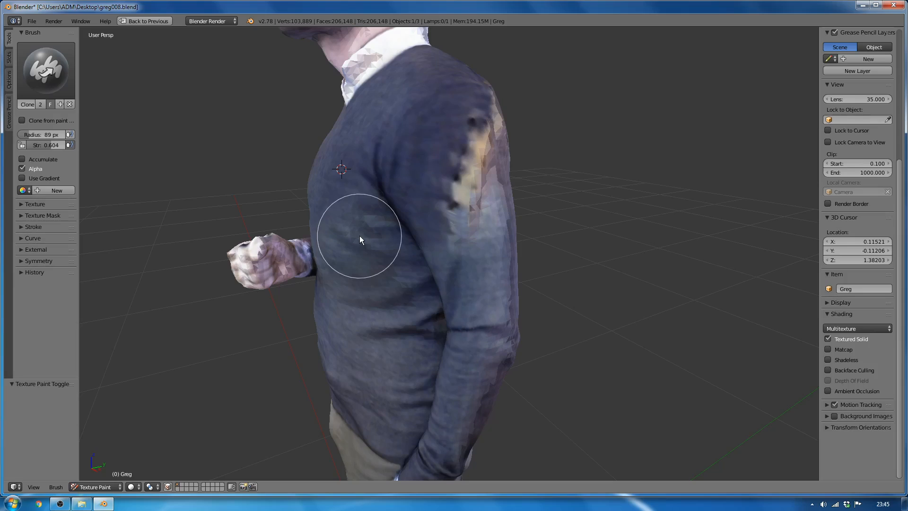
ctrl+click(355, 224)
mouse_move(474, 161)
mouse_down()
mouse_move(460, 207)
mouse_move(481, 123)
mouse_move(468, 189)
mouse_move(472, 235)
mouse_move(492, 165)
mouse_move(450, 158)
mouse_move(493, 187)
mouse_move(475, 207)
mouse_move(481, 279)
mouse_up()
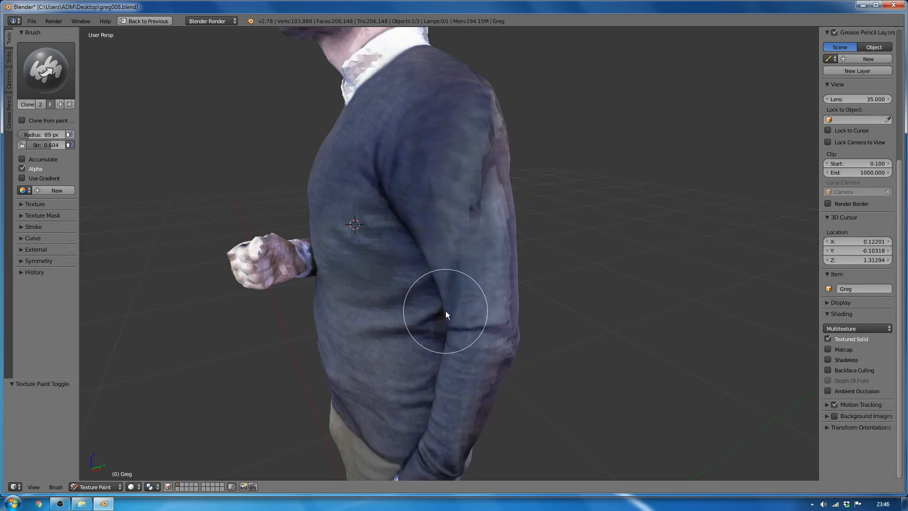
- Place the clone source lower on the torso and clone its fabric over the pale rear edge of the upper sleeve
mouse_move(446, 311)
middle_down()
mouse_move(436, 296)
mouse_move(407, 292)
middle_up()
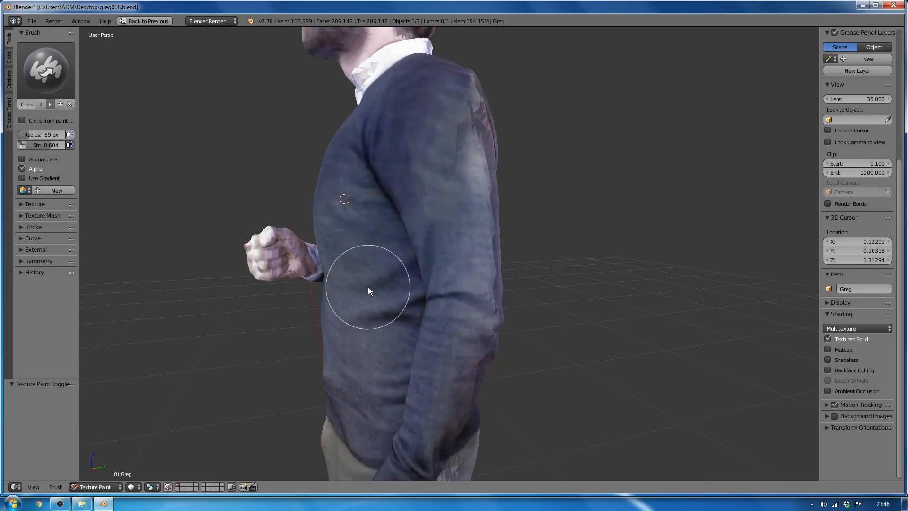
ctrl+click(364, 257)
mouse_move(495, 246)
middle_down()
mouse_move(470, 260)
mouse_move(492, 260)
middle_up()
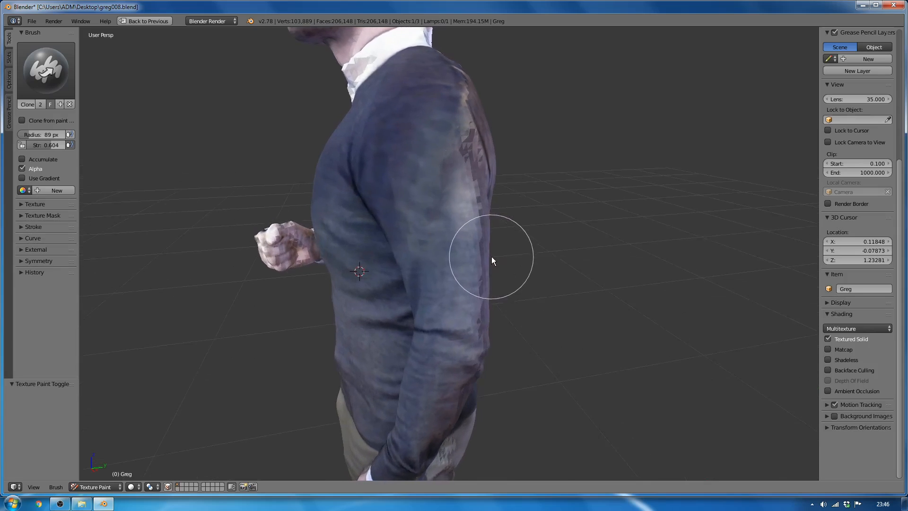
drag(461, 104, 459, 228)
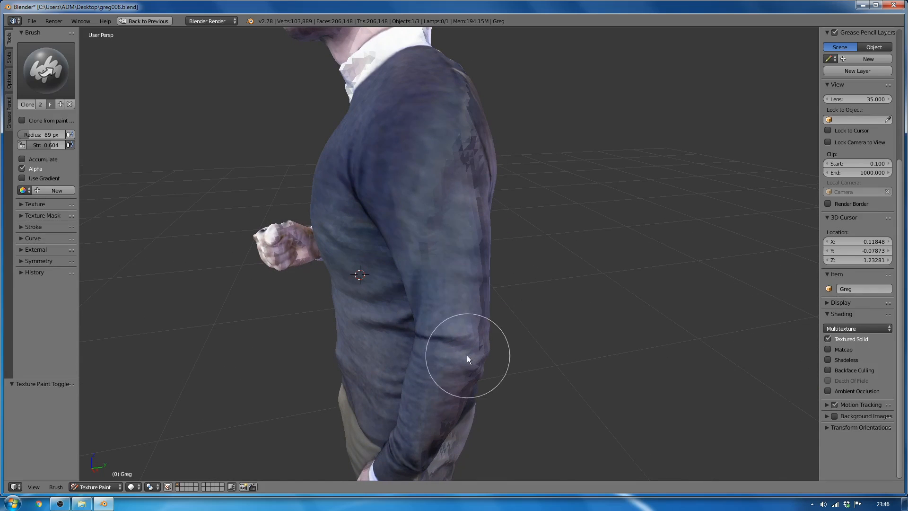
- Clone blue fabric from the top of the shoulder over the brown and cream seam across the upper back
mouse_move(562, 358)
middle_down()
mouse_move(489, 362)
mouse_move(474, 407)
mouse_move(435, 394)
mouse_move(443, 402)
middle_up()
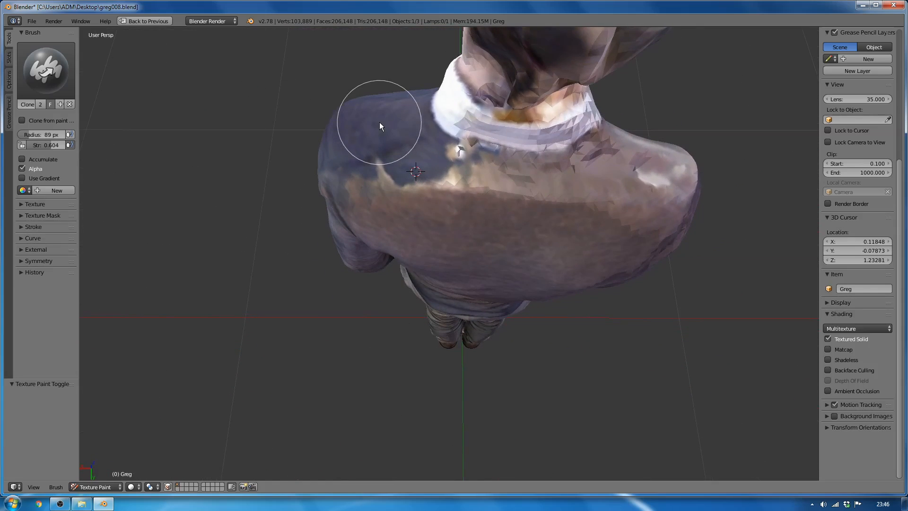
scroll(382, 114, up, 2)
middle_drag(397, 136, 402, 151)
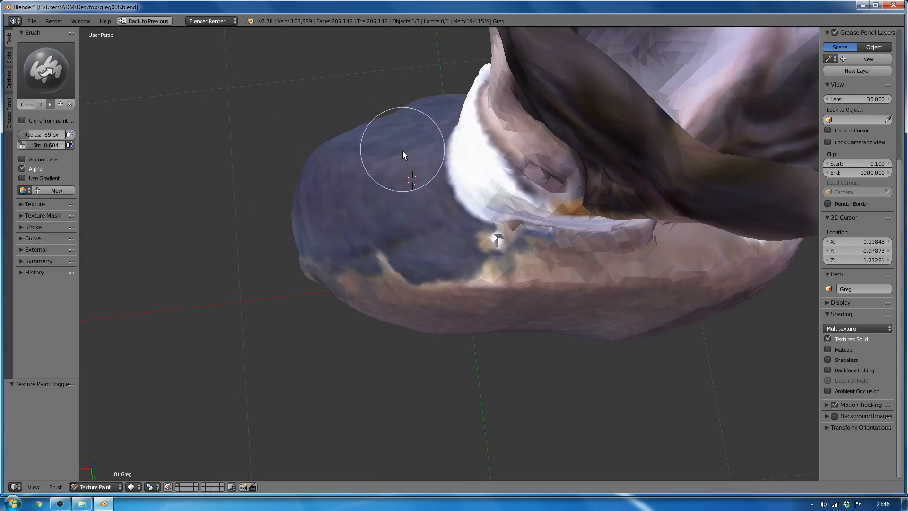
ctrl+click(379, 180)
mouse_move(378, 263)
mouse_down()
mouse_move(393, 277)
mouse_move(356, 280)
mouse_move(440, 283)
mouse_move(385, 240)
mouse_move(395, 273)
mouse_move(354, 254)
mouse_up()
middle_drag(353, 254, 436, 256)
mouse_move(436, 257)
mouse_down()
mouse_move(490, 171)
mouse_move(560, 193)
mouse_move(388, 235)
mouse_up()
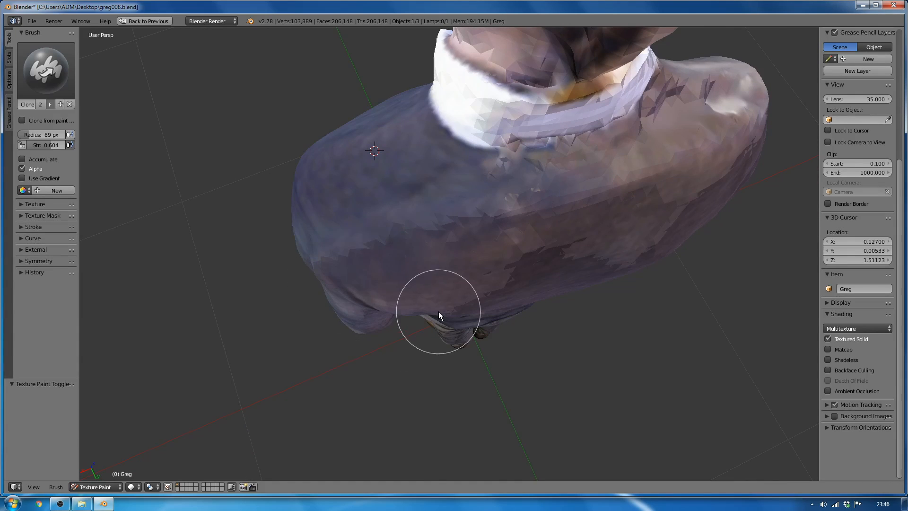
- Save the file as greg009.blend and clone blue shoulder fabric across the upper back to the opposite shoulder
key(ctrl+shift+s)
mouse_move(648, 177)
mouse_down()
mouse_move(553, 175)
mouse_move(651, 168)
mouse_move(678, 97)
mouse_move(741, 114)
mouse_up()
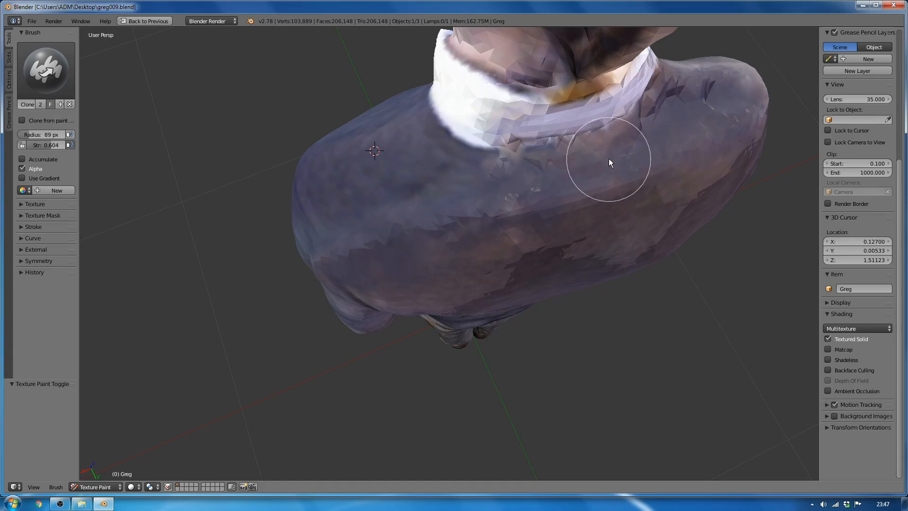
middle_drag(609, 158, 395, 116)
ctrl+click(371, 116)
mouse_move(484, 200)
mouse_down()
mouse_move(194, 185)
mouse_move(734, 136)
mouse_move(652, 58)
mouse_up()
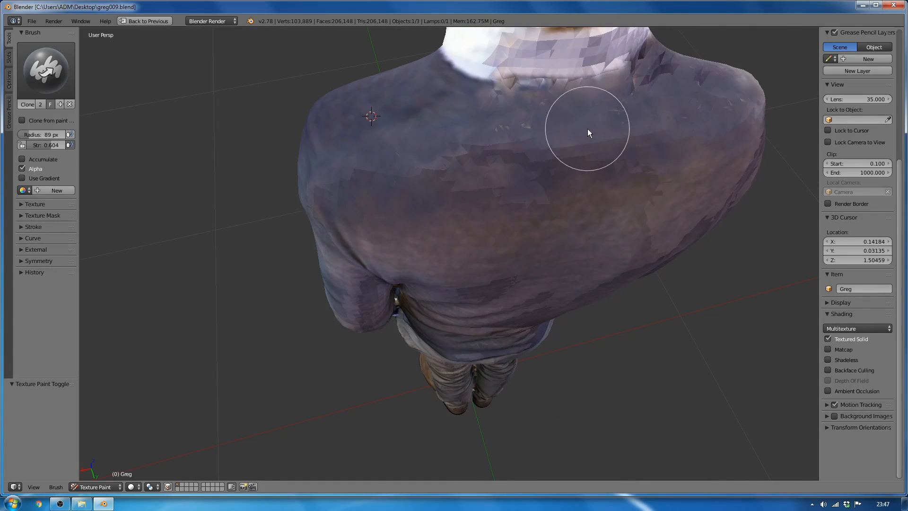
- Clone sweater fabric over the pale seam and stray patches on the shoulder beside the raised arm
scroll(567, 160, up, 5)
scroll(305, 204, down, 6)
middle_drag(305, 204, 404, 268)
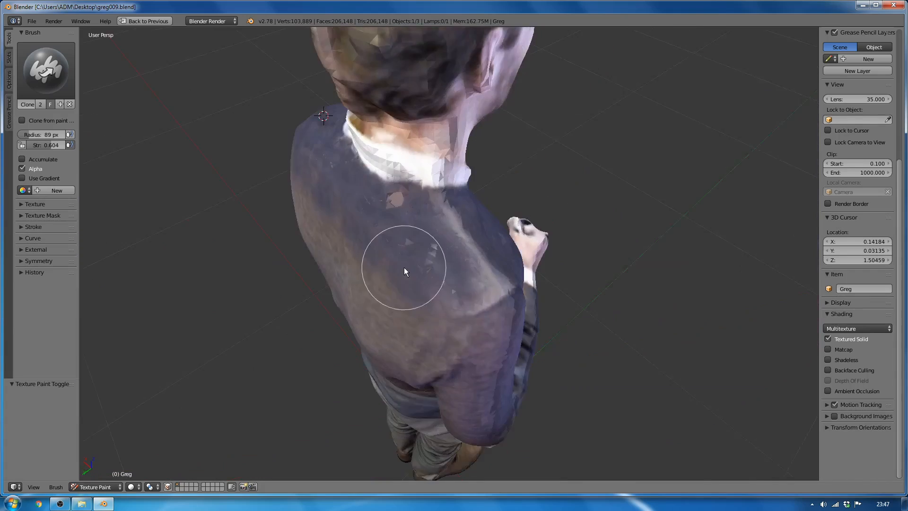
scroll(404, 268, up, 6)
scroll(425, 209, down, 2)
mouse_move(504, 193)
mouse_down()
mouse_move(660, 374)
mouse_move(572, 332)
mouse_move(626, 333)
mouse_move(534, 318)
mouse_move(493, 297)
mouse_up()
ctrl+click(413, 271)
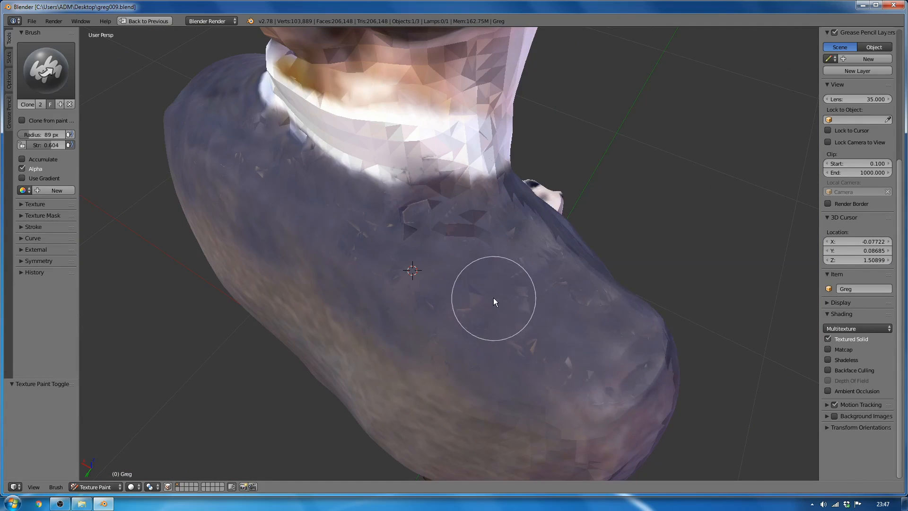
- Clone chest fabric over the front of the shoulder on the raised-arm side
scroll(490, 237, down, 4)
middle_drag(490, 237, 390, 214)
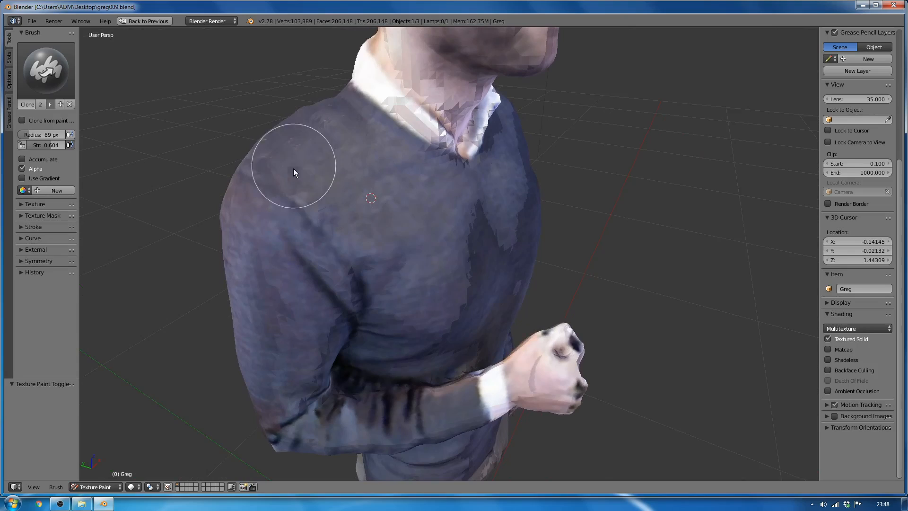
mouse_move(294, 168)
middle_down()
mouse_move(457, 276)
mouse_move(556, 280)
mouse_move(557, 298)
middle_up()
ctrl+click(326, 178)
mouse_move(385, 208)
mouse_down()
mouse_move(327, 234)
mouse_move(297, 232)
mouse_up()
- Place the clone source on the sweater's upper back to blend bluish fabric over the brown areas
middle_drag(686, 226, 657, 232)
ctrl+click(369, 189)
scroll(534, 329, up, 3)
middle_drag(581, 373, 710, 325)
scroll(498, 300, up, 2)
scroll(578, 337, down, 6)
- Set clone sources along the lowered arm's upper sleeve and clone blue fabric down its back toward the forearm
middle_drag(532, 340, 589, 346)
mouse_move(590, 346)
shift+middle_down()
mouse_move(560, 304)
mouse_move(501, 289)
shift+middle_up()
scroll(560, 305, up, 2)
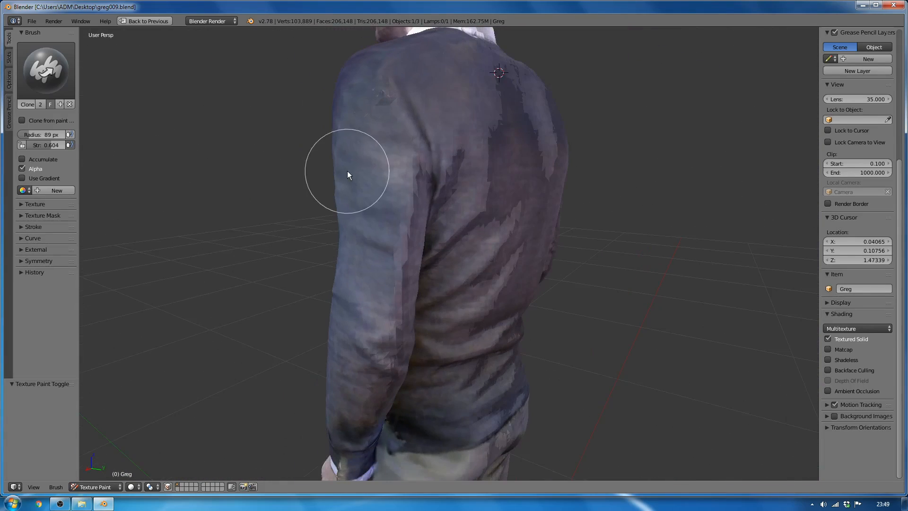
ctrl+click(365, 207)
middle_drag(426, 214, 440, 268)
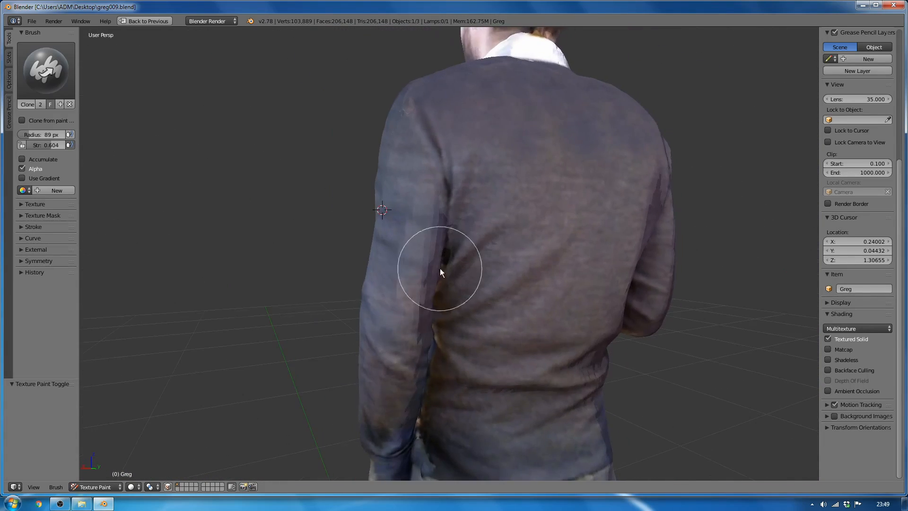
middle_drag(373, 426, 454, 230)
ctrl+click(402, 195)
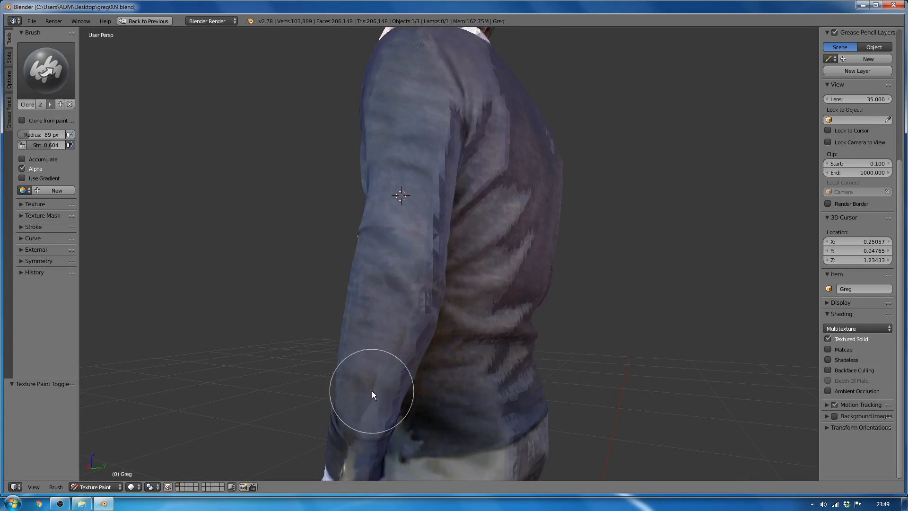
- Clone dark sleeve fabric from the lowered arm's forearm over the grey streak and ragged edge above the shirt cuff
mouse_move(372, 391)
middle_down()
mouse_move(629, 341)
mouse_move(586, 319)
middle_up()
scroll(585, 320, up, 4)
ctrl+click(359, 263)
drag(405, 255, 383, 308)
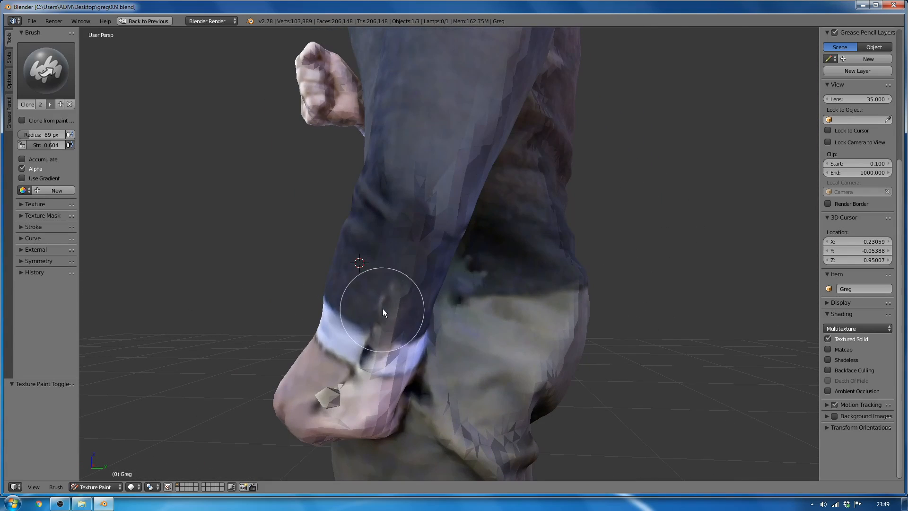
scroll(428, 382, up, 2)
mouse_move(429, 382)
middle_down()
mouse_move(457, 360)
mouse_move(440, 347)
middle_up()
ctrl+click(356, 282)
drag(421, 311, 402, 319)
scroll(515, 390, down, 6)
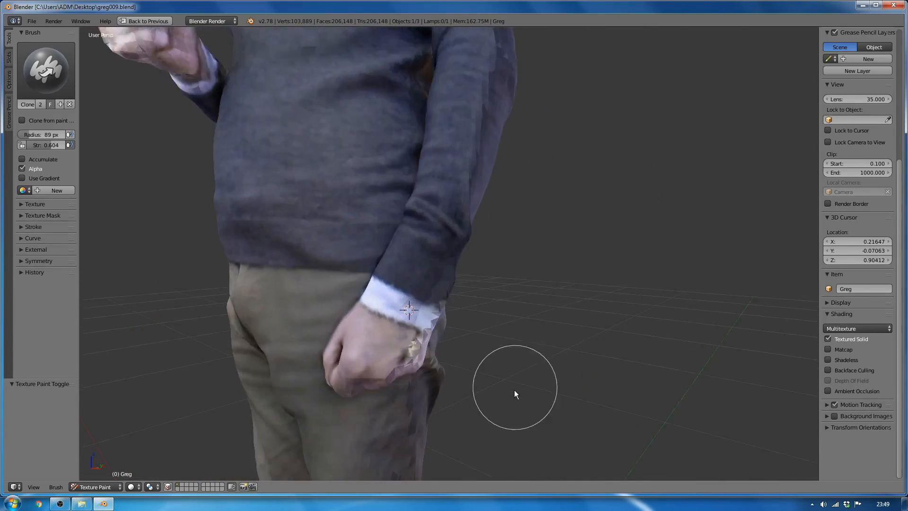
- Set a clone source on the lowered arm's upper sleeve and clone its fabric toward the shoulder at strength 0.289
mouse_move(515, 389)
middle_down()
mouse_move(388, 388)
mouse_move(421, 353)
mouse_move(513, 355)
mouse_move(602, 430)
mouse_move(590, 344)
middle_up()
scroll(472, 351, up, 5)
ctrl+click(588, 344)
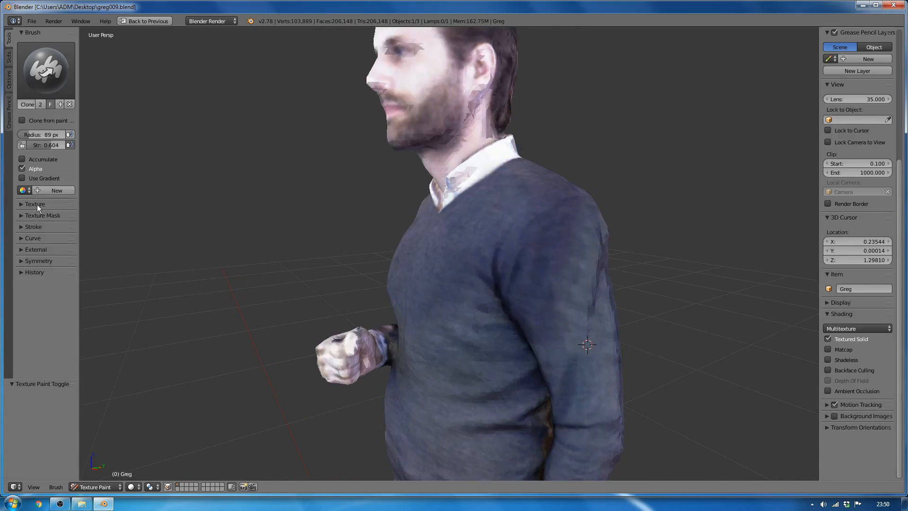
drag(51, 145, 39, 145)
drag(567, 222, 552, 254)
middle_drag(545, 375, 538, 418)
scroll(477, 290, down, 4)
- Clone fabric from the raised arm's upper sleeve down the back of the sleeve toward the elbow
mouse_move(477, 290)
middle_down()
mouse_move(615, 392)
mouse_move(501, 236)
middle_up()
scroll(501, 237, up, 4)
middle_drag(502, 237, 609, 342)
ctrl+click(489, 175)
mouse_move(482, 271)
mouse_down()
mouse_move(496, 320)
mouse_move(476, 298)
mouse_up()
middle_drag(551, 265, 507, 232)
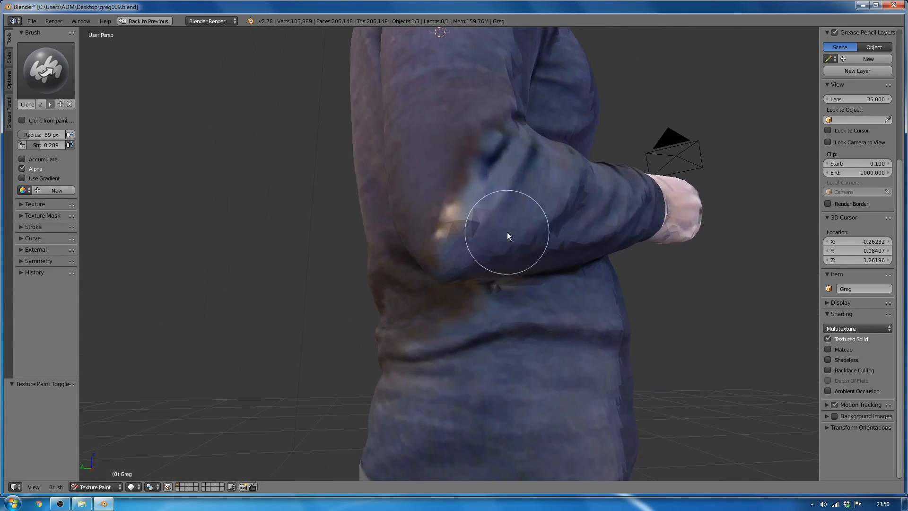
- Clone forearm fabric over the pale elbow patch, and blend elbow fabric up the raised arm's upper sleeve
ctrl+click(519, 211)
mouse_move(444, 229)
mouse_down()
mouse_move(469, 179)
mouse_move(438, 284)
mouse_up()
mouse_move(437, 284)
middle_down()
mouse_move(547, 309)
mouse_move(487, 162)
middle_up()
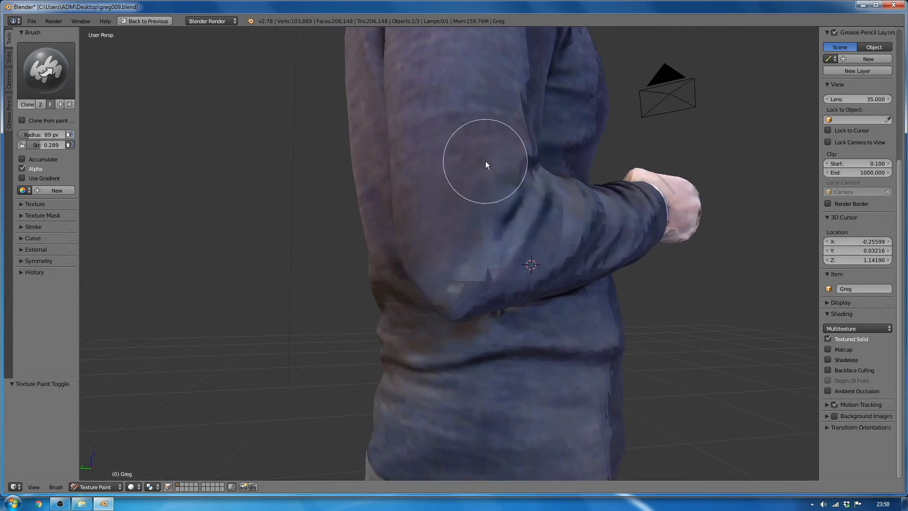
middle_drag(422, 199, 470, 268)
ctrl+click(469, 268)
drag(444, 209, 474, 110)
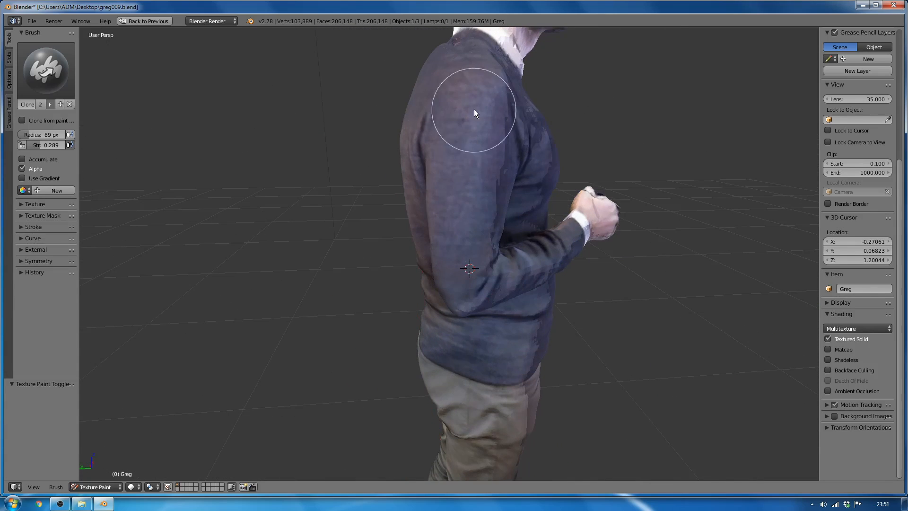
- Clone upper-back sweater fabric over the lower back beside the raised arm's elbow
mouse_move(463, 246)
middle_down()
mouse_move(510, 247)
mouse_move(535, 260)
middle_up()
ctrl+click(478, 95)
drag(481, 235, 509, 251)
middle_drag(509, 249, 468, 216)
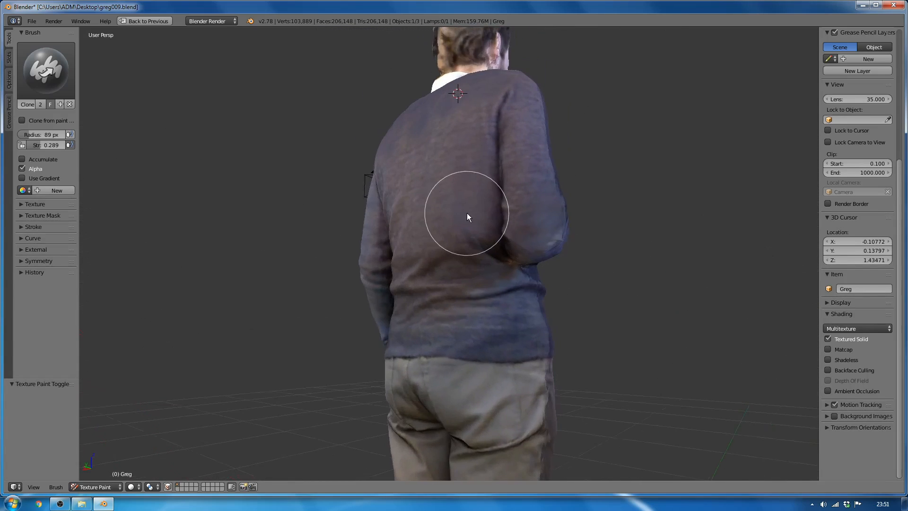
- Switch to the TexDraw brush and sample the dark blue of the sweater's lower back as the paint colour
mouse_move(505, 299)
middle_down()
mouse_move(560, 304)
mouse_move(527, 308)
mouse_move(503, 260)
mouse_move(256, 182)
middle_up()
click(33, 67)
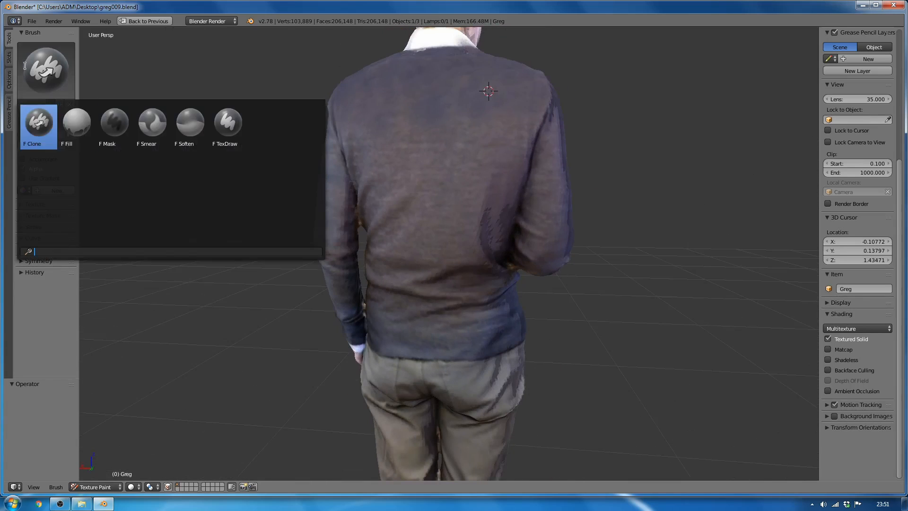
click(227, 123)
click(33, 165)
click(98, 132)
click(392, 79)
click(33, 165)
click(97, 132)
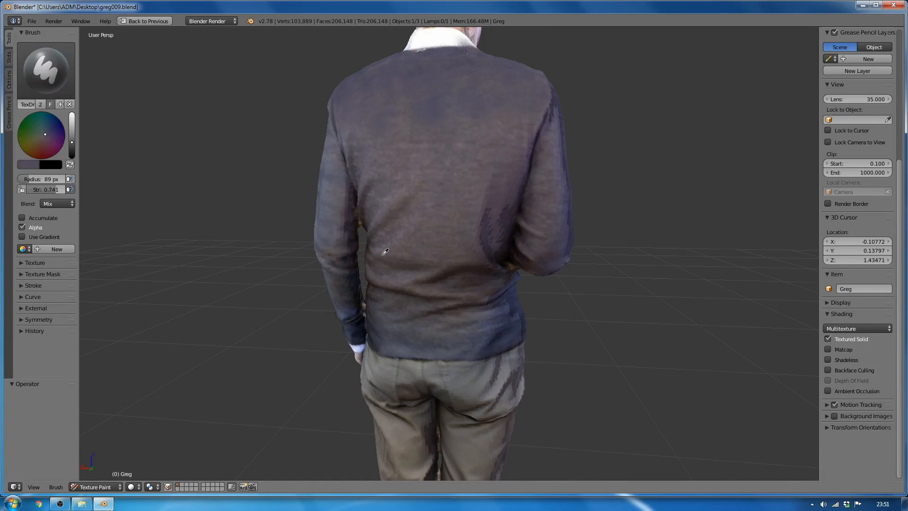
click(389, 321)
- Tint the brownish back of the sweater with the sampled blue, lowering the brush strength to 0.207
drag(60, 189, 47, 189)
drag(439, 163, 412, 234)
mouse_move(396, 163)
mouse_down()
mouse_move(392, 257)
mouse_move(515, 138)
mouse_move(397, 112)
mouse_up()
drag(53, 190, 43, 190)
scroll(614, 299, up, 3)
scroll(525, 248, down, 2)
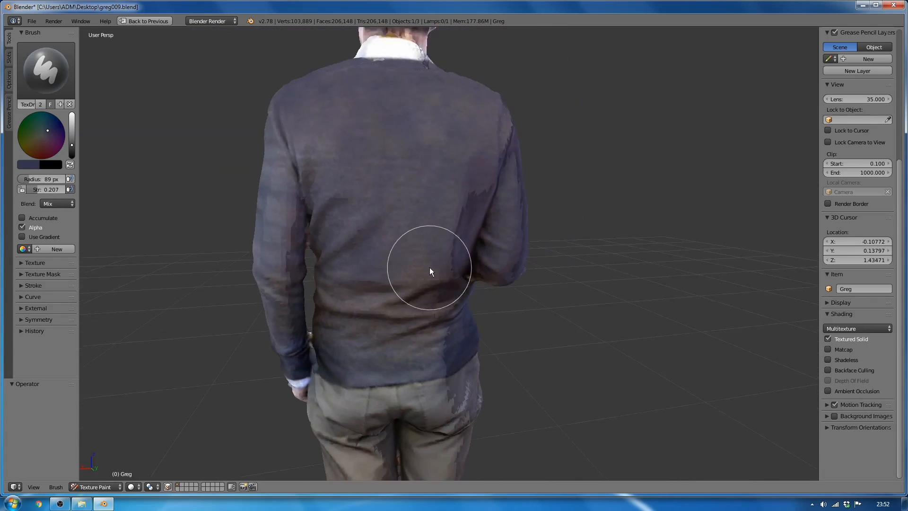
middle_drag(430, 267, 365, 315)
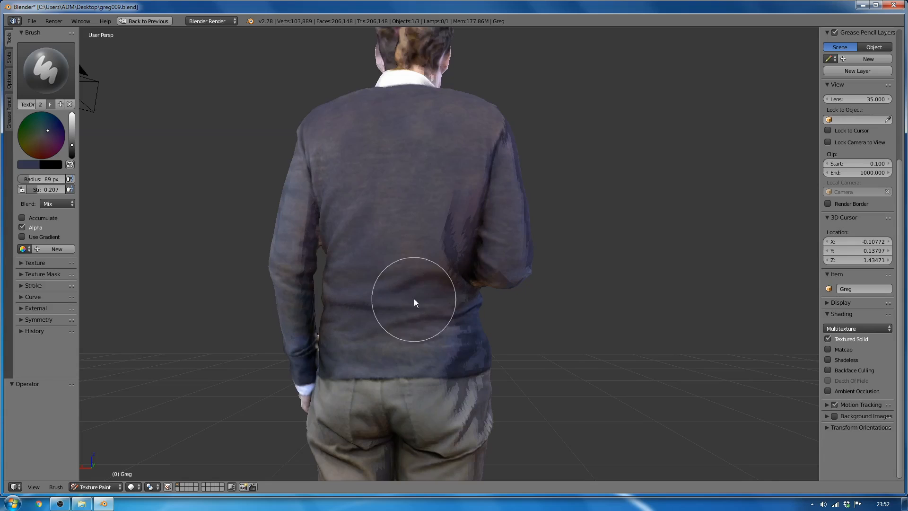
middle_drag(415, 298, 393, 303)
middle_drag(444, 322, 402, 326)
- Tint the remaining brown patches on the sweater's side and around the raised arm's elbow with the sampled blue
scroll(449, 291, up, 3)
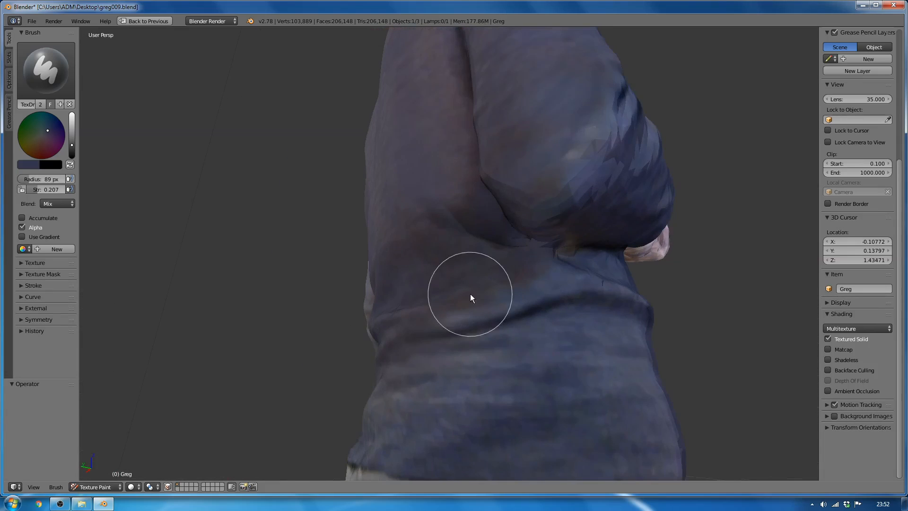
scroll(492, 325, up, 1)
scroll(492, 326, down, 5)
middle_drag(492, 325, 320, 225)
scroll(350, 311, up, 5)
scroll(331, 379, down, 2)
scroll(346, 294, down, 2)
middle_drag(322, 308, 714, 320)
scroll(425, 298, up, 4)
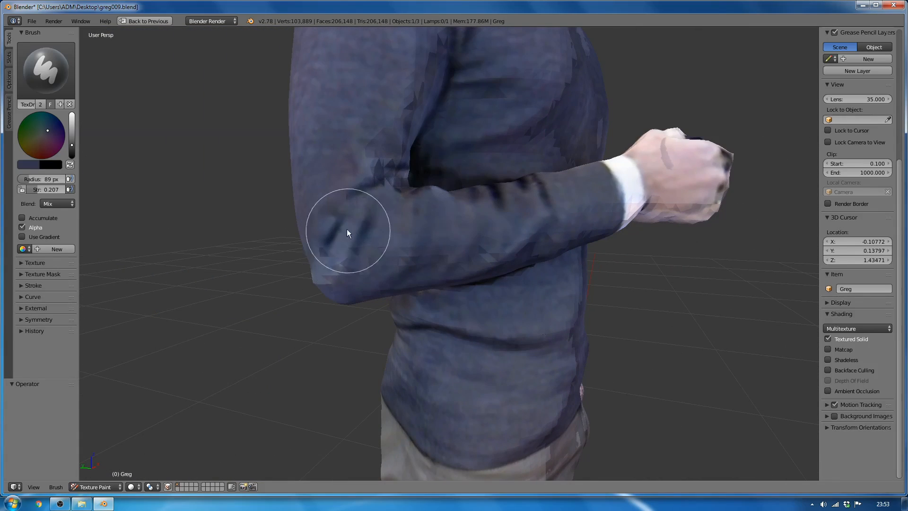
mouse_move(347, 229)
middle_down()
mouse_move(436, 205)
mouse_move(533, 270)
middle_up()
middle_drag(532, 148, 501, 199)
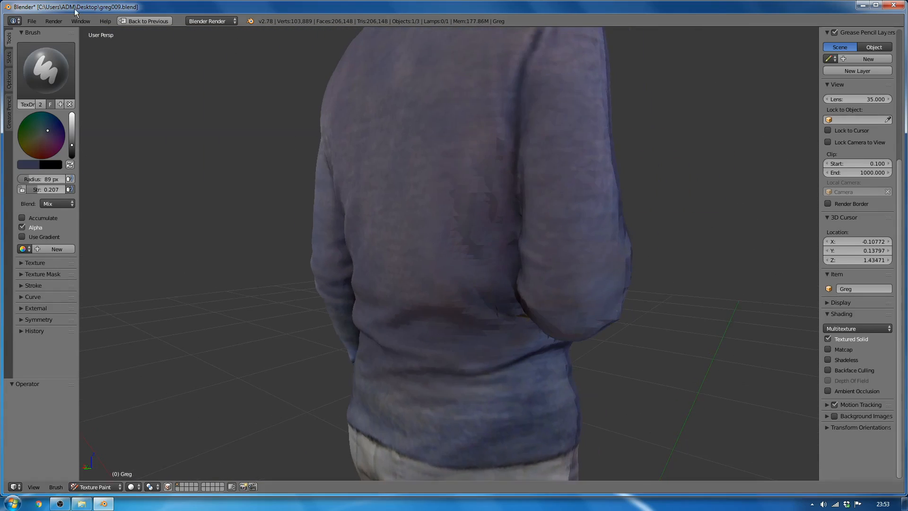
- Save the project as a new incremented version named greg010.blend
click(31, 22)
click(46, 103)
click(834, 55)
click(870, 46)
- Sample the raised fist's skin colour and paint it over the dark patches on the fist
mouse_move(662, 203)
middle_down()
mouse_move(468, 212)
mouse_move(509, 233)
mouse_move(446, 243)
mouse_move(483, 208)
middle_up()
click(32, 165)
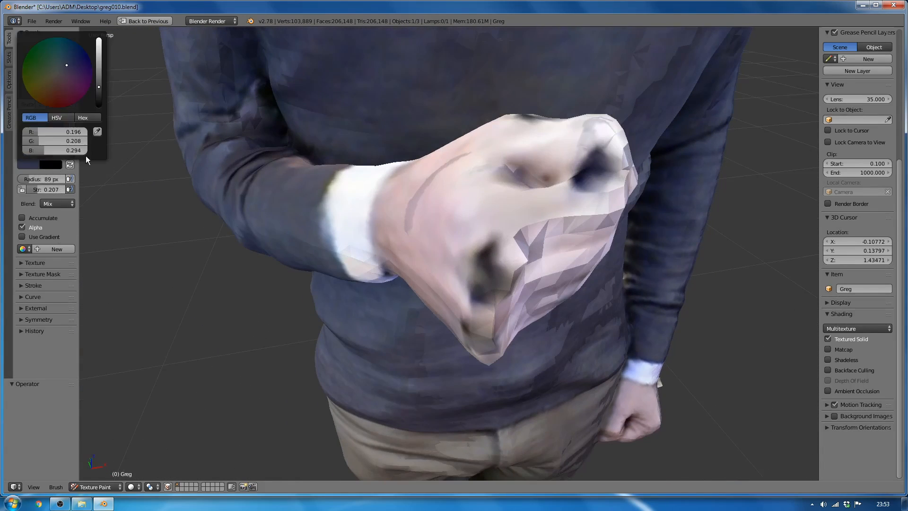
click(95, 133)
click(445, 238)
middle_drag(493, 272, 500, 242)
mouse_move(450, 117)
middle_down()
mouse_move(376, 167)
mouse_move(387, 220)
mouse_move(434, 239)
mouse_move(320, 200)
middle_up()
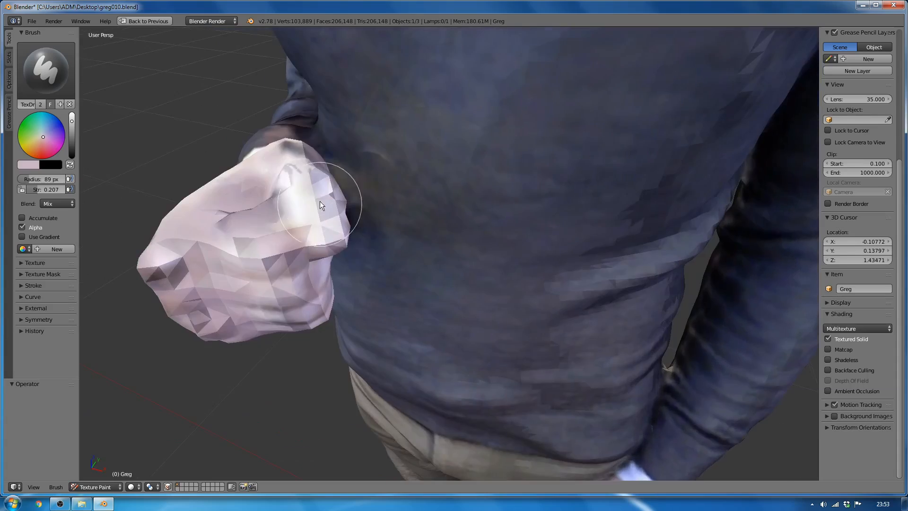
middle_drag(278, 170, 375, 199)
- Sample the sweater's front colour and paint it over the discoloured area of the belly beside the raised fist
click(32, 164)
click(96, 133)
click(424, 331)
middle_drag(424, 294, 382, 310)
scroll(393, 319, down, 8)
scroll(382, 310, up, 3)
click(370, 295)
drag(347, 255, 338, 240)
- Resample blue tones from the sweater's front and paint them over the dark, brownish area next to the raised fist
click(33, 165)
click(95, 132)
click(348, 268)
scroll(327, 229, up, 2)
middle_drag(323, 225, 330, 230)
click(32, 165)
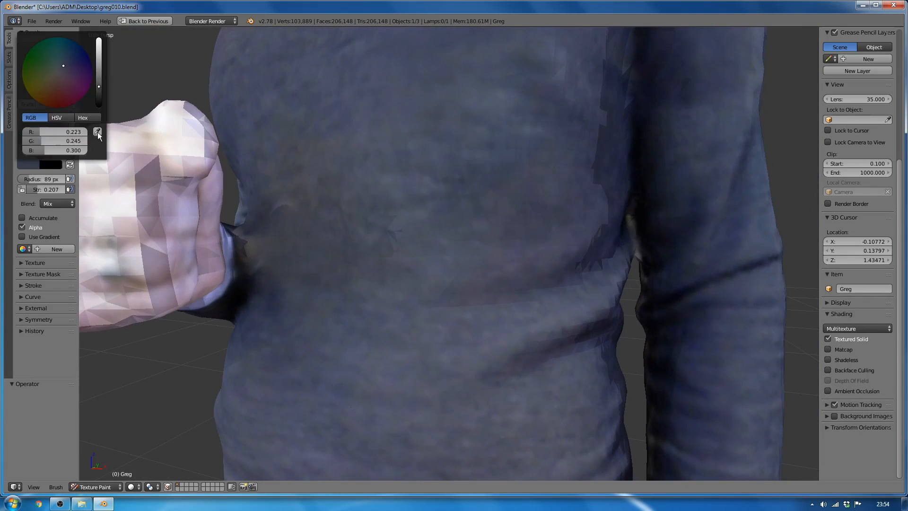
click(98, 132)
click(267, 308)
drag(259, 262, 286, 198)
scroll(351, 328, down, 3)
- Set the brush strength to 0.180 and tint the lowered arm's sleeve from upper arm to forearm with the sampled blue
mouse_move(350, 328)
middle_down()
mouse_move(492, 370)
mouse_move(428, 379)
mouse_move(475, 381)
mouse_move(381, 264)
mouse_move(467, 308)
mouse_move(468, 282)
middle_up()
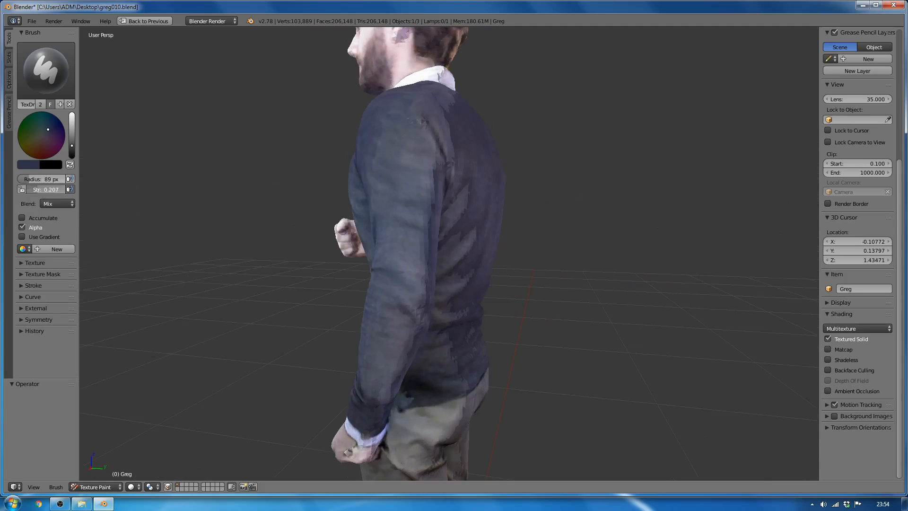
drag(47, 190, 46, 190)
drag(411, 149, 399, 347)
mouse_move(395, 349)
middle_down()
mouse_move(555, 282)
mouse_move(708, 280)
middle_up()
scroll(555, 282, down, 3)
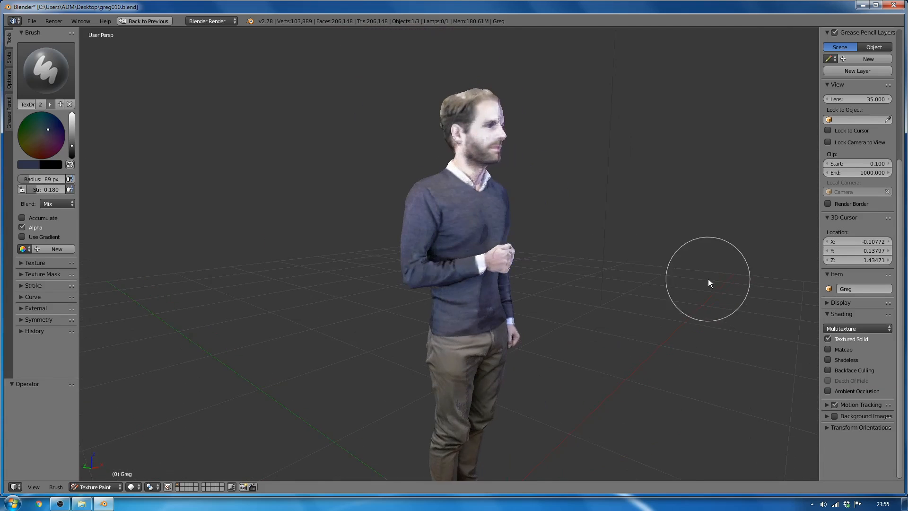
- Save the project, and save it again as a new incremented version named greg011.blend
click(31, 21)
click(51, 93)
click(31, 21)
click(59, 103)
click(835, 56)
click(865, 45)
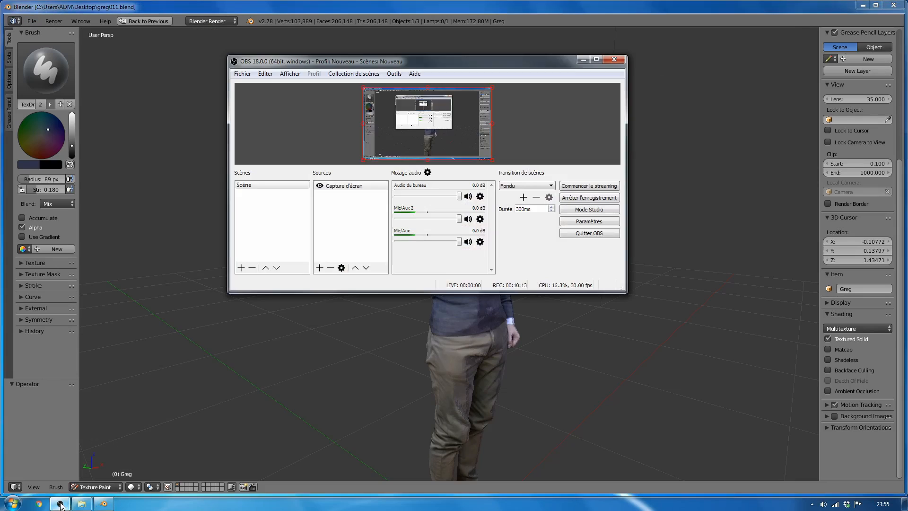
- Sample the skin colour on the back of the lowered hand as the paint colour
scroll(544, 328, up, 6)
click(29, 164)
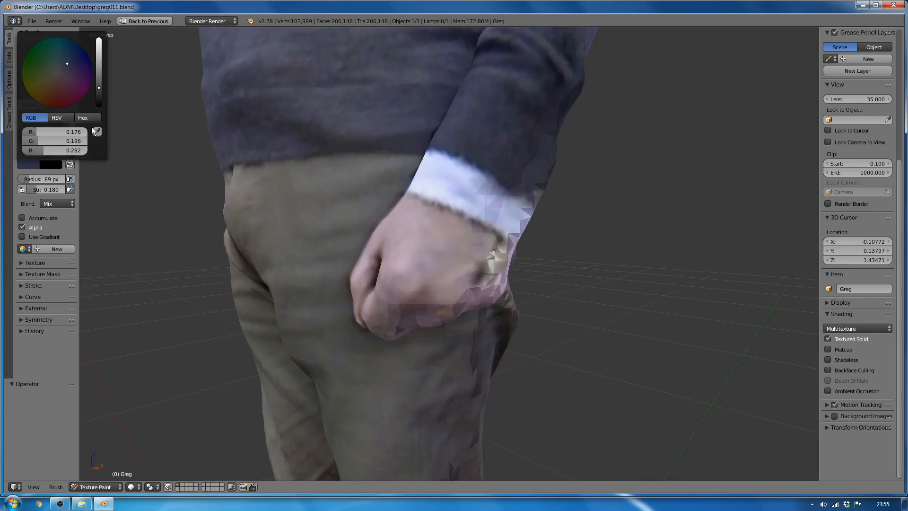
click(94, 130)
click(433, 265)
- Smooth the jagged bump near the lowered hand's wrist in Sculpt Mode, and return to Texture Paint mode
middle_drag(511, 326, 440, 322)
scroll(379, 275, up, 4)
click(97, 487)
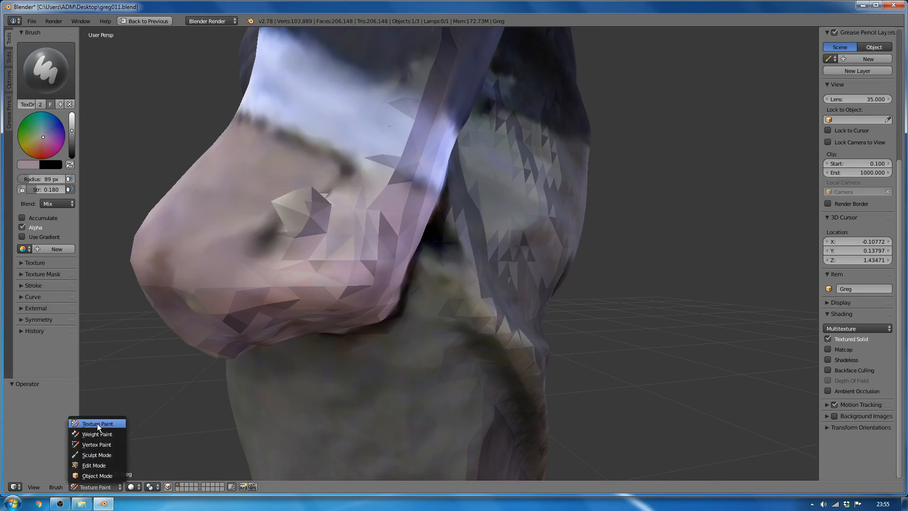
click(97, 457)
drag(304, 217, 300, 213)
mouse_move(300, 212)
middle_down()
mouse_move(359, 266)
mouse_move(355, 291)
middle_up()
click(43, 74)
click(153, 487)
click(158, 424)
- Resample the lowered hand's skin colour and paint over the dark stain beside the smoothed bump
click(28, 164)
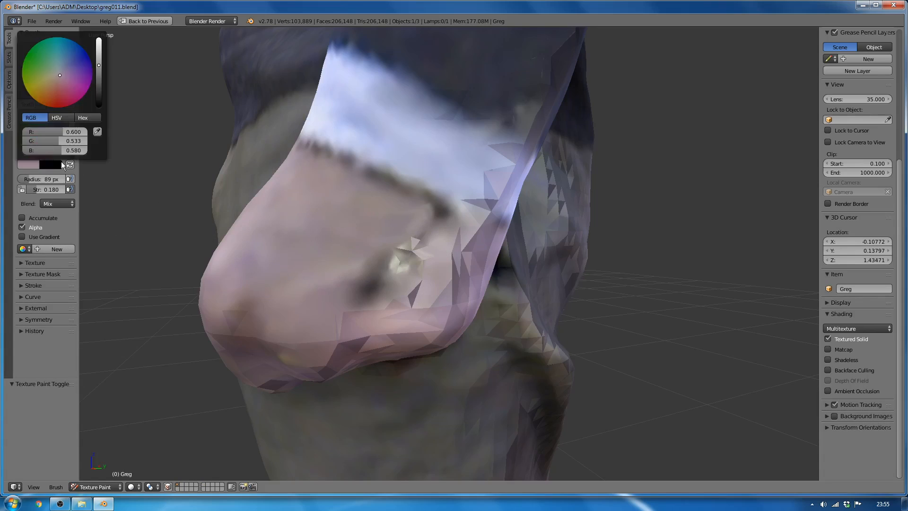
click(95, 131)
click(314, 289)
mouse_move(364, 287)
mouse_down()
mouse_move(396, 273)
mouse_move(356, 275)
mouse_up()
scroll(356, 276, down, 4)
mouse_move(350, 279)
middle_down()
mouse_move(382, 296)
mouse_move(356, 302)
middle_up()
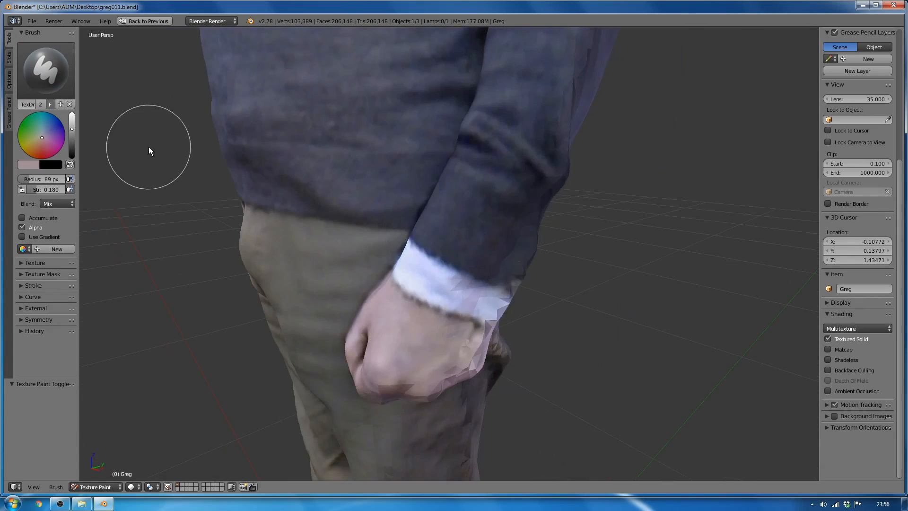
- Switch to Sculpt Mode and smooth the jagged mesh along the back edge of the lowered arm's cuff
middle_drag(148, 146, 69, 93)
click(97, 486)
click(96, 458)
scroll(434, 221, up, 4)
middle_drag(433, 220, 455, 210)
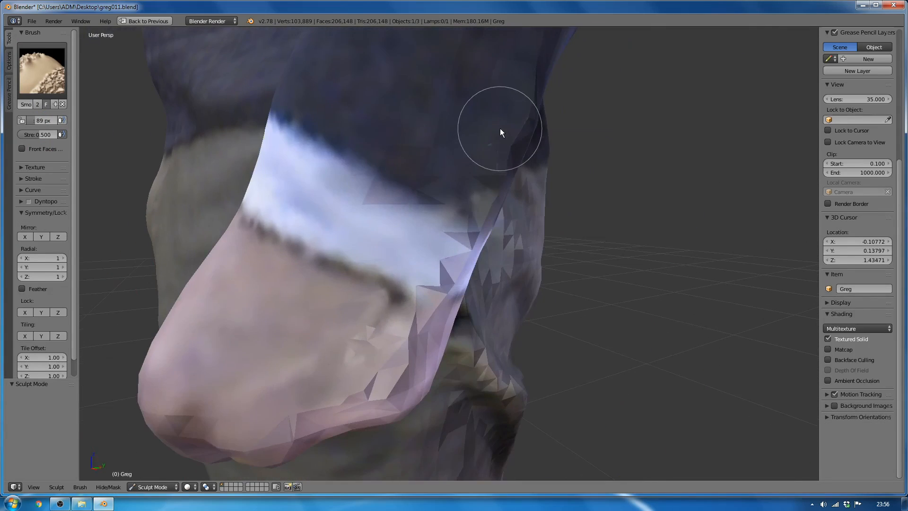
drag(471, 220, 460, 246)
scroll(478, 307, down, 5)
middle_drag(479, 307, 433, 303)
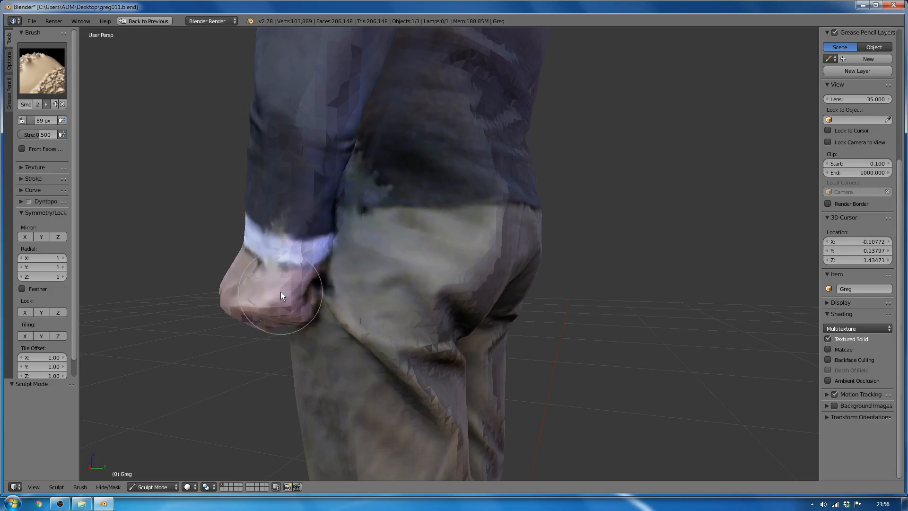
- Return to Texture Paint mode and take the dark sweater tone as the paint colour
mouse_move(280, 292)
middle_down()
mouse_move(301, 287)
mouse_move(453, 327)
mouse_move(436, 272)
mouse_move(453, 316)
mouse_move(487, 352)
middle_up()
scroll(453, 316, up, 2)
click(138, 486)
click(137, 476)
click(137, 486)
click(140, 424)
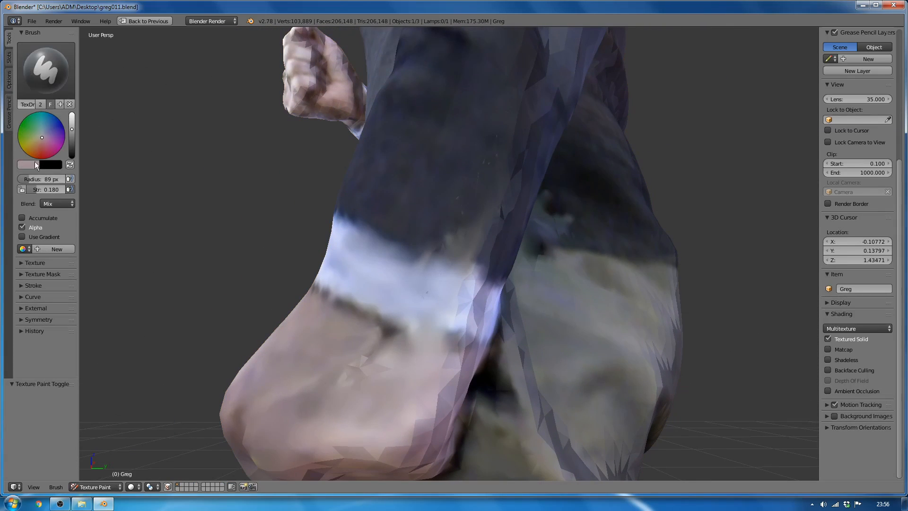
scroll(483, 242, down, 10)
middle_drag(445, 275, 483, 304)
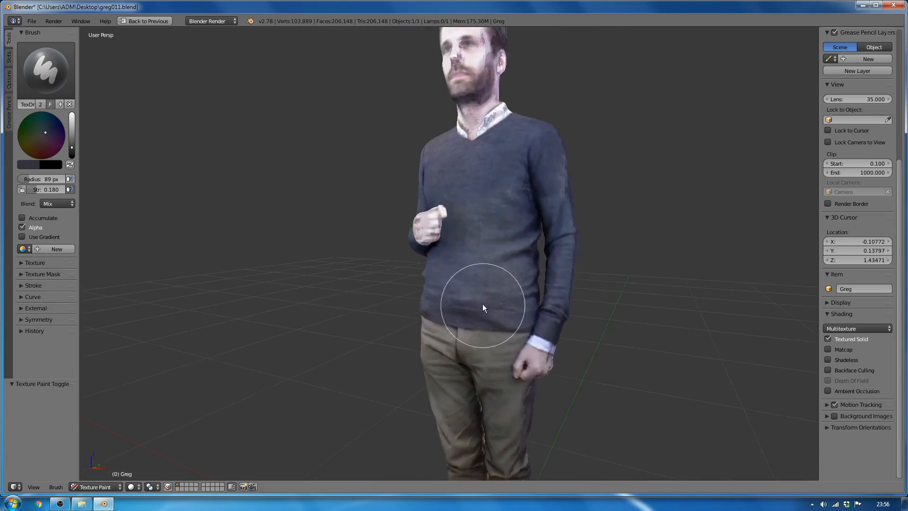
- Switch to Sculpt Mode with the Grab brush for the raised fist, and save the file
scroll(483, 304, up, 4)
middle_drag(398, 203, 442, 228)
scroll(377, 296, up, 3)
click(95, 487)
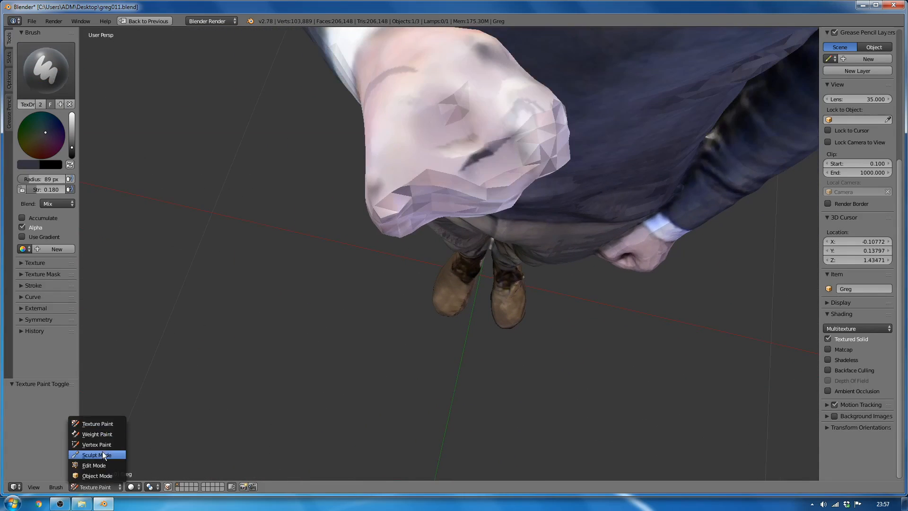
click(101, 454)
key(g)
mouse_move(424, 189)
middle_down()
mouse_move(453, 188)
mouse_move(432, 183)
middle_up()
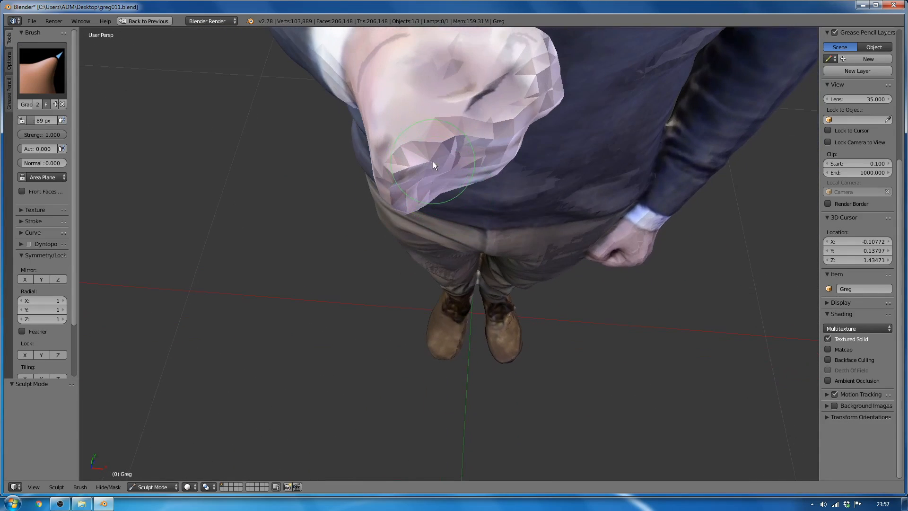
click(31, 21)
click(38, 96)
- Reshape the lower edge of the raised fist with the Grab brush
mouse_move(413, 250)
middle_down()
mouse_move(424, 239)
mouse_move(429, 247)
middle_up()
scroll(429, 247, up, 2)
drag(441, 216, 436, 214)
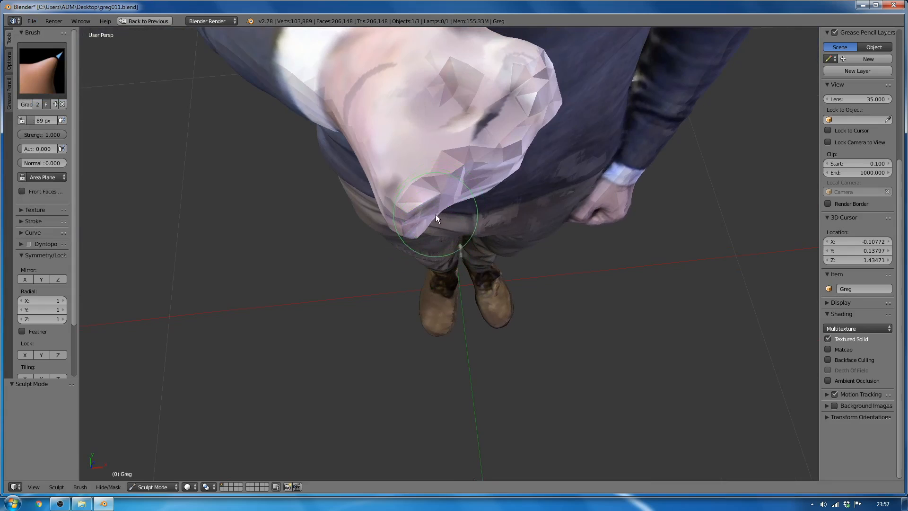
mouse_move(472, 175)
middle_down()
mouse_move(458, 142)
mouse_move(399, 219)
mouse_move(429, 124)
mouse_move(569, 170)
middle_up()
scroll(422, 120, down, 3)
scroll(467, 98, up, 4)
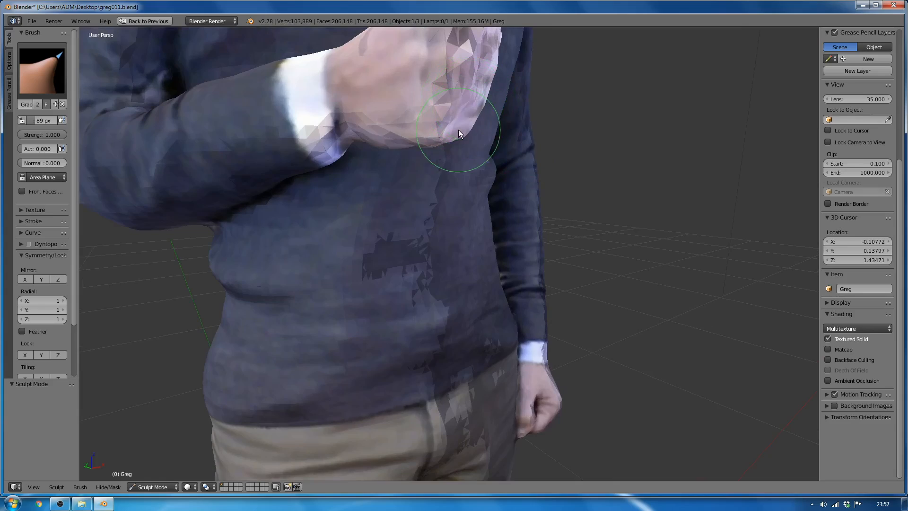
- Examine the back of the head and the neck for remaining mesh and texture flaws
middle_drag(506, 177, 428, 187)
scroll(454, 273, up, 3)
middle_drag(454, 272, 458, 314)
scroll(510, 252, down, 5)
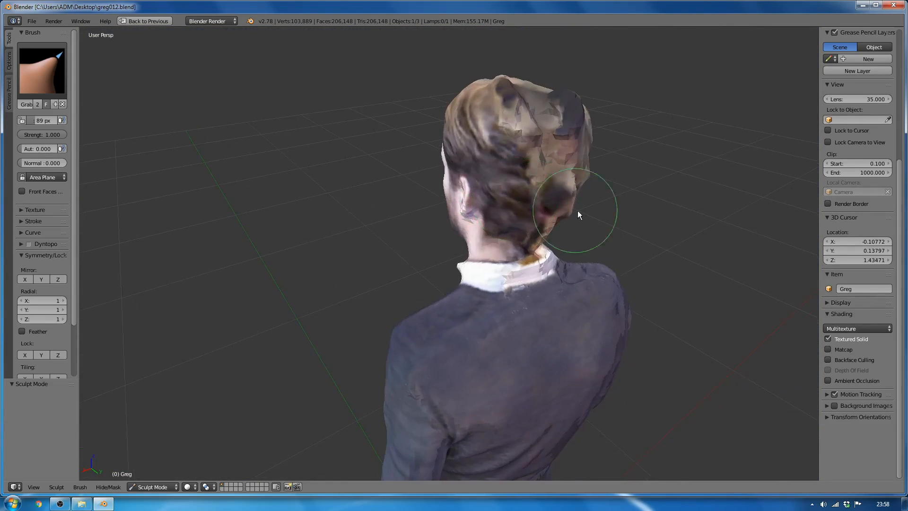
middle_drag(577, 211, 478, 172)
middle_drag(405, 202, 465, 193)
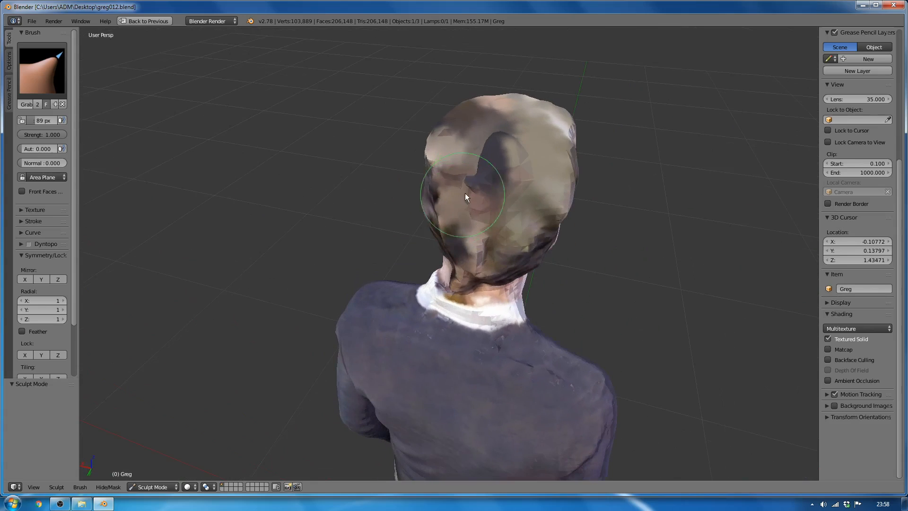
click(35, 81)
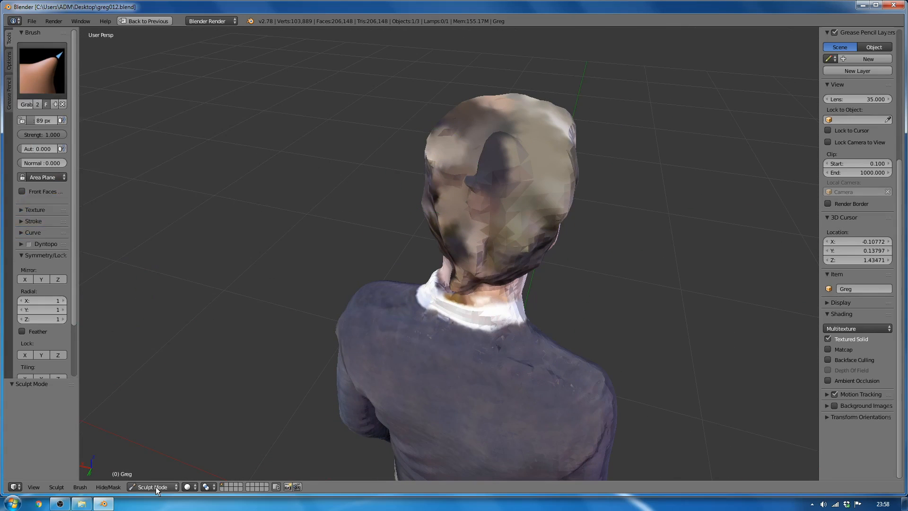
- Switch to the Smooth brush and smooth the rough facets around the dark hollow on the back of the head
click(39, 75)
click(266, 121)
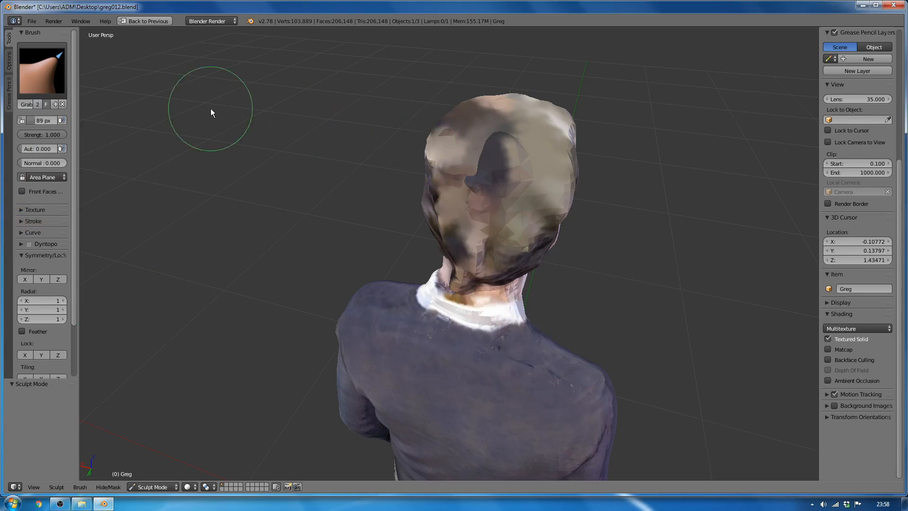
click(42, 70)
click(263, 181)
scroll(501, 194, up, 2)
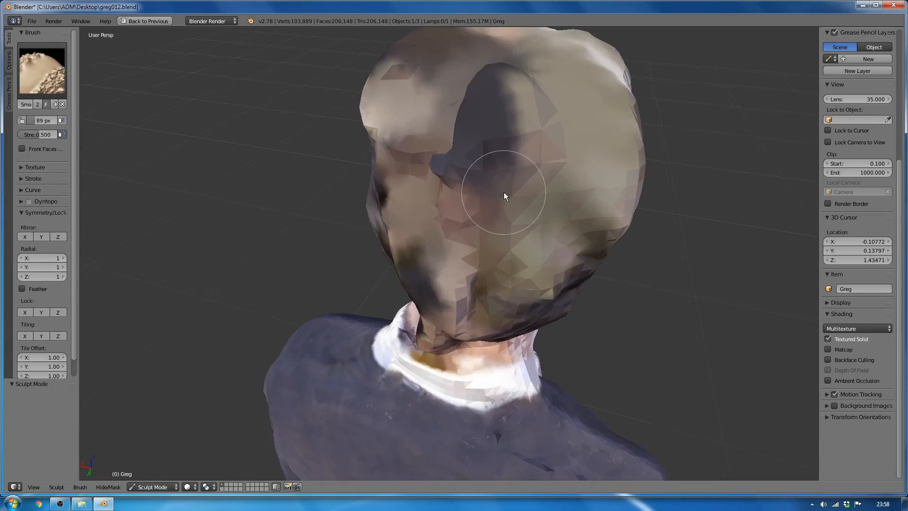
scroll(502, 182, down, 1)
mouse_move(495, 124)
mouse_down()
mouse_move(493, 100)
mouse_move(501, 114)
mouse_up()
- Smooth the upper back of the head and the dented crown
mouse_move(501, 113)
middle_down()
mouse_move(517, 162)
mouse_move(552, 171)
mouse_move(544, 169)
middle_up()
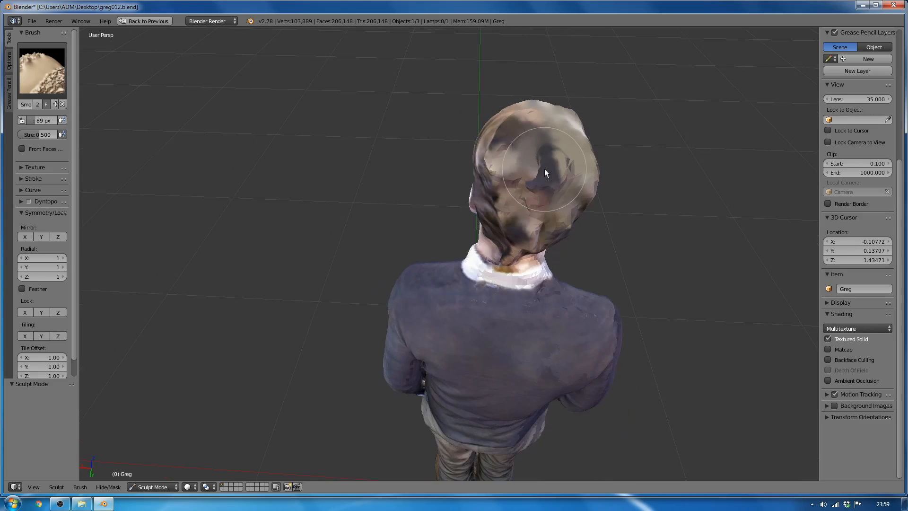
drag(544, 168, 526, 169)
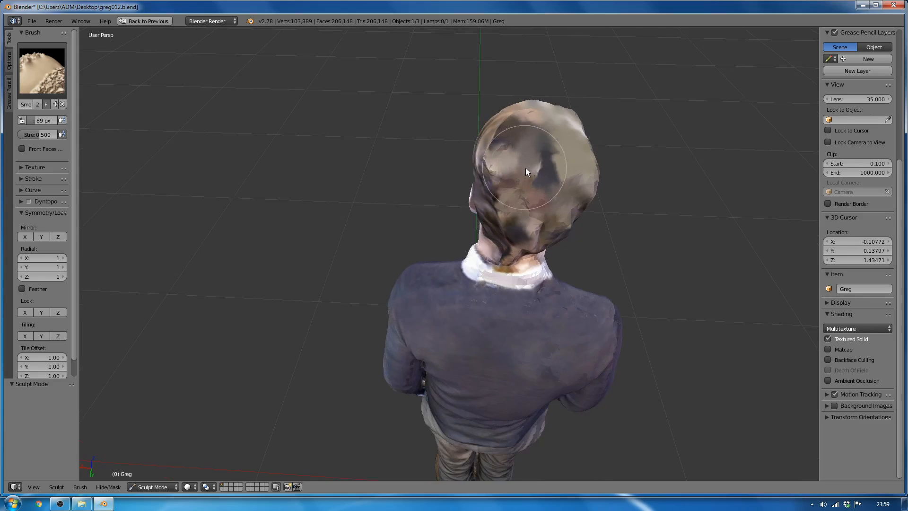
mouse_move(526, 169)
middle_down()
mouse_move(574, 184)
mouse_move(597, 170)
middle_up()
scroll(513, 110, up, 1)
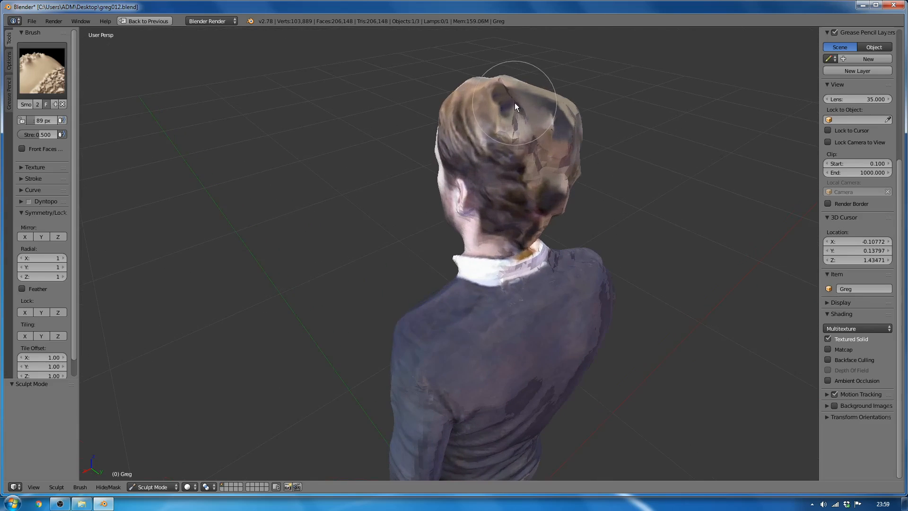
mouse_move(524, 121)
shift+middle_down()
mouse_move(518, 163)
mouse_move(505, 177)
shift+middle_up()
scroll(505, 175, up, 3)
mouse_move(489, 172)
mouse_down()
mouse_move(487, 200)
mouse_move(477, 198)
mouse_move(486, 149)
mouse_move(472, 131)
mouse_up()
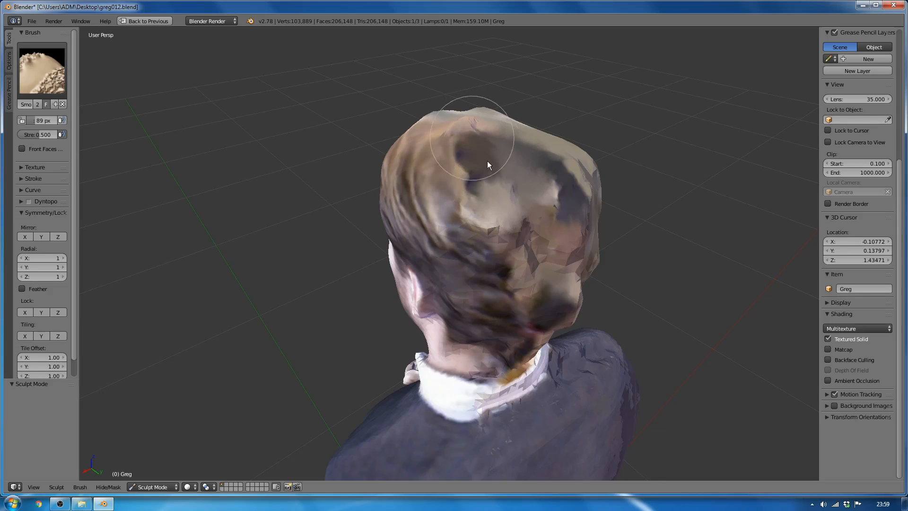
- Smooth the remaining jagged facets from the back of the head down towards the nape
middle_drag(501, 176, 497, 206)
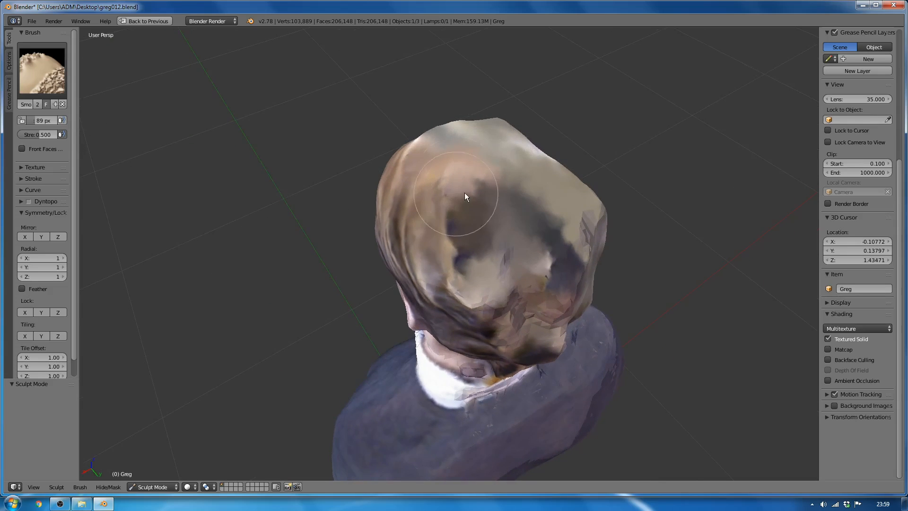
mouse_move(526, 251)
middle_down()
mouse_move(584, 196)
mouse_move(527, 212)
middle_up()
mouse_move(536, 261)
middle_down()
mouse_move(446, 268)
mouse_move(303, 238)
mouse_move(339, 162)
mouse_move(348, 198)
mouse_move(304, 215)
mouse_move(341, 195)
mouse_move(396, 236)
mouse_move(427, 233)
mouse_move(443, 251)
mouse_move(453, 246)
mouse_move(452, 198)
mouse_move(361, 243)
mouse_move(450, 251)
mouse_move(453, 212)
middle_up()
mouse_move(441, 158)
middle_down()
mouse_move(504, 253)
mouse_move(456, 282)
mouse_move(451, 265)
mouse_move(486, 266)
mouse_move(470, 264)
mouse_move(495, 347)
mouse_move(478, 230)
middle_up()
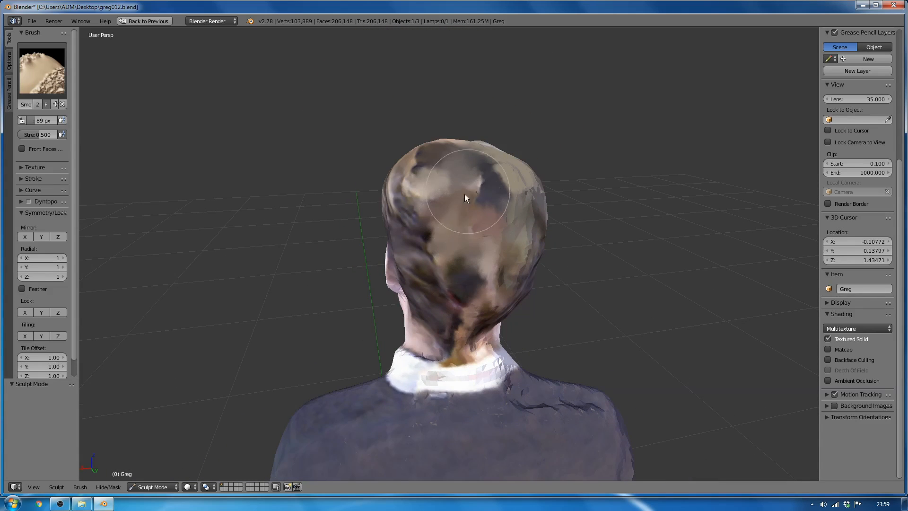
mouse_move(495, 269)
middle_down()
mouse_move(427, 275)
mouse_move(404, 257)
mouse_move(436, 282)
mouse_move(543, 297)
mouse_move(501, 282)
middle_up()
- Switch to the Grab brush and reshape the uneven rear contour of the head below the crown
click(42, 70)
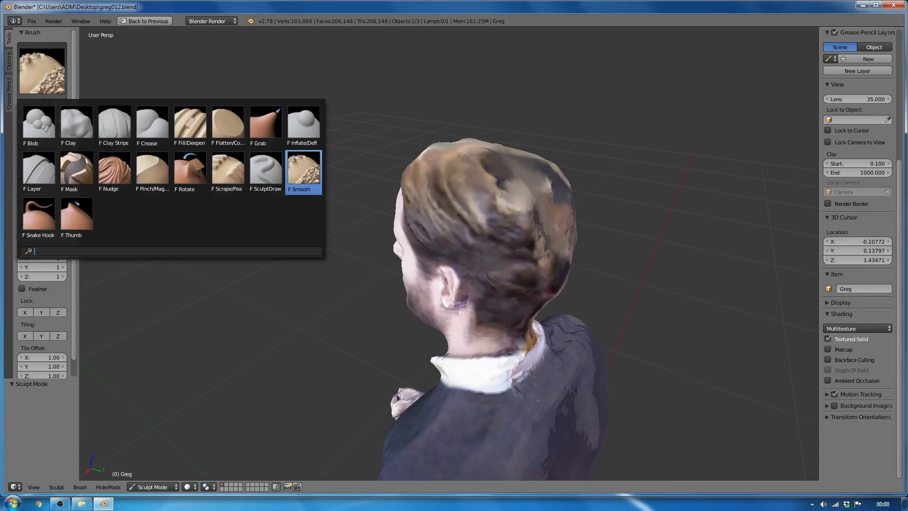
click(264, 125)
scroll(493, 165, up, 3)
mouse_move(493, 165)
middle_down()
mouse_move(471, 241)
mouse_move(426, 239)
mouse_move(441, 233)
middle_up()
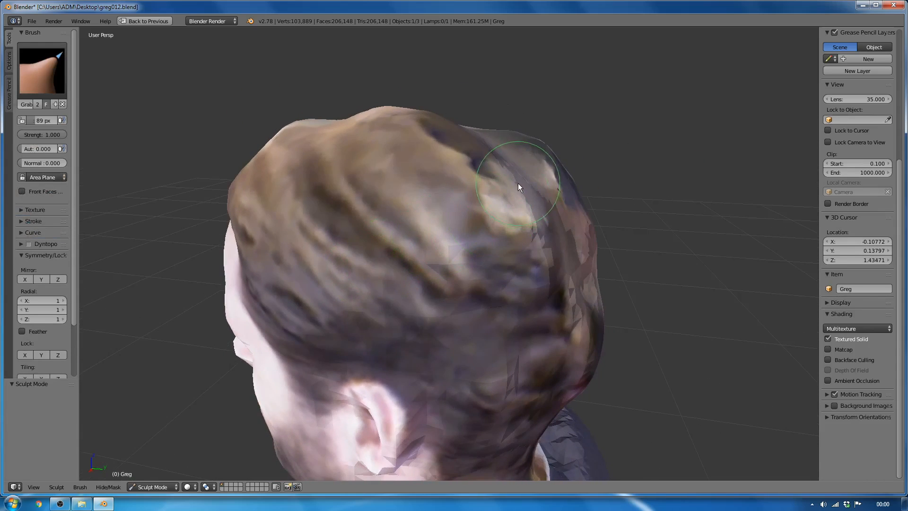
middle_drag(519, 171, 514, 175)
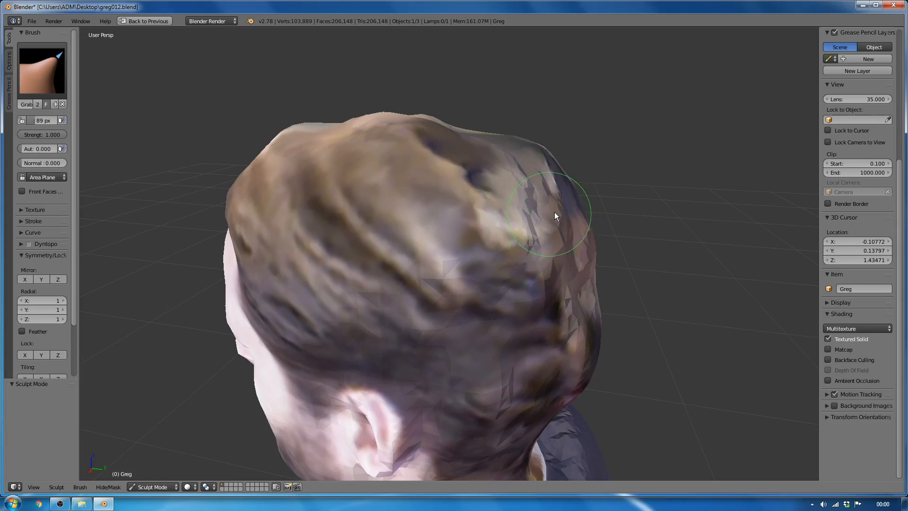
mouse_move(555, 212)
middle_down()
mouse_move(577, 276)
mouse_move(475, 325)
mouse_move(324, 287)
mouse_move(363, 285)
mouse_move(408, 134)
mouse_move(432, 157)
mouse_move(637, 194)
mouse_move(598, 211)
mouse_move(609, 244)
middle_up()
mouse_move(578, 230)
middle_down()
mouse_move(587, 203)
mouse_move(545, 208)
mouse_move(546, 193)
mouse_move(344, 234)
middle_up()
scroll(545, 208, down, 3)
scroll(542, 206, up, 2)
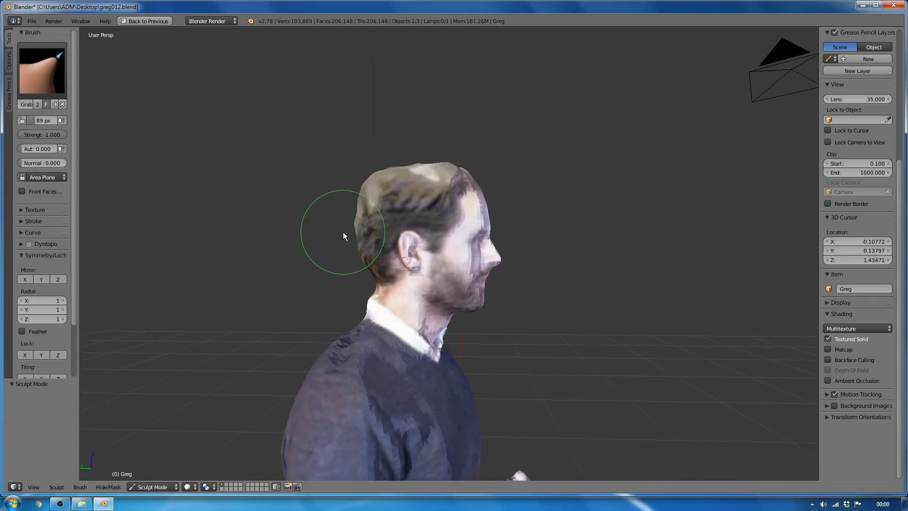
middle_drag(412, 168, 435, 174)
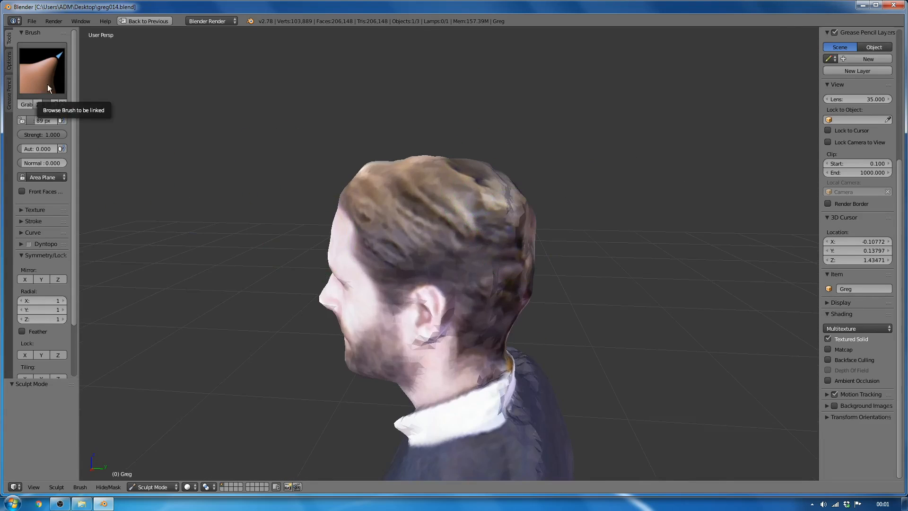
- Switch to Texture Paint mode with the Clone brush and clone hair from above the ear onto the crown
mouse_move(517, 275)
middle_down()
mouse_move(340, 280)
mouse_move(302, 270)
mouse_move(199, 403)
middle_up()
click(153, 487)
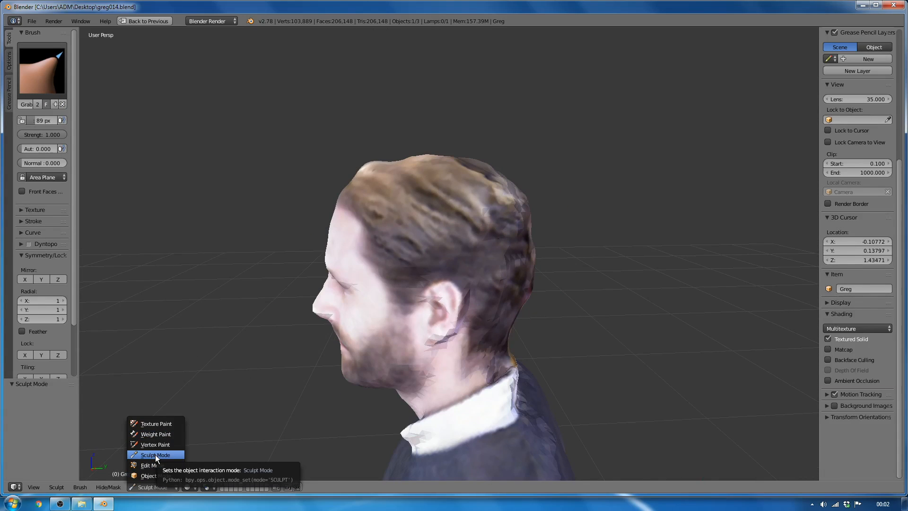
click(151, 424)
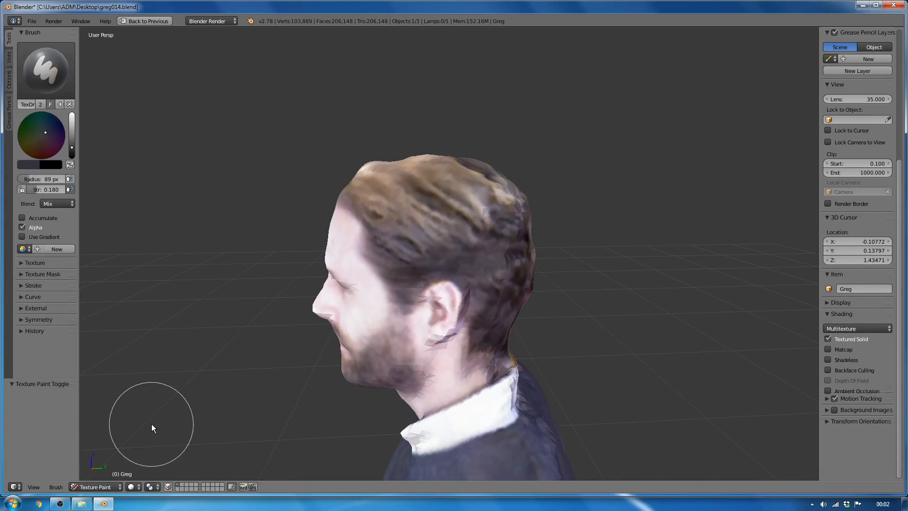
click(45, 76)
click(40, 124)
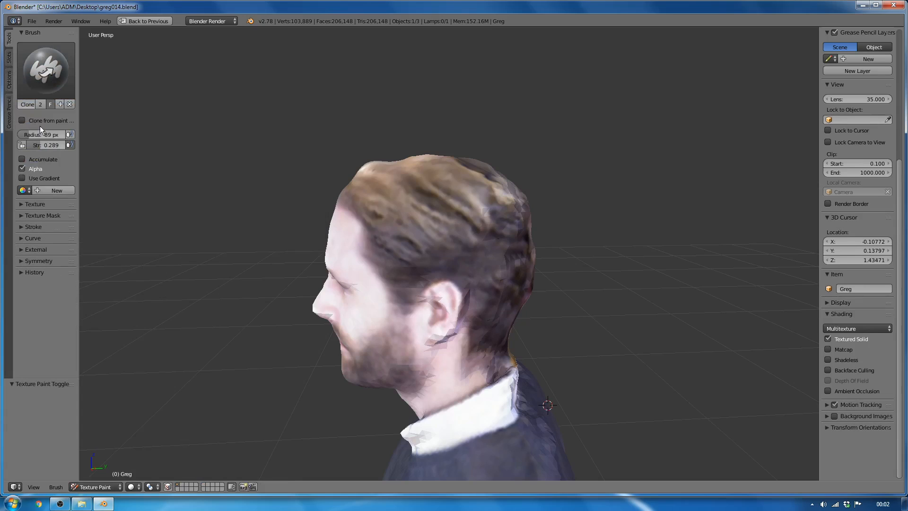
ctrl+click(433, 224)
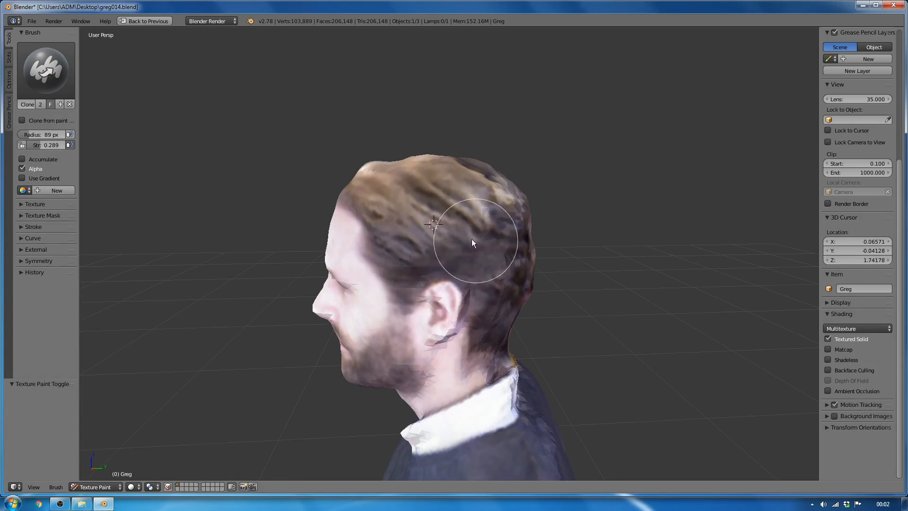
mouse_move(472, 240)
middle_down()
mouse_move(478, 268)
mouse_move(468, 285)
middle_up()
mouse_move(462, 214)
mouse_down()
mouse_move(480, 225)
mouse_move(446, 209)
mouse_move(505, 247)
mouse_move(455, 238)
mouse_move(479, 257)
mouse_move(434, 200)
mouse_up()
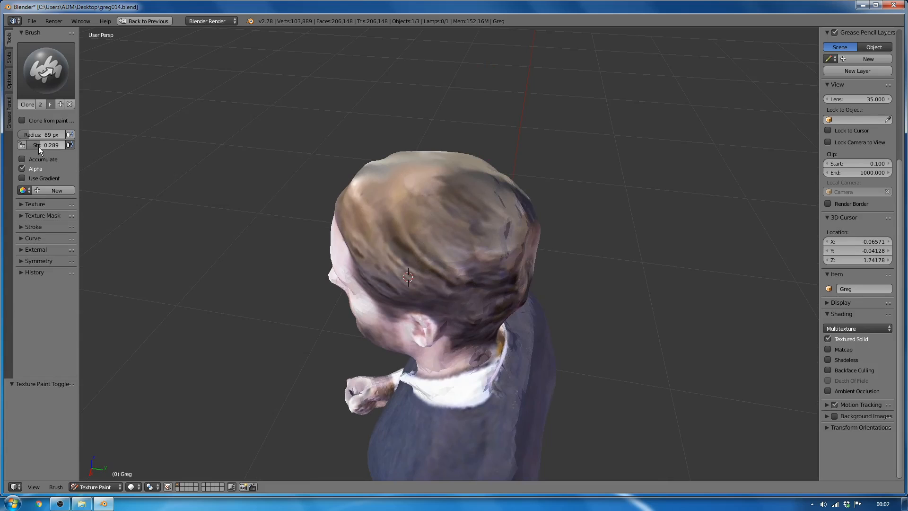
- Set the Clone brush strength to 0.577, clone hair over the side and crown of the head, and save the file
drag(38, 145, 55, 146)
mouse_move(413, 191)
middle_down()
mouse_move(465, 267)
mouse_move(412, 255)
mouse_move(425, 209)
middle_up()
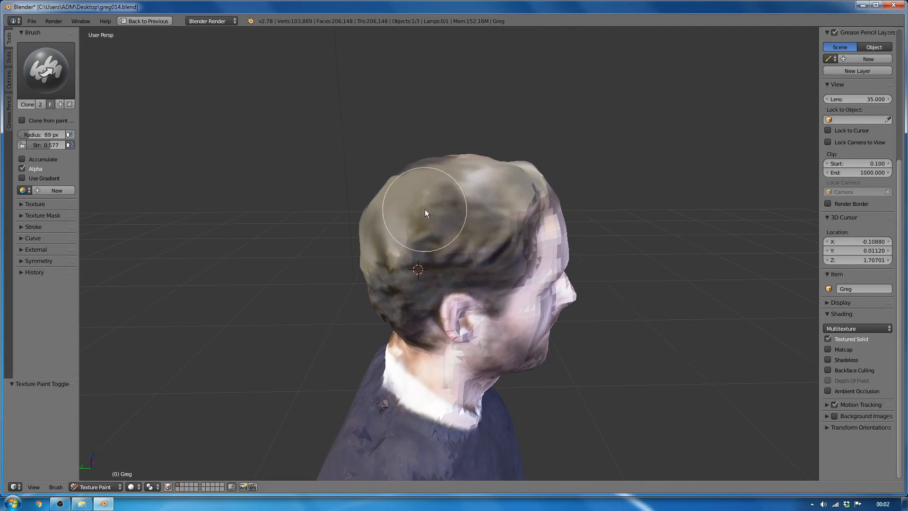
mouse_move(499, 203)
middle_down()
mouse_move(452, 245)
mouse_move(324, 307)
middle_up()
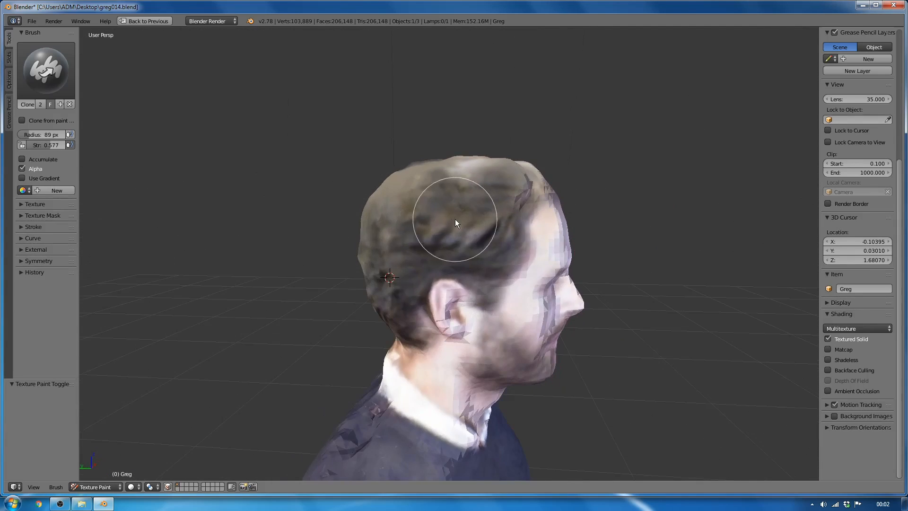
mouse_move(455, 219)
middle_down()
mouse_move(271, 288)
mouse_move(257, 331)
middle_up()
ctrl+click(409, 309)
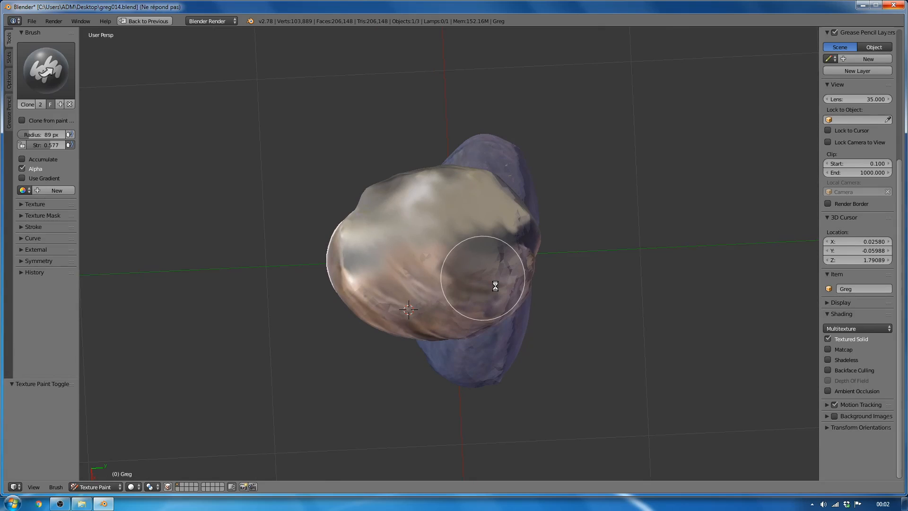
key(ctrl+s)
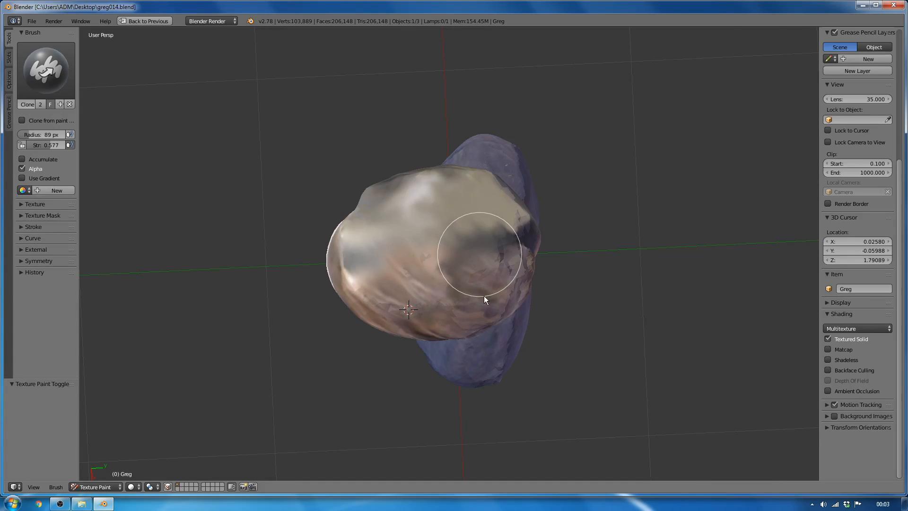
- Clone brown hair over the pale patches on top of the head and the discoloured areas down its back
mouse_move(496, 297)
middle_down()
mouse_move(421, 246)
mouse_move(356, 274)
mouse_move(359, 263)
middle_up()
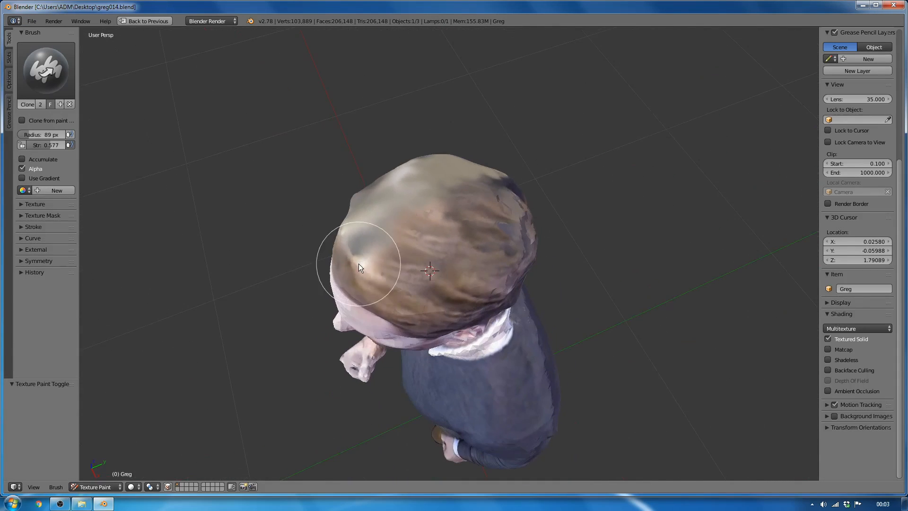
drag(396, 214, 437, 180)
mouse_move(438, 180)
middle_down()
mouse_move(459, 262)
mouse_move(410, 278)
middle_up()
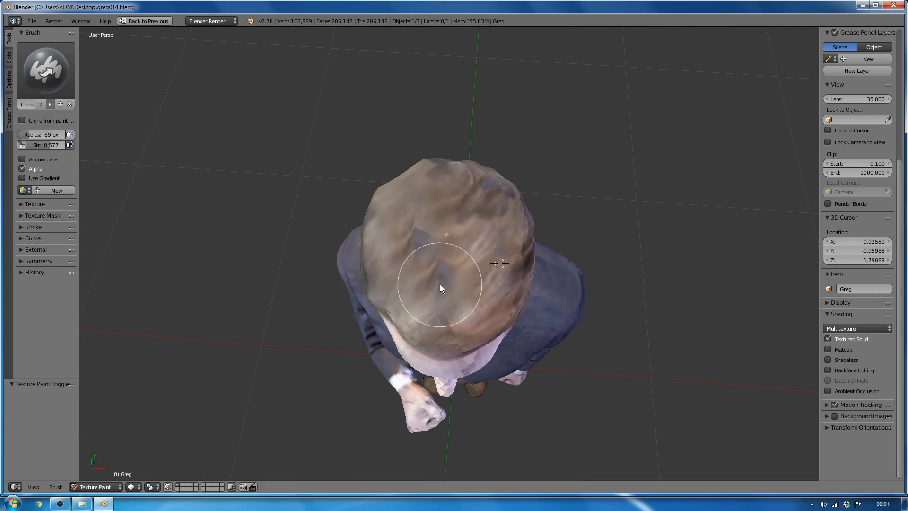
mouse_move(422, 240)
middle_down()
mouse_move(478, 269)
mouse_move(439, 276)
mouse_move(492, 279)
mouse_move(288, 285)
middle_up()
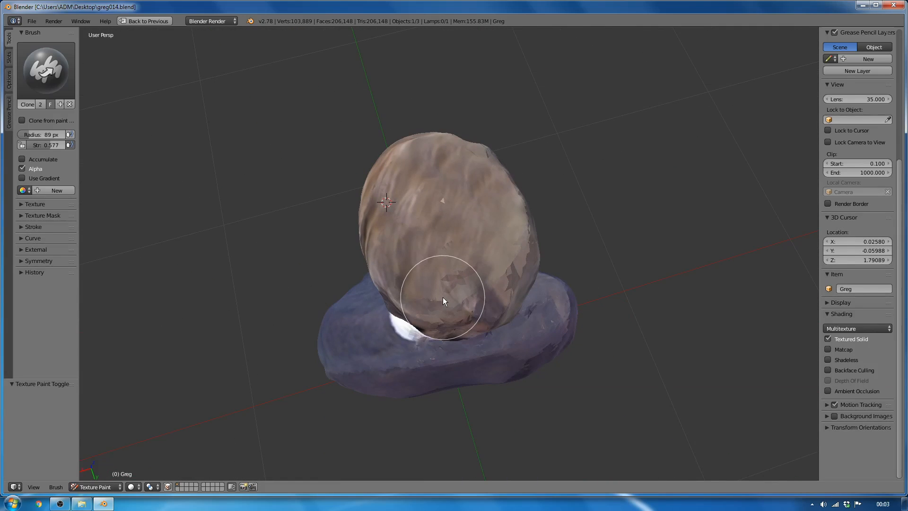
mouse_move(442, 297)
middle_down()
mouse_move(476, 283)
mouse_move(361, 229)
mouse_move(529, 207)
mouse_move(523, 290)
middle_up()
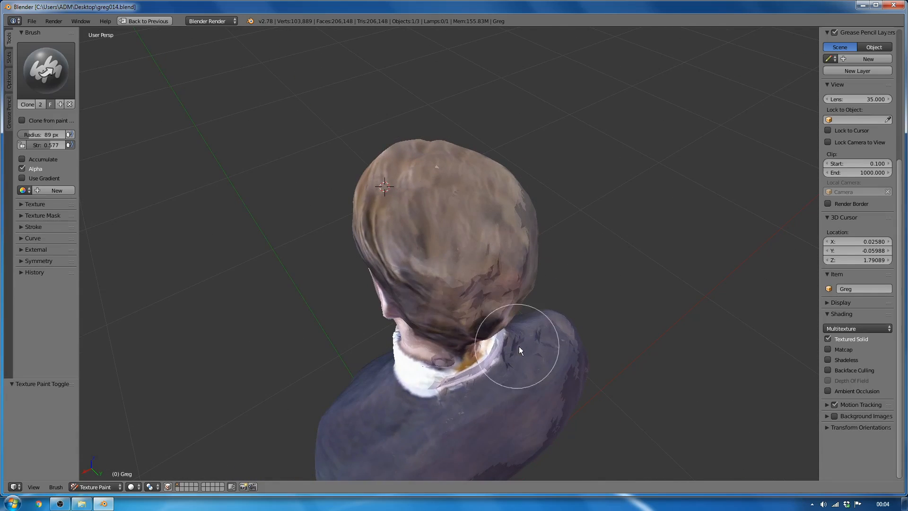
middle_drag(518, 347, 516, 303)
click(516, 303)
middle_drag(464, 354, 465, 372)
- Switch to the TexDraw brush and save the file under the incremented name greg015.blend
click(45, 70)
click(228, 116)
click(31, 21)
click(46, 103)
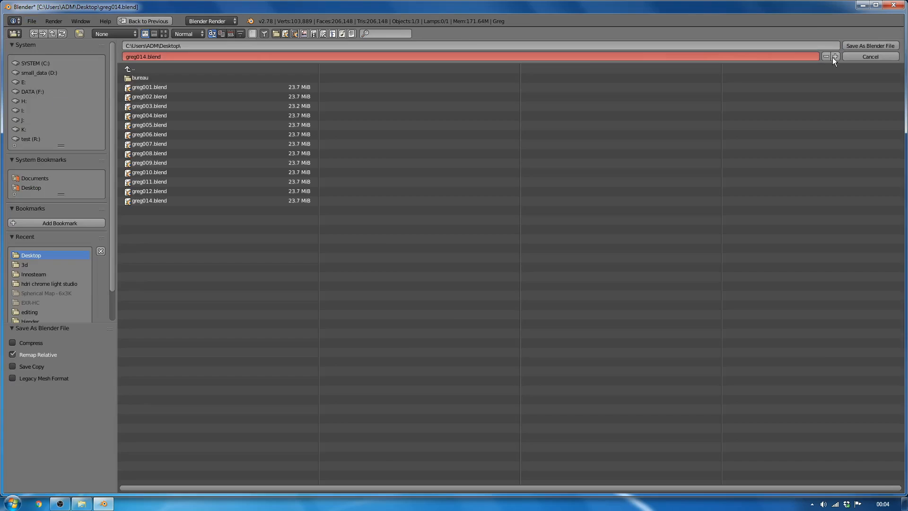
click(834, 57)
click(875, 46)
- Take the brown hair tone as paint colour with 8 px radius and 0.687 strength, and dab it on the hair
key(s)
drag(47, 179, 61, 189)
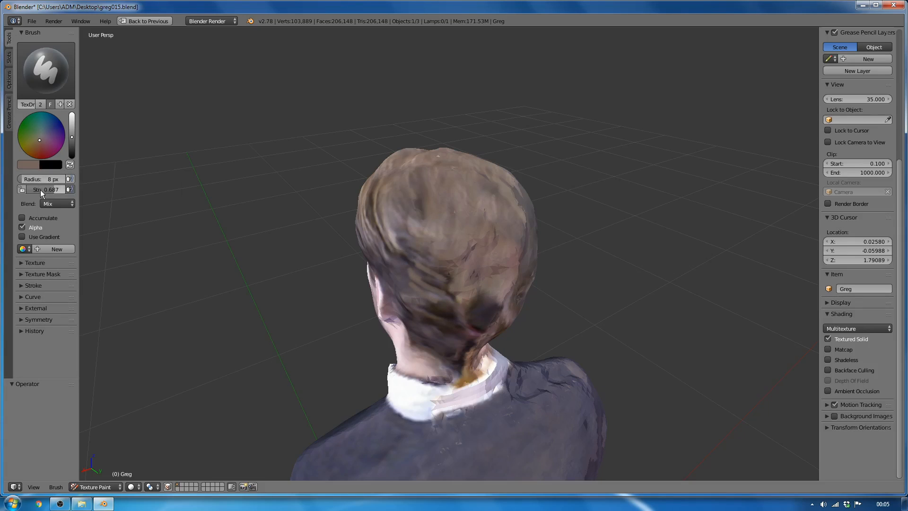
middle_drag(385, 331, 441, 267)
mouse_move(519, 316)
middle_down()
mouse_move(355, 289)
mouse_move(383, 265)
mouse_move(369, 305)
middle_up()
click(435, 185)
- Switch to the Clone brush with a 67 px radius and clone crown hair over the olive patch on the head
click(44, 71)
click(43, 128)
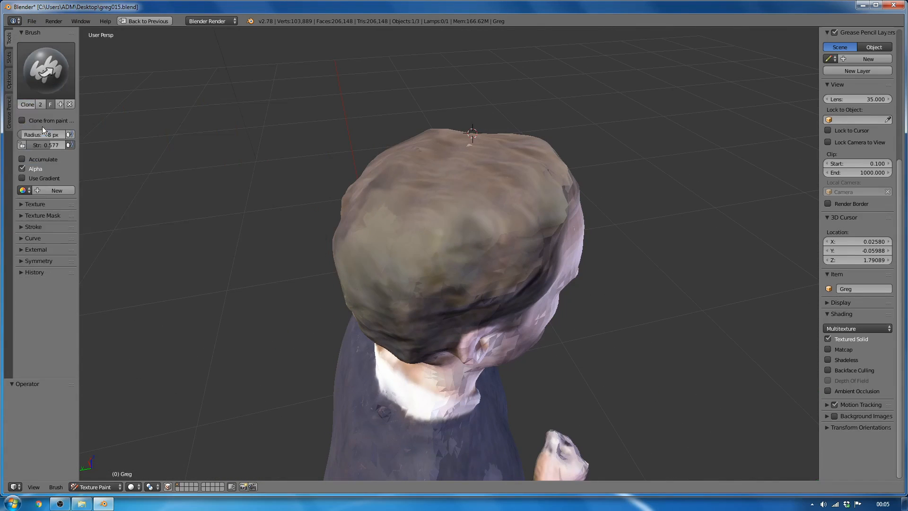
ctrl+click(454, 178)
mouse_move(41, 135)
mouse_down()
mouse_move(58, 135)
mouse_move(42, 135)
mouse_up()
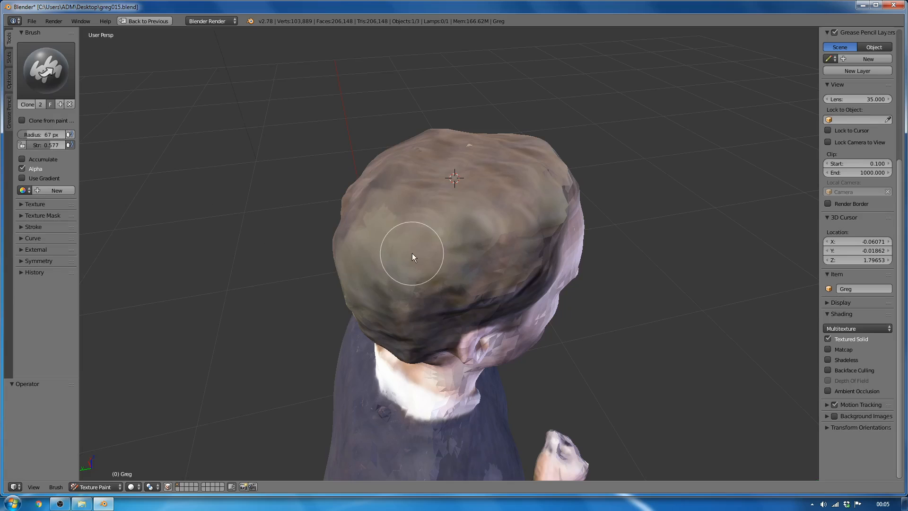
drag(413, 254, 440, 266)
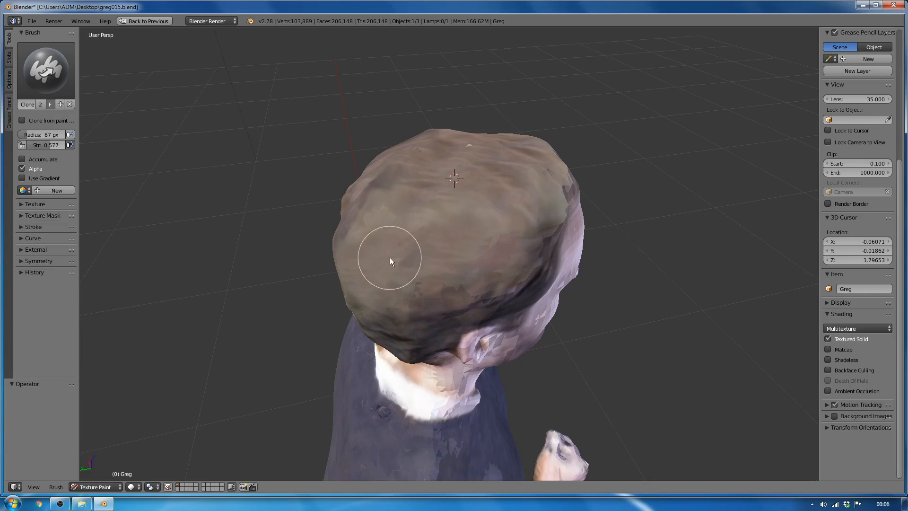
- Clone brown hair from the upper head over the lower back of the head near the hairline
middle_drag(389, 257, 478, 248)
mouse_move(407, 280)
middle_down()
mouse_move(442, 256)
mouse_move(383, 277)
middle_up()
ctrl+click(440, 191)
mouse_move(413, 298)
mouse_down()
mouse_move(481, 285)
mouse_move(435, 339)
mouse_up()
middle_drag(407, 350, 451, 331)
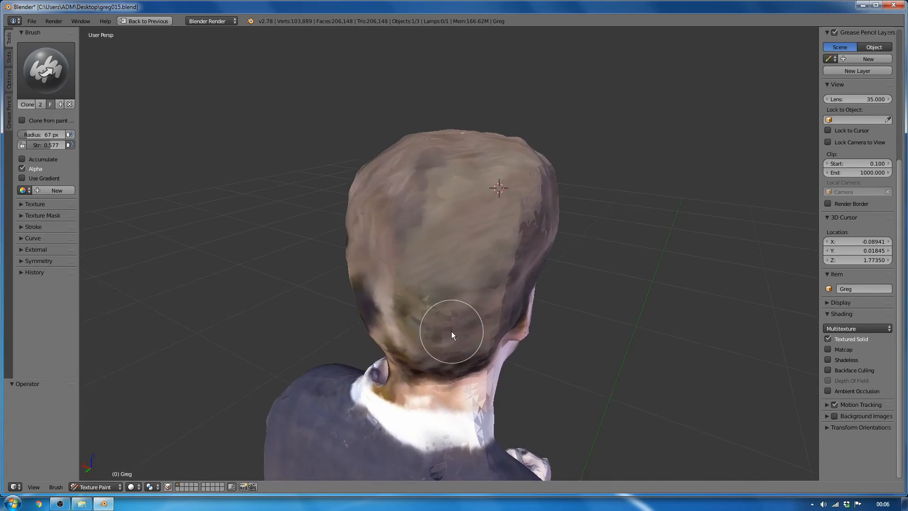
drag(452, 332, 432, 302)
- Clone hair from new source points over the lower back of the head, and set the brush strength to 0.700
ctrl+click(478, 201)
middle_drag(418, 268, 436, 291)
ctrl+click(405, 219)
drag(458, 322, 475, 278)
drag(46, 145, 51, 145)
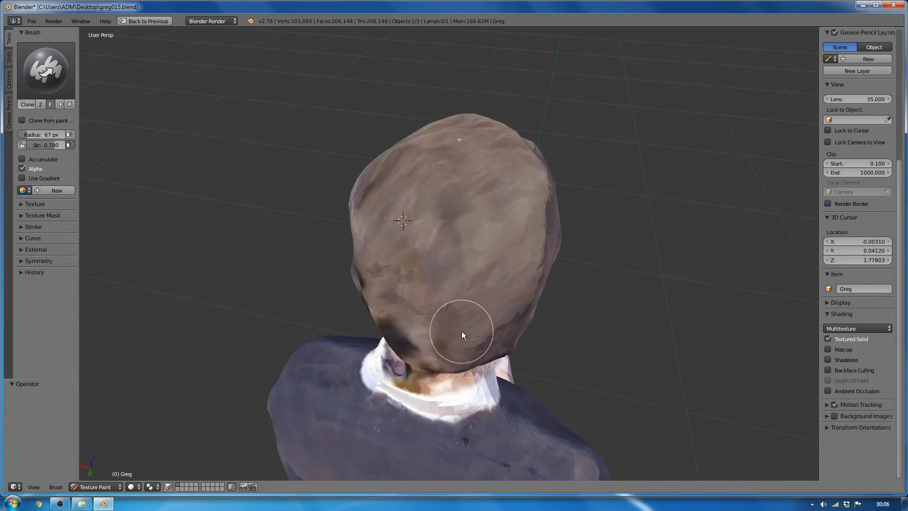
- Clone brown hair over the dark blotches above the nape
middle_drag(462, 331, 481, 285)
middle_drag(412, 357, 434, 199)
ctrl+click(435, 199)
drag(422, 259, 456, 350)
- Clone neck skin over the orange stain between the hairline and the white collar
scroll(463, 389, up, 4)
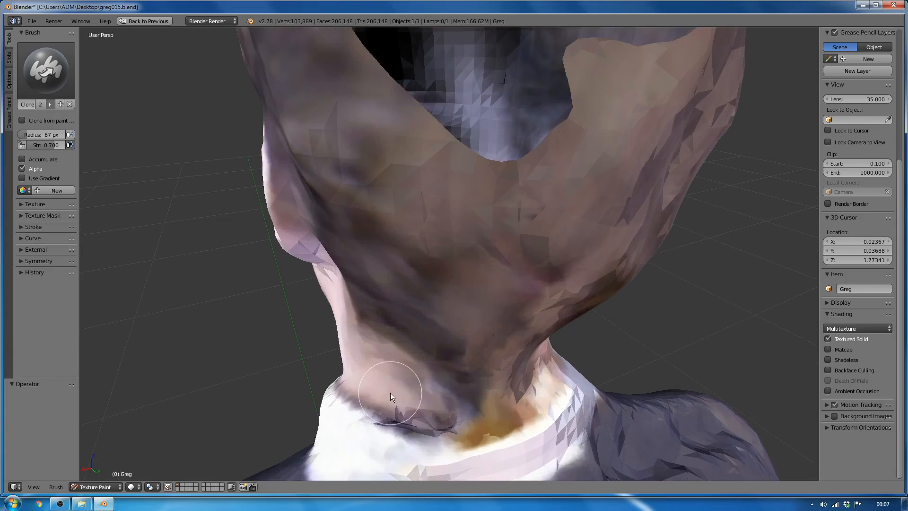
ctrl+click(390, 387)
drag(478, 404, 471, 409)
scroll(470, 409, down, 4)
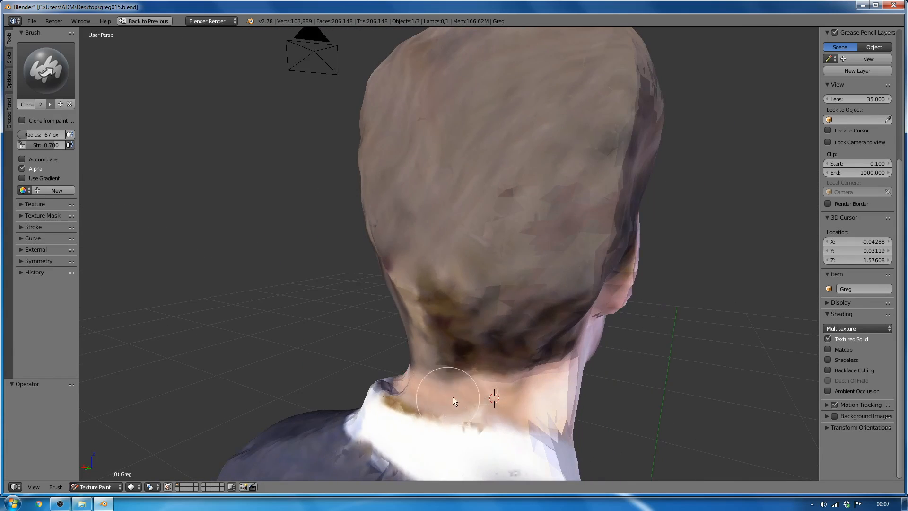
- Clone hair from a new source point beside the nape over the brown blotches on the lower back of the head
ctrl+click(513, 326)
drag(434, 312, 457, 348)
middle_drag(440, 331, 464, 312)
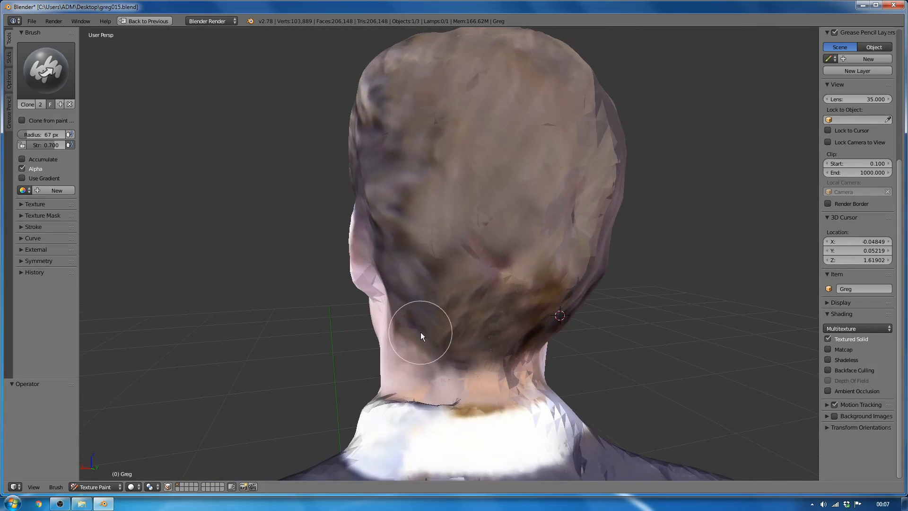
- Place the clone source on the neck skin just above the white collar, and set the brush strength to 0.289
scroll(400, 393, down, 4)
mouse_move(421, 332)
middle_down()
mouse_move(399, 393)
mouse_move(416, 364)
mouse_move(388, 372)
middle_up()
scroll(416, 364, up, 4)
shift+middle_drag(388, 371, 380, 257)
ctrl+click(362, 254)
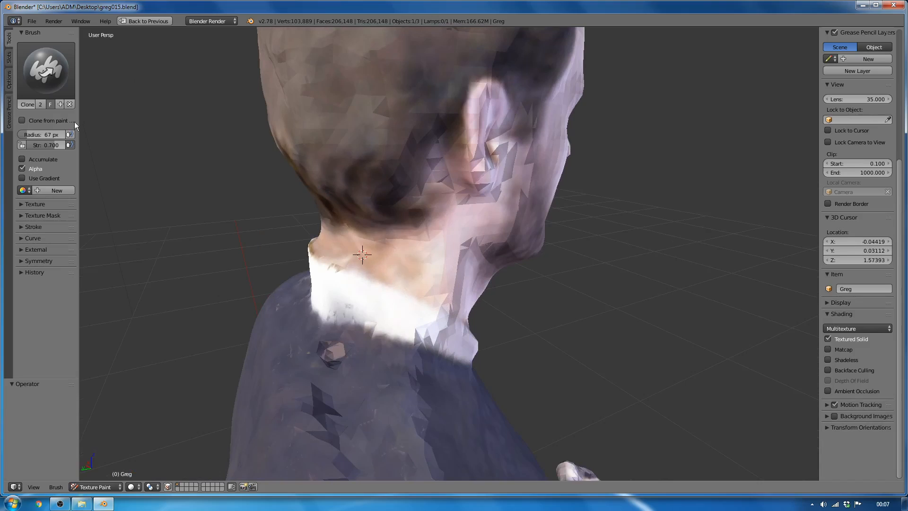
drag(58, 146, 41, 145)
middle_drag(368, 265, 395, 302)
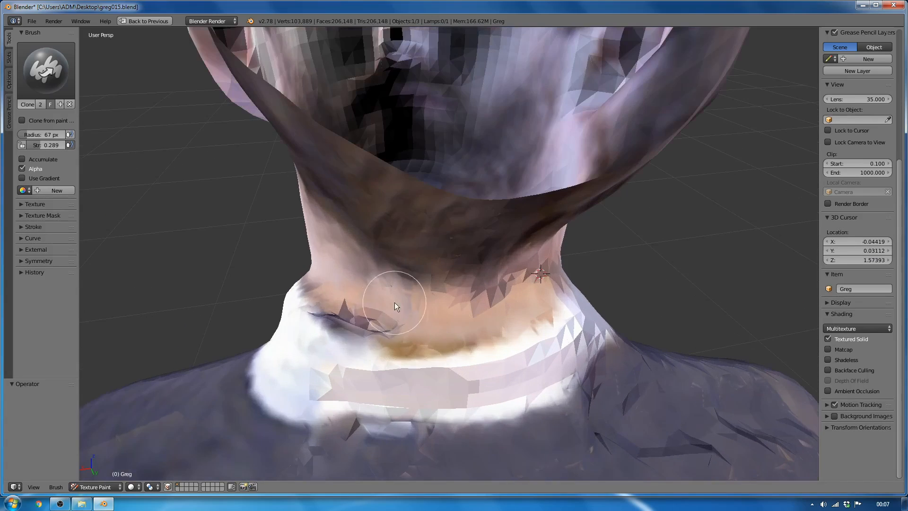
- Examine the upper body from the front, side and back, including the collar and the patch on the sweater below it
middle_drag(397, 338, 576, 299)
scroll(555, 346, down, 5)
scroll(576, 299, up, 2)
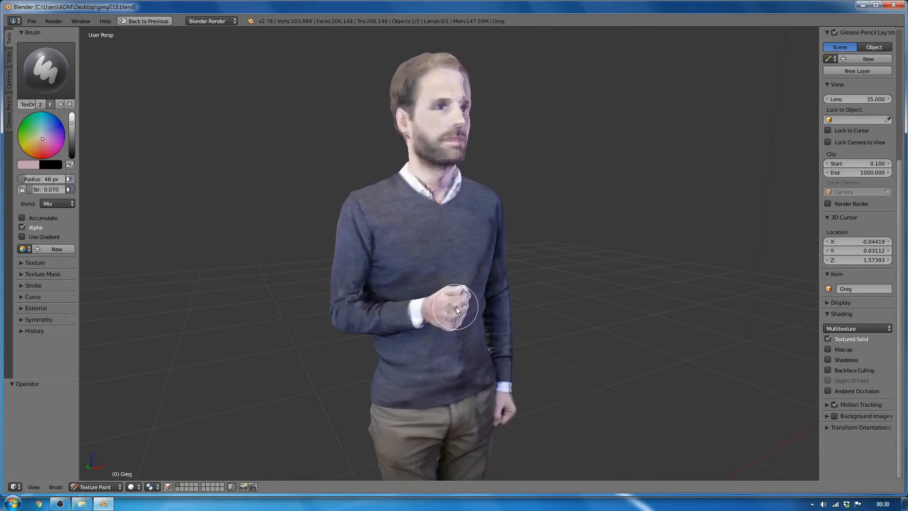
middle_drag(457, 307, 311, 307)
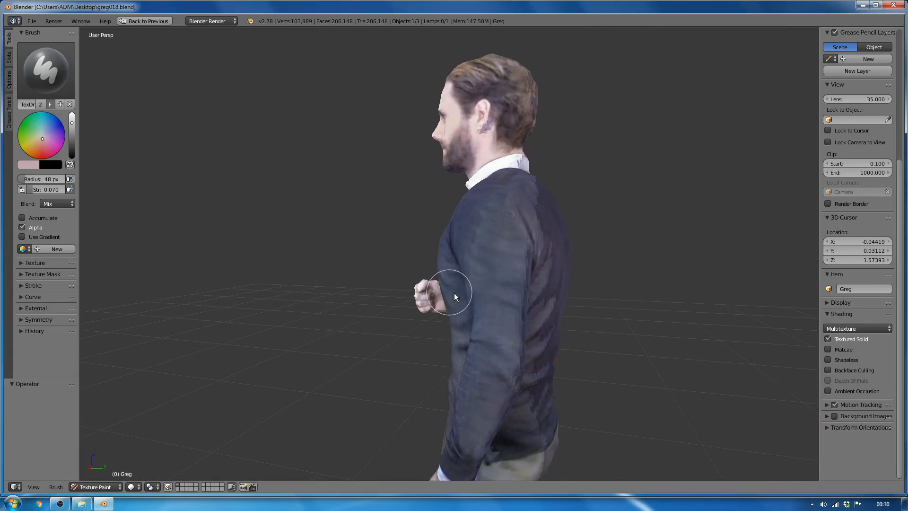
middle_drag(456, 290, 353, 304)
scroll(375, 276, up, 5)
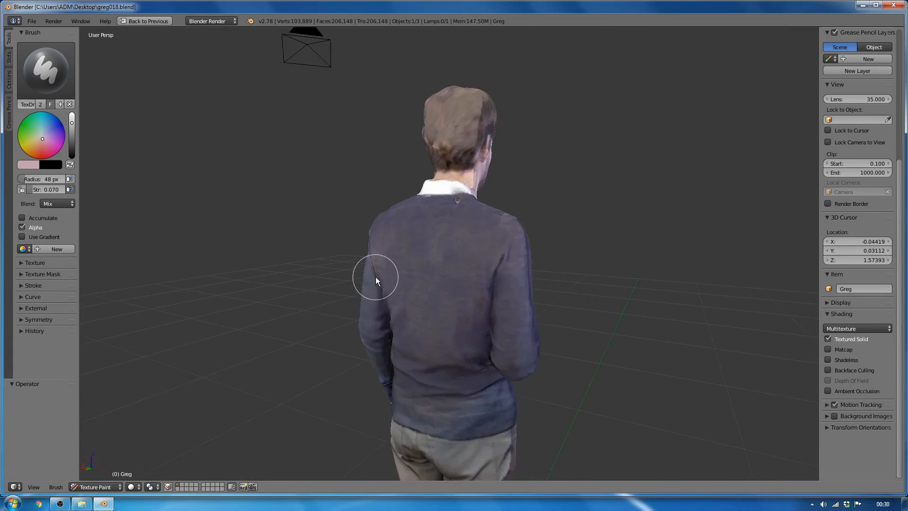
shift+middle_drag(448, 240, 385, 328)
middle_drag(430, 271, 404, 294)
scroll(424, 280, up, 4)
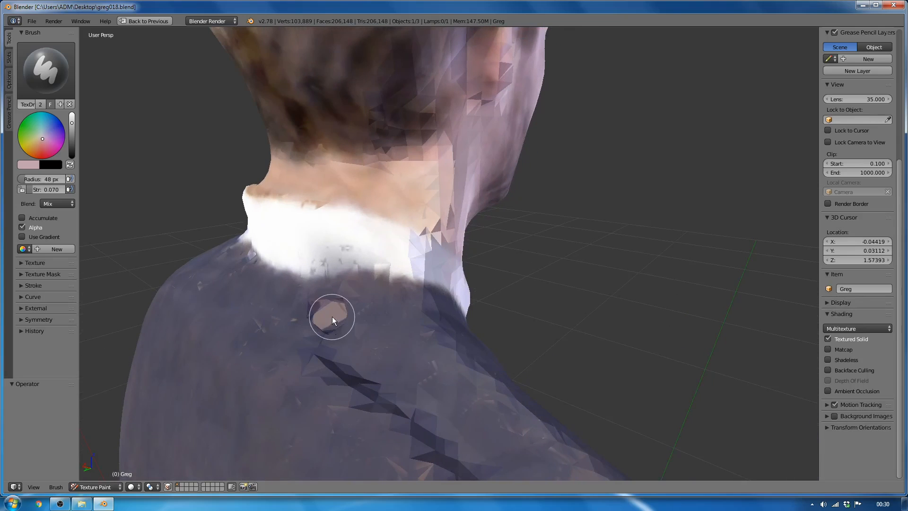
scroll(352, 329, down, 6)
shift+middle_drag(380, 354, 382, 279)
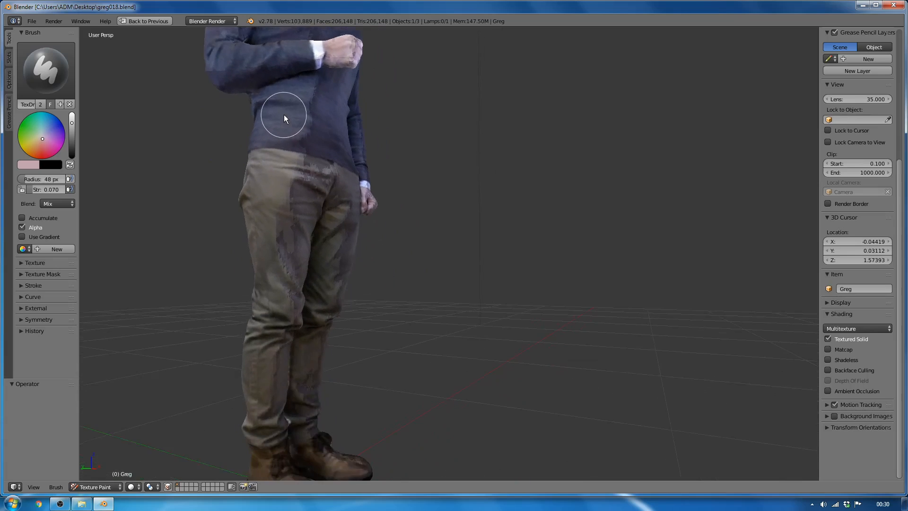
- Examine the trousers, shoes and face from the front for remaining texture flaws
shift+middle_drag(284, 114, 286, 106)
shift+middle_drag(354, 314, 316, 307)
shift+middle_drag(403, 356, 387, 437)
shift+middle_drag(385, 301, 386, 411)
shift+middle_drag(369, 208, 393, 341)
scroll(379, 253, up, 5)
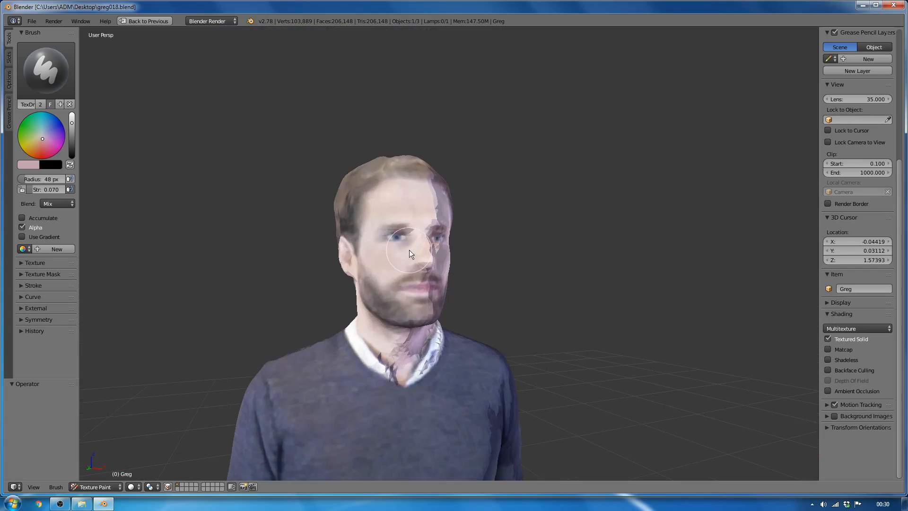
middle_drag(412, 309, 439, 307)
middle_drag(369, 314, 556, 311)
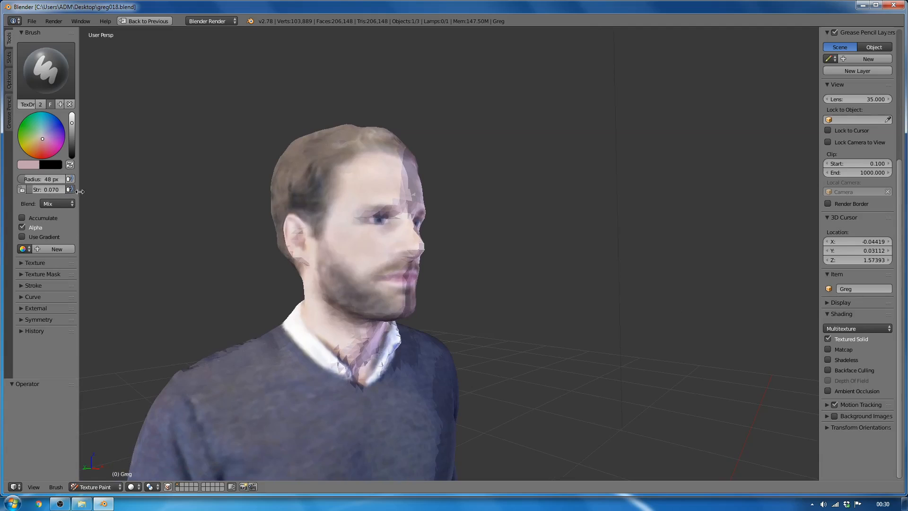
- Sample a pale skin tone from the figure's face and neck area as the brush colour
scroll(296, 208, up, 2)
middle_drag(302, 208, 306, 231)
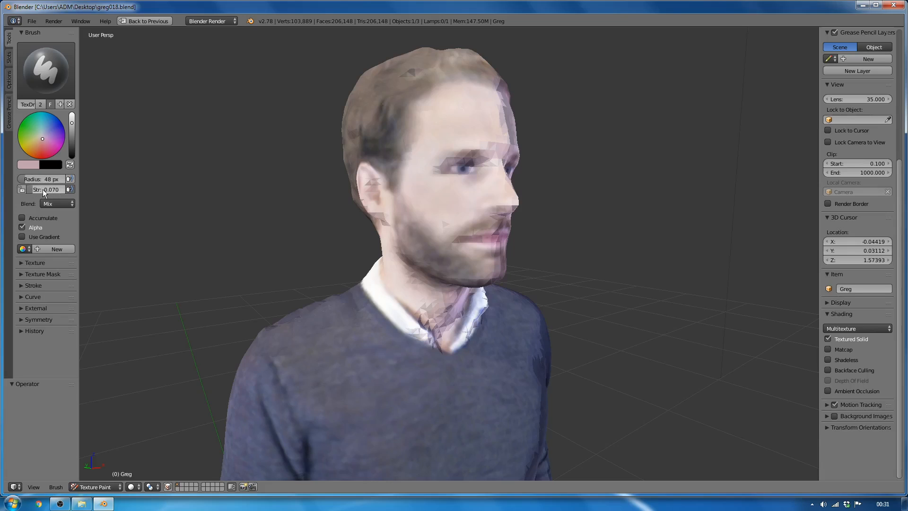
click(27, 164)
click(96, 131)
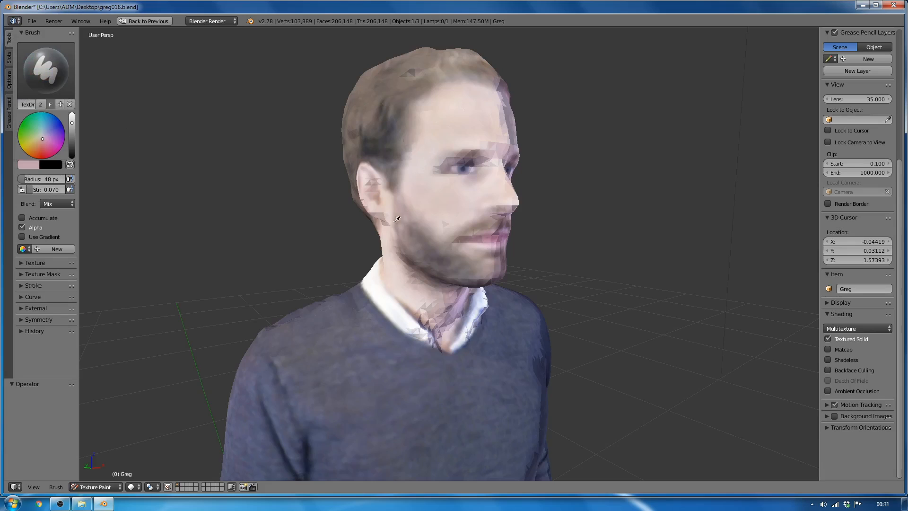
click(398, 290)
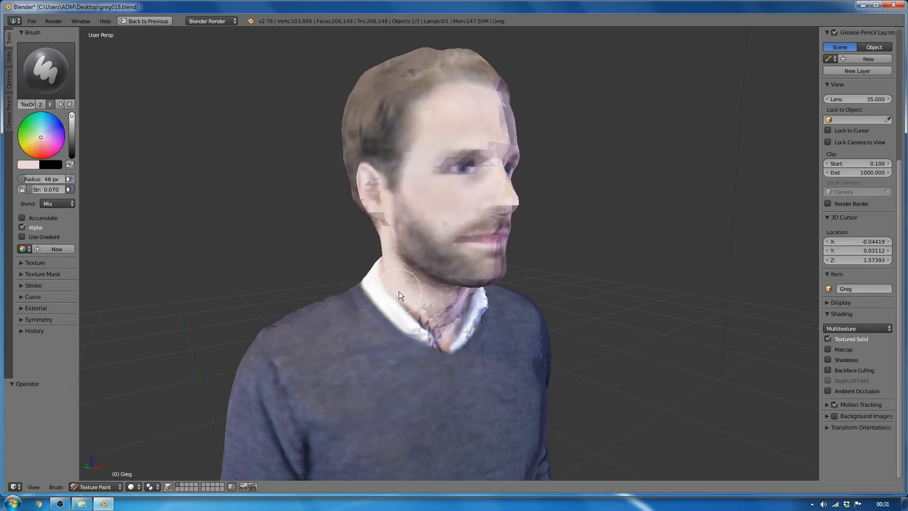
middle_drag(488, 113, 460, 120)
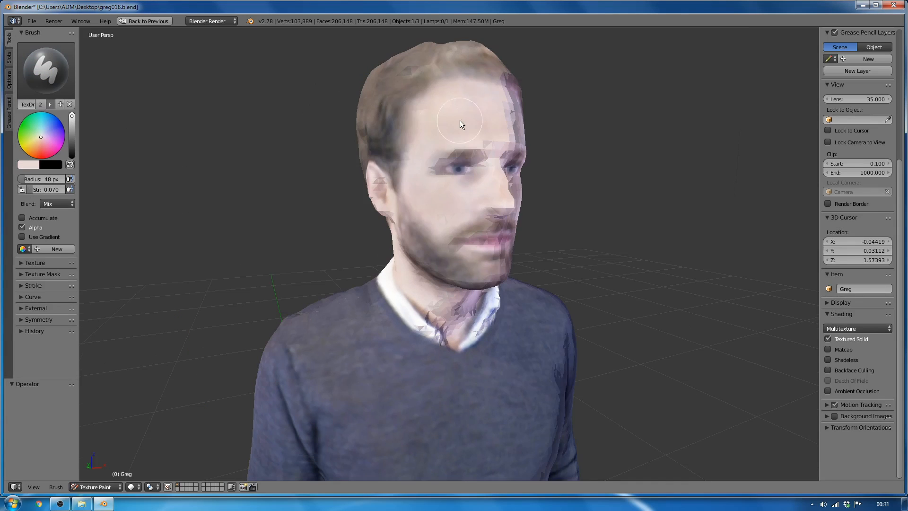
- Examine the face, beard, neck and collar from both sides for seams between light and dark skin texture
middle_drag(433, 292, 405, 287)
scroll(426, 291, down, 5)
middle_drag(555, 308, 373, 285)
scroll(402, 273, up, 4)
middle_drag(480, 174, 538, 235)
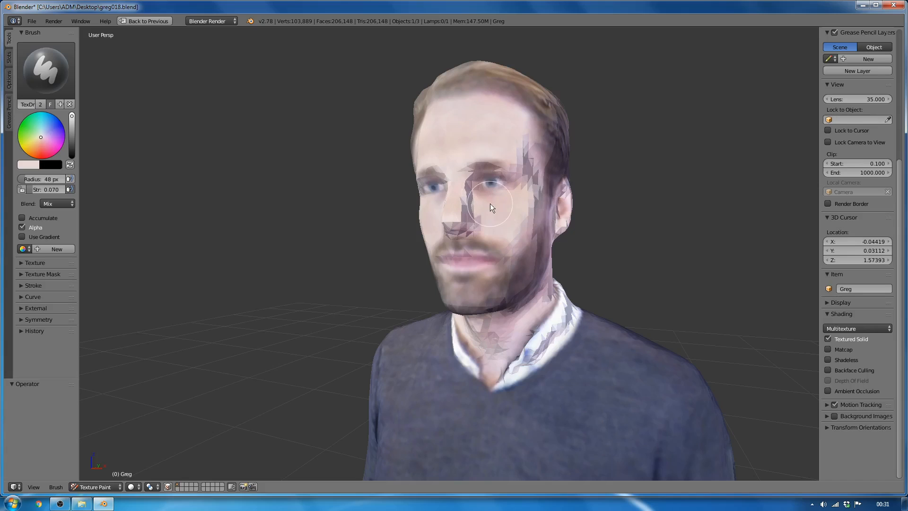
scroll(498, 209, down, 4)
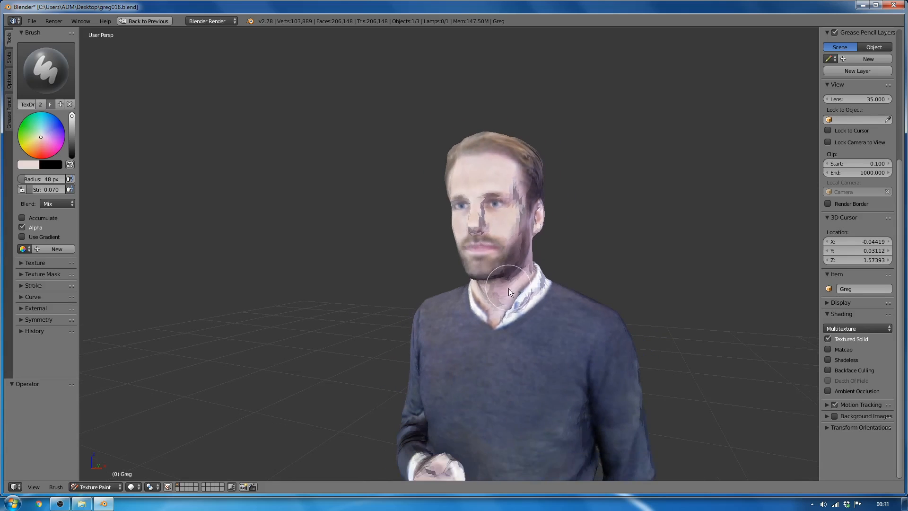
middle_drag(509, 288, 569, 259)
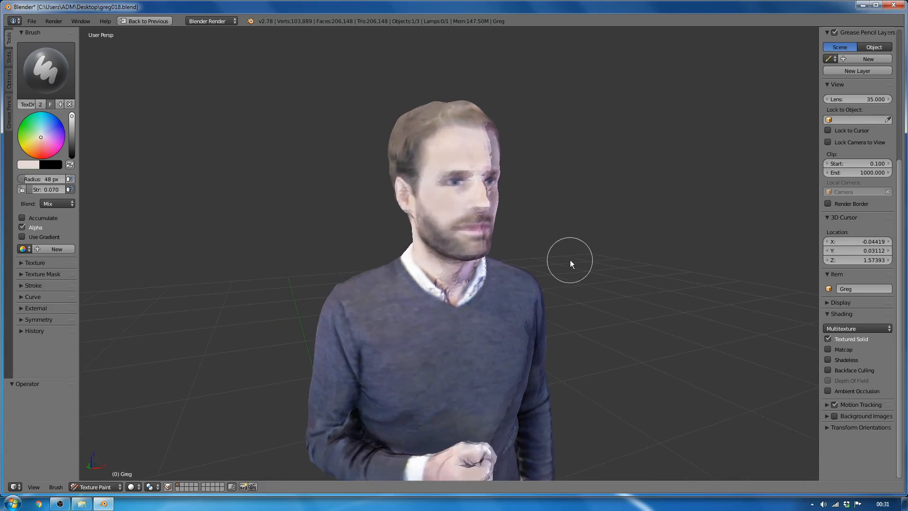
scroll(452, 183, up, 3)
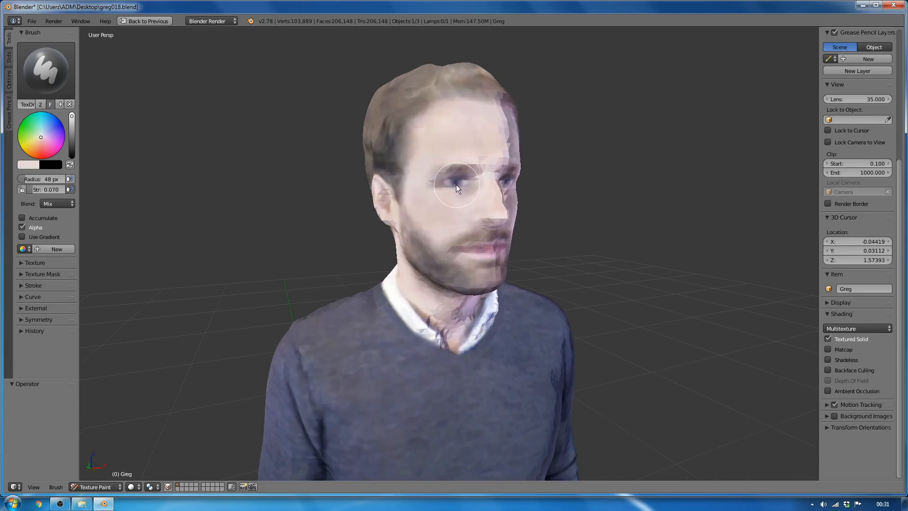
middle_drag(456, 185, 308, 308)
scroll(483, 327, up, 2)
scroll(307, 309, down, 3)
middle_drag(433, 354, 487, 163)
scroll(518, 223, down, 3)
scroll(488, 164, up, 2)
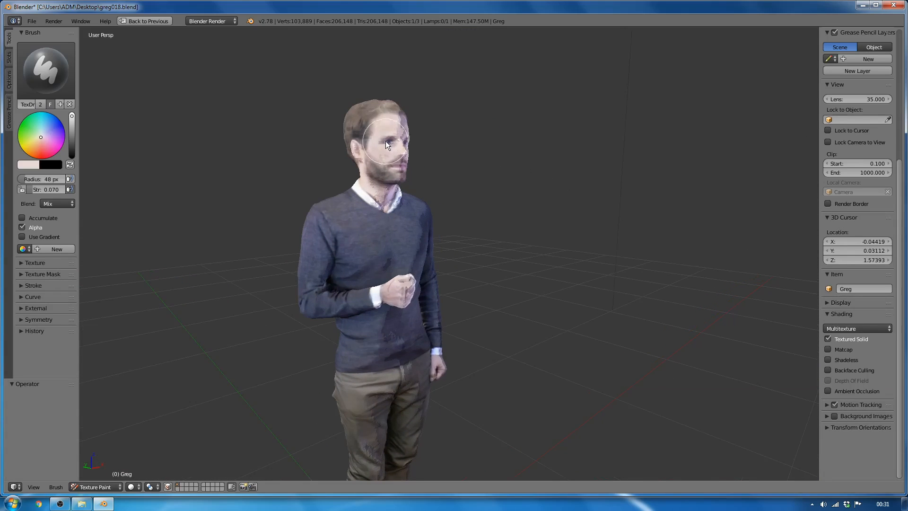
- Inspect the whole figure from the other side, covering the sweater, trousers, shoes, and the hair around both ears
middle_drag(464, 212, 378, 255)
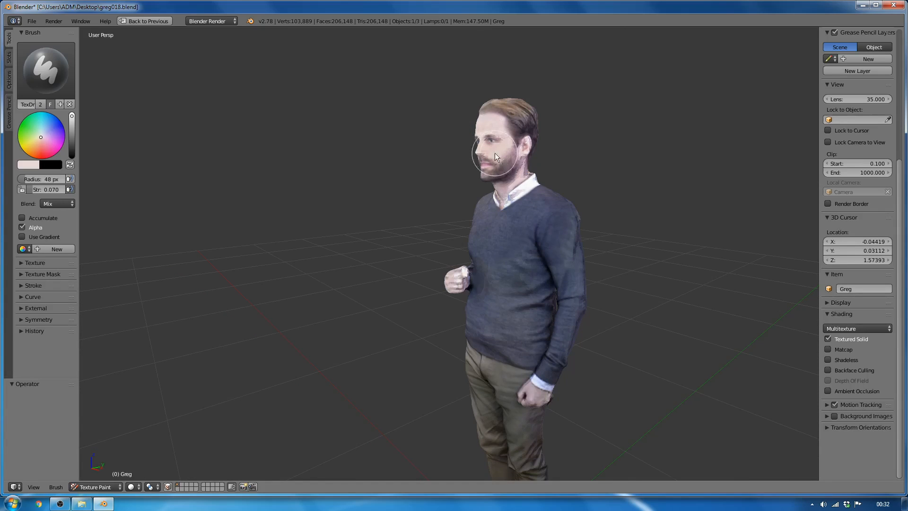
scroll(492, 198, up, 2)
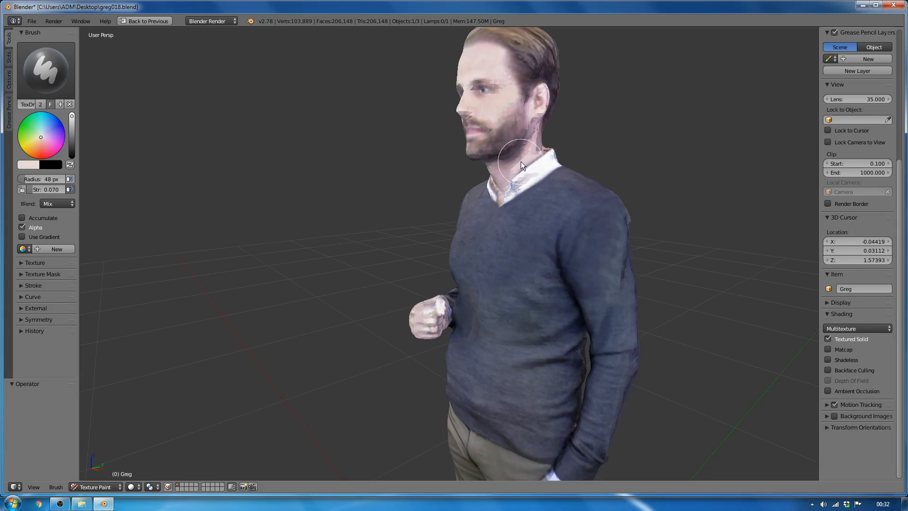
middle_drag(497, 232, 651, 224)
scroll(652, 224, down, 2)
shift+middle_drag(412, 317, 626, 233)
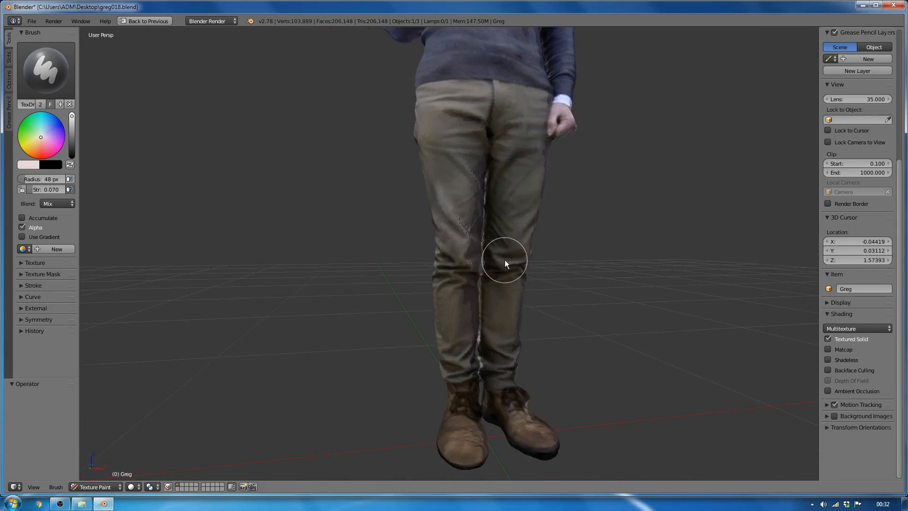
shift+middle_drag(504, 259, 536, 365)
scroll(520, 298, down, 5)
scroll(492, 275, up, 5)
middle_drag(478, 307, 401, 220)
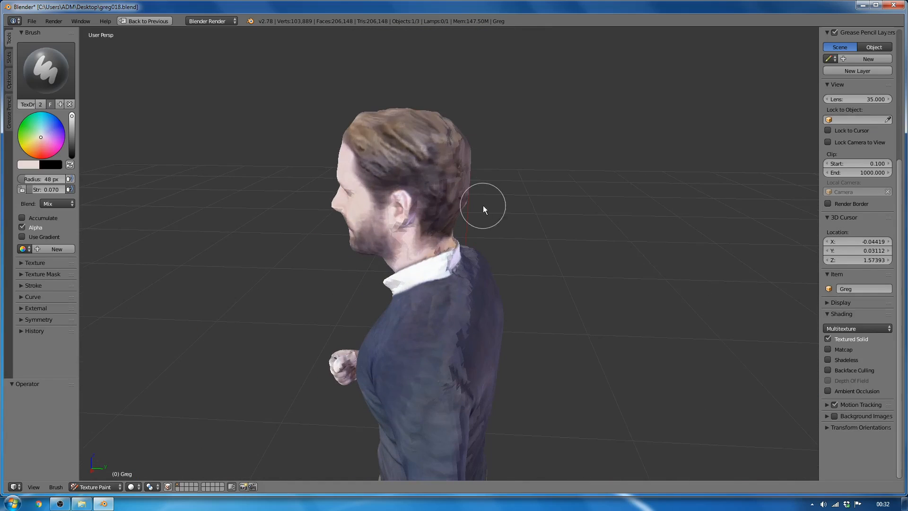
middle_drag(483, 205, 503, 319)
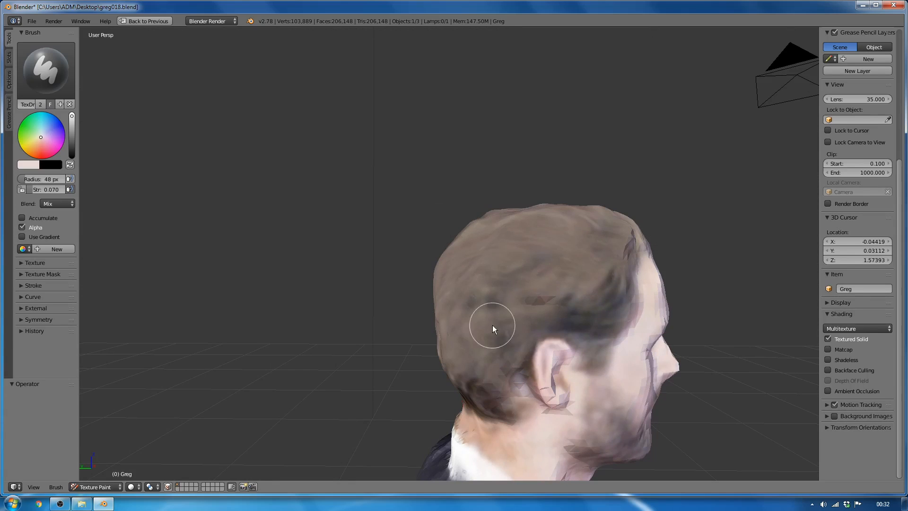
scroll(513, 384, down, 4)
middle_drag(513, 384, 365, 289)
shift+middle_drag(448, 325, 455, 285)
scroll(471, 225, down, 3)
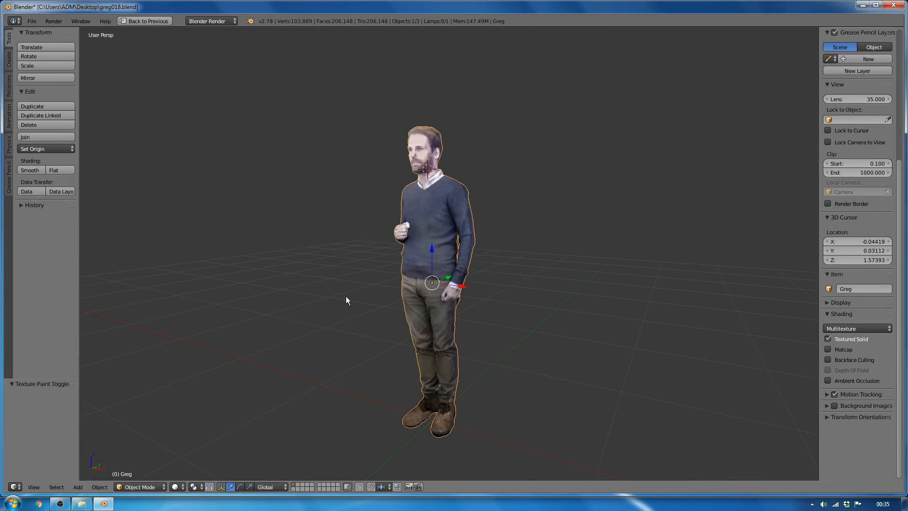
- Add a cylinder mesh at the 3D cursor and scale it down uniformly
middle_drag(380, 291, 404, 290)
scroll(410, 235, up, 4)
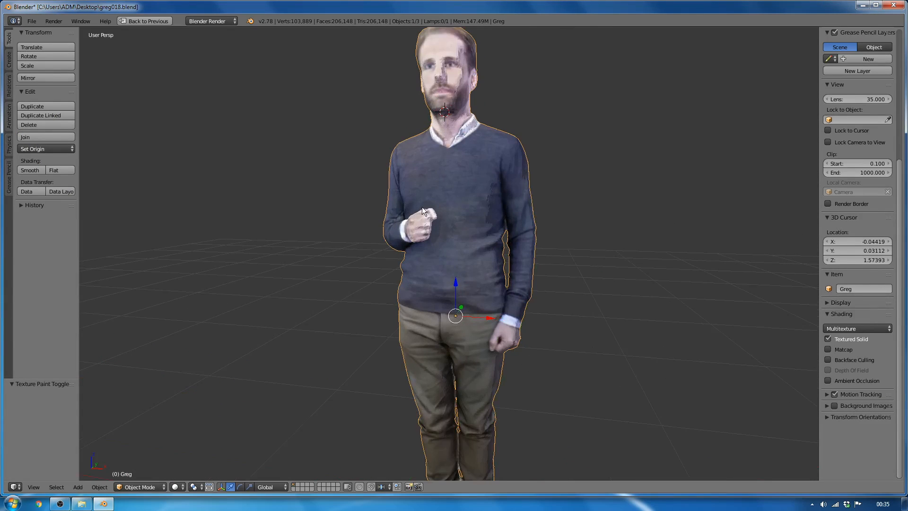
scroll(423, 210, up, 3)
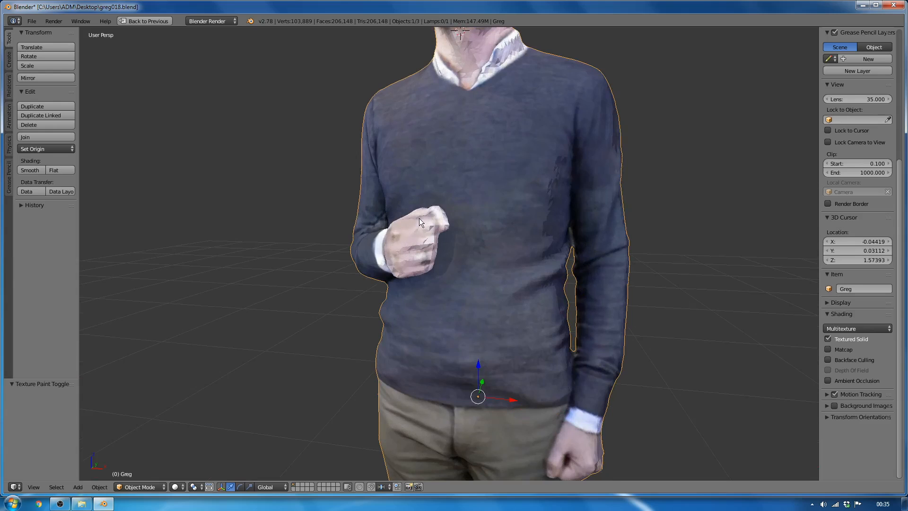
middle_drag(396, 274, 492, 285)
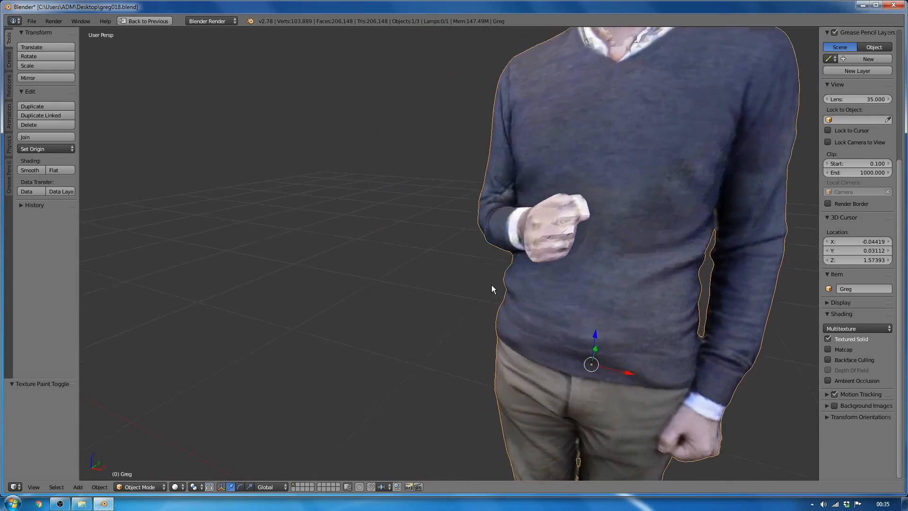
scroll(407, 303, down, 9)
key(shift+a)
mouse_move(296, 341)
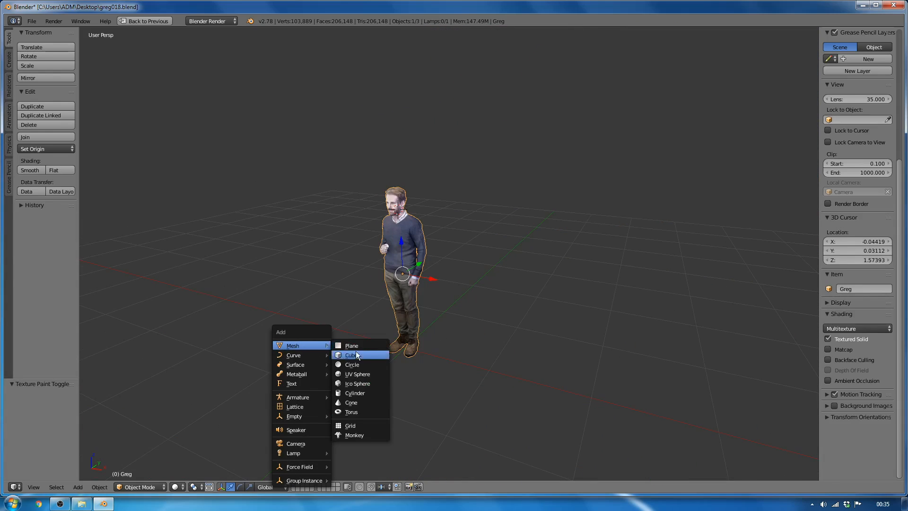
click(353, 393)
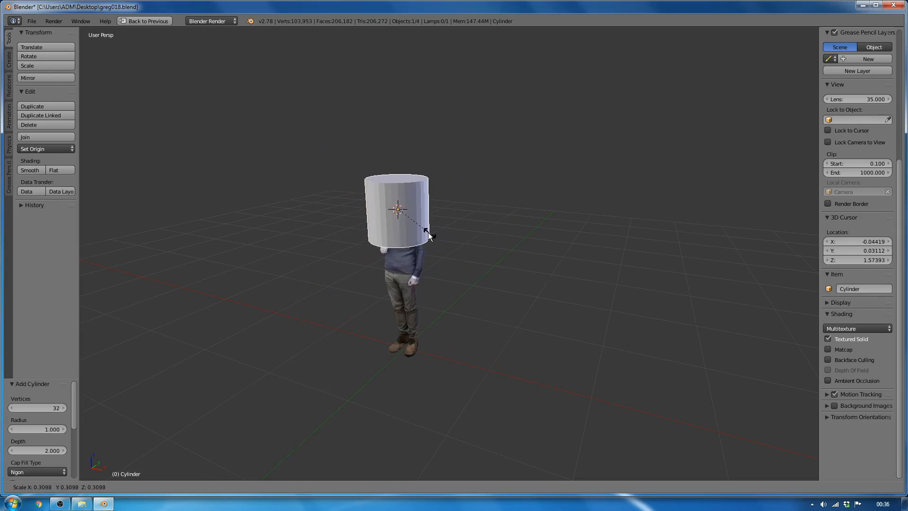
click(408, 222)
- Move the cylinder -0.791 along Y, clear of the figure, and scale it uniformly by 0.144
drag(412, 206, 362, 225)
scroll(362, 226, up, 4)
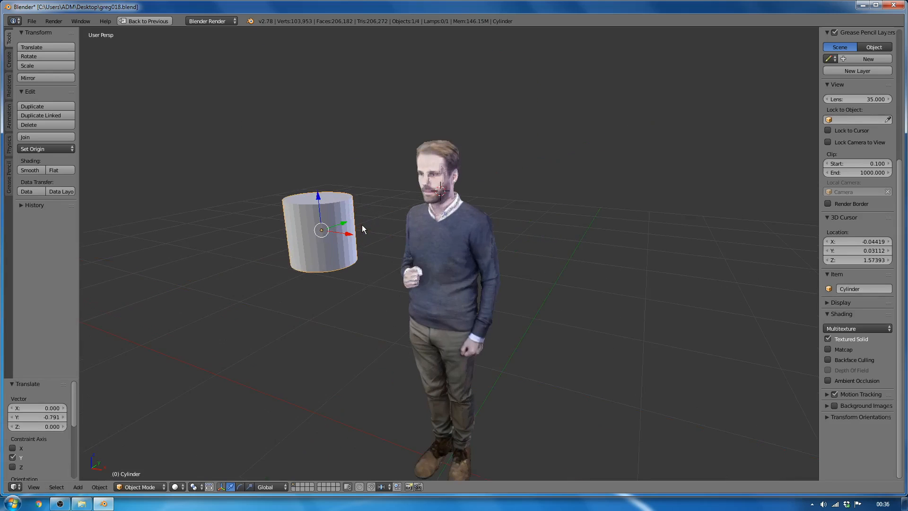
shift+middle_drag(362, 225, 389, 229)
scroll(388, 276, up, 1)
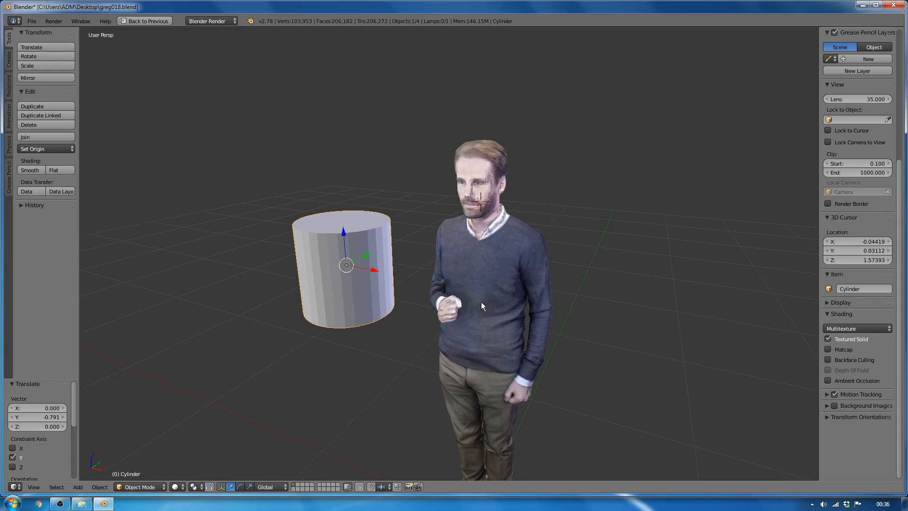
key(s)
click(365, 274)
scroll(351, 258, up, 3)
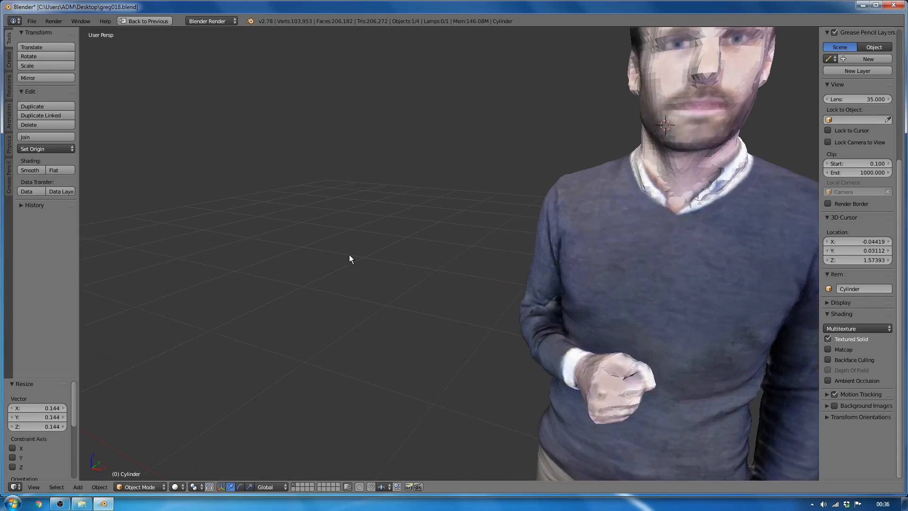
- Move the small cylinder 0.458 along Y back toward the figure's chest and raised fist
scroll(351, 258, down, 3)
middle_drag(351, 258, 326, 252)
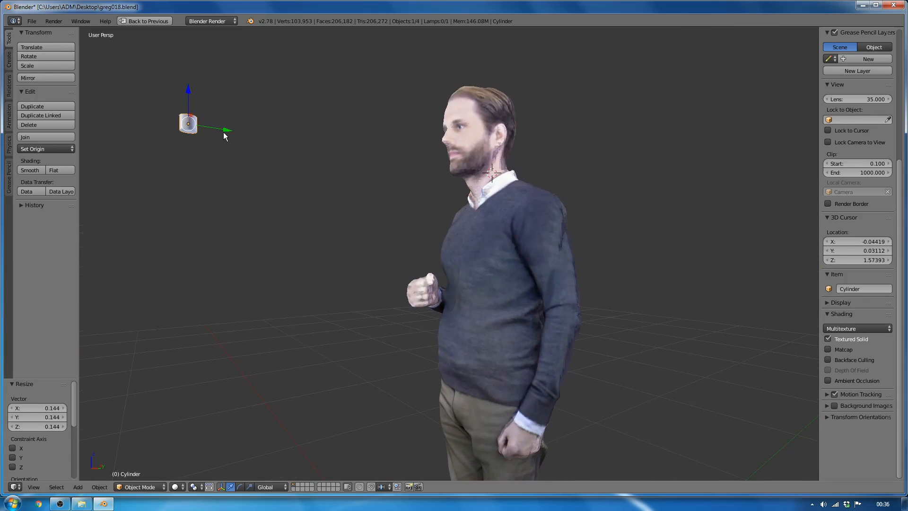
drag(226, 136, 427, 149)
middle_drag(428, 149, 454, 205)
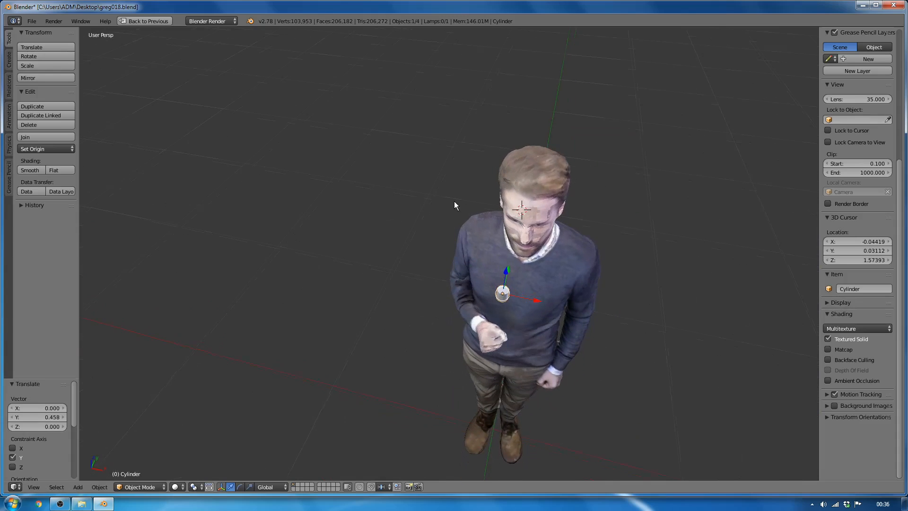
- Shift the cylinder 0.012 along X, move it over the raised fist by -0.028 X and 0.091 Y, and lower it -0.298 along Z
drag(523, 298, 527, 297)
key(KP_7)
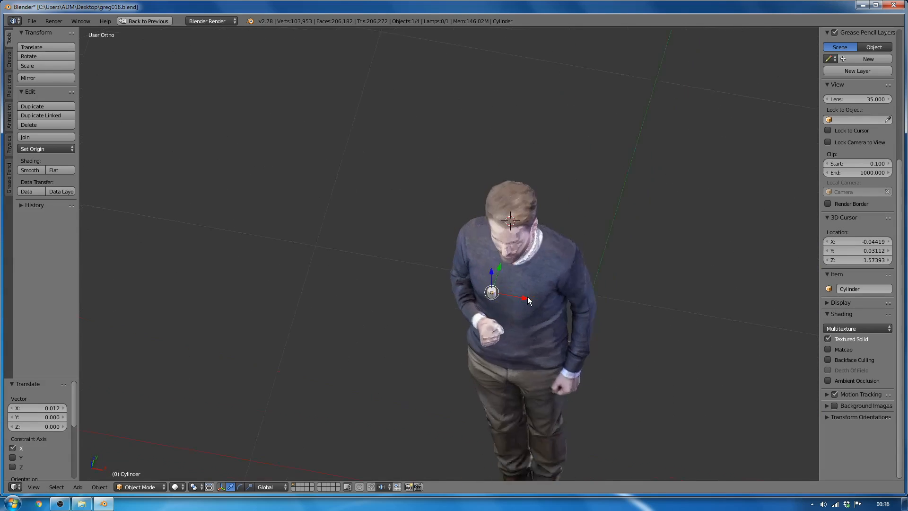
scroll(541, 350, up, 7)
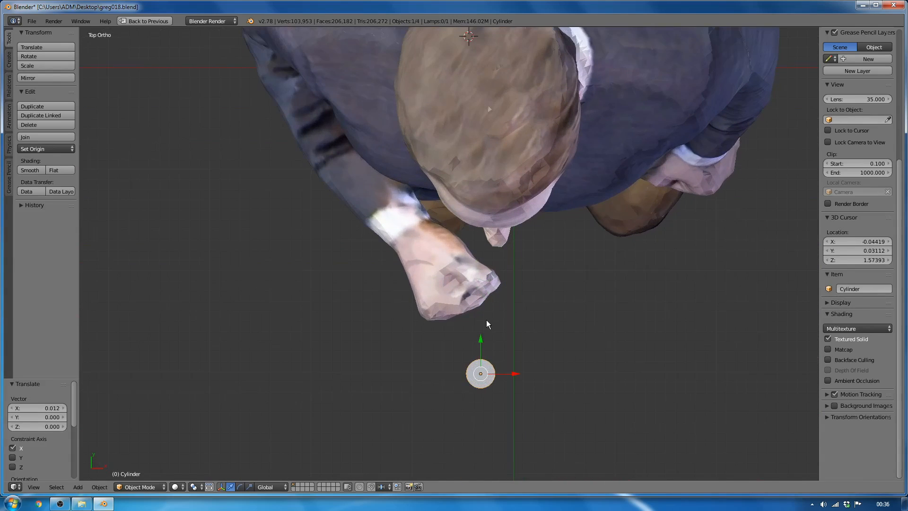
key(g)
click(458, 234)
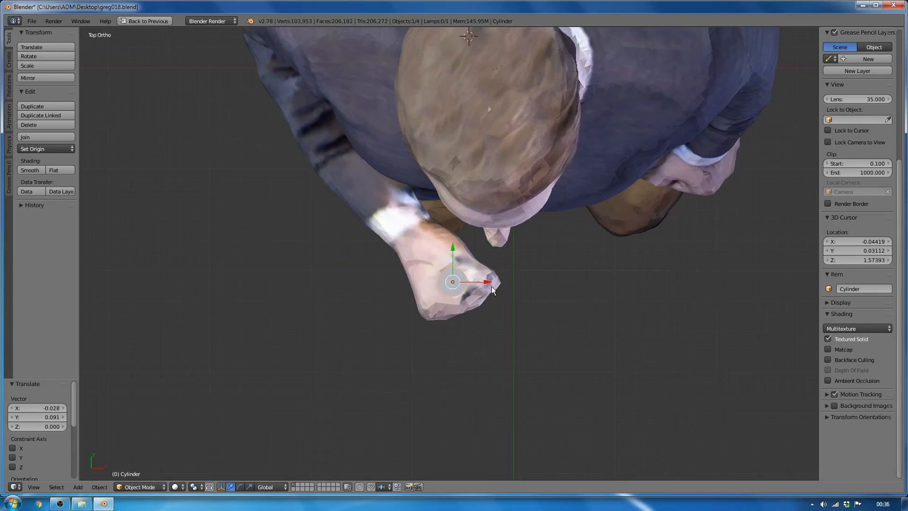
key(KP_1)
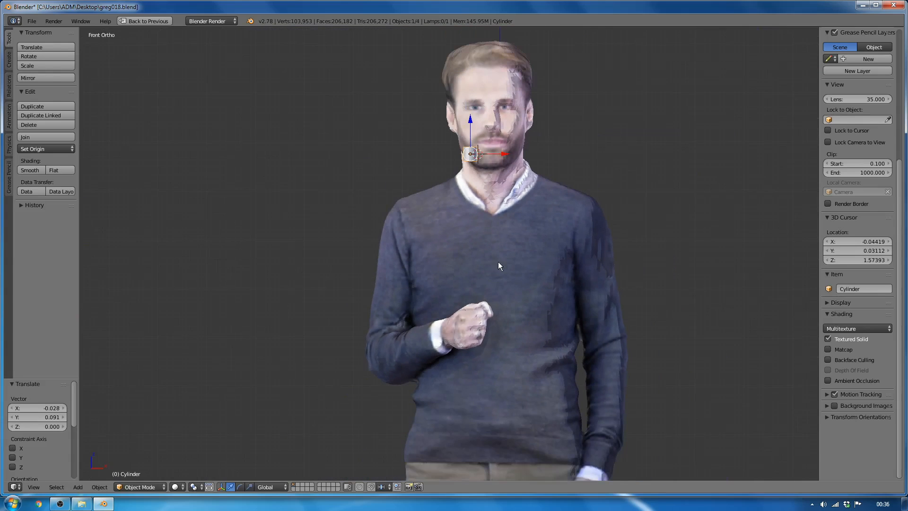
middle_drag(498, 262, 543, 269)
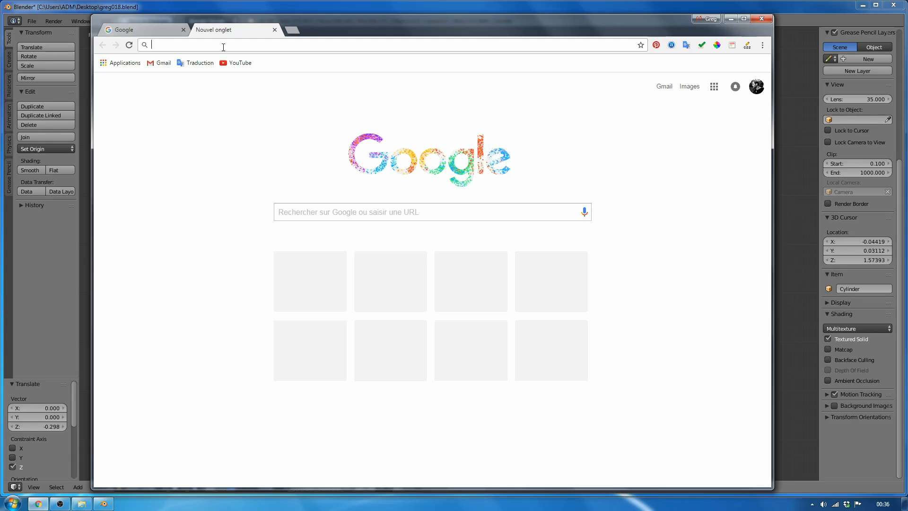
- Switch to the web browser, search Google for "rode nt3" and look through the results for a microphone reference
text(rode )
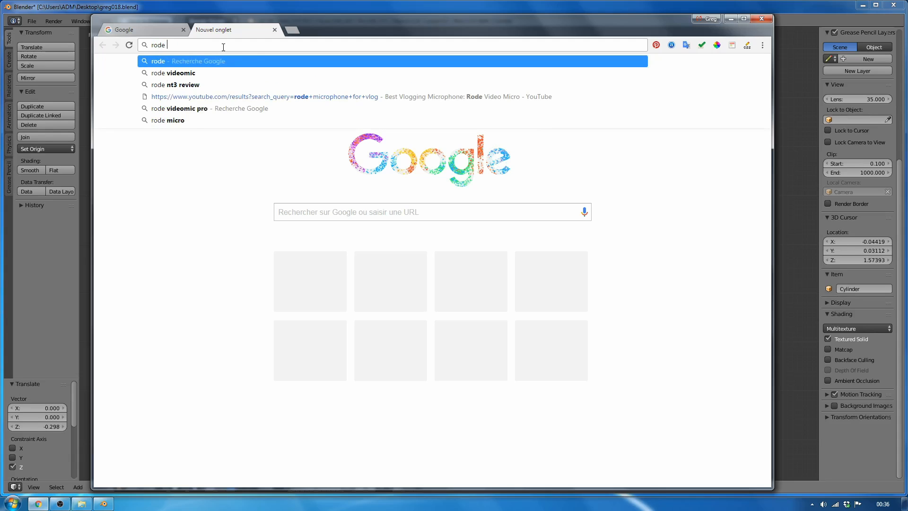
text(nt3)
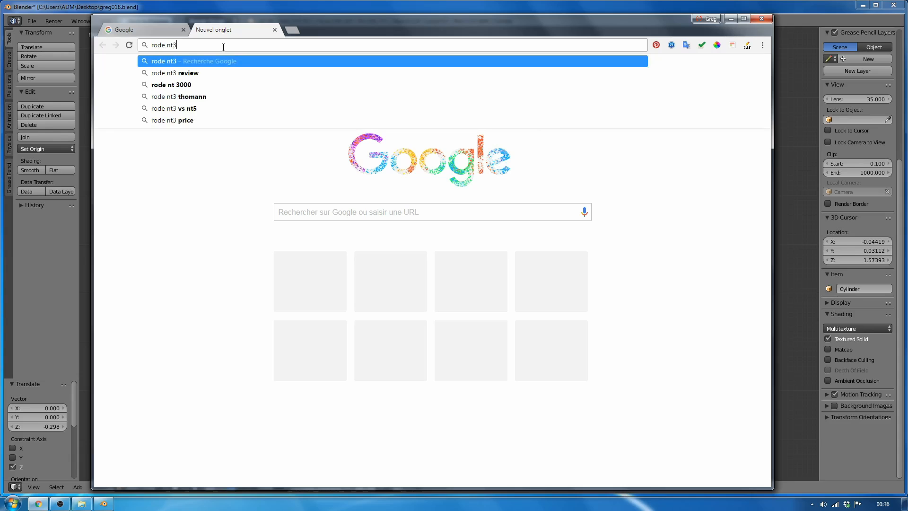
key(Return)
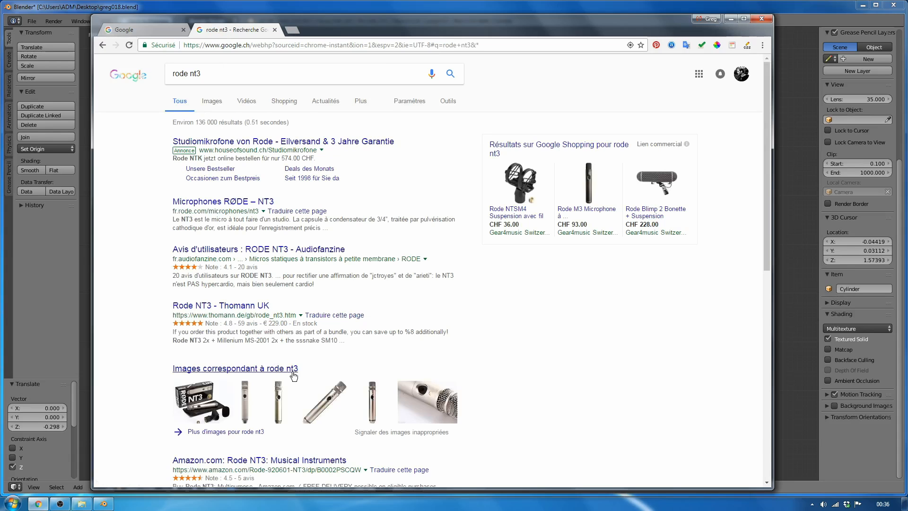
scroll(297, 374, down, 2)
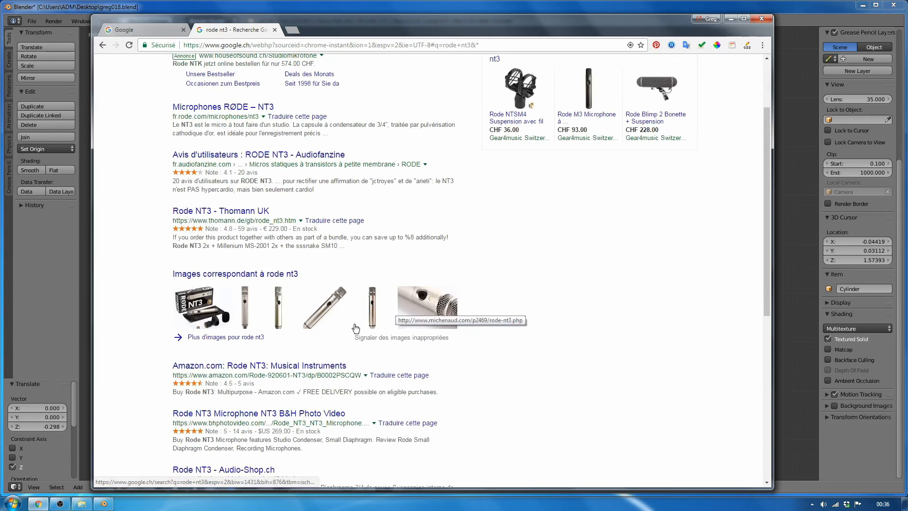
scroll(330, 260, up, 2)
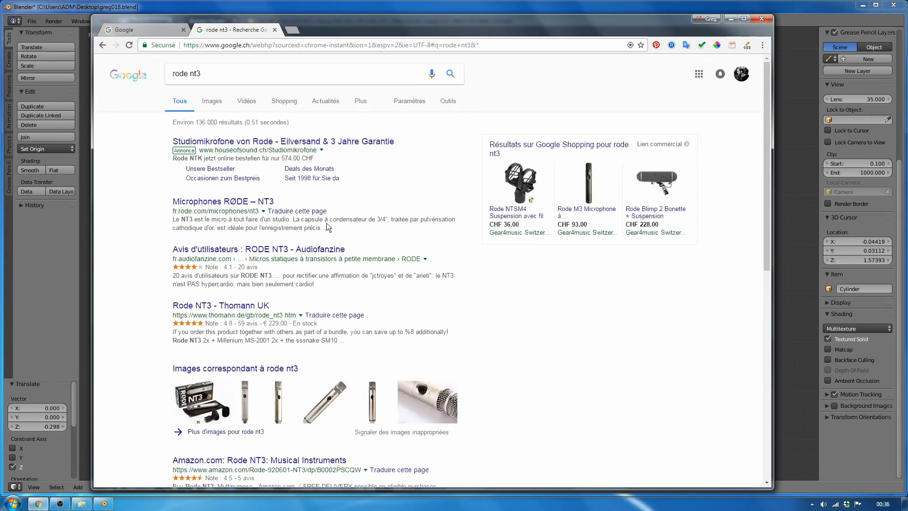
- Show the image results, enlarge the horizontal silver NT3 photo, save it to the desktop as nt3.jpg and open the file
click(213, 102)
click(161, 255)
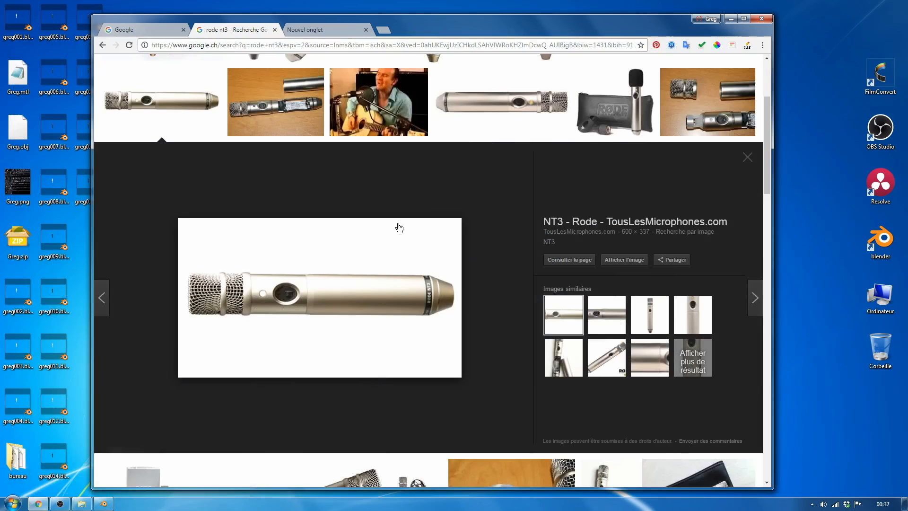
drag(400, 228, 807, 405)
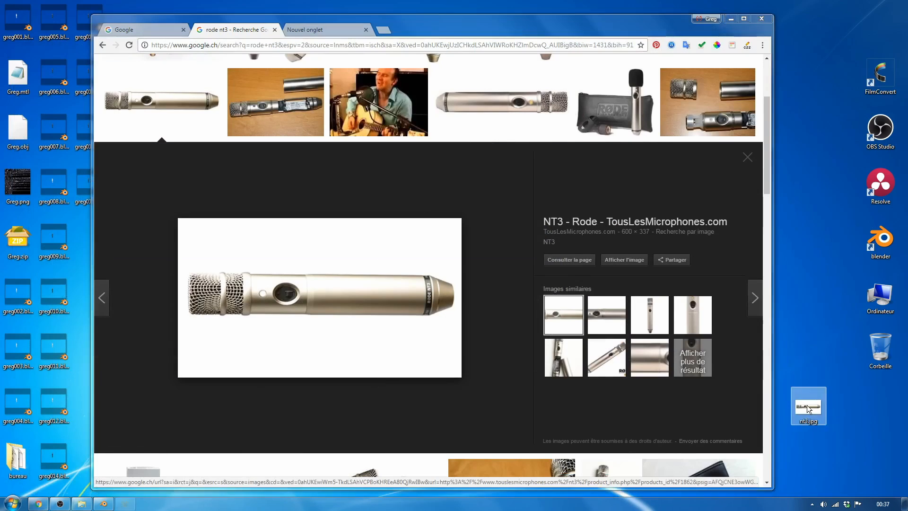
double_click(807, 405)
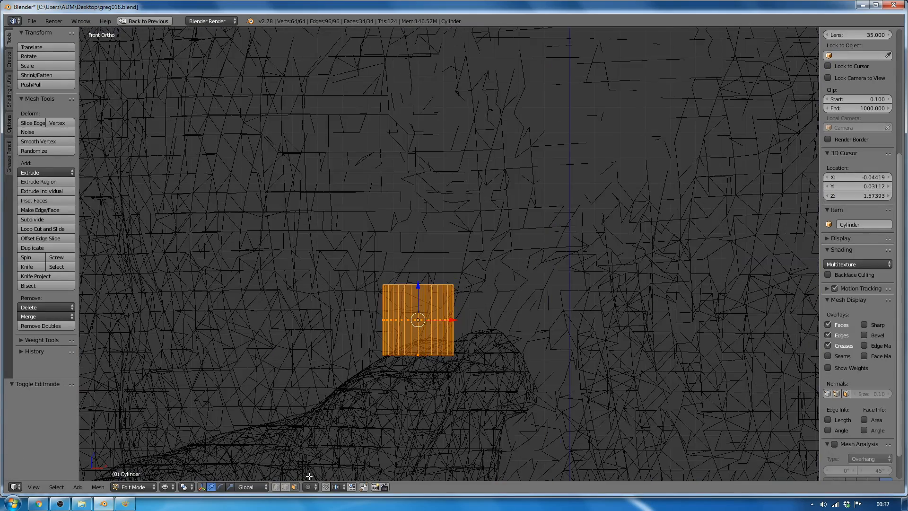
- In the cylinder's mesh, raise the top edge loop along Z, finishing with a 0.061 move, to form a long microphone body
click(276, 486)
right_click(412, 284)
alt+right_click(413, 284)
scroll(433, 255, down, 4)
drag(434, 234, 434, 81)
scroll(452, 234, down, 4)
shift+middle_drag(471, 263, 427, 244)
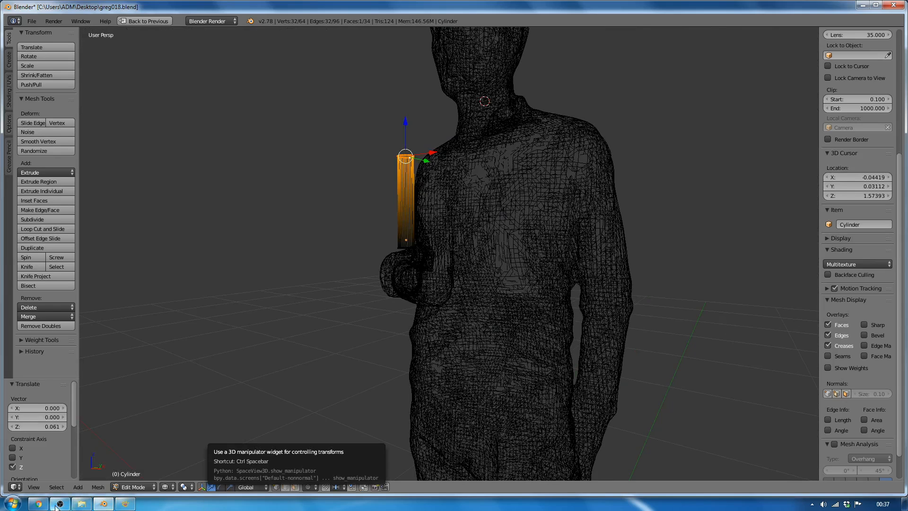
- Check the microphone reference in the browser, and return to Object Mode with the cylinder and figure shown in solid shading
click(38, 503)
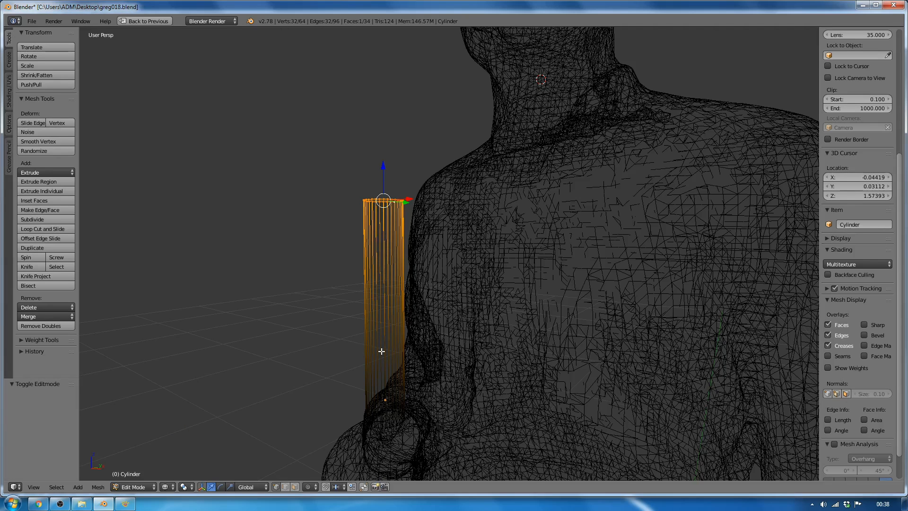
key(Tab)
key(alt+z)
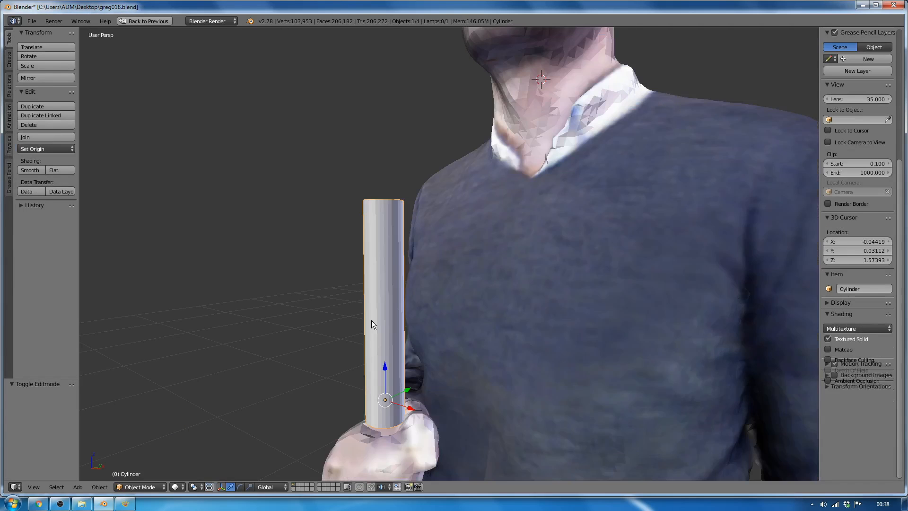
middle_drag(337, 242, 409, 255)
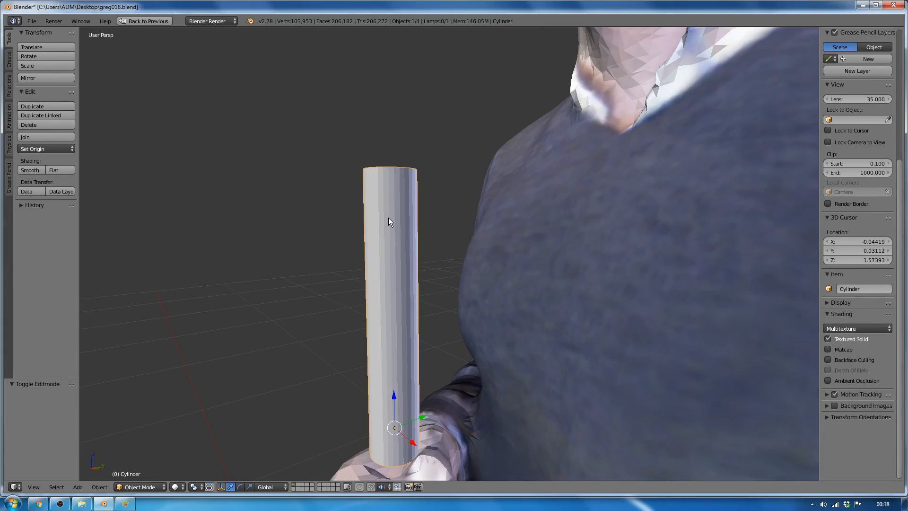
- Add two loop cuts around the cylinder, one slid close to its top end (about 0.927) and one close to its bottom end
key(Tab)
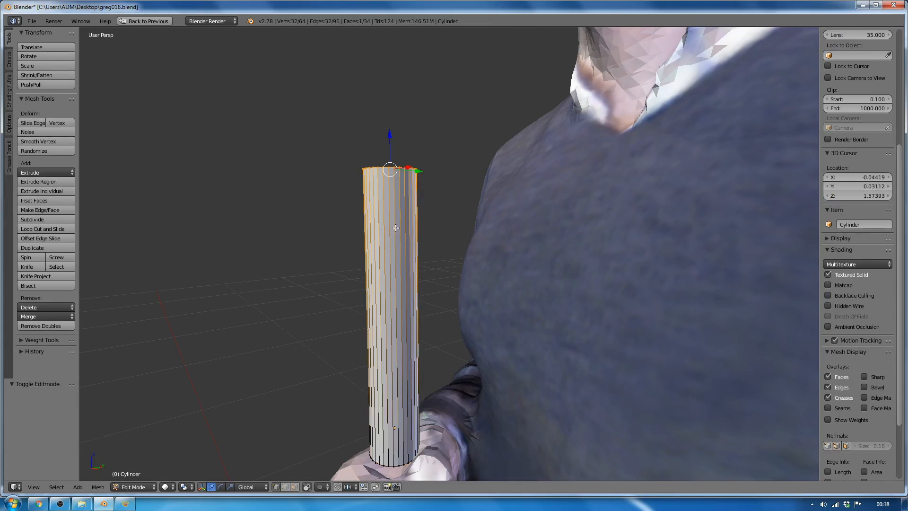
key(ctrl+r)
click(396, 291)
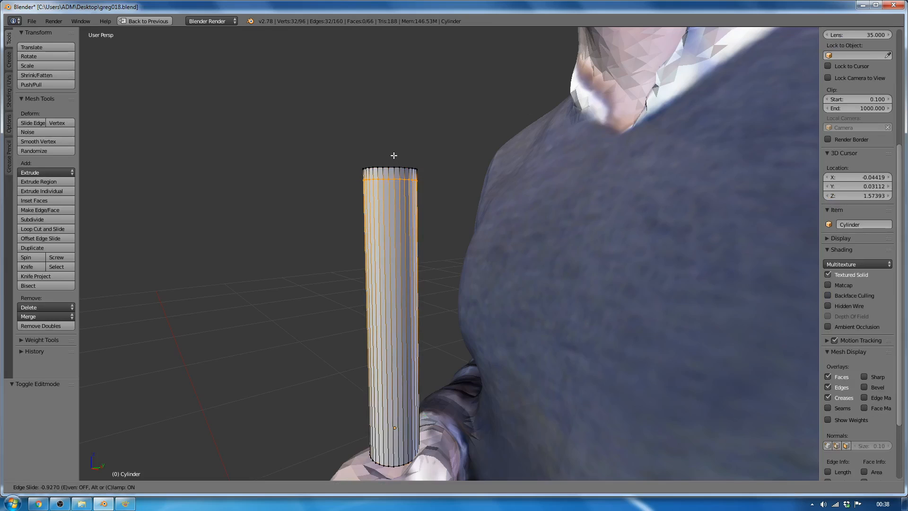
click(394, 155)
key(ctrl+r)
click(399, 419)
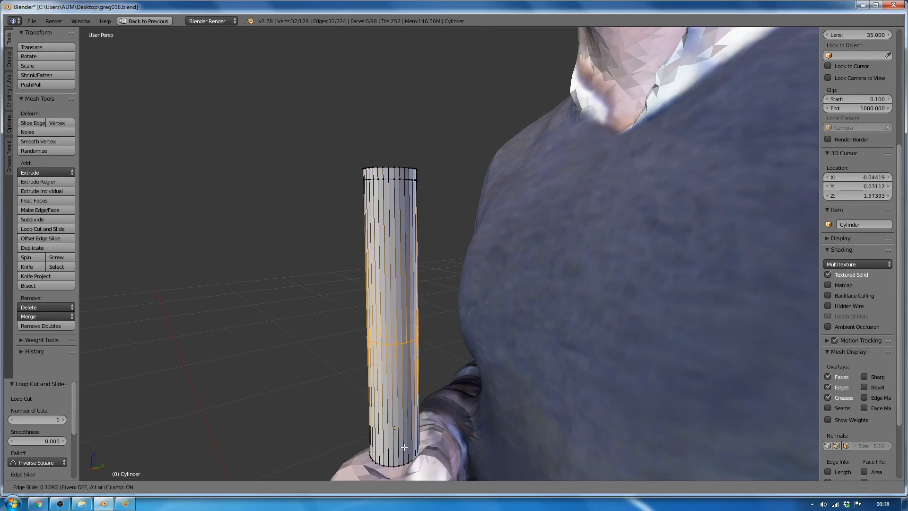
click(418, 98)
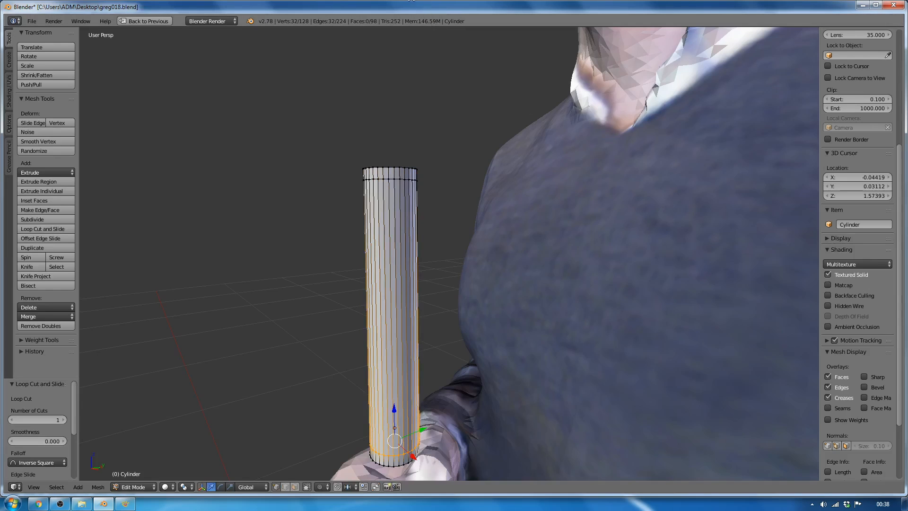
- Taper the cylinder's lower end by scaling only its bottom edge loop uniformly to about 0.634
middle_drag(404, 302, 423, 120)
key(Tab)
key(Tab)
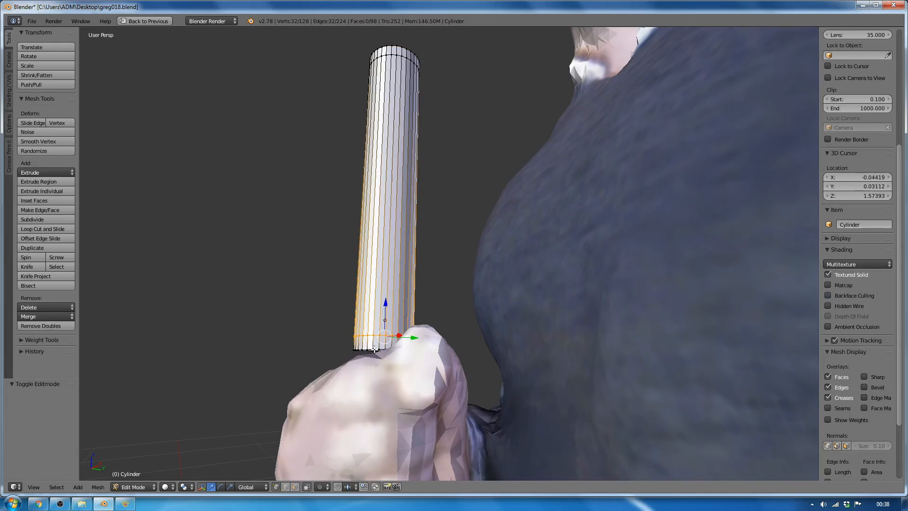
scroll(376, 350, up, 5)
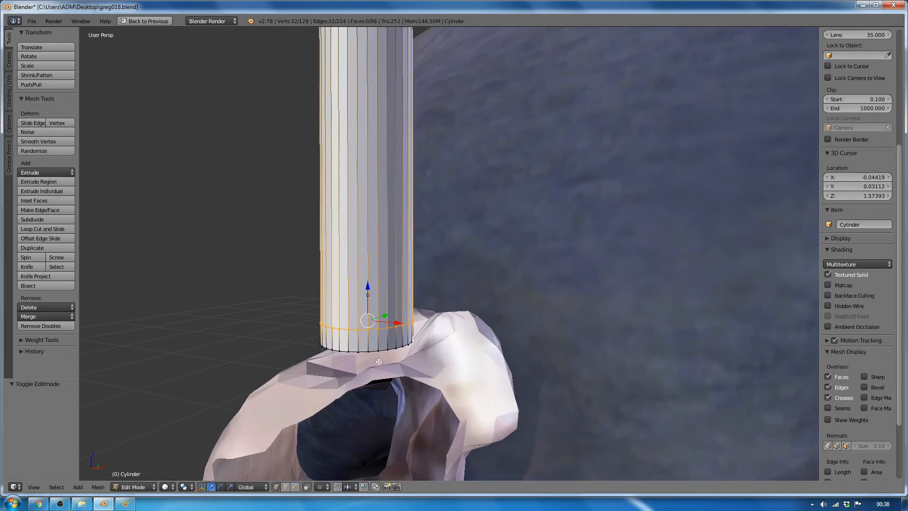
key(a)
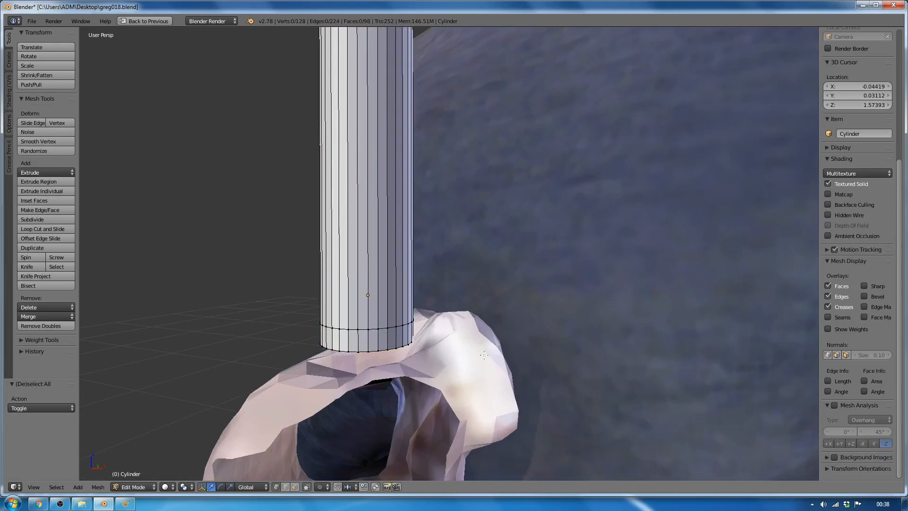
alt+right_click(382, 354)
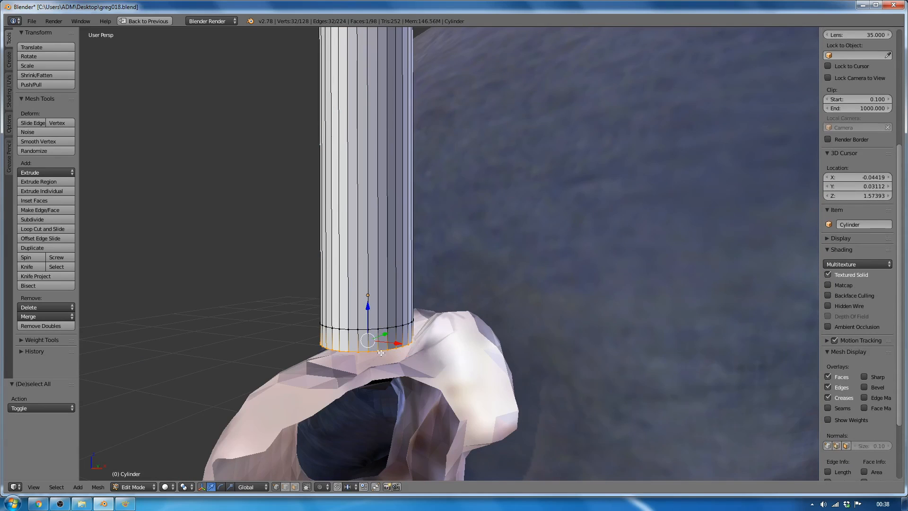
key(s)
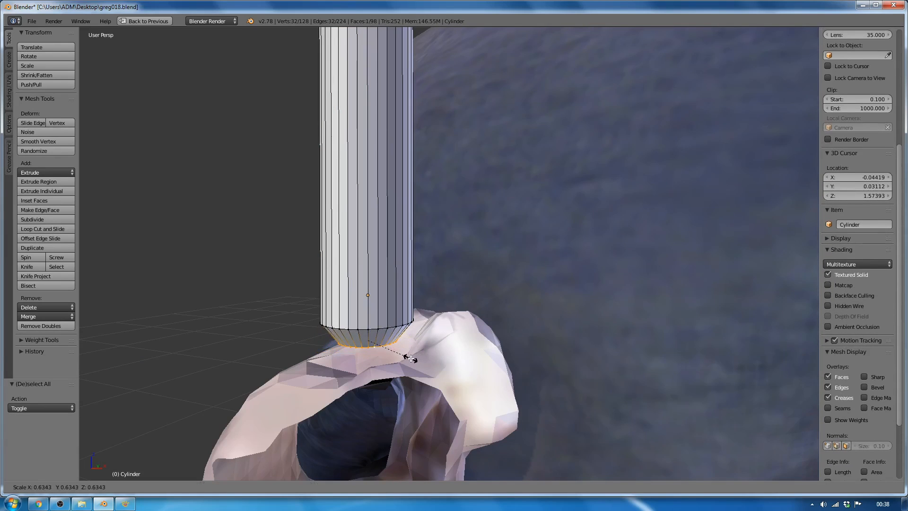
click(410, 358)
- Move the tapered bottom edge loop -0.009 along Z and compare the shape with the NT3 photo in the browser
middle_drag(410, 358, 399, 401)
drag(380, 315, 381, 334)
scroll(394, 340, down, 2)
mouse_move(394, 340)
middle_down()
mouse_move(423, 341)
mouse_move(396, 349)
middle_up()
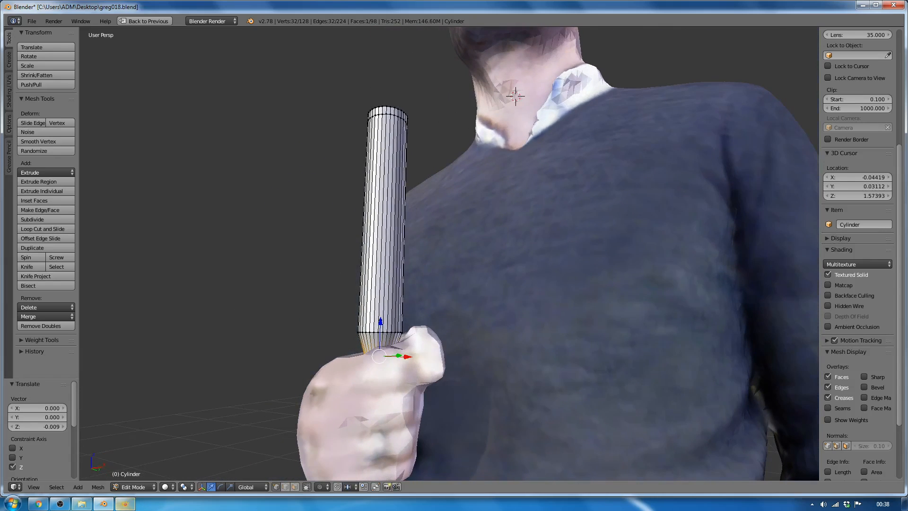
click(39, 504)
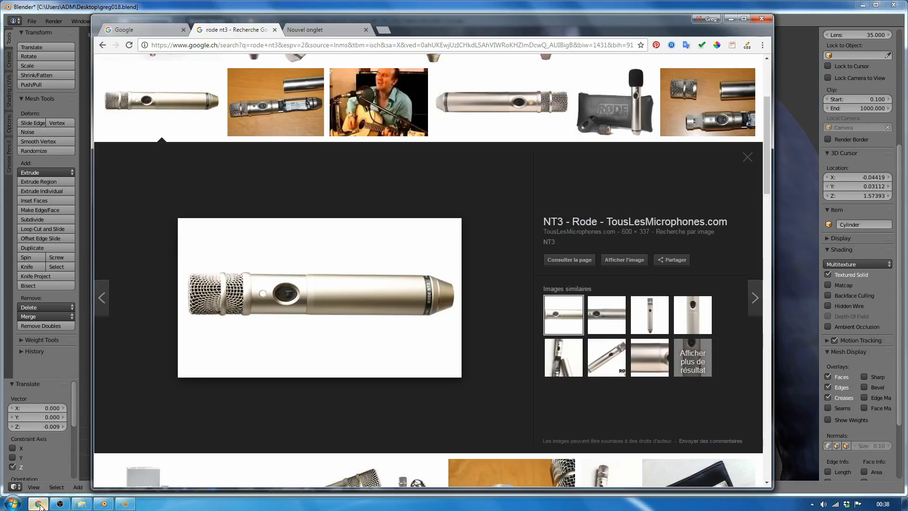
click(40, 504)
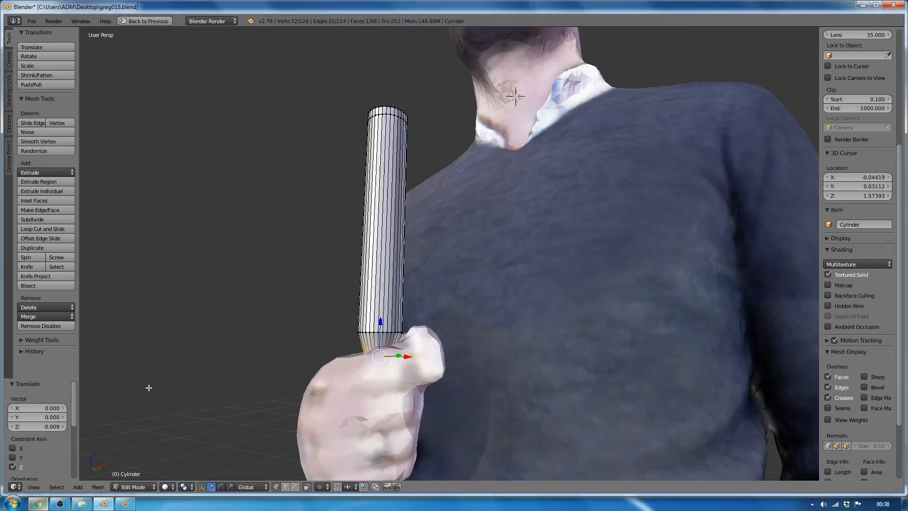
- In Object Mode, lower the cylinder -0.077 and a further -0.035 along Z into the fist, and save the scene as greg019.blend
key(Tab)
drag(382, 303, 374, 414)
scroll(393, 350, down, 5)
scroll(394, 350, up, 1)
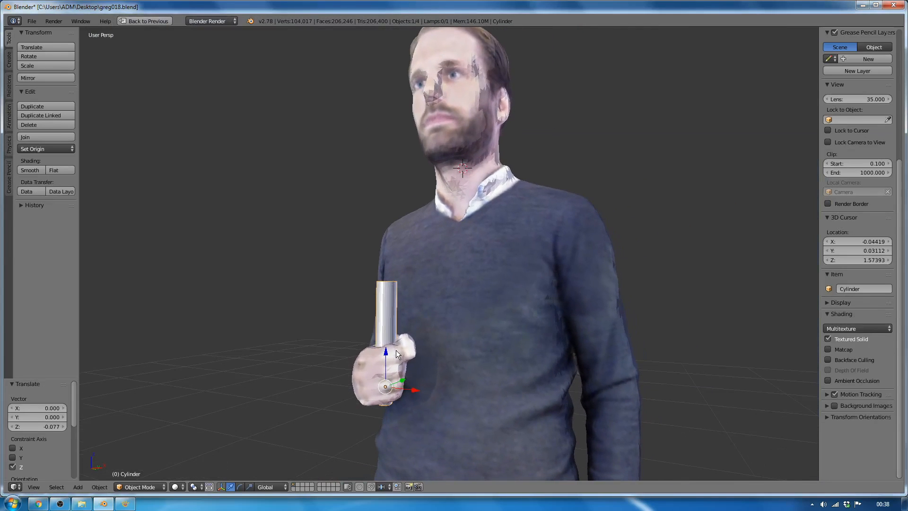
drag(396, 350, 394, 384)
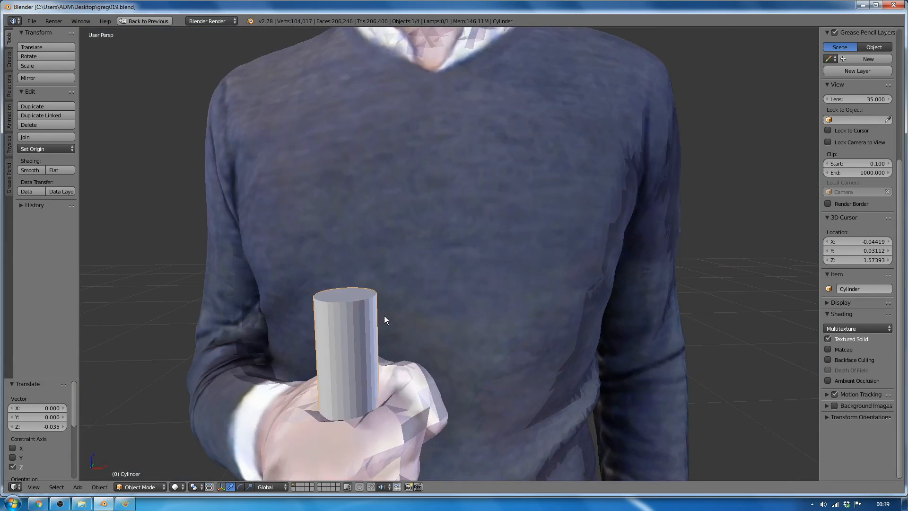
- Taper the cylinder's top end by scaling its top edge loop slightly inward, and shade the cylinder smooth in Object Mode
middle_drag(384, 316, 351, 315)
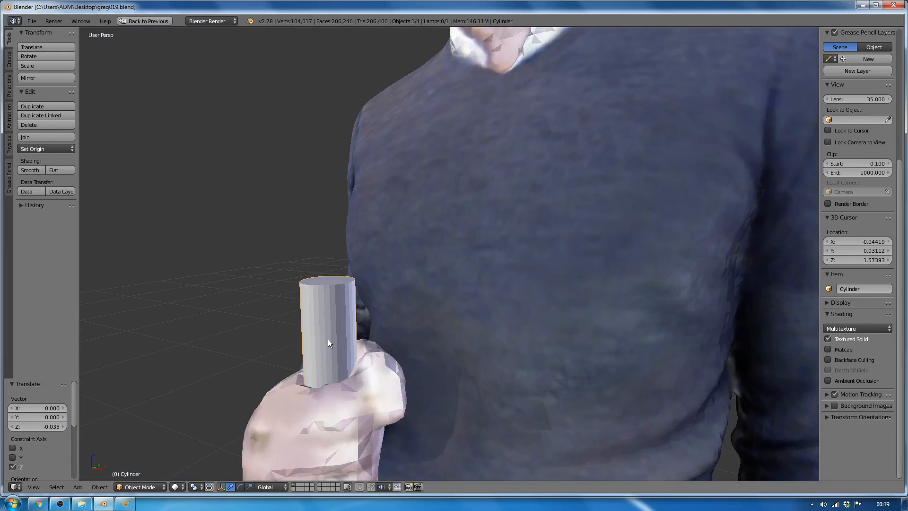
right_click(332, 316)
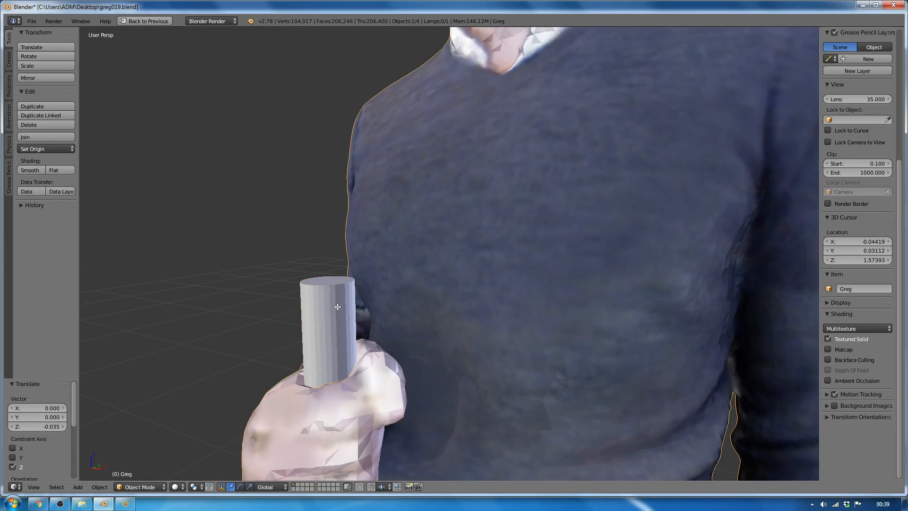
key(Tab)
key(Tab)
right_click(337, 307)
key(Tab)
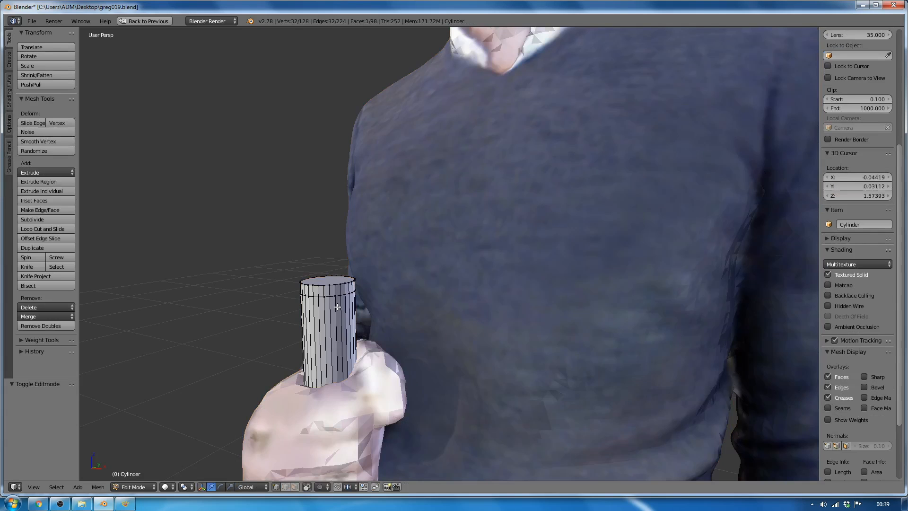
scroll(335, 287, up, 2)
alt+right_click(335, 280)
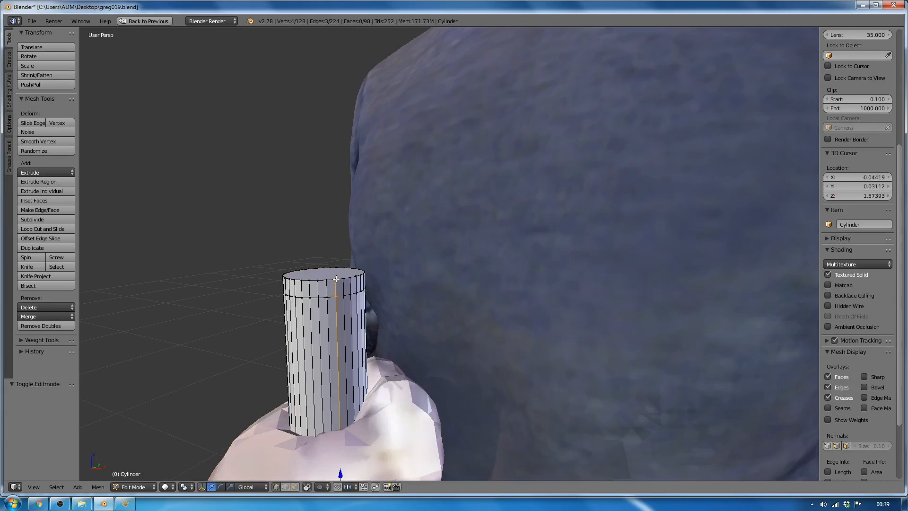
alt+right_click(336, 279)
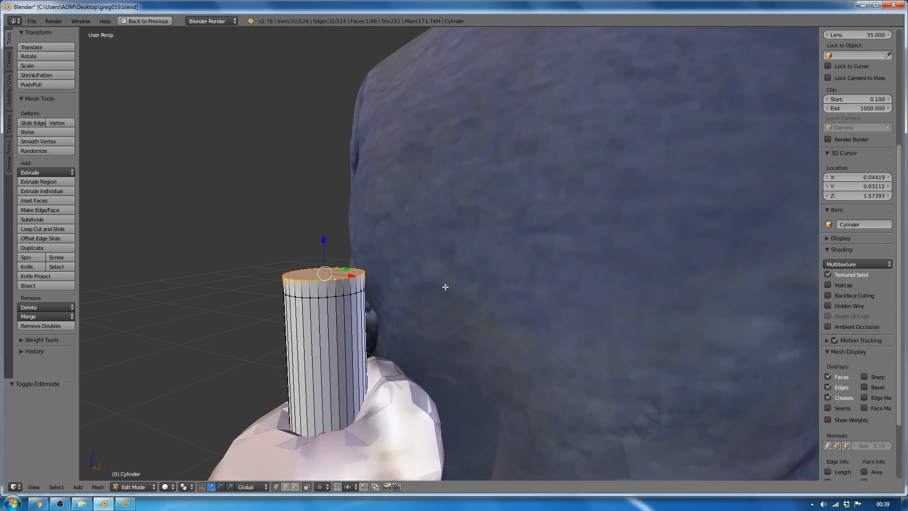
key(s)
click(424, 285)
key(Tab)
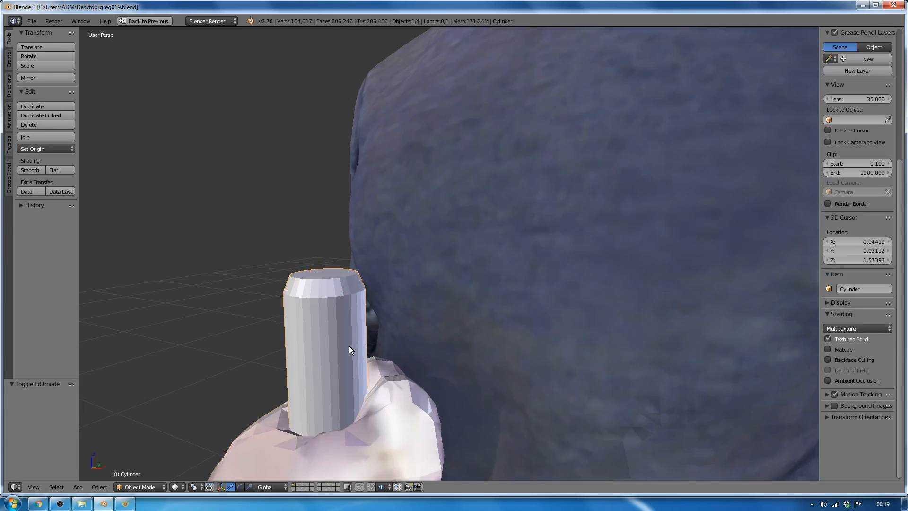
click(29, 170)
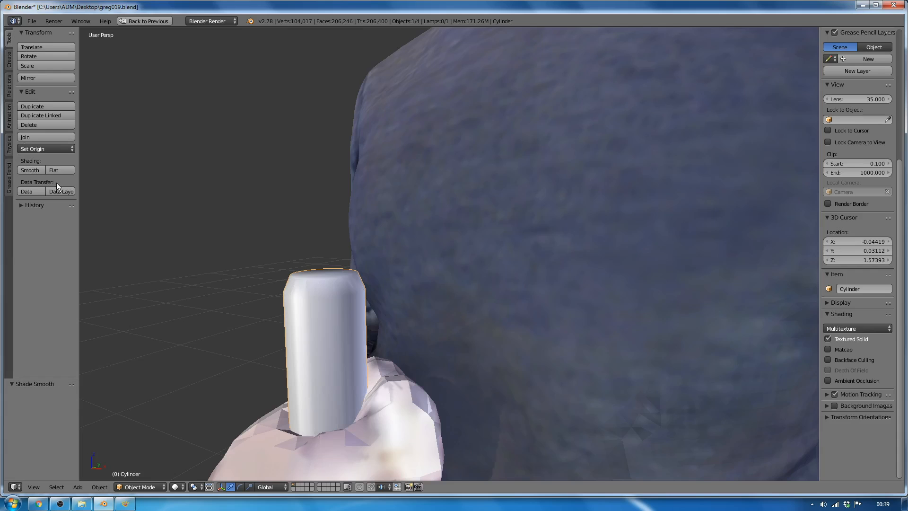
- Add three loop cuts around the cylinder's tapered top, one near the top edge and one tight on either side of the shoulder
key(Tab)
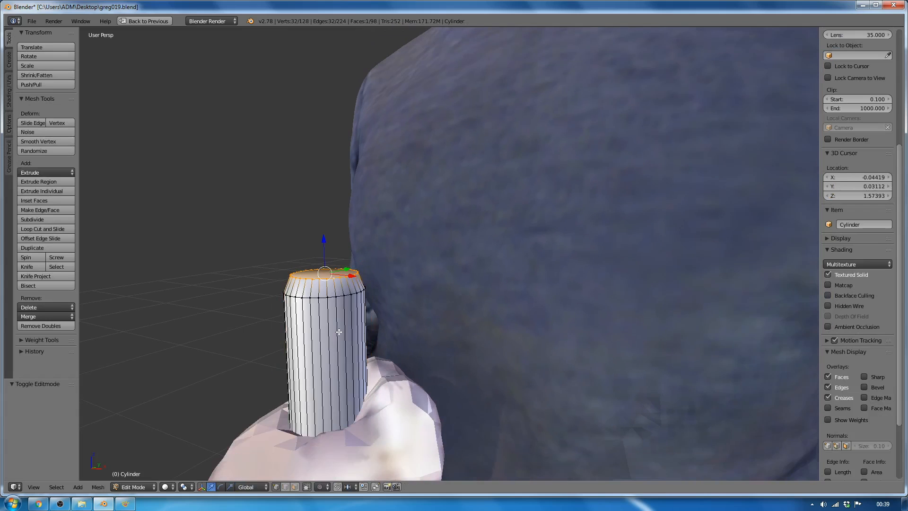
key(ctrl+r)
click(340, 290)
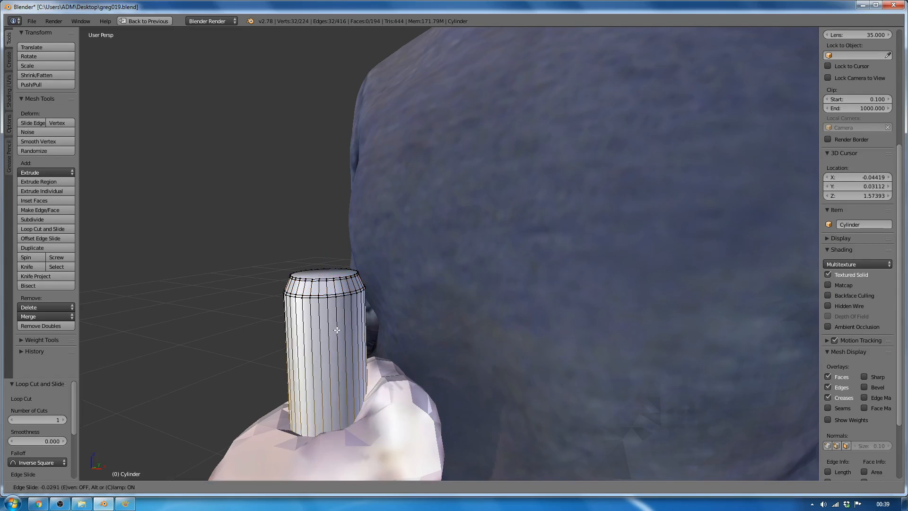
click(335, 161)
- Set the viewport's clip end to 100 and clip start to 0.01 for close-up work on the cylinder's lower end
middle_drag(335, 162, 339, 346)
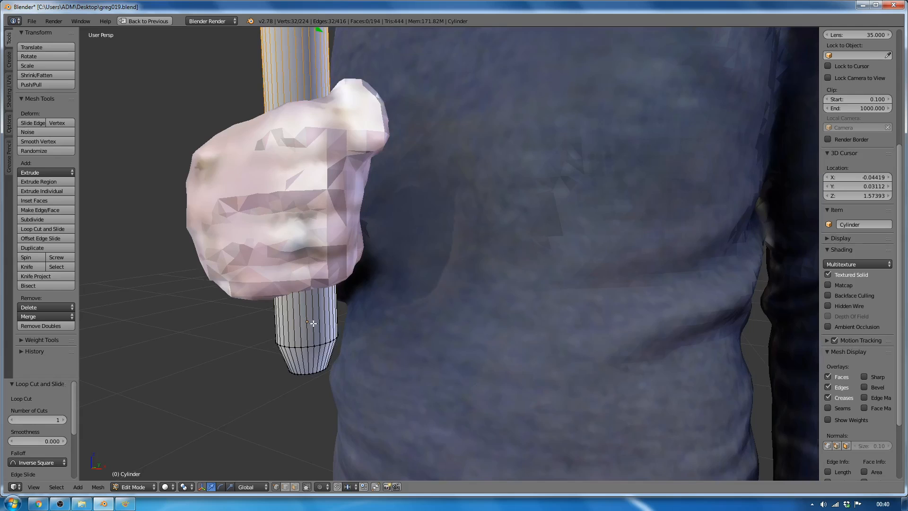
middle_drag(403, 339, 614, 301)
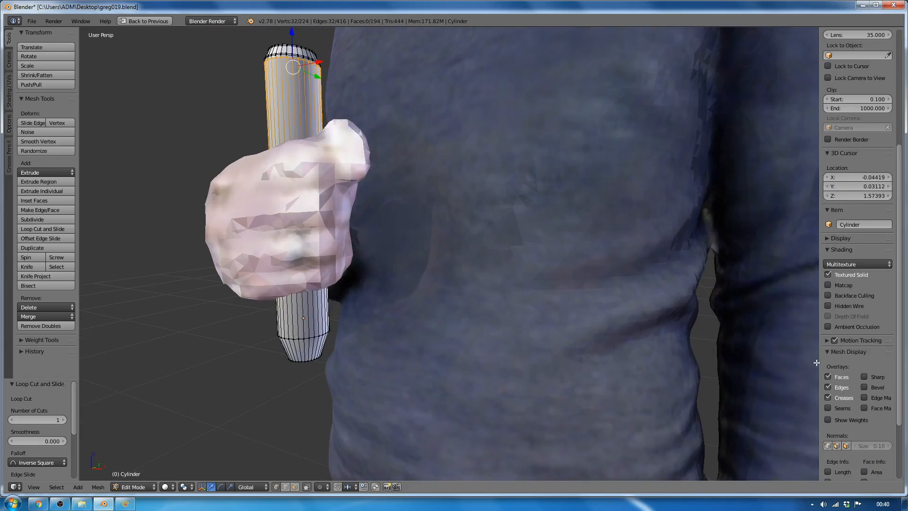
scroll(859, 240, up, 8)
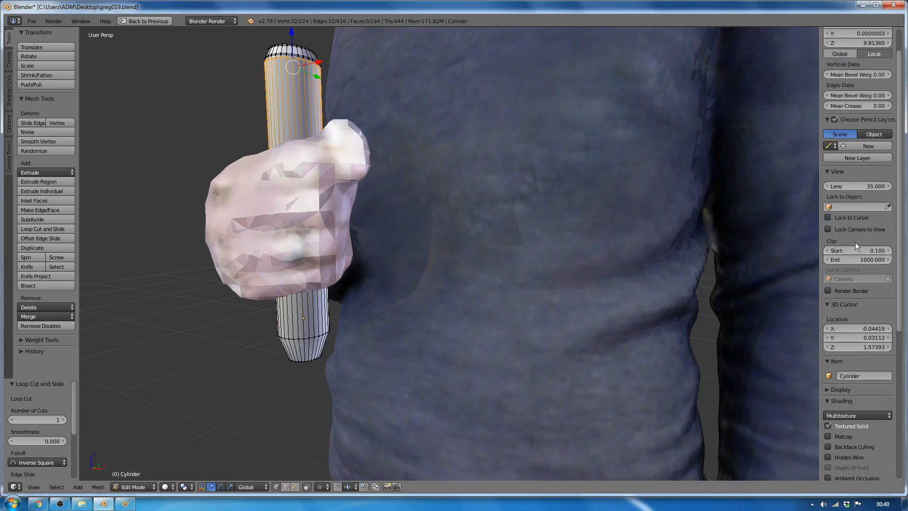
click(865, 260)
text(100)
key(Return)
click(866, 249)
text(0.01)
key(Return)
- Add two loop cuts around the cylinder's lower shoulder, one slid tight above it and one tight below it
scroll(325, 282, up, 5)
shift+middle_drag(328, 282, 470, 126)
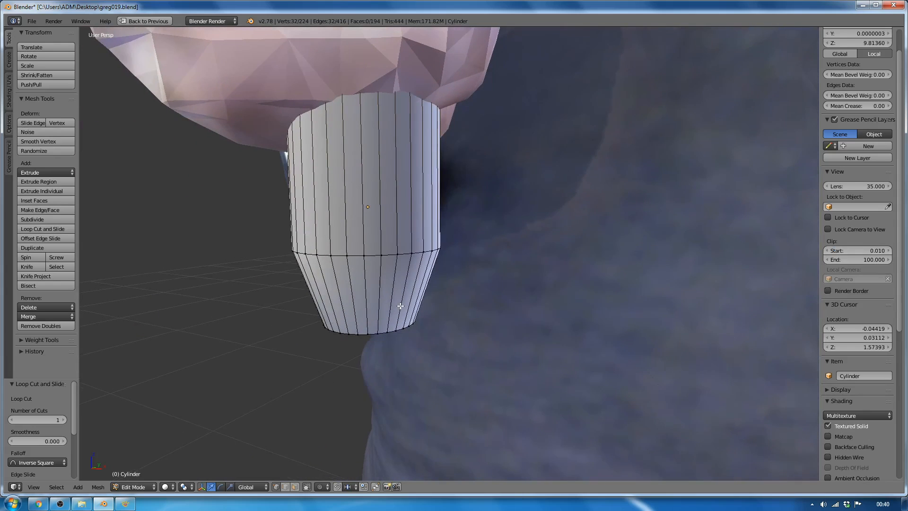
right_click(381, 255)
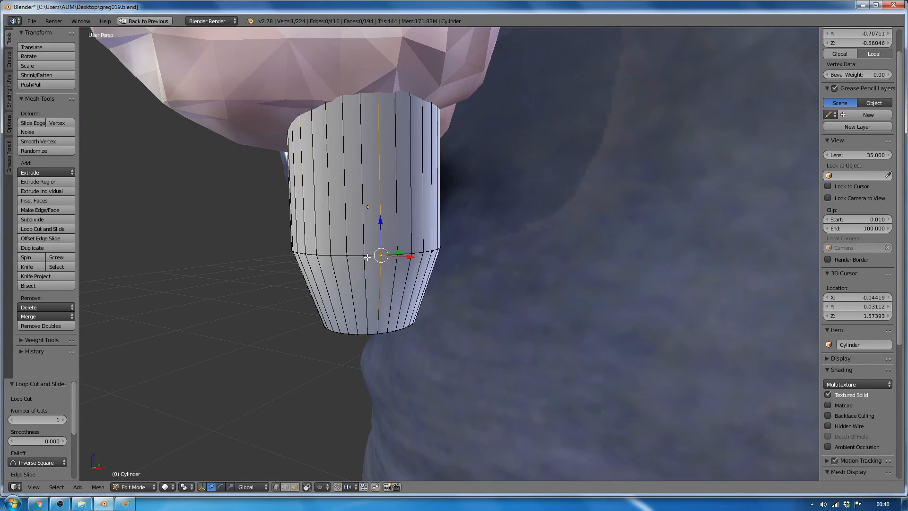
key(ctrl+r)
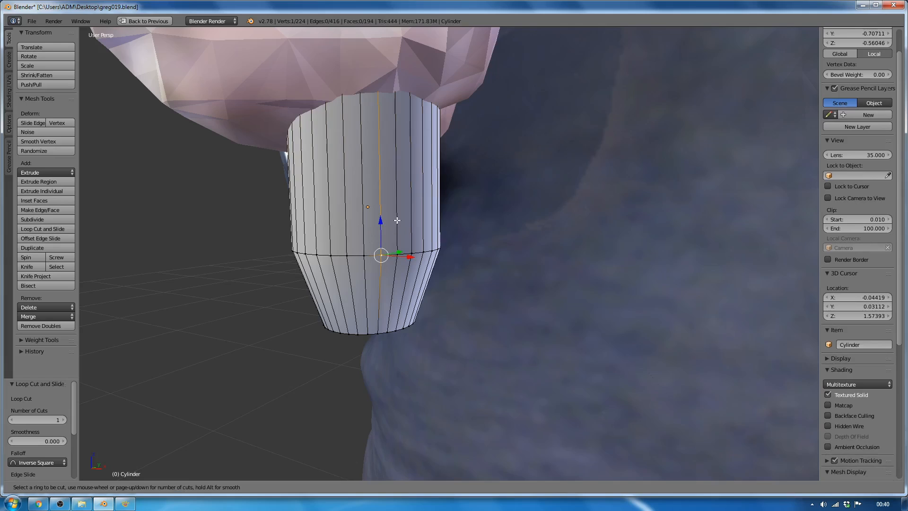
click(397, 221)
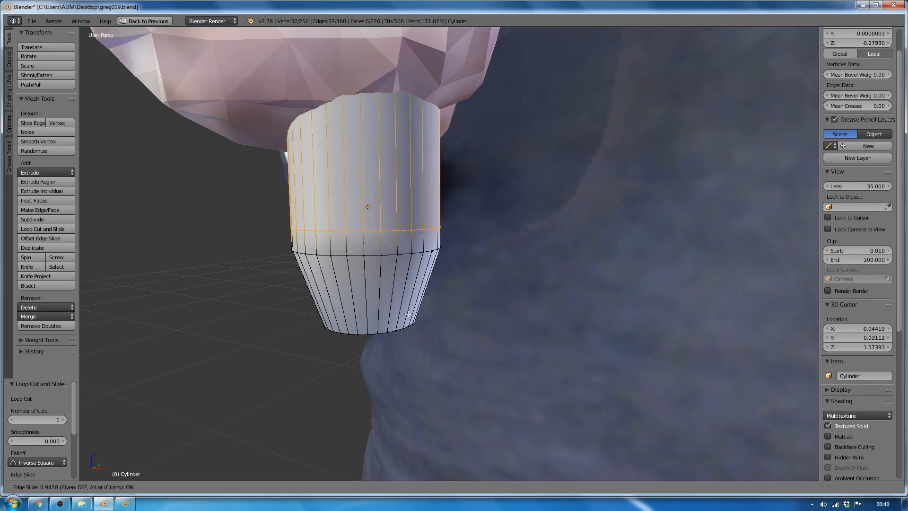
click(404, 340)
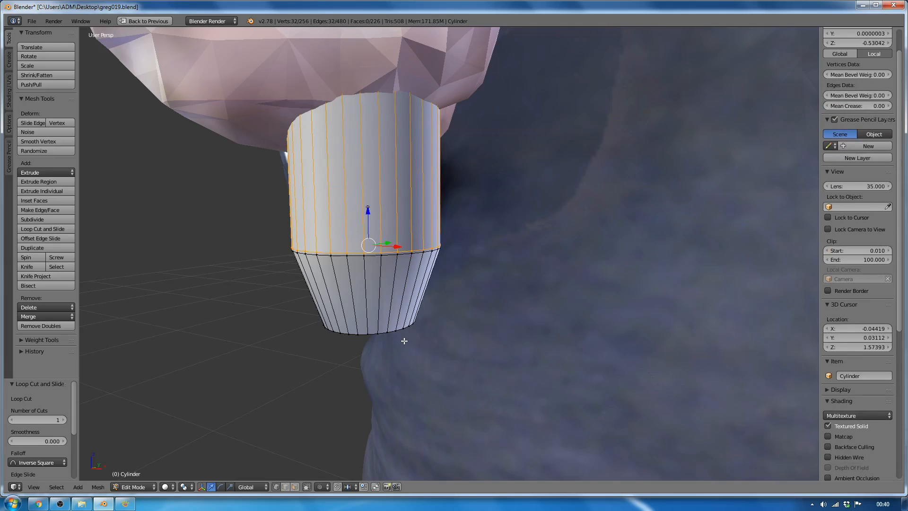
key(ctrl+r)
click(395, 282)
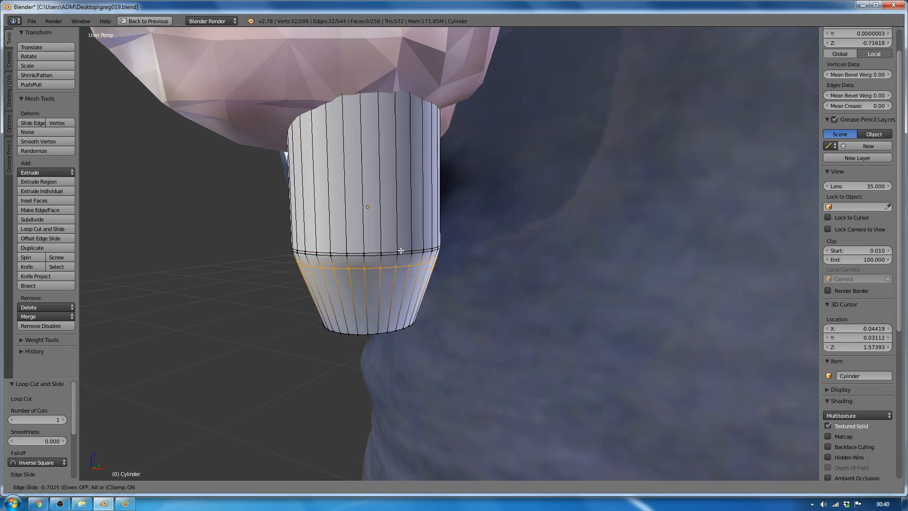
click(402, 245)
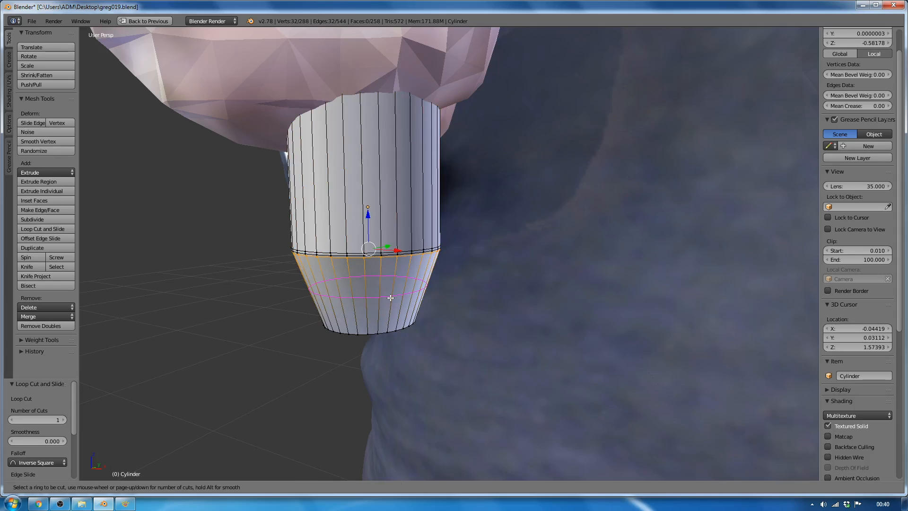
- Add a loop cut slid close to the bottom edge of the lower taper, return to Object Mode and save the scene
key(ctrl+r)
click(393, 303)
click(396, 334)
key(Tab)
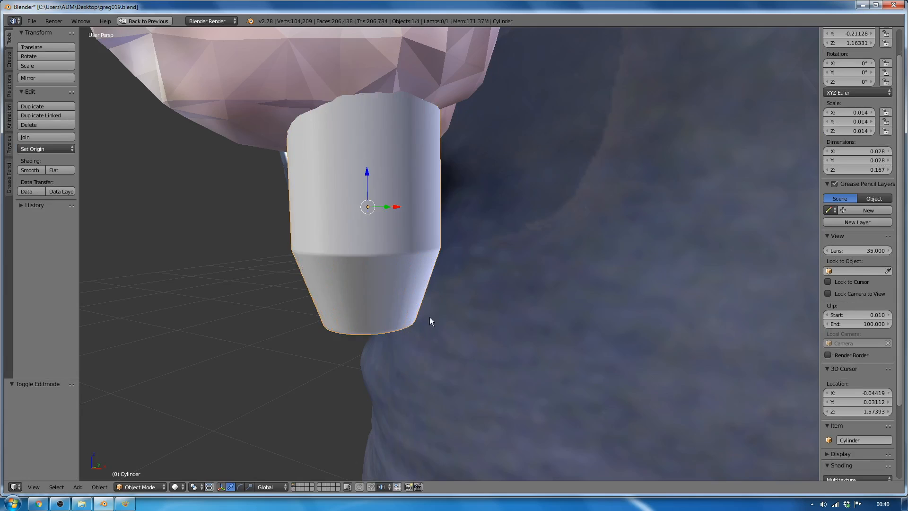
scroll(440, 277, down, 4)
middle_drag(405, 281, 377, 247)
key(ctrl+s)
- Add a UV sphere with 32 segments and 16 rings and scale it uniformly to 0.088
key(shift+a)
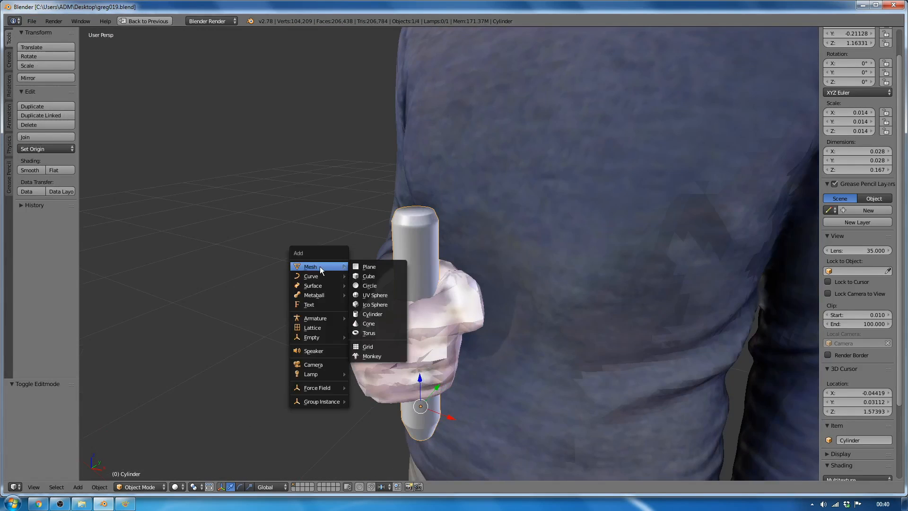
mouse_move(311, 268)
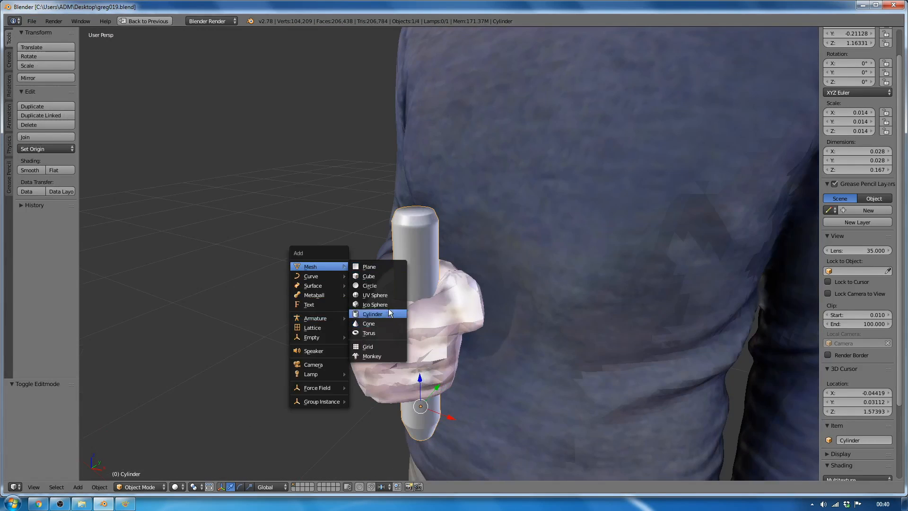
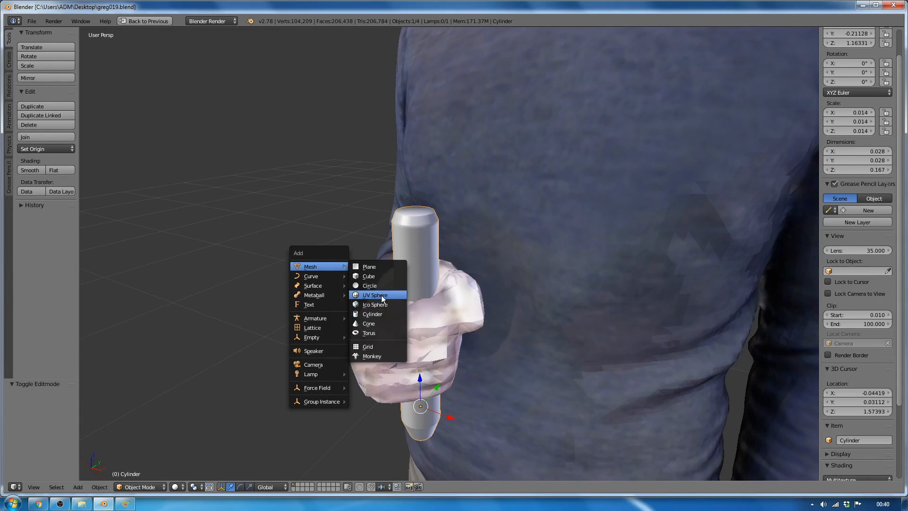
click(382, 296)
scroll(385, 291, down, 6)
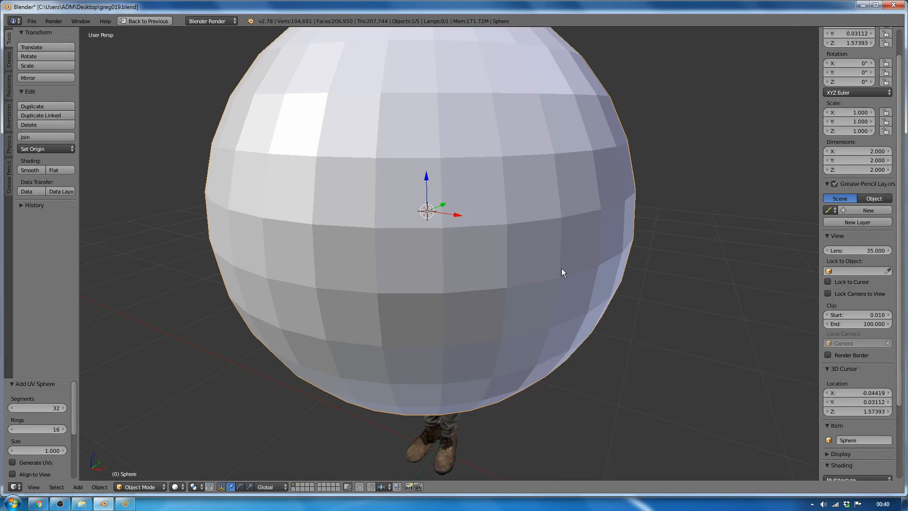
key(s)
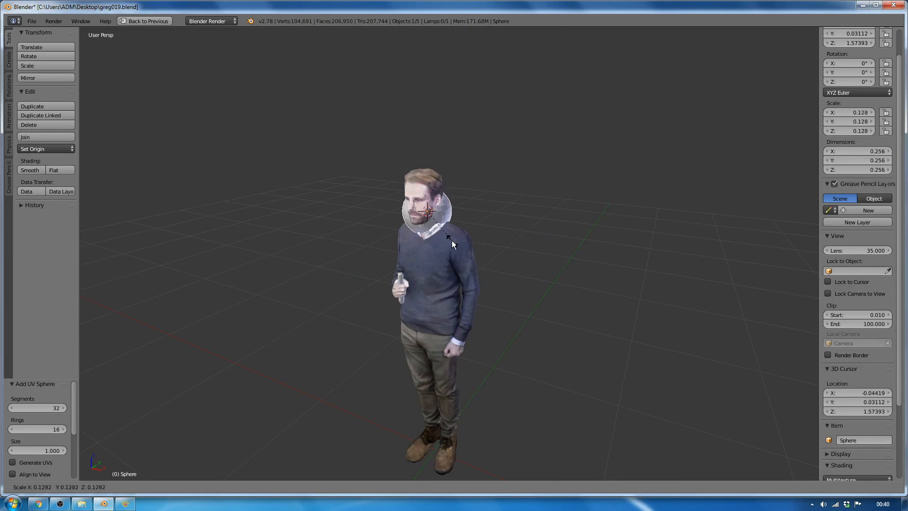
click(436, 237)
- Move the sphere along Y to about -0.228 and -0.193 along Z above the fist, and scale it uniformly by 0.314
key(g)
key(y)
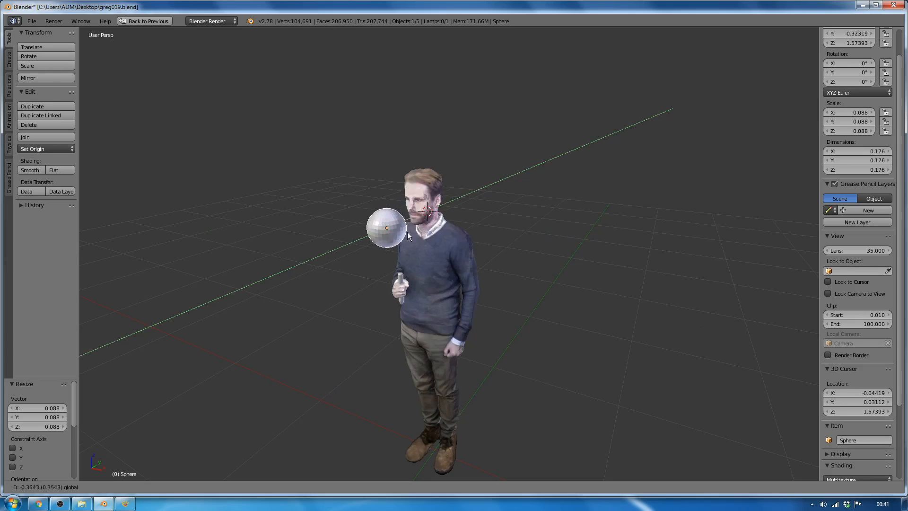
key(z)
click(411, 251)
scroll(413, 249, up, 4)
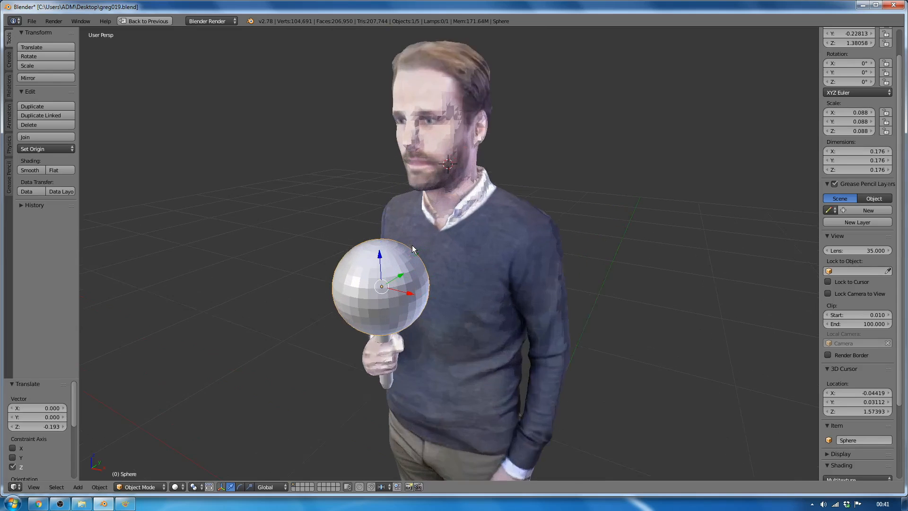
scroll(412, 250, up, 2)
key(s)
click(418, 315)
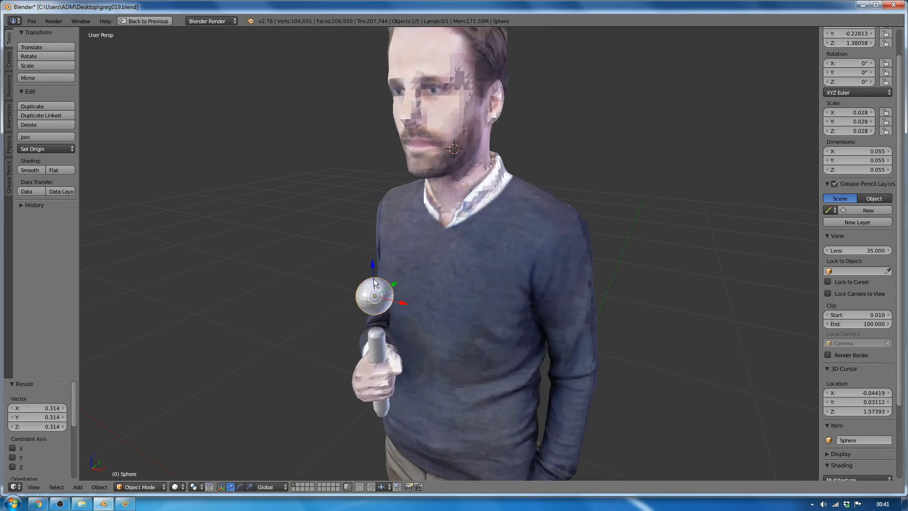
- In front-view wireframe Edit Mode, add a horizontal loop cut around the sphere just above its equator
scroll(388, 245, up, 6)
scroll(388, 246, down, 4)
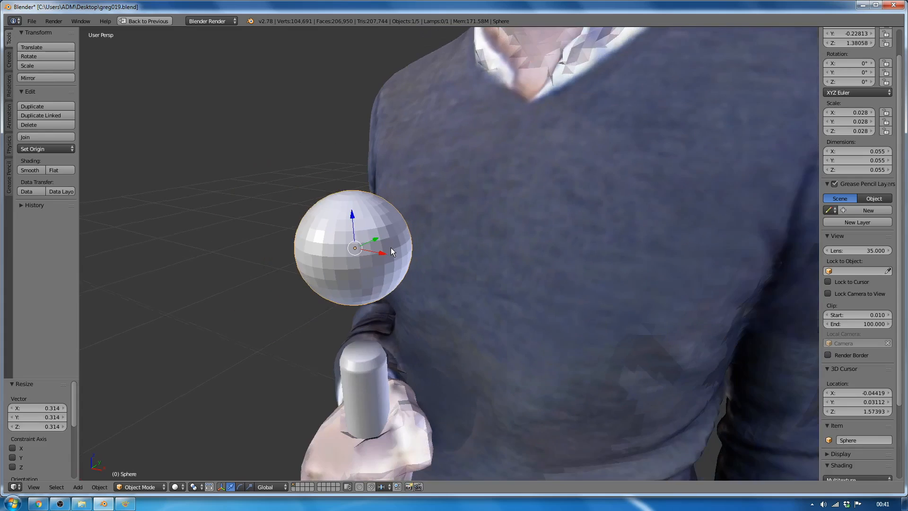
key(KP_1)
key(Tab)
scroll(460, 212, up, 1)
key(z)
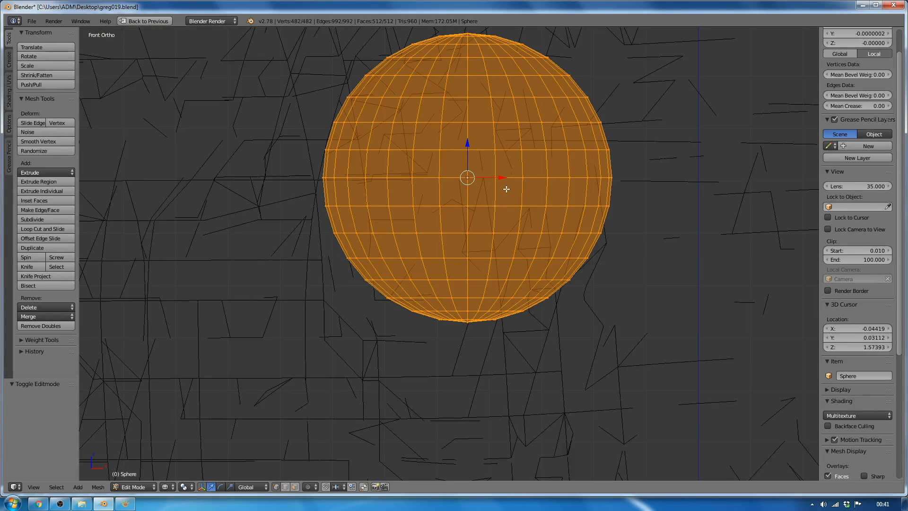
key(ctrl+r)
click(503, 186)
click(389, 181)
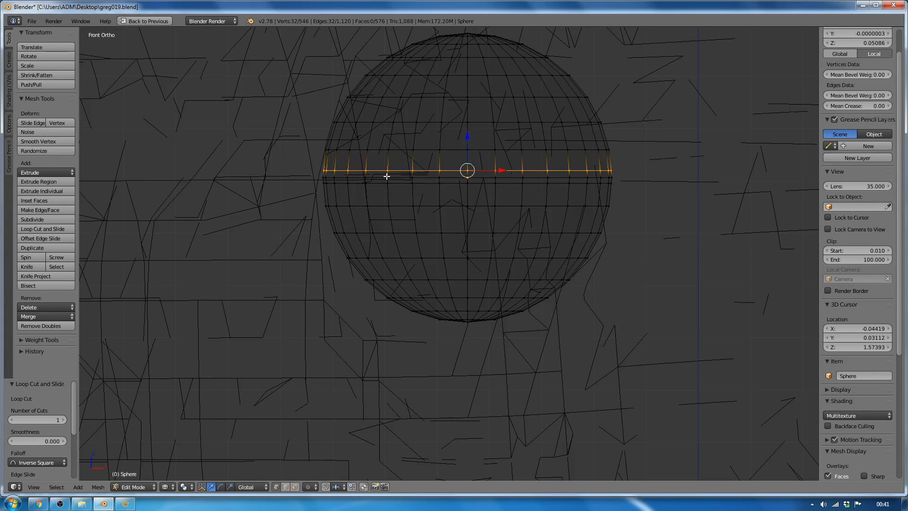
- Stretch the sphere into a capsule by box-selecting its upper half and moving it 0.021 along Z
alt+shift+right_click(385, 176)
shift+middle_drag(467, 146, 458, 197)
key(b)
drag(303, 62, 629, 213)
key(g)
key(z)
click(521, 84)
scroll(502, 312, down, 2)
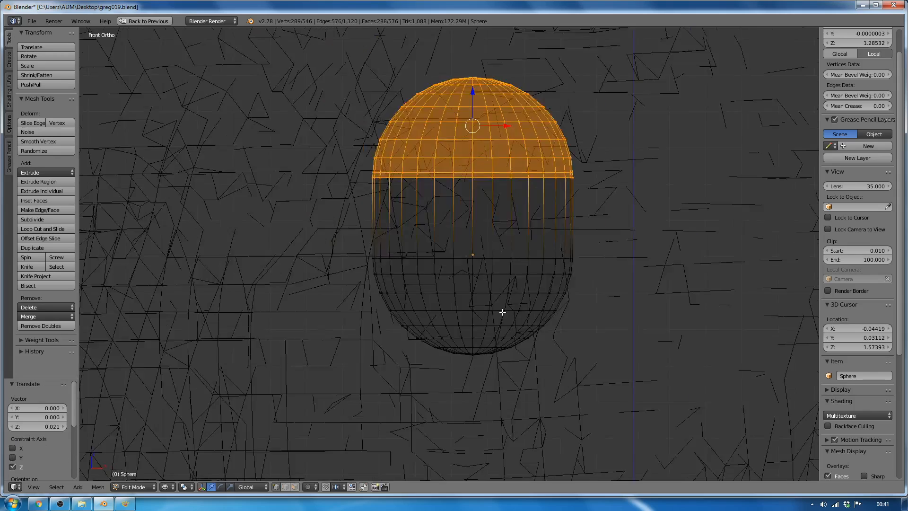
- Flatten the capsule's upper and lower caps along Z, the lower one by 0.527, raise the lower cap slightly and return to Object Mode
shift+middle_drag(502, 312, 474, 377)
mouse_move(445, 161)
mouse_down()
mouse_move(446, 146)
mouse_move(442, 165)
mouse_up()
scroll(460, 163, up, 1)
right_click(322, 374)
key(b)
drag(308, 368, 614, 480)
mouse_move(440, 394)
mouse_down()
mouse_move(442, 420)
mouse_move(448, 385)
mouse_up()
key(s)
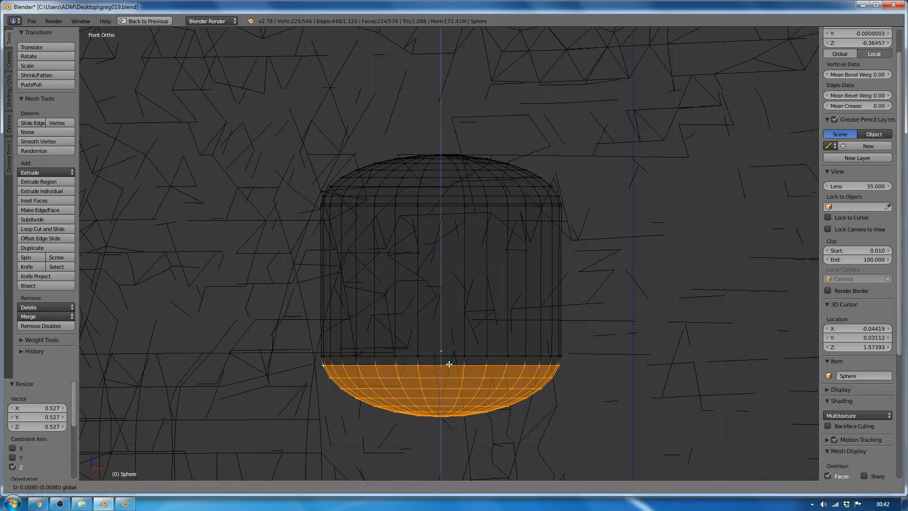
key(Return)
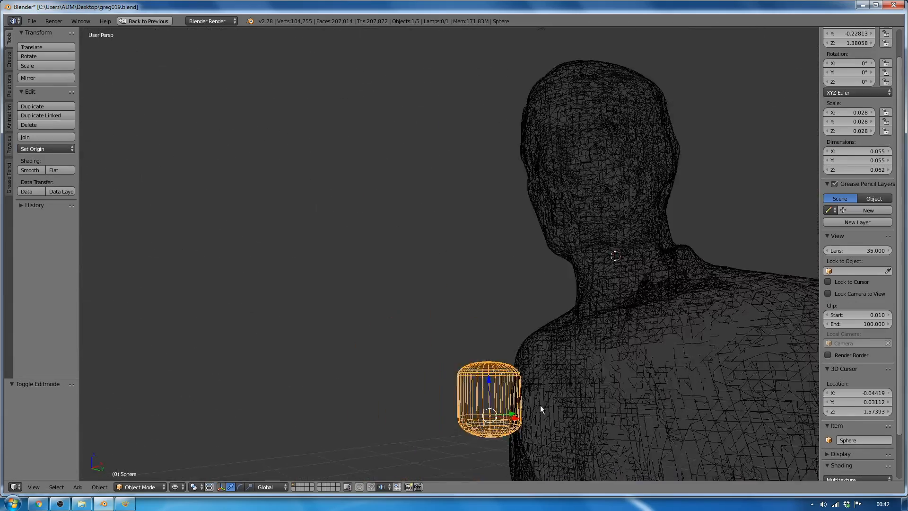
middle_drag(540, 405, 526, 402)
scroll(462, 380, down, 2)
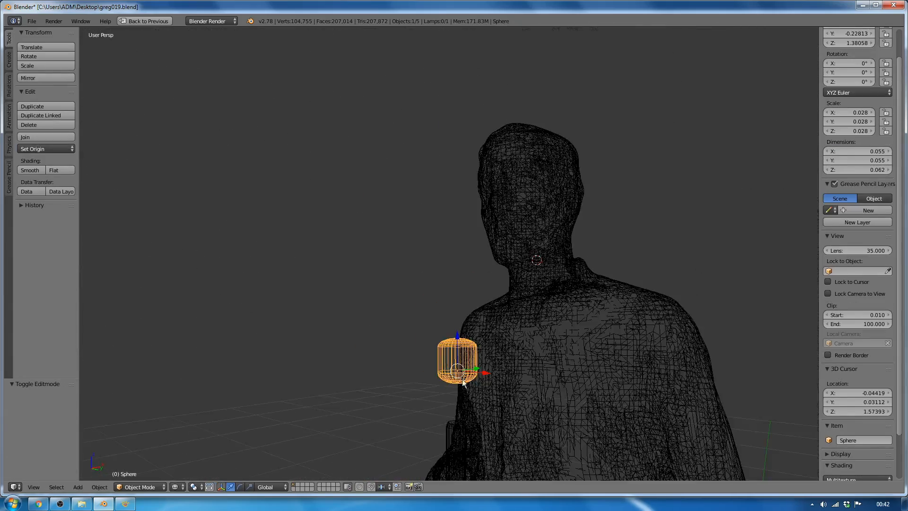
- Give the sphere a near-black material with zero specular intensity and centre it over the microphone handle in the top view
key(shift+space)
drag(380, 378, 609, 421)
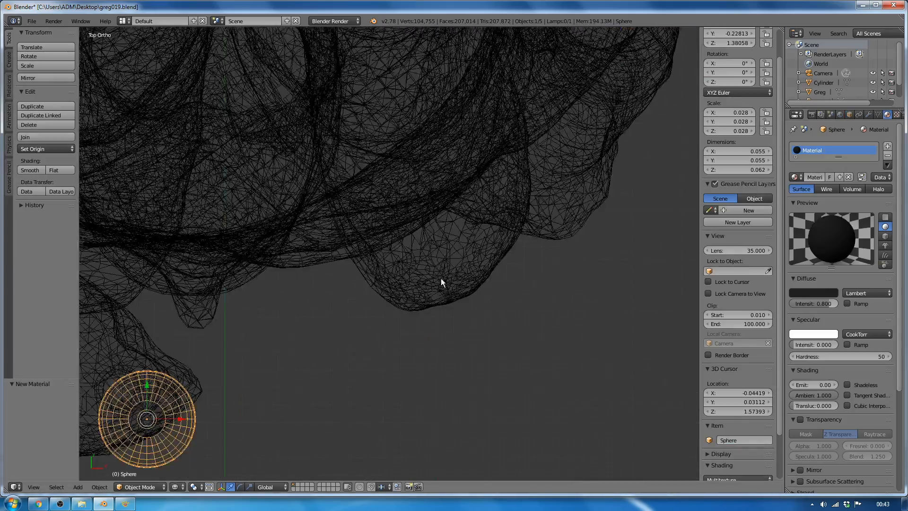
key(KP_Decimal)
key(g)
click(369, 221)
key(g)
click(396, 186)
- Lower the sphere 0.087 along Z onto the top of the handle in the front view
key(KP_1)
scroll(444, 194, down, 11)
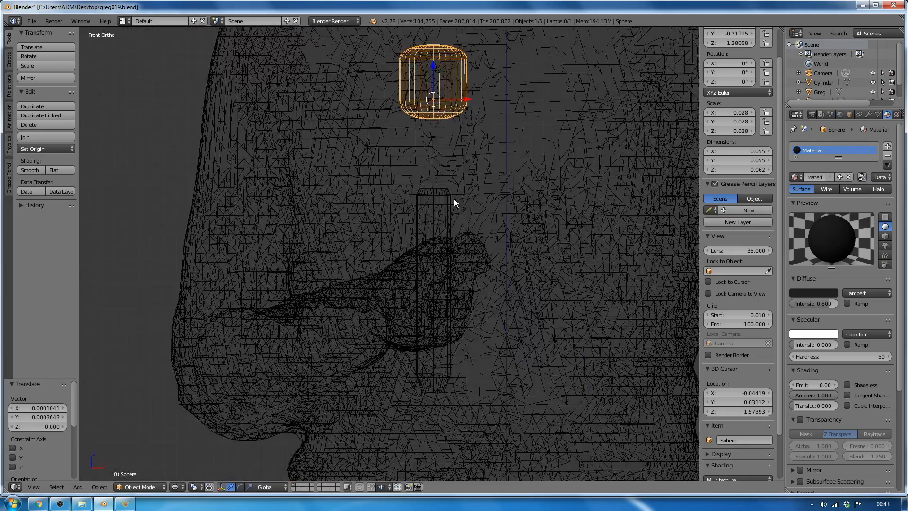
key(g)
key(z)
click(447, 189)
- Scale the head piece uniformly and along Z to about 0.062 wide and 0.073 high
shift+middle_drag(446, 178, 447, 238)
scroll(447, 237, up, 3)
key(s)
key(z)
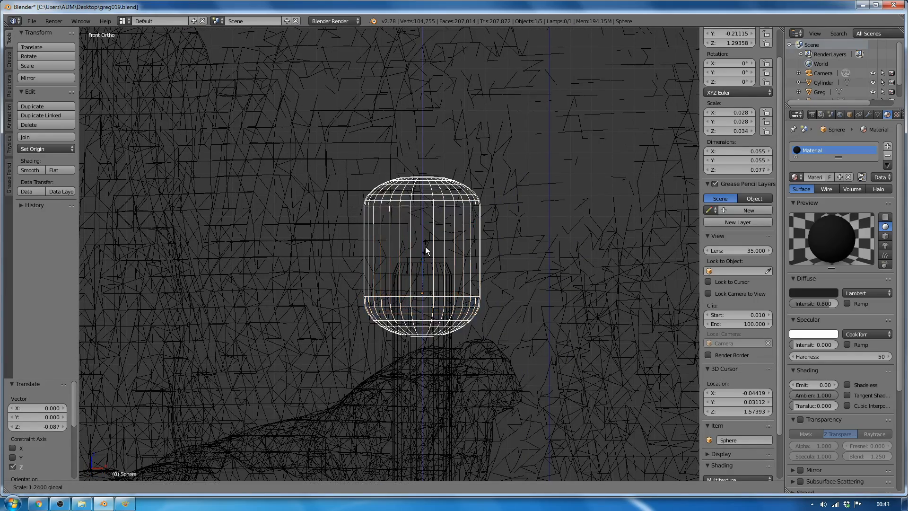
click(426, 260)
key(s)
click(491, 258)
key(s)
key(z)
click(513, 294)
key(Tab)
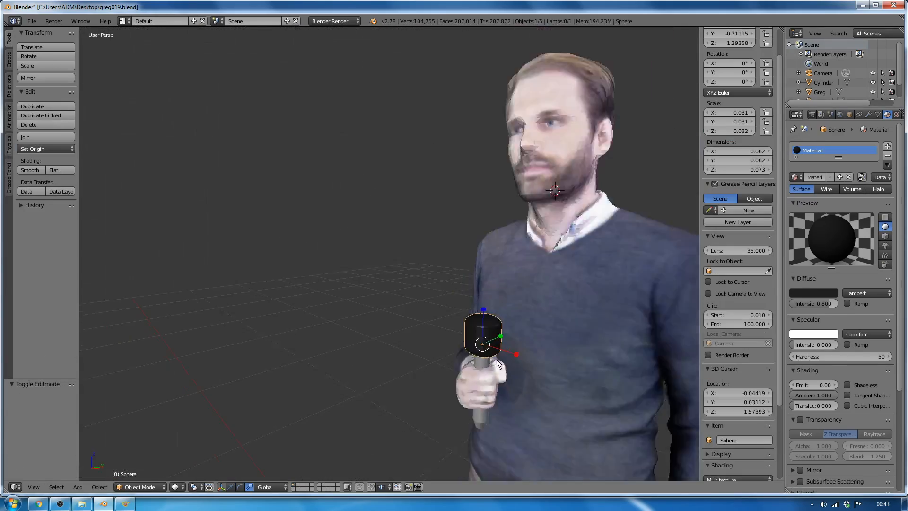
- Apply smooth shading to the microphone head
key(KP_Decimal)
mouse_move(427, 297)
mouse_down()
mouse_move(430, 336)
mouse_move(429, 313)
mouse_up()
right_click(430, 166)
click(31, 170)
mouse_move(327, 241)
middle_down()
mouse_move(427, 253)
mouse_move(321, 251)
middle_up()
scroll(418, 203, up, 1)
mouse_move(412, 177)
middle_down()
mouse_move(418, 203)
mouse_move(426, 174)
middle_up()
- In Edit Mode, flatten the head's cap along Z and shift it by -0.002 along Z
key(Tab)
click(230, 488)
mouse_move(425, 170)
mouse_down()
mouse_move(429, 158)
mouse_move(424, 179)
mouse_up()
click(211, 487)
middle_drag(436, 104, 396, 156)
- Select the face loops of the head's upper cap, adjust the cap's height slightly and scale it by 0.829 along Z
scroll(394, 166, up, 6)
alt+right_click(392, 178)
alt+shift+right_click(391, 166)
alt+shift+right_click(389, 150)
alt+shift+right_click(384, 124)
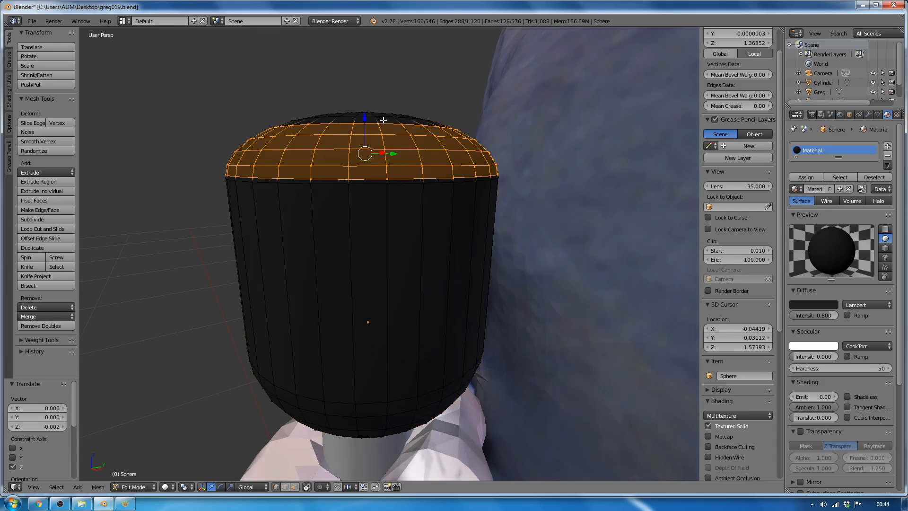
middle_drag(383, 122, 376, 218)
alt+shift+right_click(365, 293)
middle_drag(364, 294, 376, 189)
scroll(376, 189, down, 6)
click(211, 487)
mouse_move(413, 149)
mouse_down()
mouse_move(414, 137)
mouse_move(416, 146)
mouse_up()
scroll(416, 147, down, 2)
middle_drag(416, 147, 398, 244)
click(230, 486)
drag(342, 169, 341, 175)
scroll(339, 264, up, 5)
middle_drag(339, 264, 370, 240)
alt+right_click(360, 291)
alt+shift+right_click(360, 287)
alt+shift+right_click(360, 278)
alt+shift+right_click(360, 266)
alt+shift+right_click(360, 279)
scroll(369, 240, up, 2)
alt+shift+right_click(388, 169)
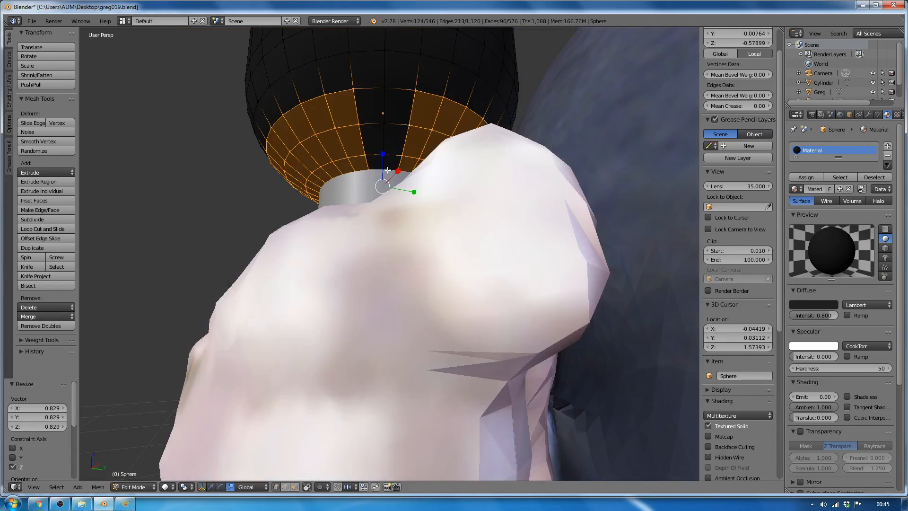
alt+shift+right_click(393, 161)
right_click(393, 159)
- In front-view wireframe, box-select the head's lower cap and scale it by 0.978 along Z
key(KP_1)
shift+middle_drag(583, 224, 397, 172)
key(Tab)
key(Tab)
key(z)
right_click(463, 322)
key(b)
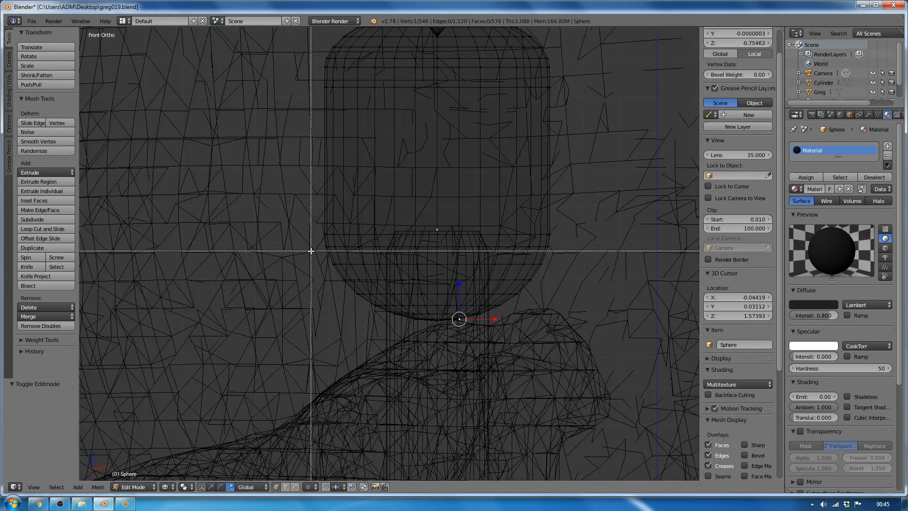
drag(311, 241, 566, 333)
mouse_move(438, 256)
mouse_down()
mouse_move(439, 274)
mouse_move(440, 256)
mouse_up()
- Box-select the lower rings of the head's base, flatten and raise them along Z, and return to Object Mode
right_click(446, 318)
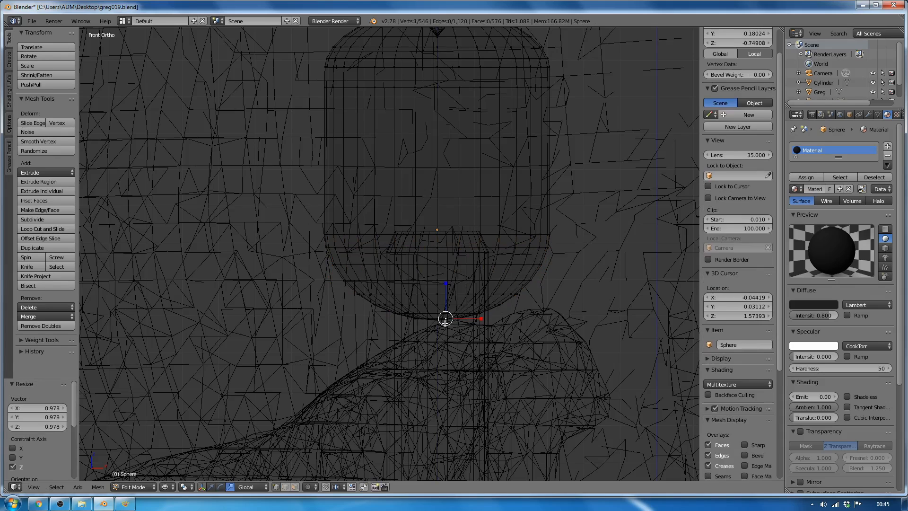
key(b)
drag(322, 275, 558, 334)
mouse_move(438, 273)
mouse_down()
mouse_move(439, 285)
mouse_move(438, 253)
mouse_up()
click(212, 487)
click(230, 487)
click(212, 487)
key(b)
drag(326, 256, 560, 268)
key(Tab)
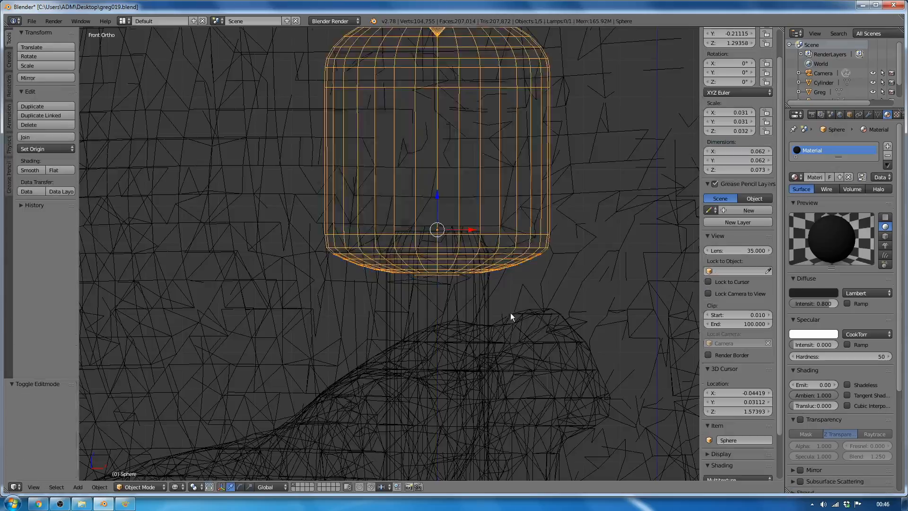
- Show the head's wire overlay and raise the sunken centre vertex of its top along Z in Edit Mode
middle_drag(510, 313, 386, 303)
scroll(386, 302, up, 4)
key(z)
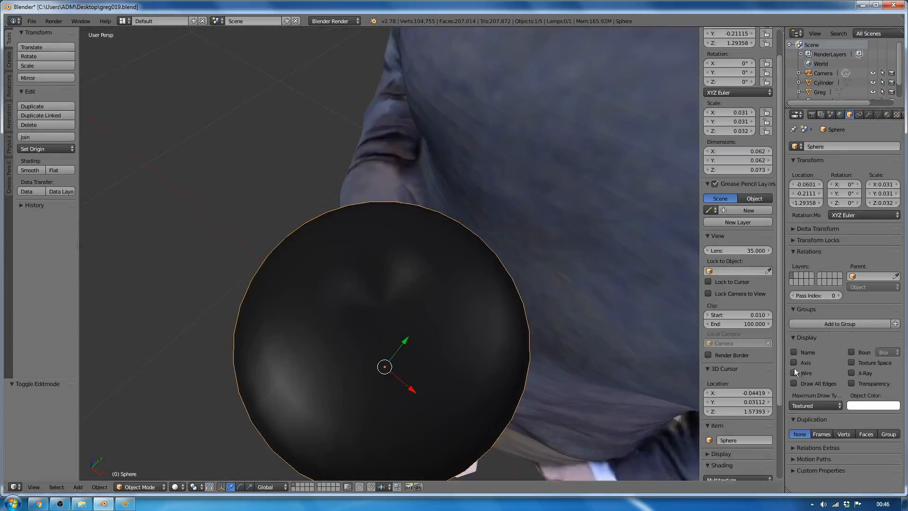
key(Tab)
scroll(389, 310, up, 2)
key(z)
scroll(389, 314, up, 1)
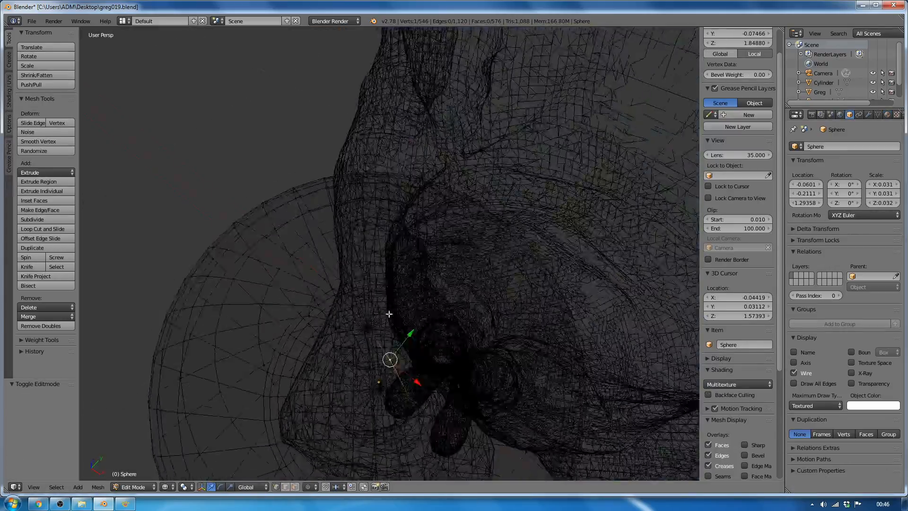
mouse_move(390, 314)
middle_down()
mouse_move(208, 298)
mouse_move(288, 163)
middle_up()
scroll(219, 300, up, 2)
right_click(204, 296)
drag(294, 156, 294, 152)
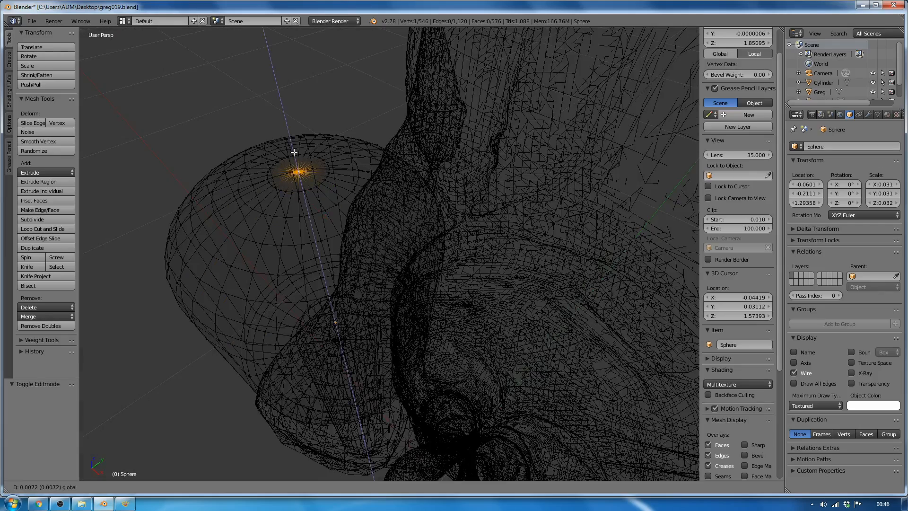
- Fine-tune the top centre vertex by about 0.0004 along Z in solid view and turn off the wire overlay
key(z)
middle_drag(293, 150, 364, 132)
drag(372, 118, 372, 116)
click(795, 375)
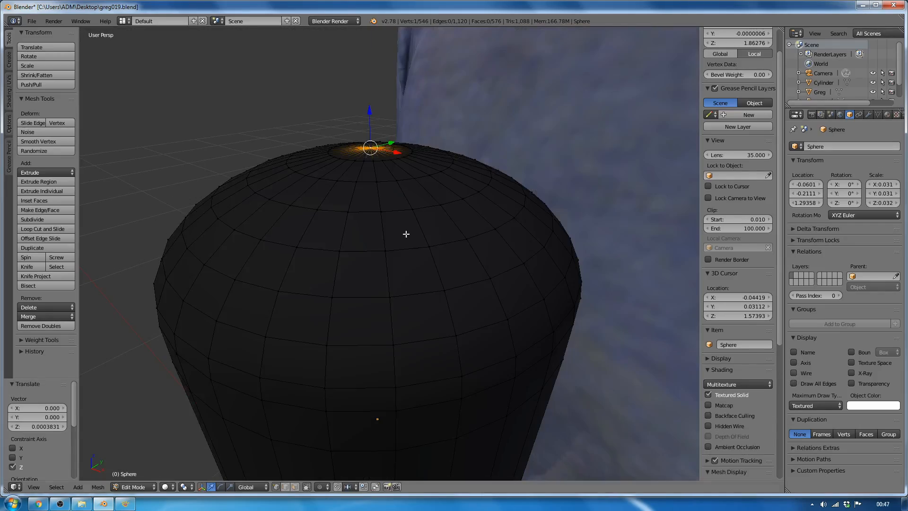
- Add a Subdivision Surface modifier with one subdivision level to the head and toggle its wire overlay
key(Tab)
scroll(406, 233, down, 7)
shift+middle_drag(405, 233, 469, 195)
click(868, 115)
click(845, 146)
click(717, 304)
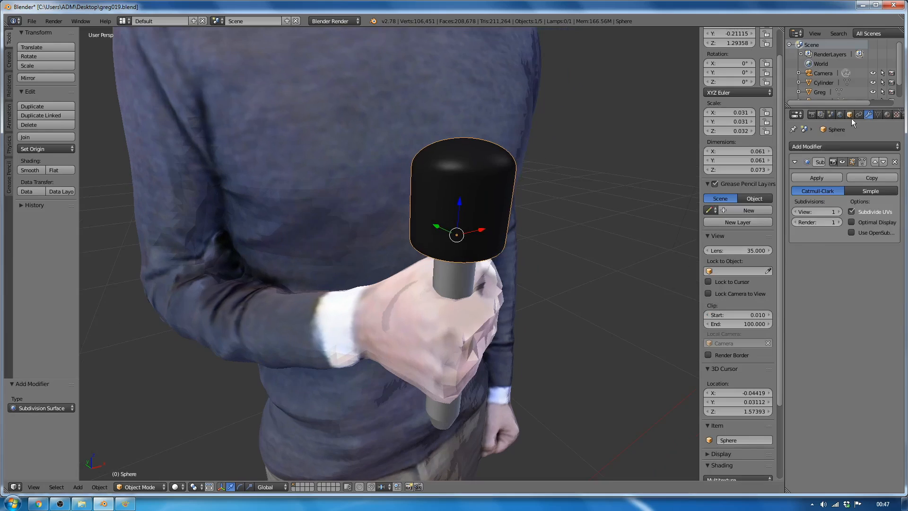
click(850, 114)
click(794, 373)
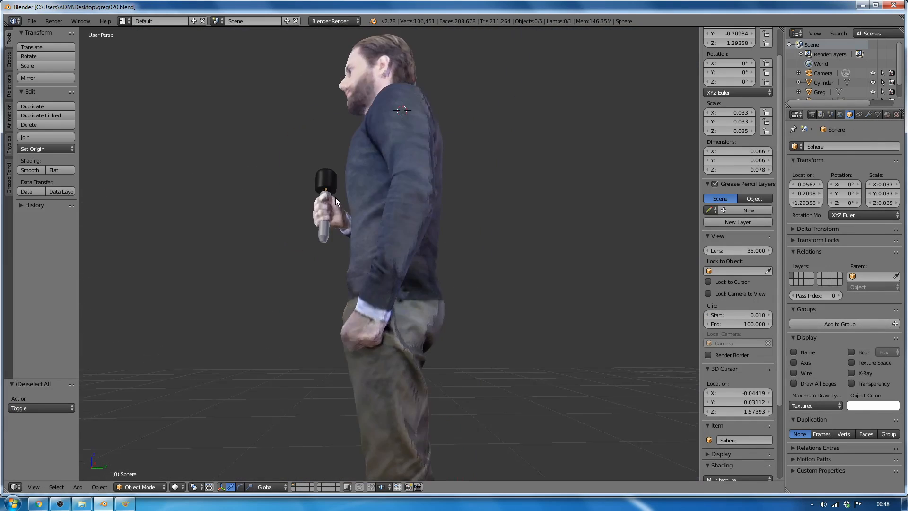
- Select the microphone's handle and head together and tilt them 4.604° around Y to fit the fist
scroll(330, 231, up, 6)
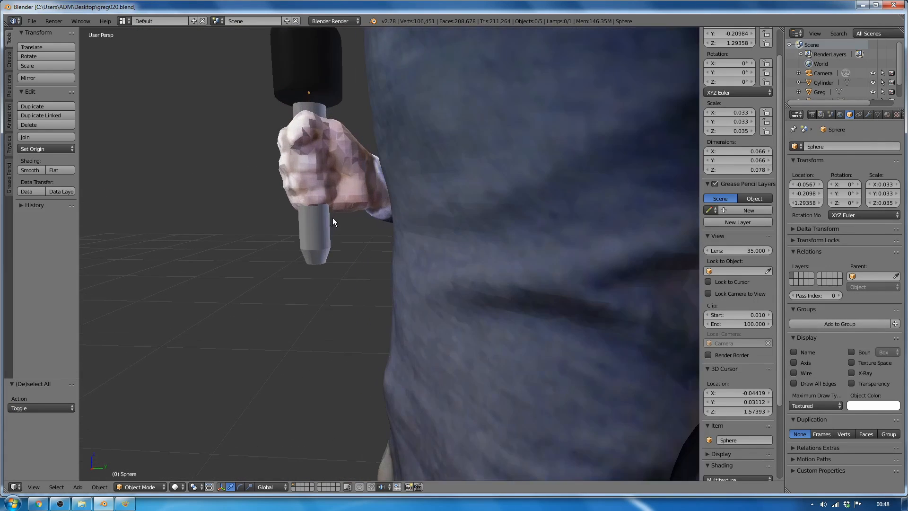
middle_drag(337, 220, 474, 243)
right_click(428, 134)
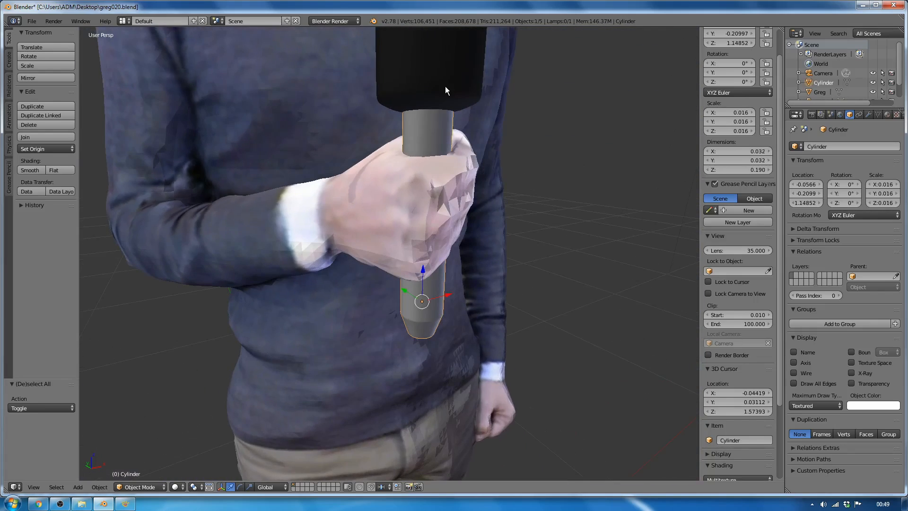
shift+right_click(445, 86)
click(240, 486)
middle_drag(365, 343, 337, 329)
drag(350, 195, 352, 194)
middle_drag(400, 234, 391, 174)
drag(380, 163, 383, 141)
middle_drag(378, 147, 402, 223)
drag(317, 217, 315, 218)
middle_drag(303, 210, 319, 200)
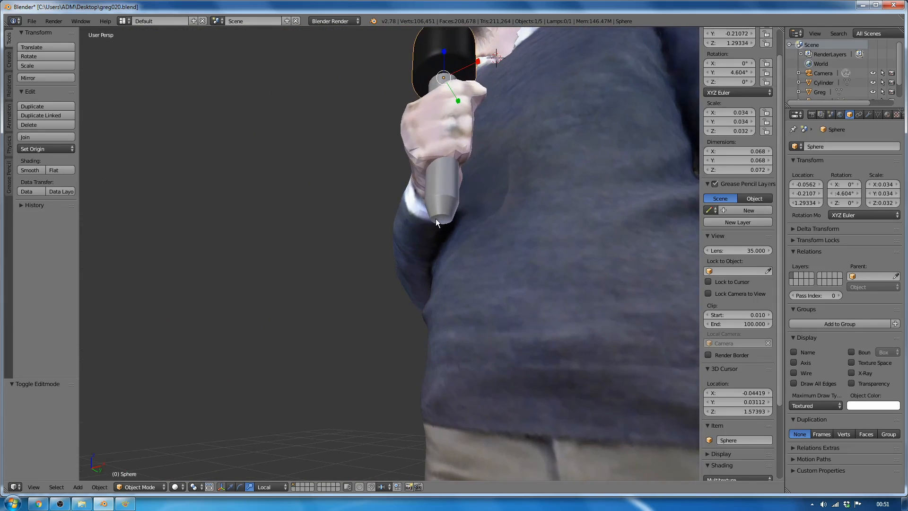
- Duplicate the round face at the handle's lower end in place in Edit Mode
middle_drag(448, 222, 478, 245)
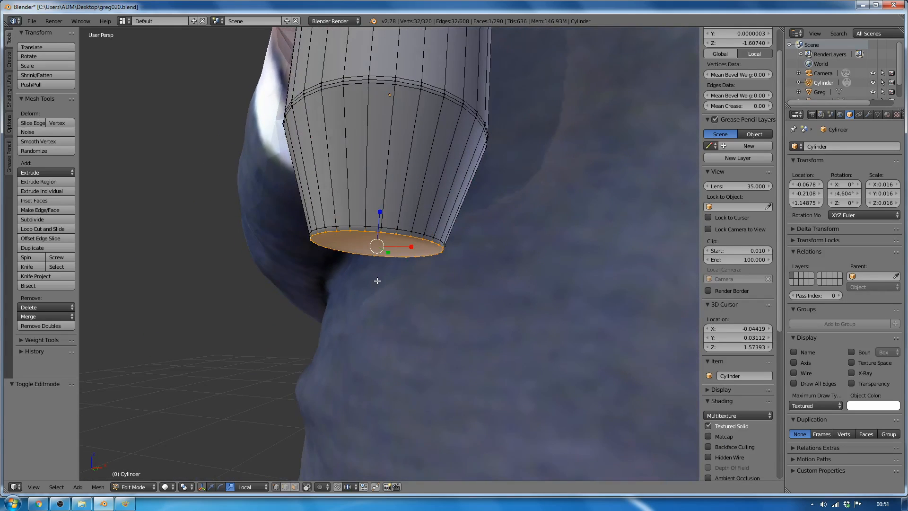
key(w)
middle_drag(387, 277, 401, 301)
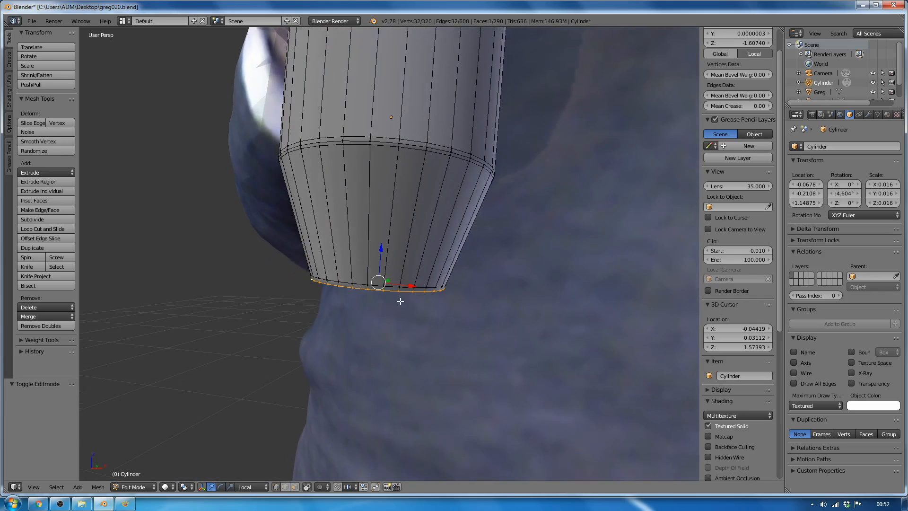
key(shift+d)
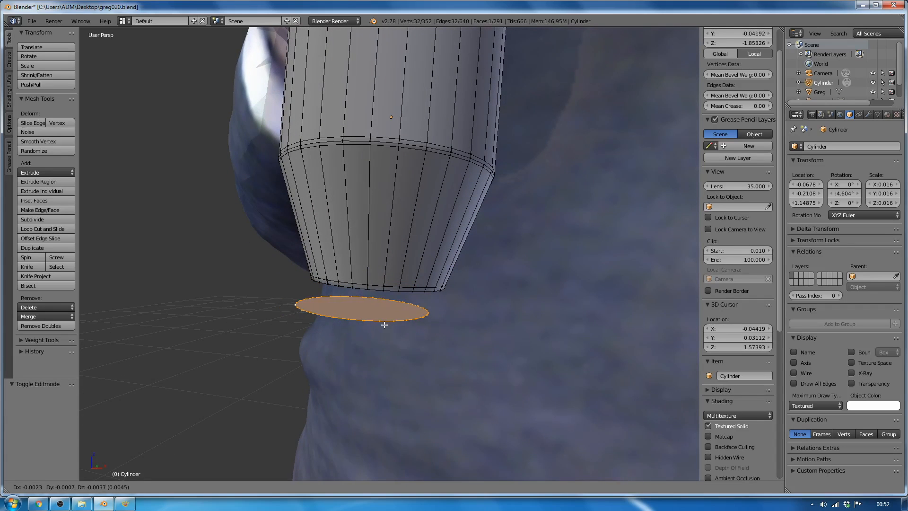
right_click(385, 325)
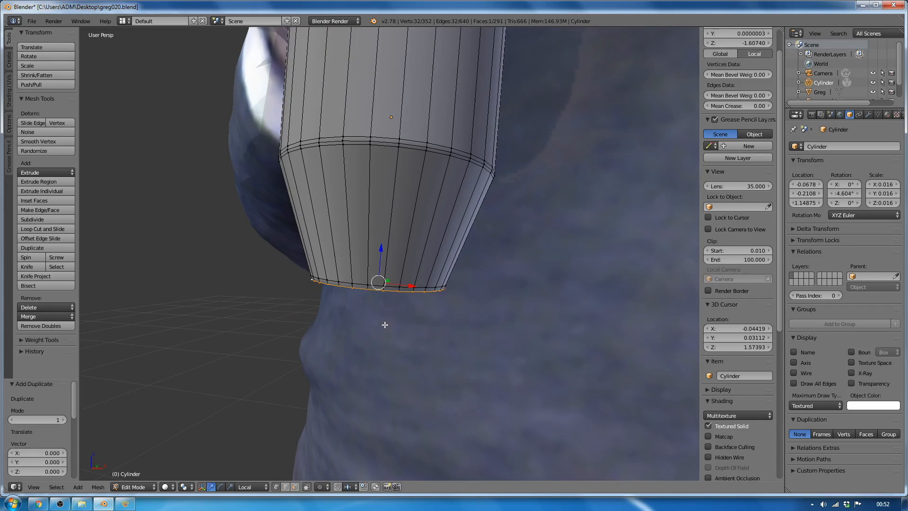
- Move the duplicated face by -0.001 along local Z, separate it into its own object and return to Object Mode
drag(381, 257, 380, 266)
click(380, 266)
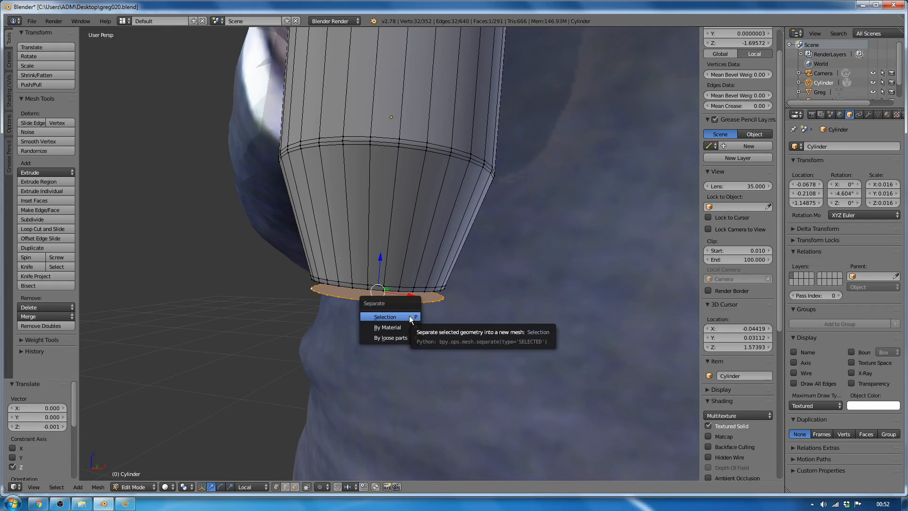
click(410, 316)
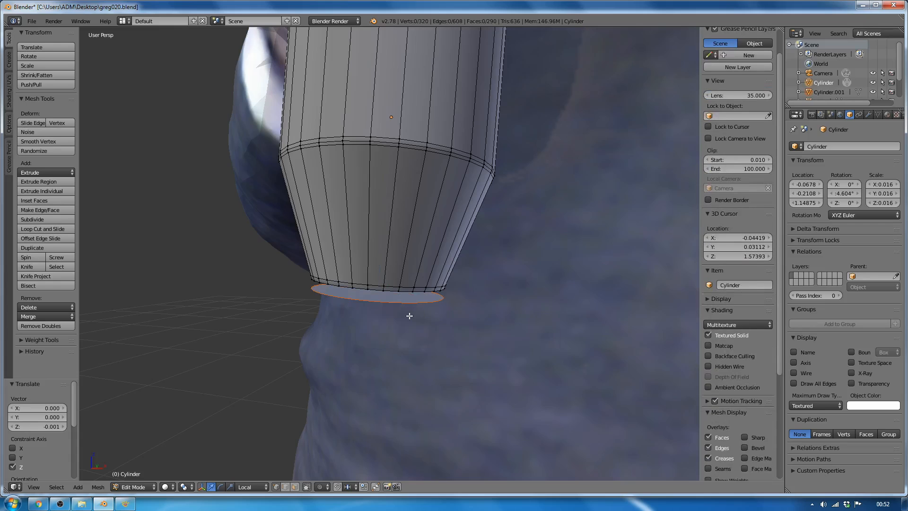
key(Tab)
- Raise the separated disc about 0.0003 along local Z and scale it uniformly by 0.926
right_click(402, 301)
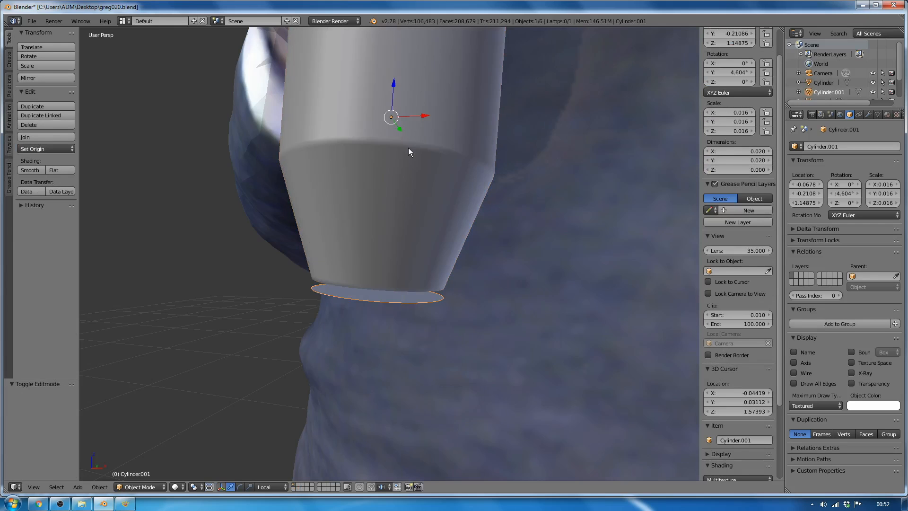
middle_drag(409, 151, 434, 156)
drag(466, 110, 466, 104)
middle_drag(503, 266, 478, 285)
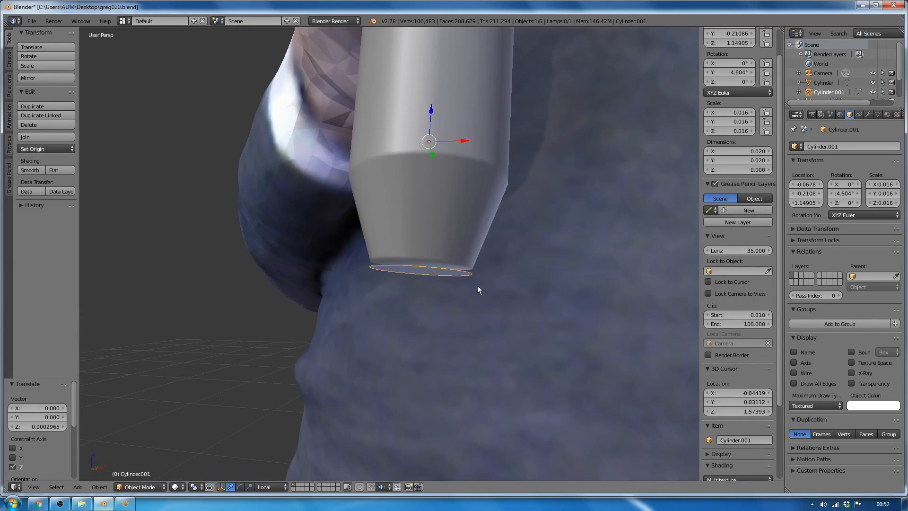
key(a)
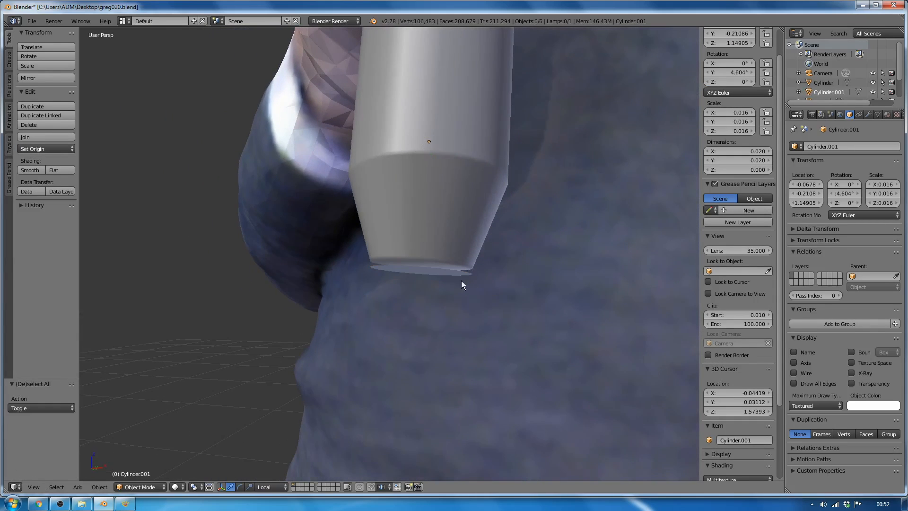
right_click(446, 274)
key(s)
click(543, 295)
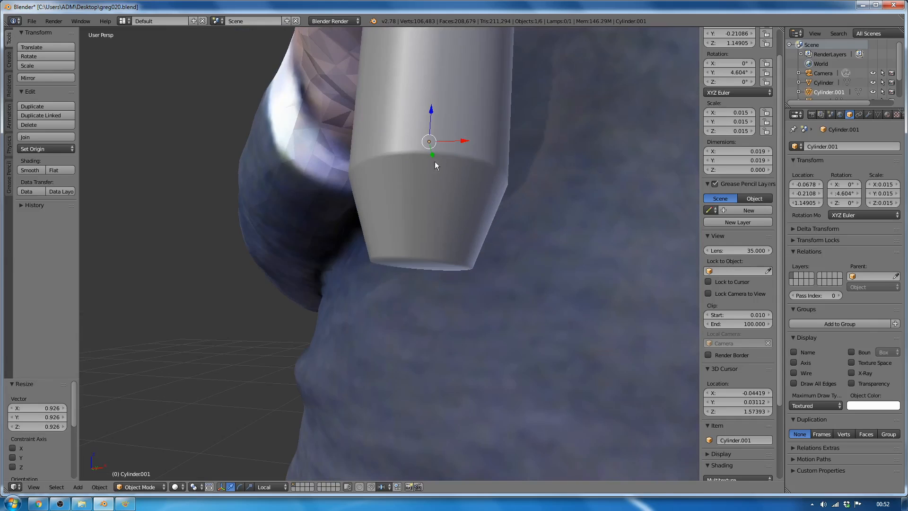
- Lower the disc 0.006 along local Z, shrink it to about 0.015 across and lower it another 0.003
key(g)
click(433, 144)
key(s)
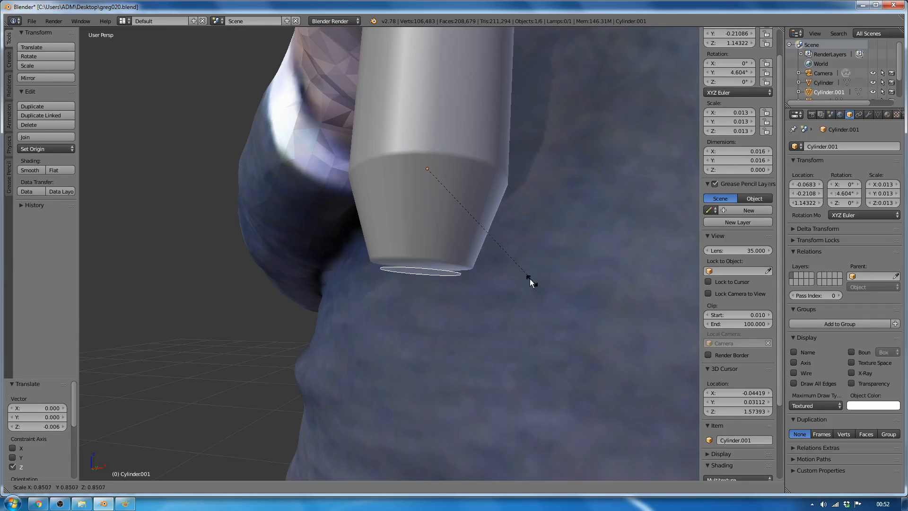
click(530, 279)
key(g)
key(z)
click(430, 163)
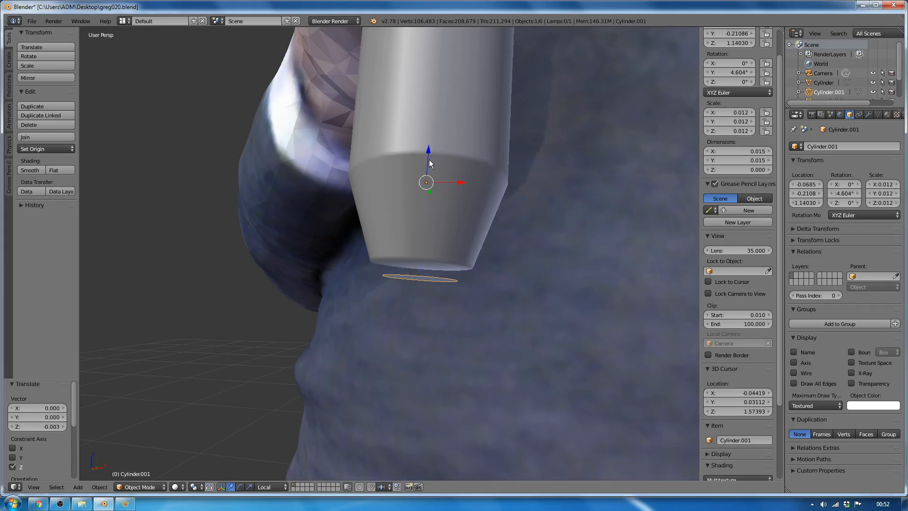
- Set the disc's origin to its geometry and scale it uniformly by 0.806
click(99, 487)
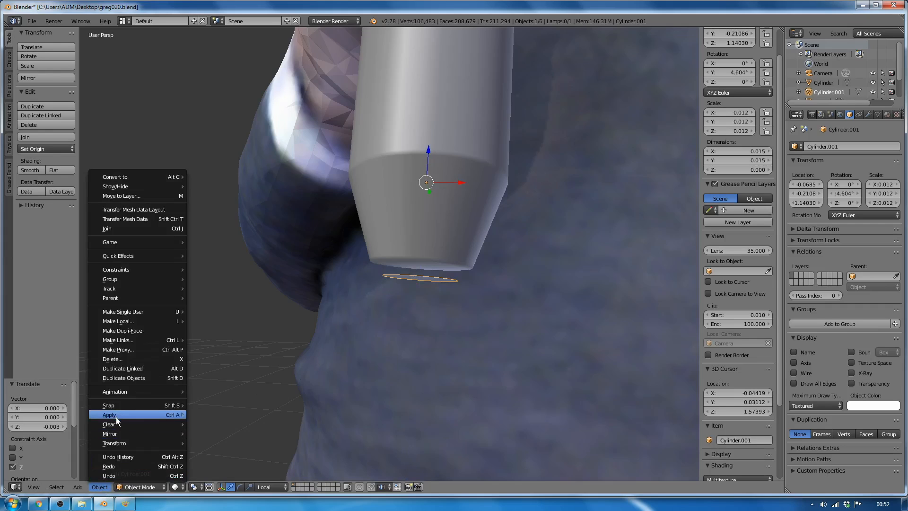
mouse_move(114, 424)
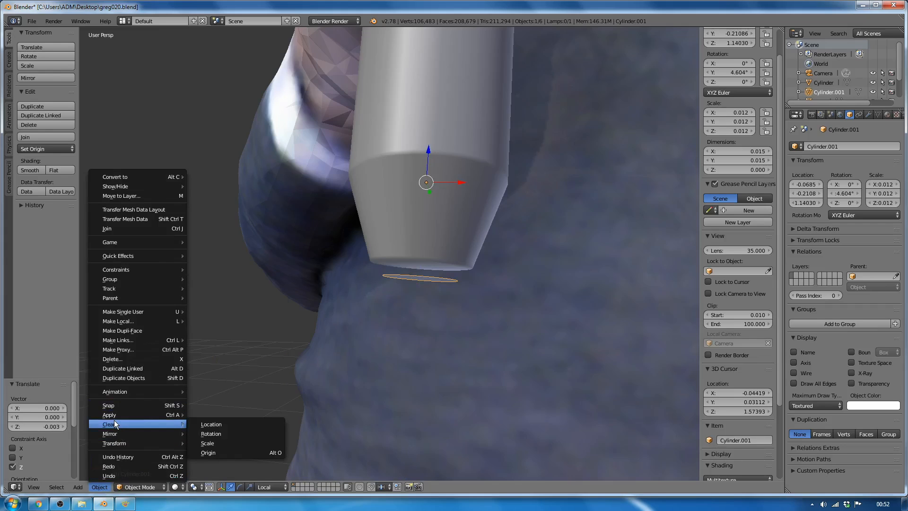
mouse_move(129, 443)
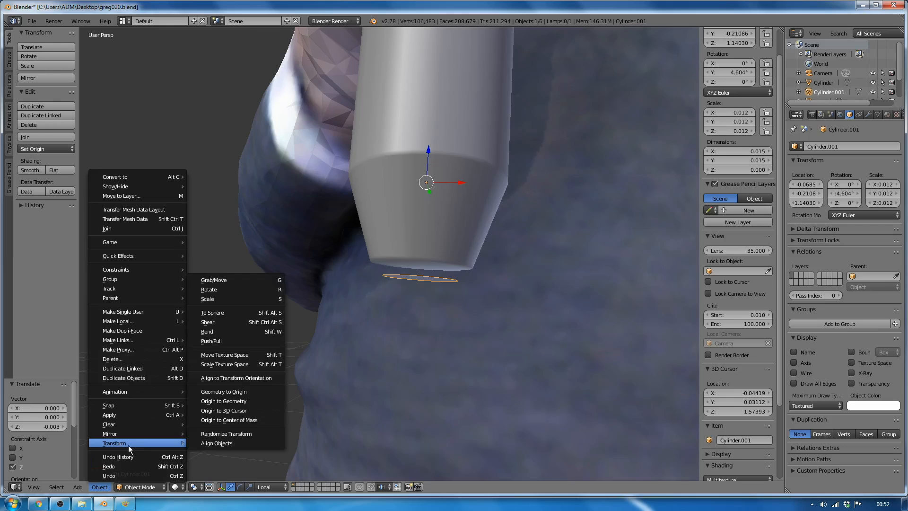
click(233, 401)
middle_drag(383, 353, 436, 322)
key(s)
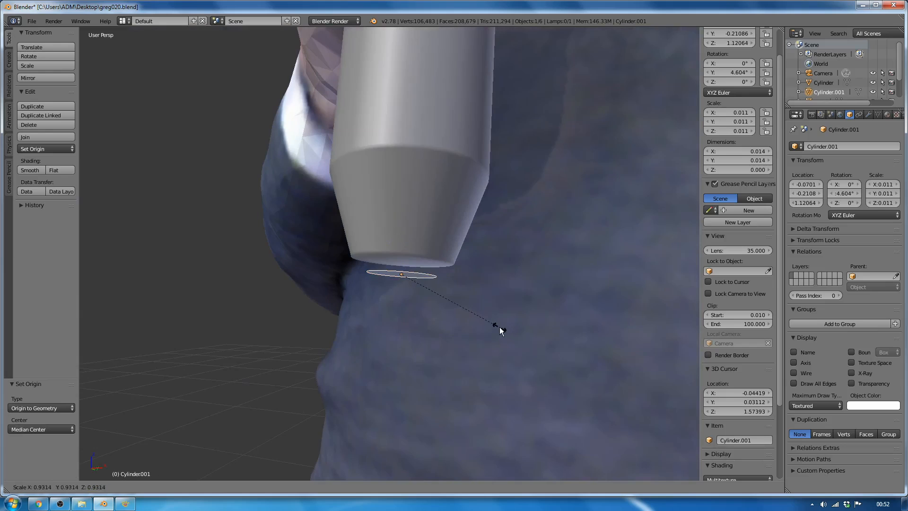
click(485, 325)
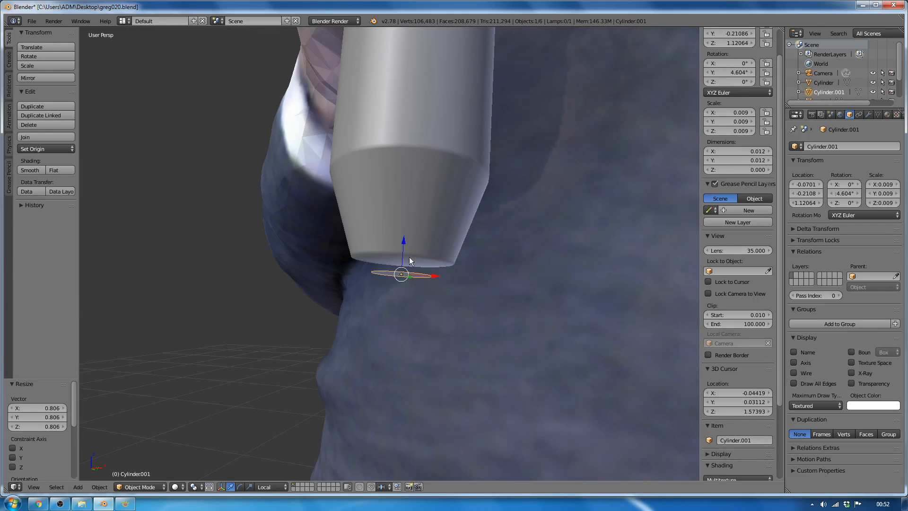
- Raise the separated disc about 0.0007 along local Z against the handle's lower end and enter Edit Mode
drag(409, 255, 405, 240)
click(409, 226)
key(Tab)
key(Tab)
drag(405, 227, 408, 249)
key(Tab)
middle_drag(410, 271, 396, 306)
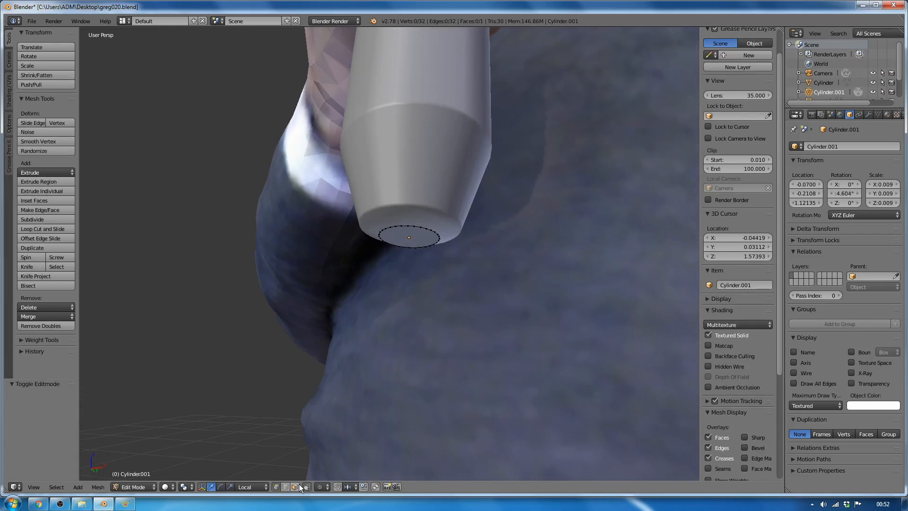
- Extrude the disc's face downward by 0.011 along its normal to form a short plug
key(a)
middle_drag(442, 282, 429, 308)
key(e)
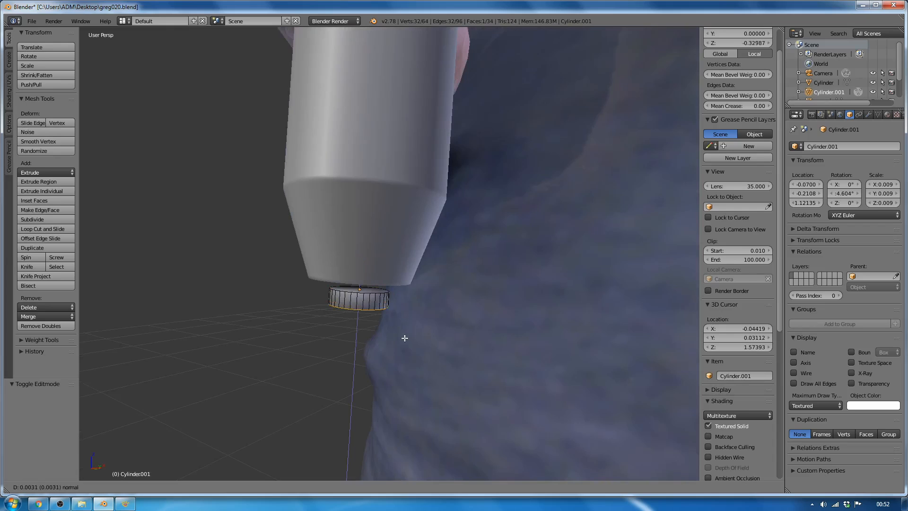
click(388, 373)
scroll(392, 365, up, 3)
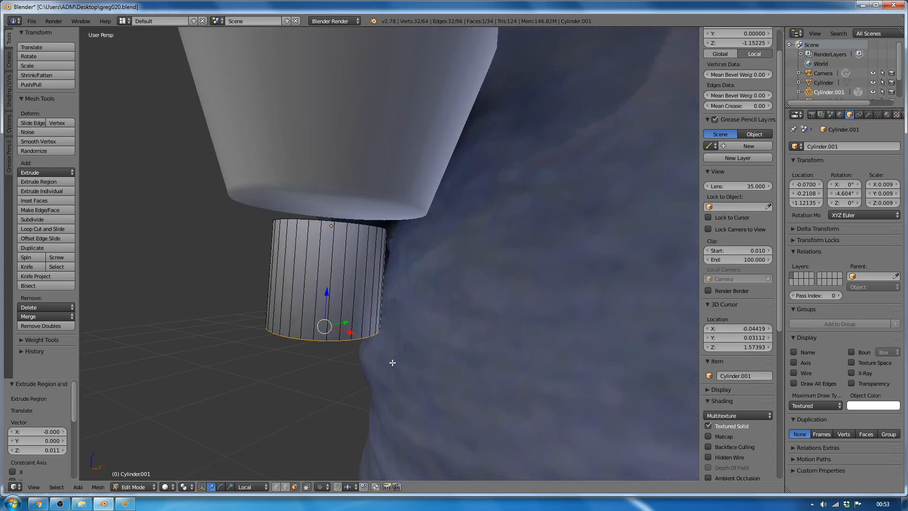
- Raise the plug 0.006 along local Z into the handle and scale it uniformly to about 0.017 across
middle_drag(391, 363, 403, 329)
scroll(399, 285, down, 5)
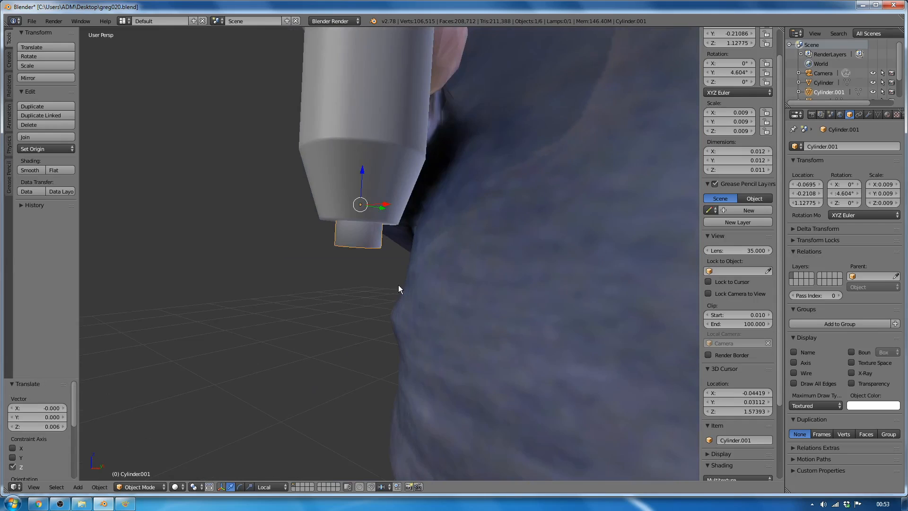
key(Tab)
key(a)
scroll(350, 246, up, 2)
right_click(351, 246)
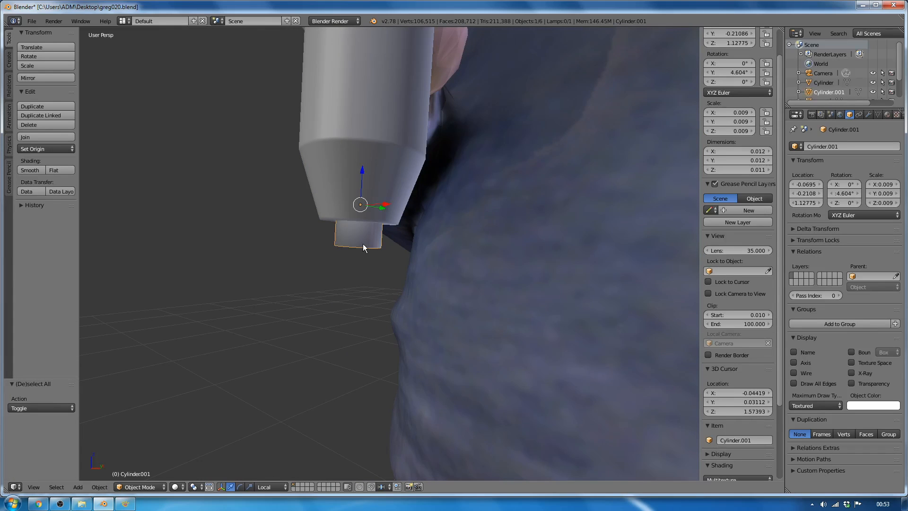
key(s)
click(412, 263)
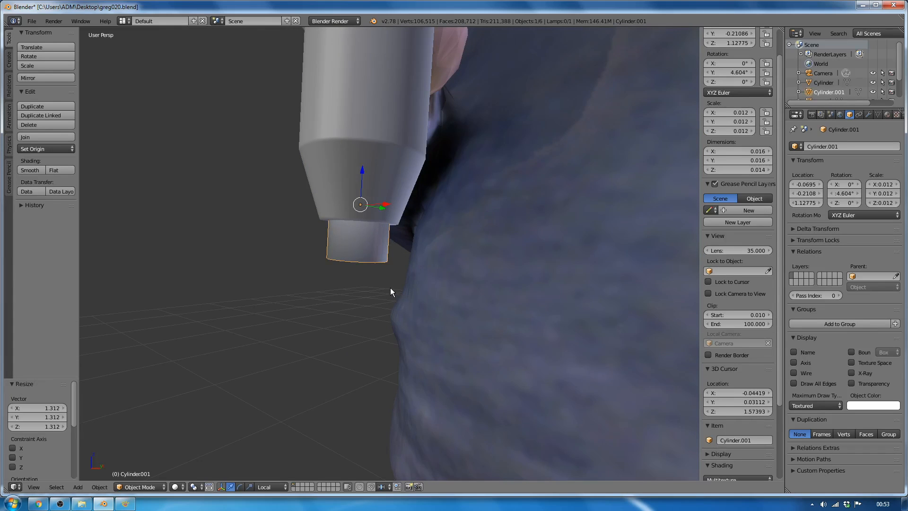
mouse_move(390, 288)
middle_down()
mouse_move(386, 261)
mouse_move(382, 284)
middle_up()
key(s)
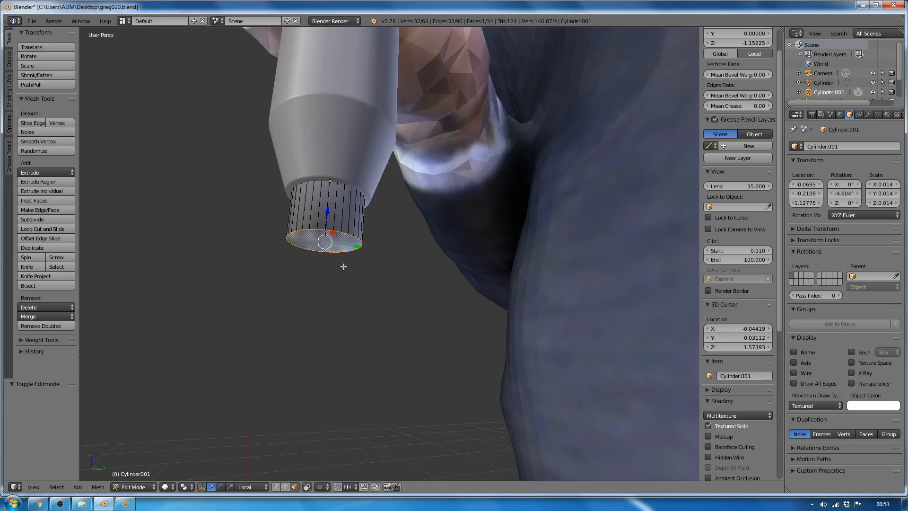
- Inset the plug's end face by extruding it in place and scaling it down, and extrude it 0.008 downward
key(e)
right_click(344, 267)
key(s)
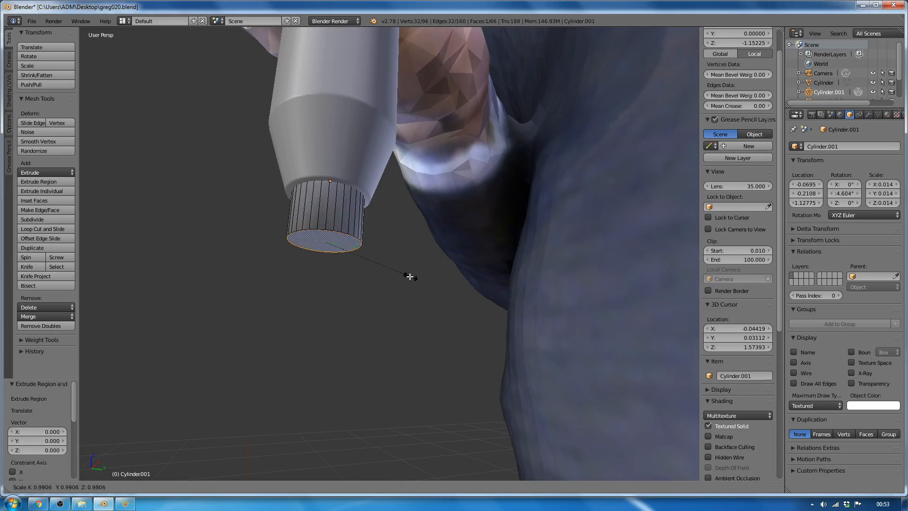
click(389, 276)
key(e)
click(370, 305)
- Extrude a section tapered by a scale of 0.759, add a tail about 0.02 long and narrow its end
key(e)
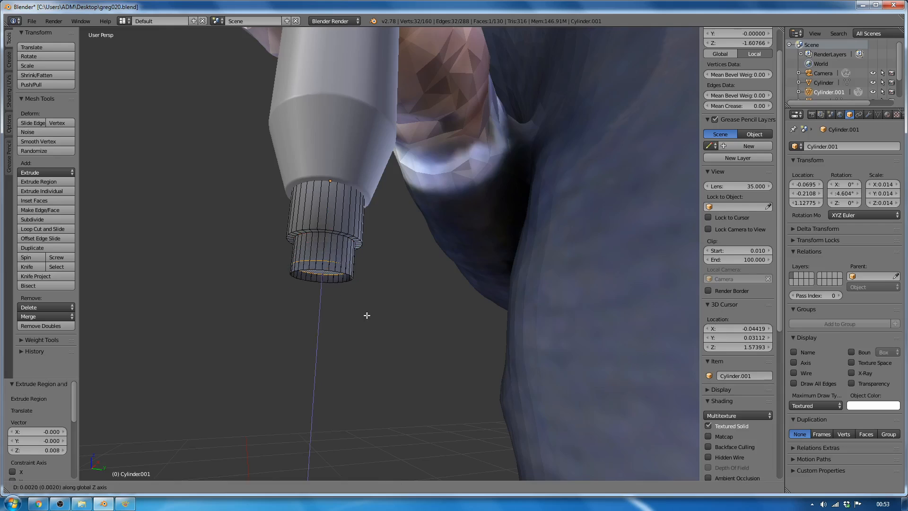
click(410, 310)
key(e)
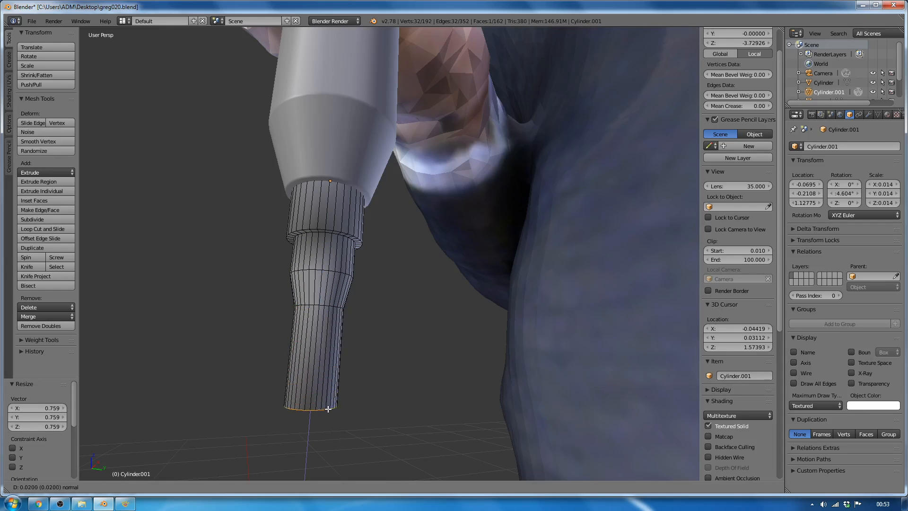
click(385, 415)
key(s)
click(378, 416)
- Add supporting edge loops close to the collar's step and just above the connector's tapered section
middle_drag(333, 298, 349, 340)
key(Tab)
key(Tab)
key(ctrl+r)
click(354, 282)
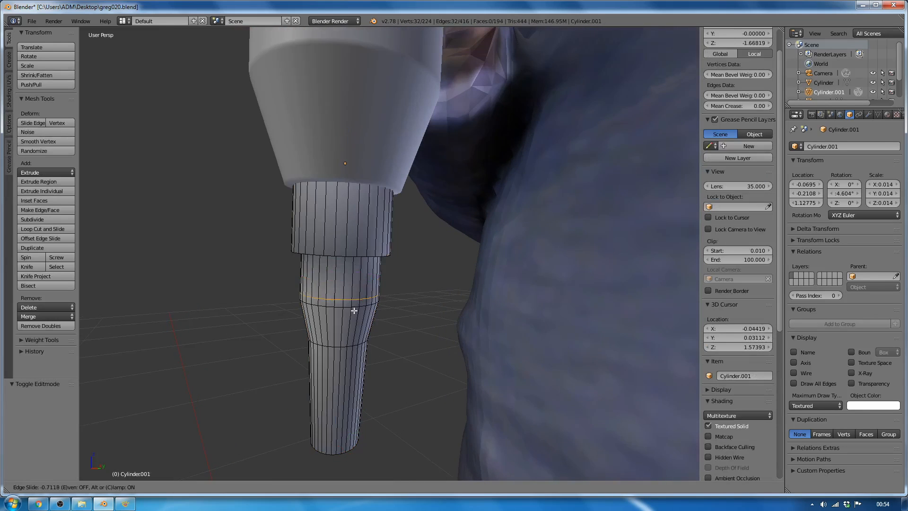
click(354, 310)
middle_drag(356, 307, 375, 256)
key(ctrl+r)
click(375, 251)
click(378, 224)
key(ctrl+r)
click(382, 184)
click(383, 209)
key(ctrl+r)
click(383, 177)
click(383, 151)
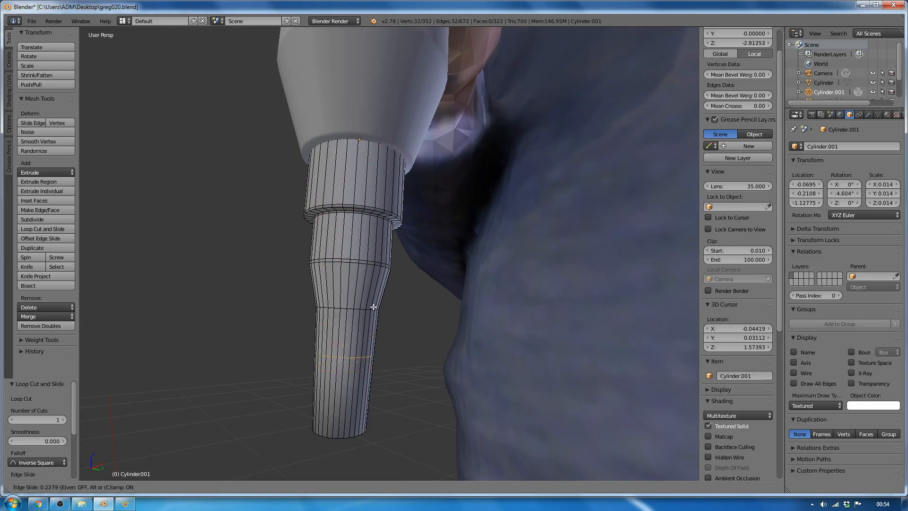
- Add supporting edge loops near the tail's end and at both edges of the tapered section
click(360, 416)
key(ctrl+r)
click(367, 291)
click(368, 309)
key(ctrl+r)
click(382, 279)
click(383, 266)
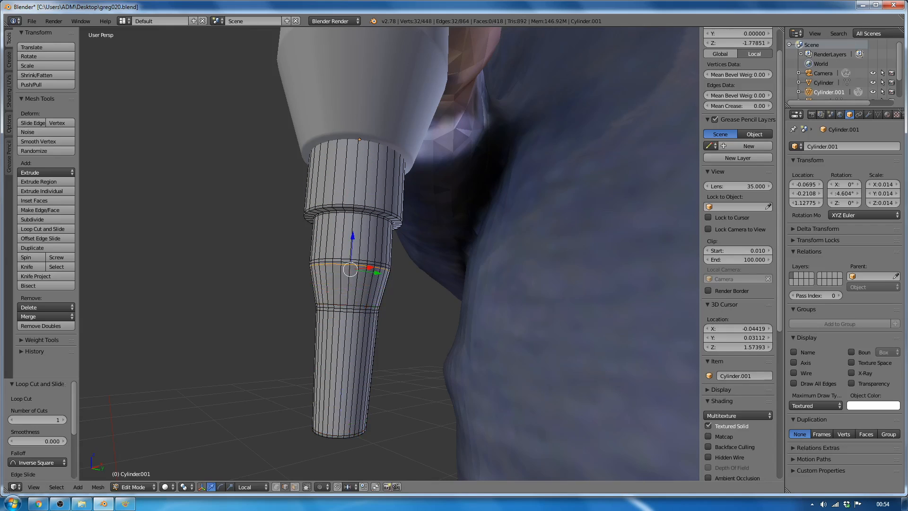
- Select the taper and tail faces in front wireframe view and add a new material in a second slot
key(Tab)
key(Tab)
middle_drag(264, 378, 389, 388)
key(KP_1)
key(z)
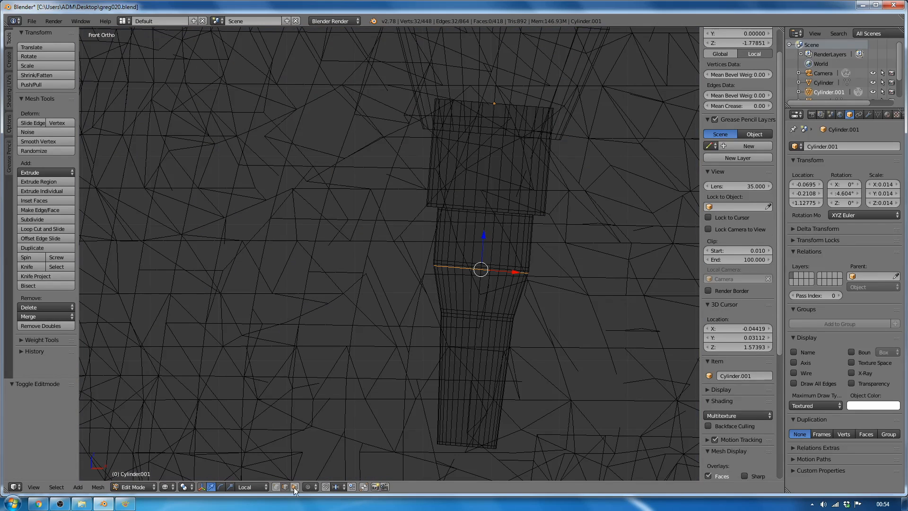
right_click(487, 409)
key(b)
drag(396, 280, 580, 461)
click(888, 115)
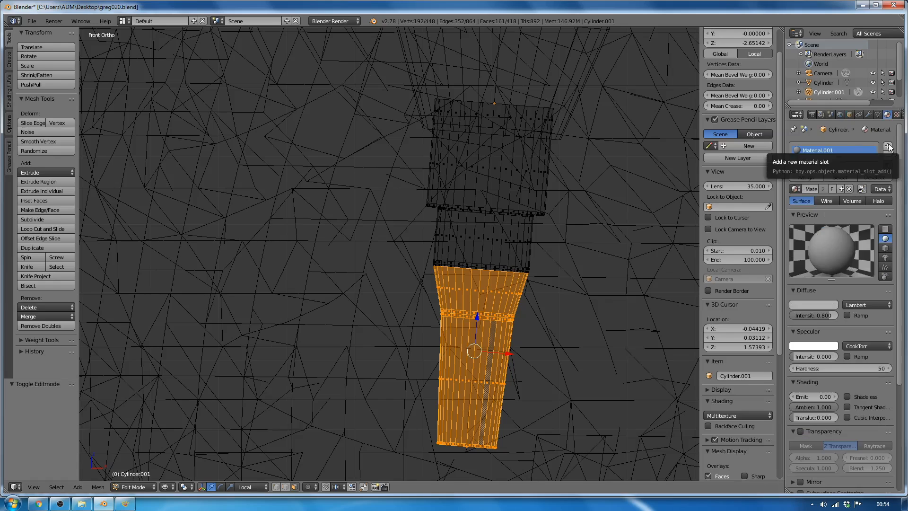
click(888, 147)
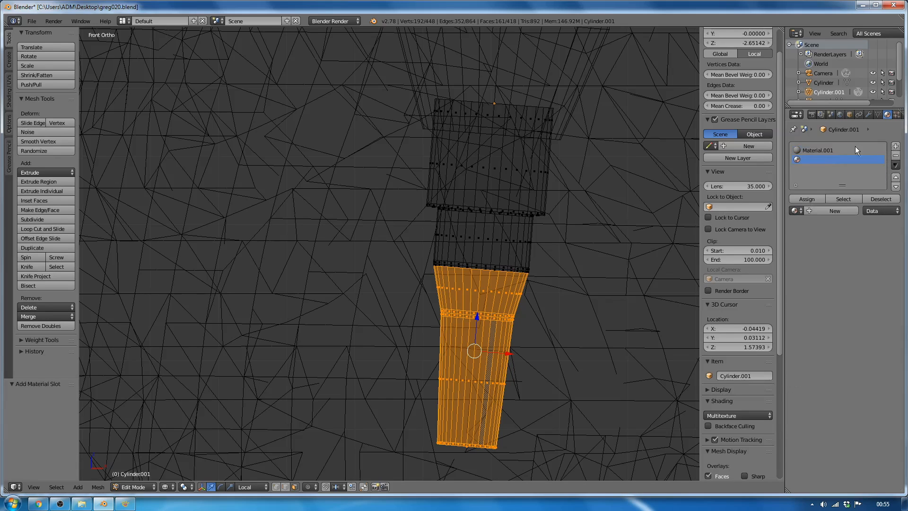
click(823, 211)
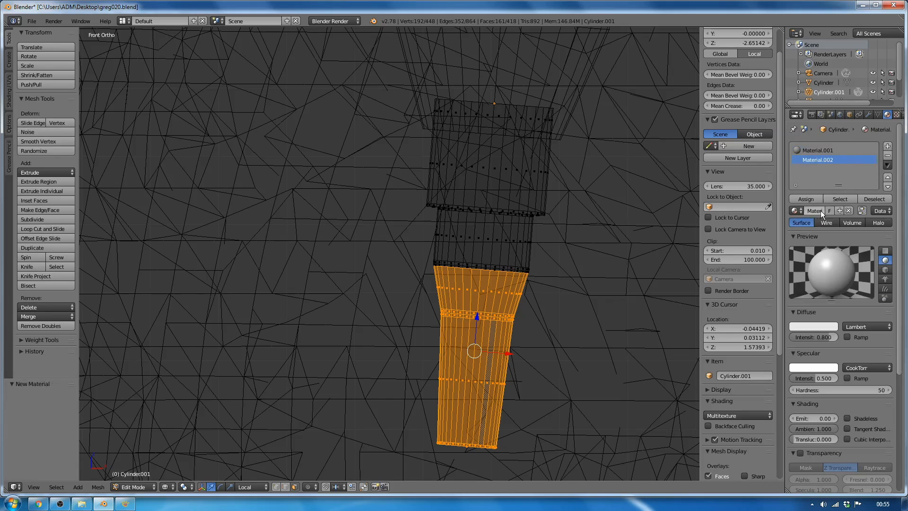
- Darken the new material's diffuse colour to near black and assign it to the selected taper and tail faces
click(814, 327)
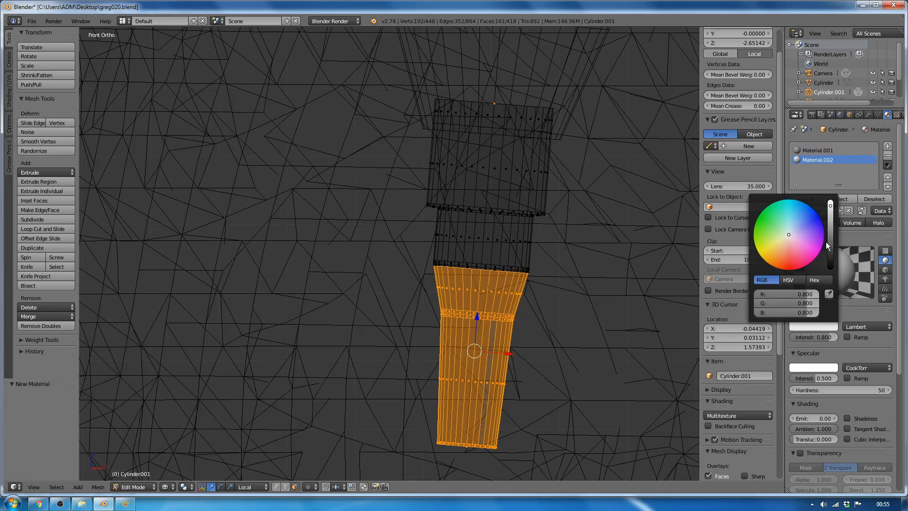
drag(827, 242, 831, 261)
key(Tab)
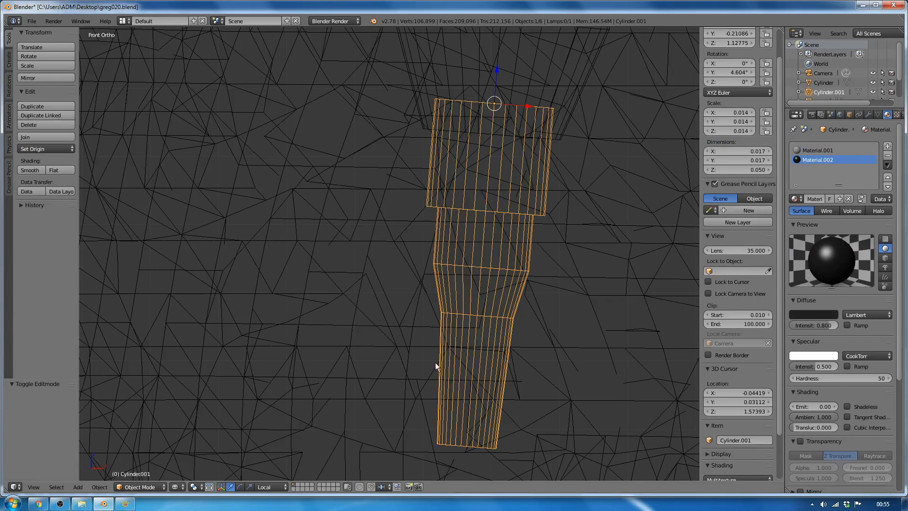
key(z)
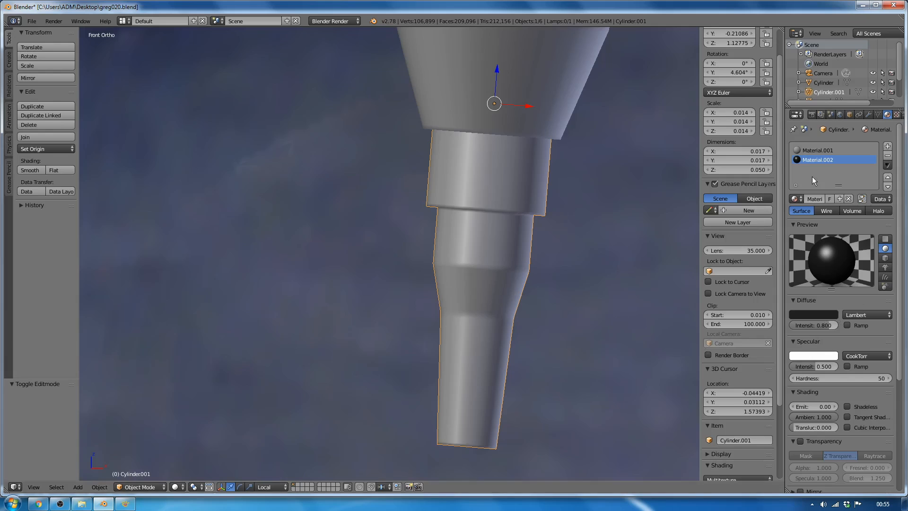
key(Tab)
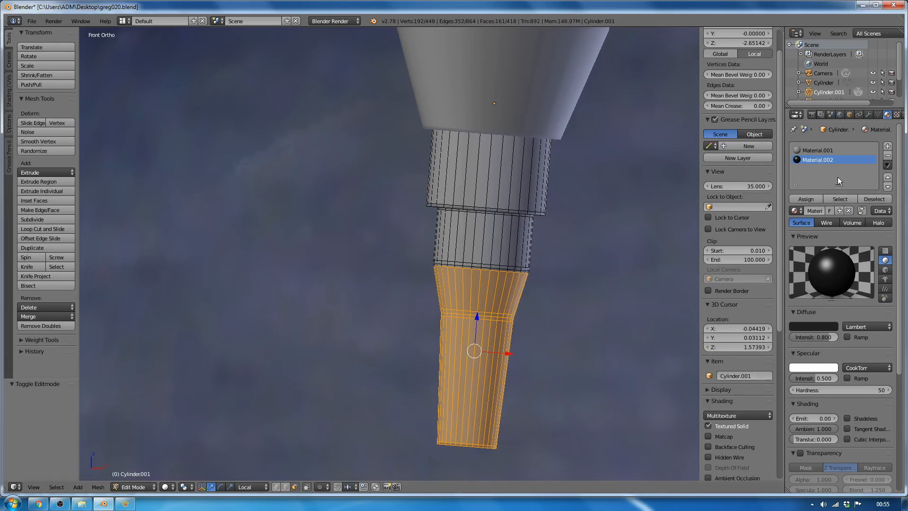
click(807, 199)
key(Tab)
mouse_move(561, 294)
middle_down()
mouse_move(540, 305)
mouse_move(486, 262)
mouse_move(472, 319)
mouse_move(439, 293)
mouse_move(408, 291)
mouse_move(415, 298)
middle_up()
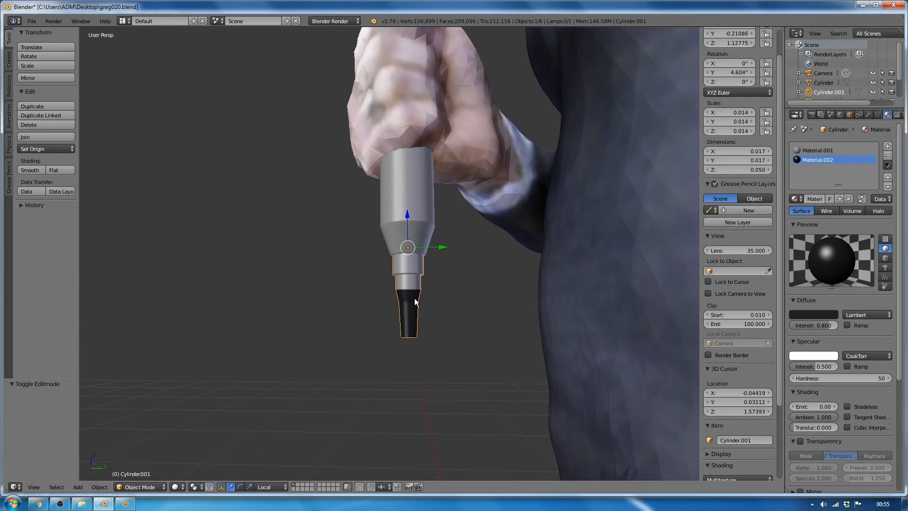
scroll(415, 298, up, 2)
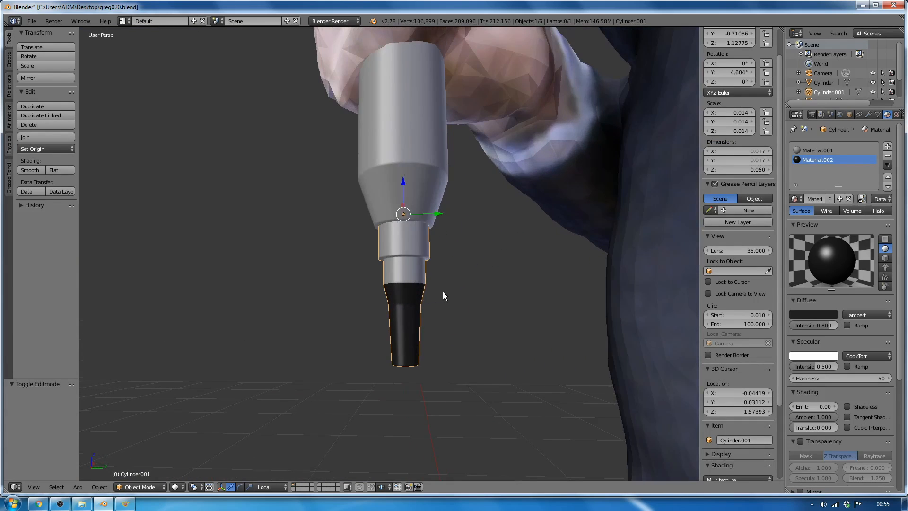
- Assign Material.002 to the narrow neck and taper faces below the collar, selecting them in front wireframe view
key(KP_1)
scroll(520, 299, up, 2)
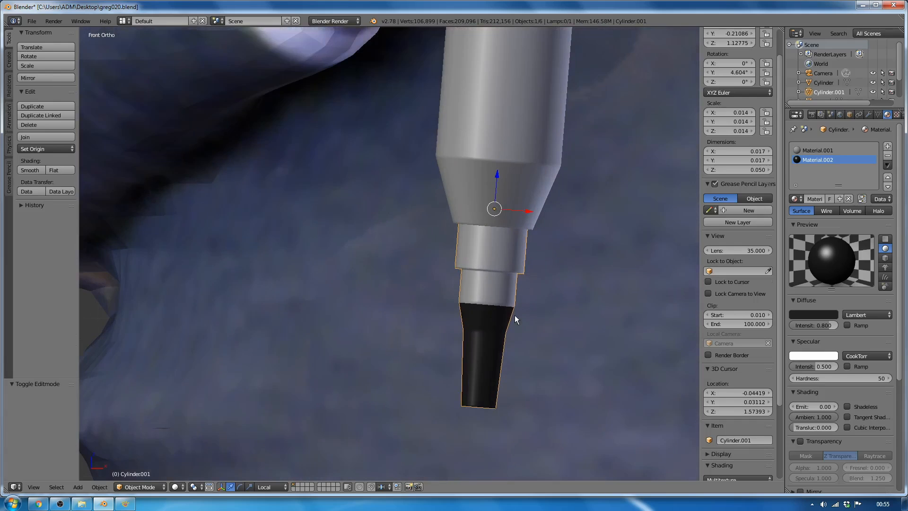
key(Tab)
scroll(506, 305, up, 3)
key(z)
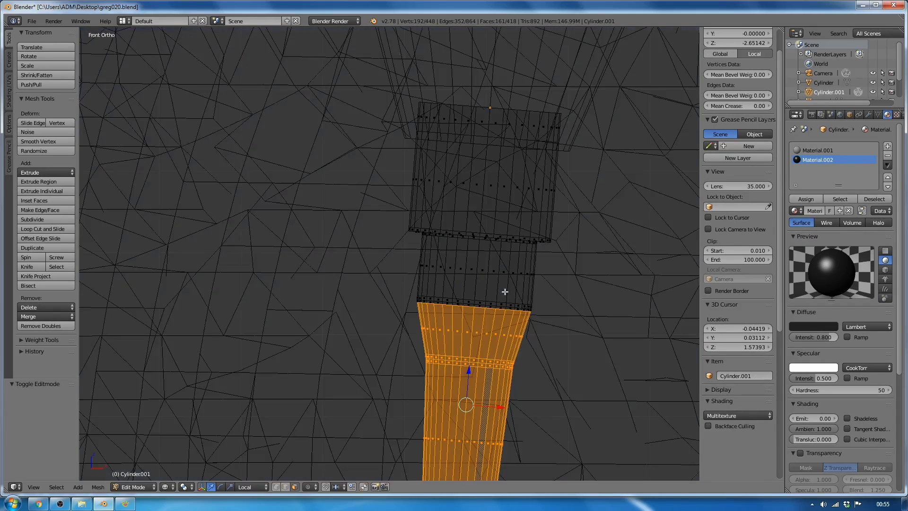
right_click(502, 304)
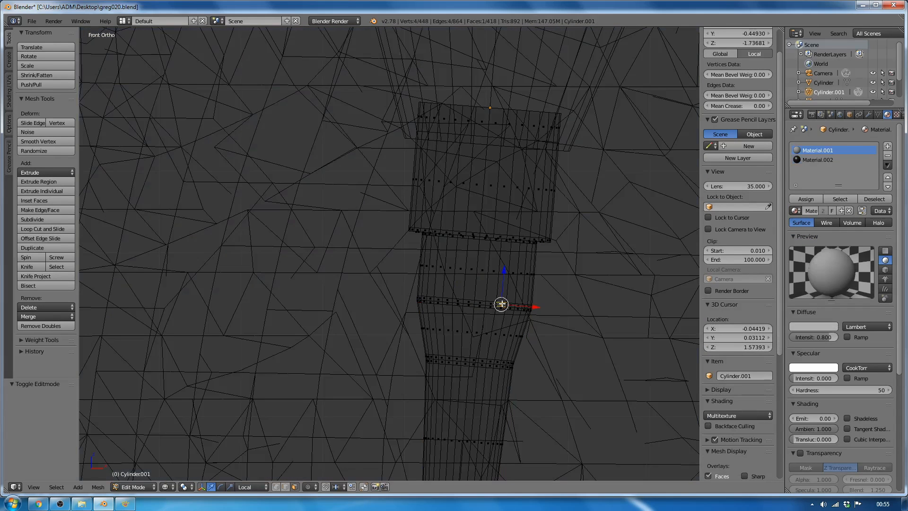
key(b)
drag(385, 259, 610, 371)
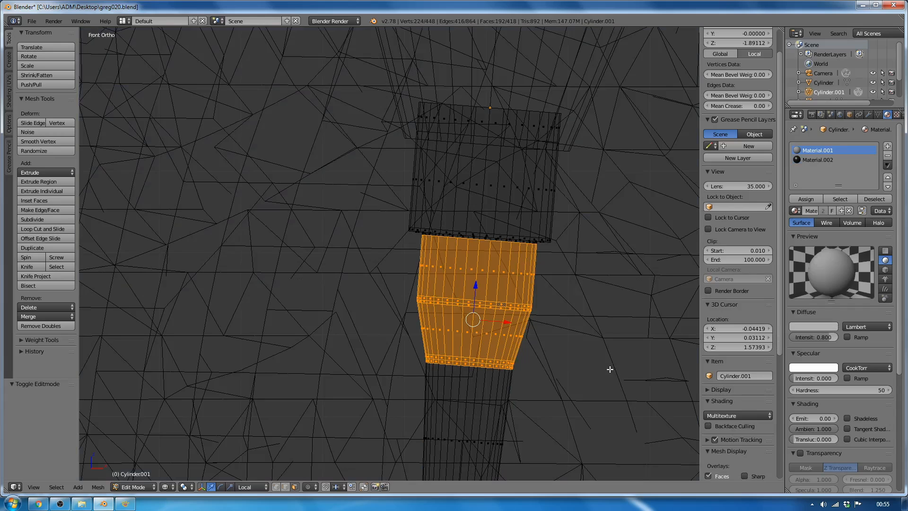
click(811, 161)
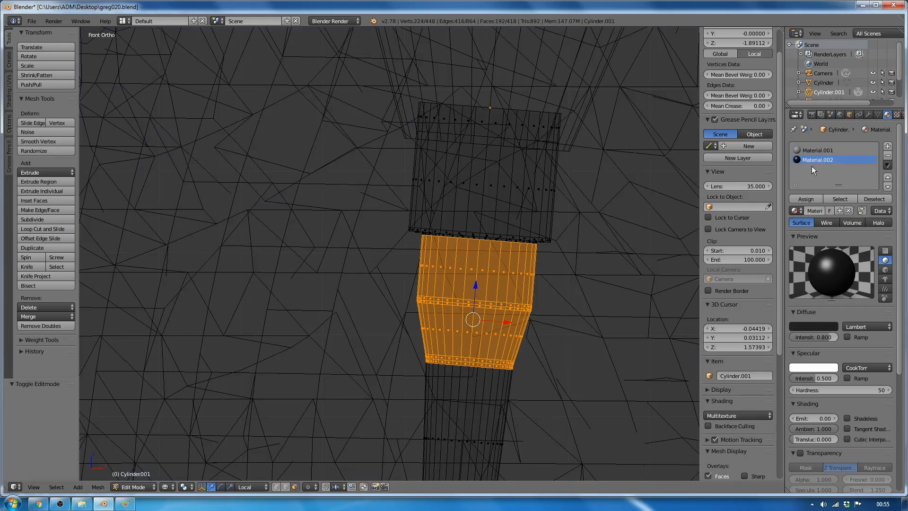
click(806, 199)
key(Tab)
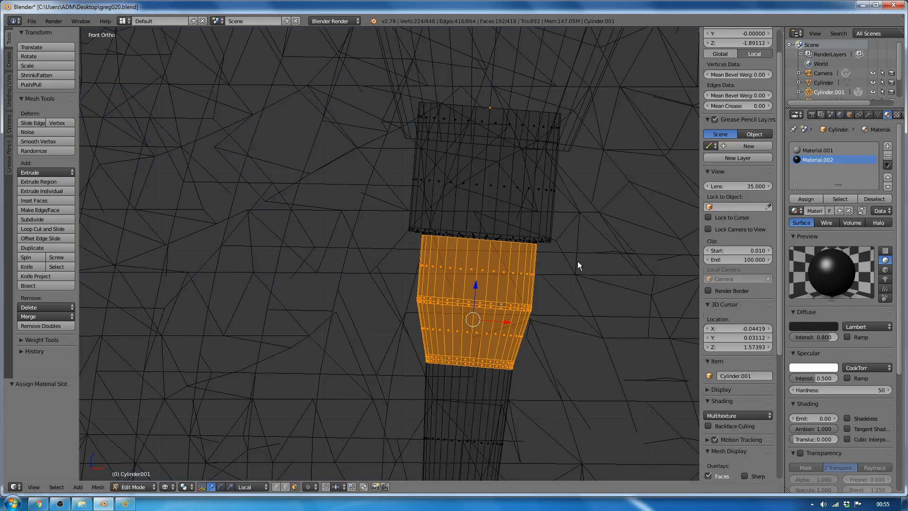
scroll(498, 310, down, 5)
key(z)
scroll(506, 317, down, 5)
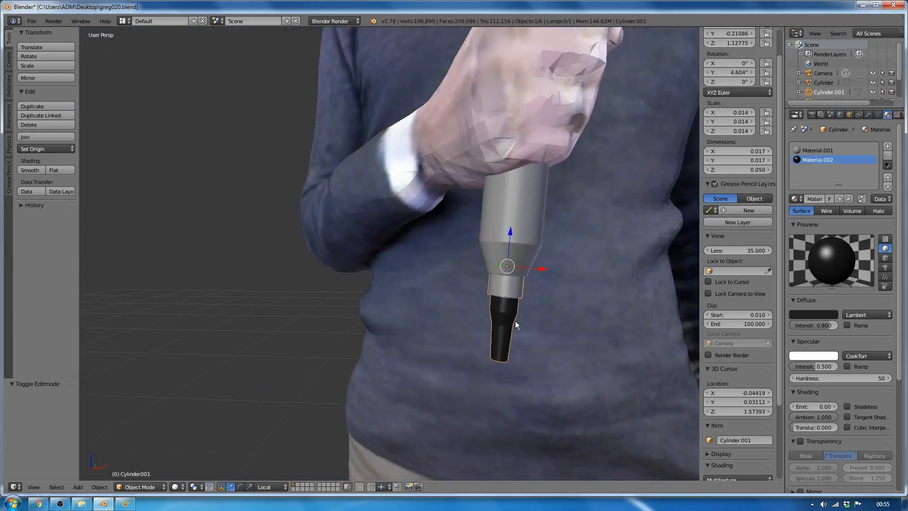
middle_drag(509, 314, 457, 316)
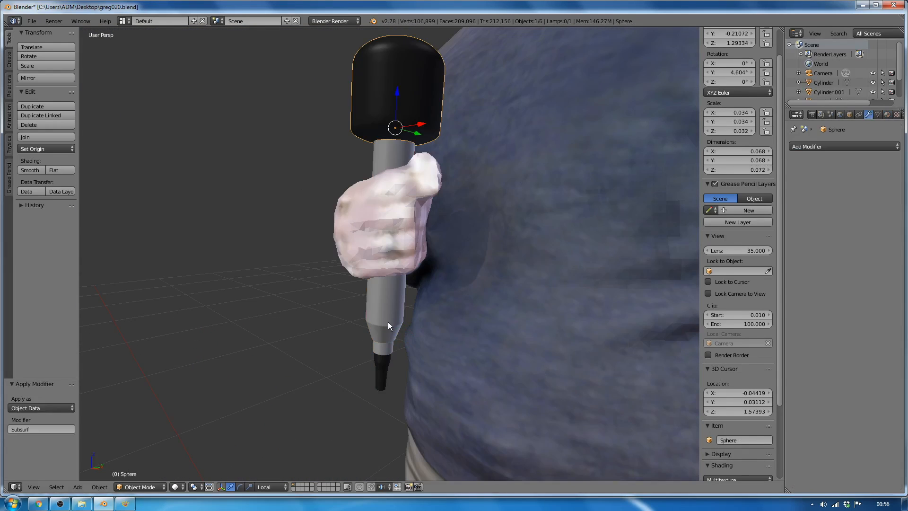
- Join the handle, the connector and the black head into one object and raise it 0.009 along local Z
click(388, 326)
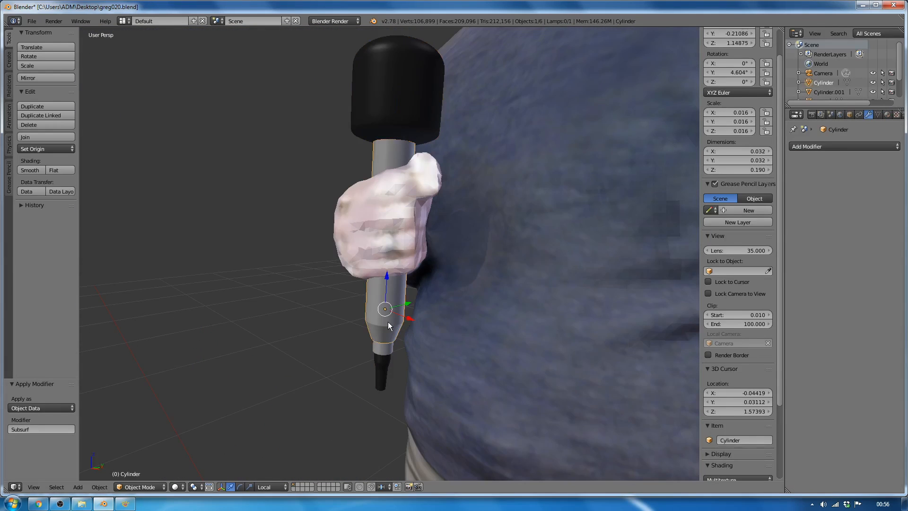
shift+click(377, 372)
shift+click(383, 302)
shift+click(383, 360)
shift+click(394, 112)
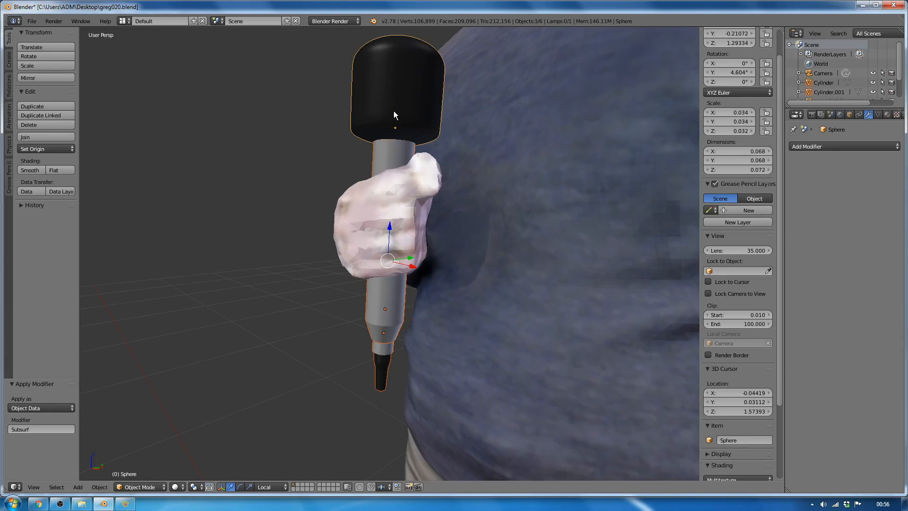
key(ctrl+j)
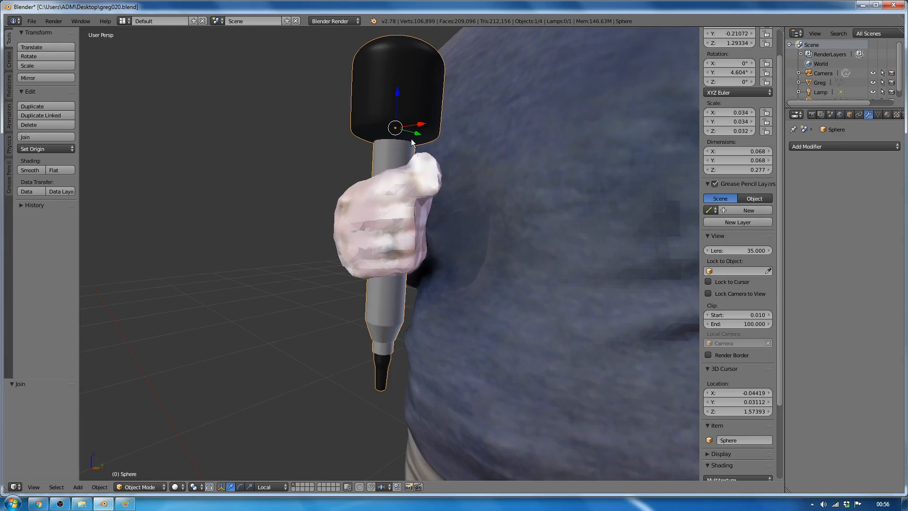
drag(399, 103, 402, 87)
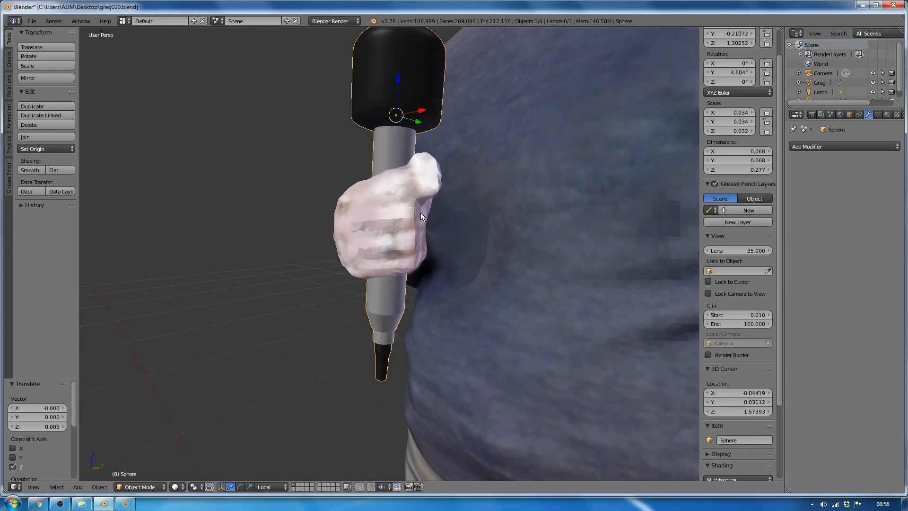
- Nudge the joined microphone slightly upward in the raised fist
middle_drag(421, 212, 461, 229)
drag(421, 136, 423, 130)
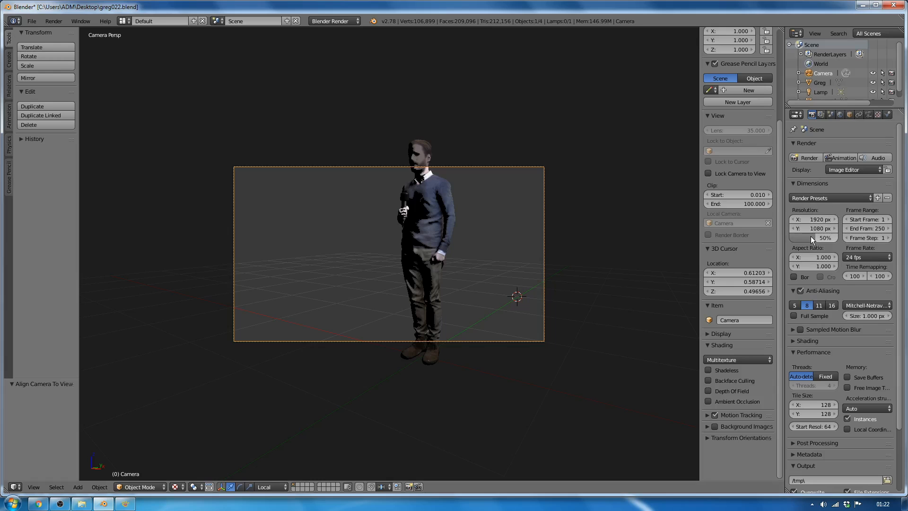
- Change the render resolution from landscape to a portrait format of about 1220 by 2192 px
drag(820, 220, 767, 220)
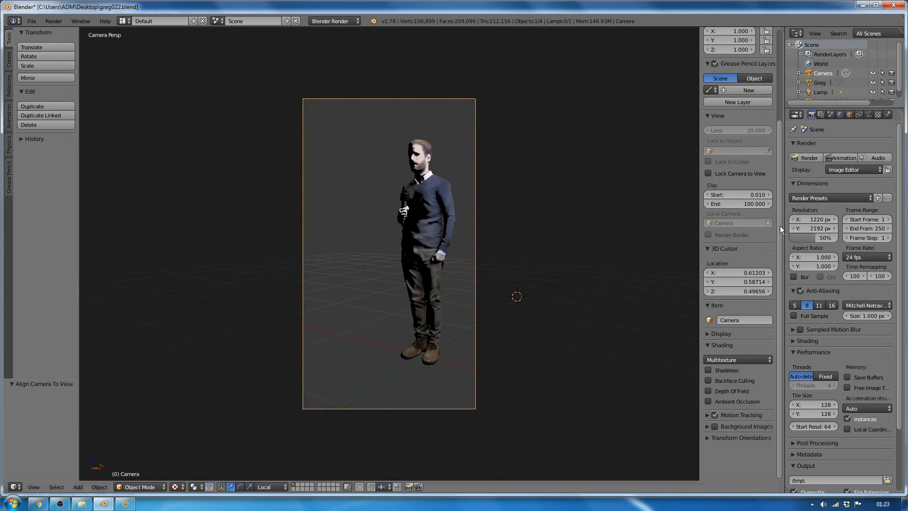
drag(812, 228, 805, 228)
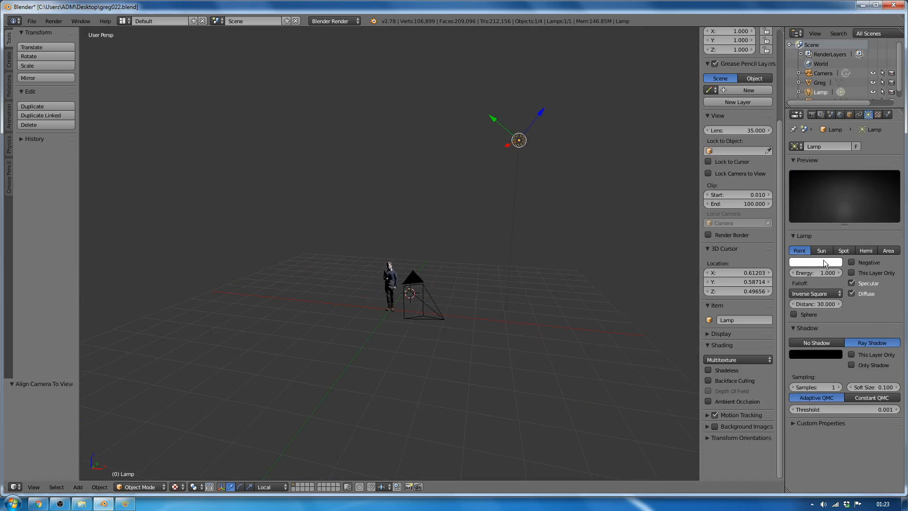
- Make the lamp an Area light, move it about -5.674 in X and -3.257 in Z, and rotate it -81.029° toward the figure
click(888, 251)
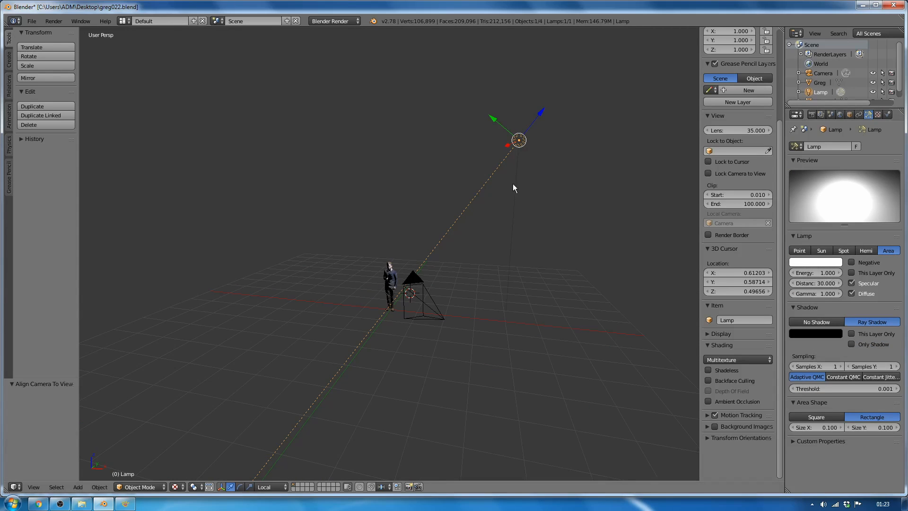
scroll(441, 290, up, 2)
key(KP_1)
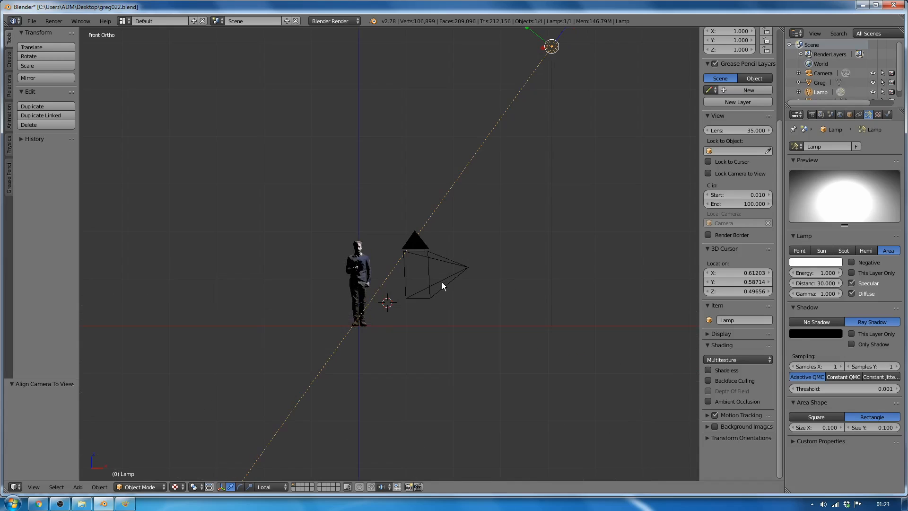
key(g)
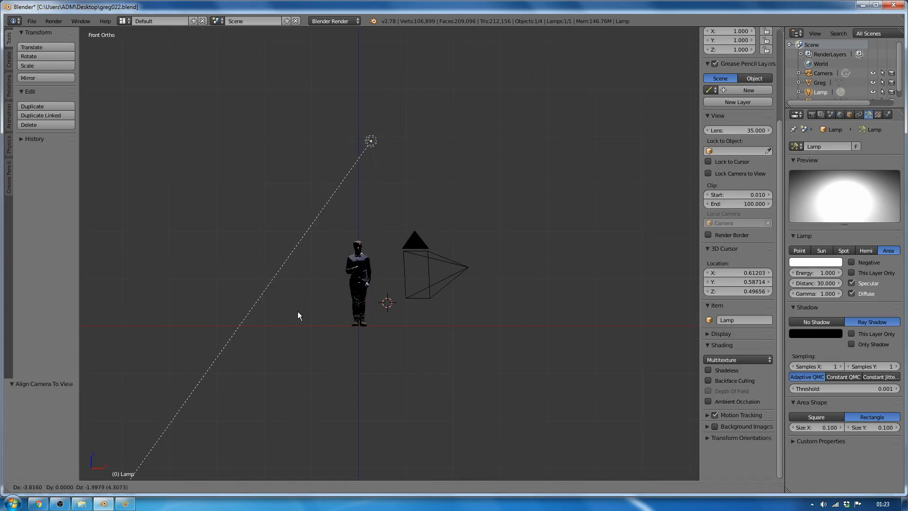
click(214, 361)
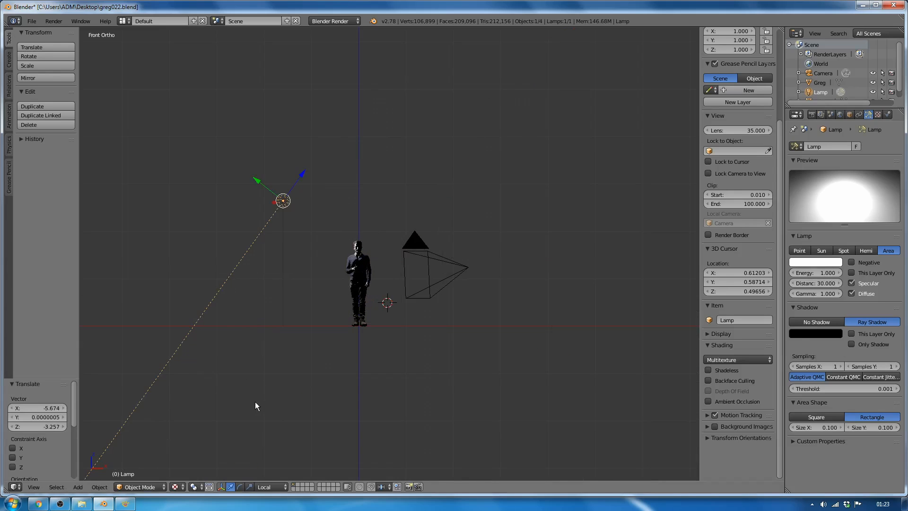
key(r)
click(591, 293)
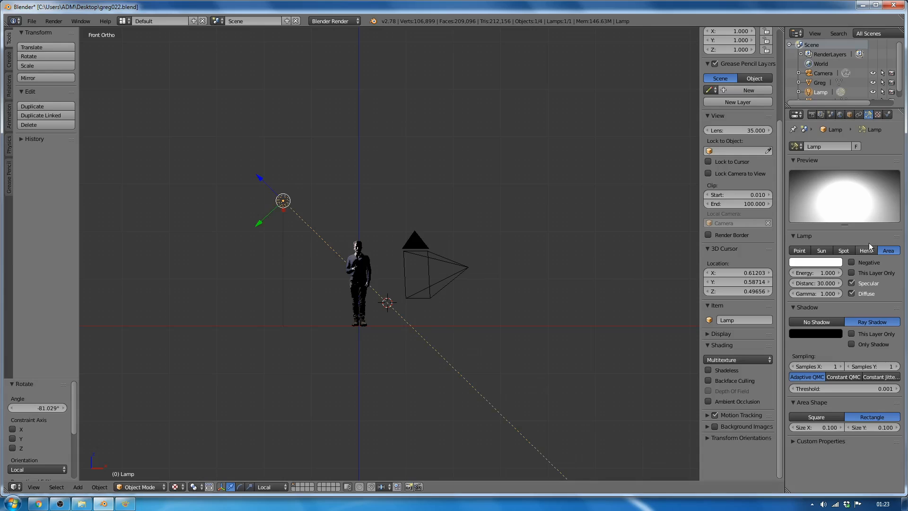
- Move the lamp in top view about -0.087 in X and -1.768 in Y, bringing it forward of the figure
key(KP_7)
scroll(413, 284, up, 4)
right_click(431, 464)
key(g)
right_click(267, 237)
right_click(143, 204)
key(g)
click(170, 394)
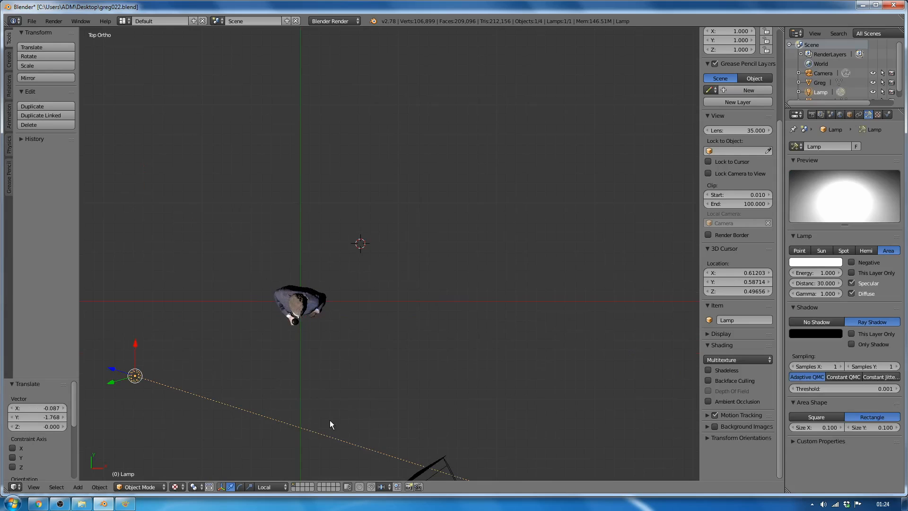
- Turn the lamp toward the figure and reposition it in top view, then shift it about -0.313 in X and -0.332 in Z in front view
key(r)
click(186, 359)
key(g)
click(239, 352)
key(KP_1)
key(g)
click(245, 337)
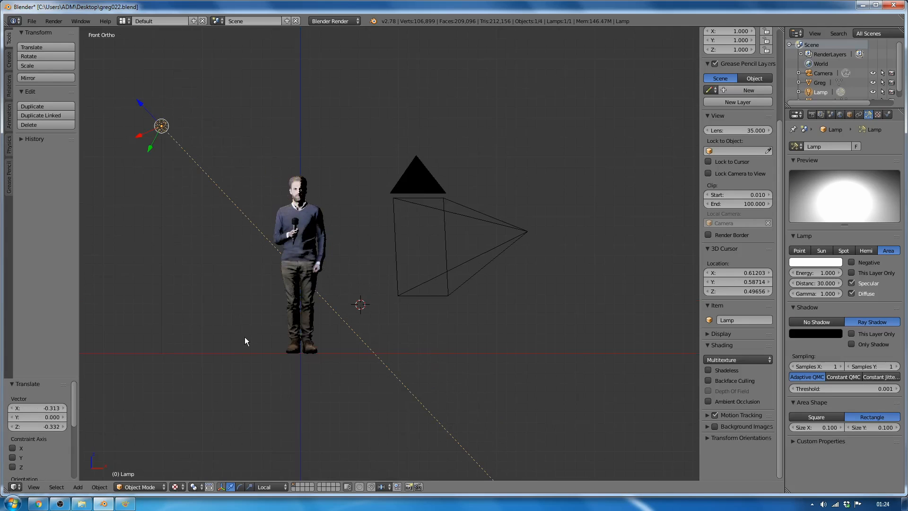
- Refine the lamp's aim in front view, move it about -0.350 in X and -1.139 in Y in top view, and rotate it -22.241°
key(r)
click(274, 273)
key(r)
click(267, 286)
key(KP_7)
key(g)
click(326, 407)
key(r)
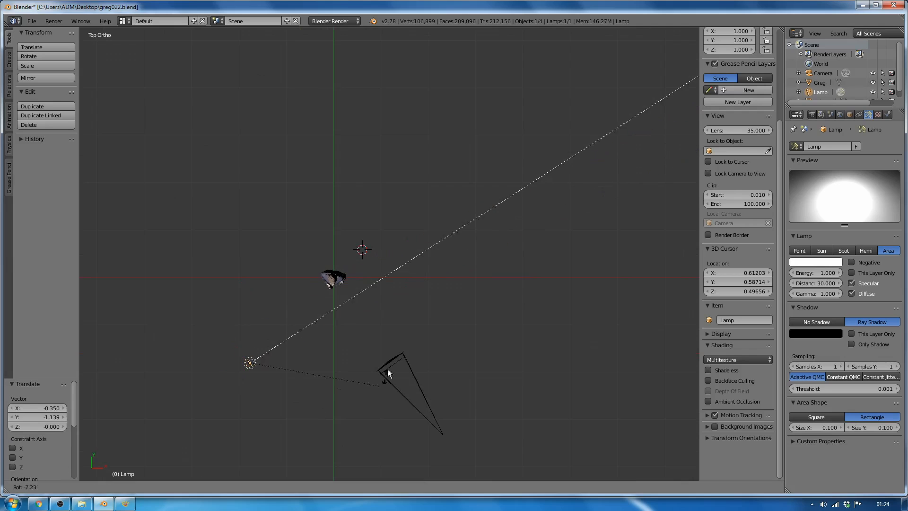
click(394, 349)
- Set the area lamp's shadow samples to 12 in both X and Y
click(831, 368)
text(12)
key(Return)
click(874, 367)
text(12)
key(Return)
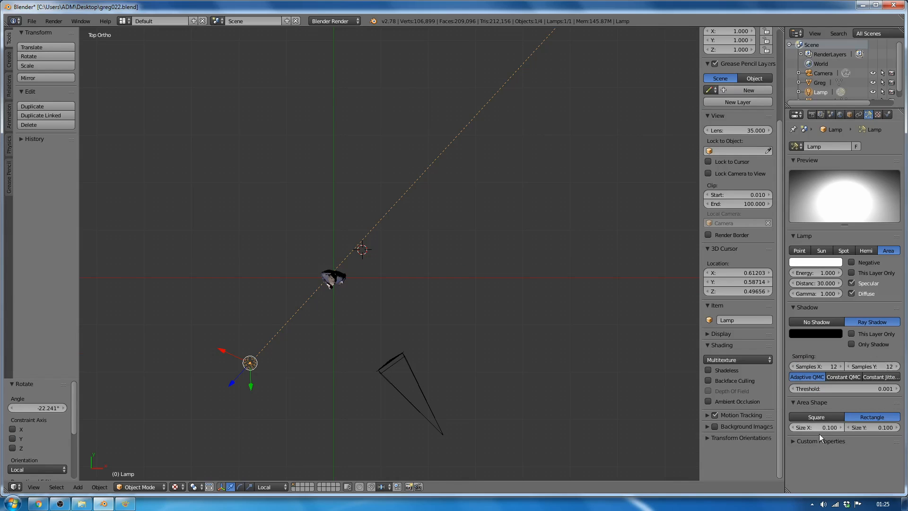
- Enlarge the rectangular area lamp to about 1.178 in X and 2.059 in Y
drag(828, 428, 863, 428)
middle_drag(442, 371, 343, 284)
drag(874, 428, 906, 428)
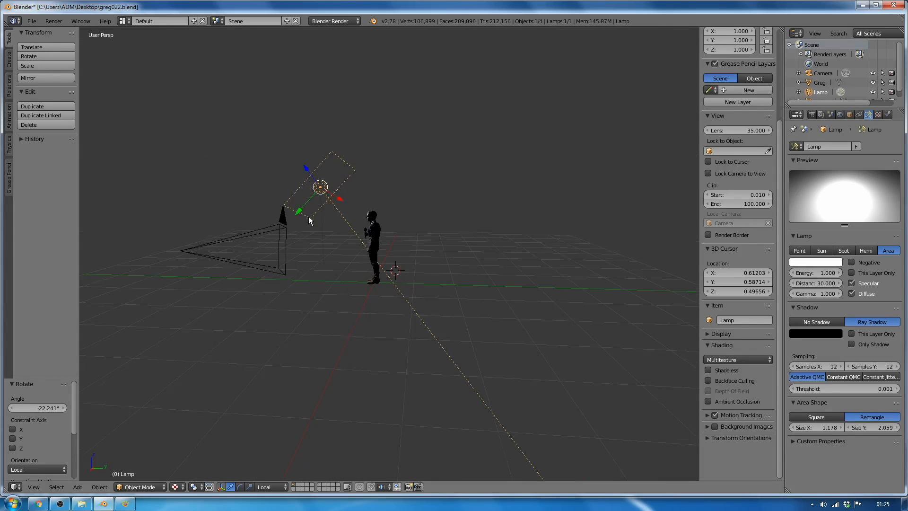
- Tilt the area lamp toward the figure, scale it down to 0.687, and slightly increase its X size
middle_drag(309, 221, 454, 235)
click(240, 487)
drag(241, 236, 230, 244)
middle_drag(232, 260, 298, 279)
drag(349, 319, 352, 326)
key(s)
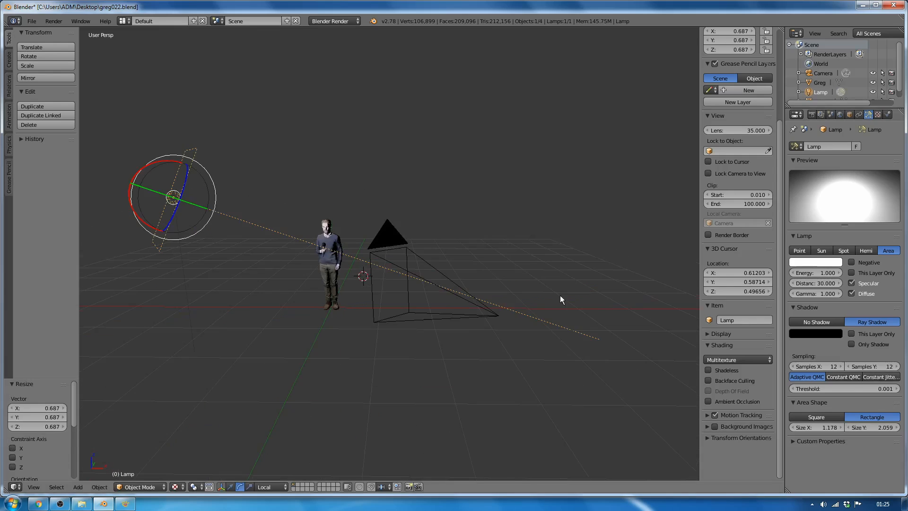
drag(816, 427, 830, 427)
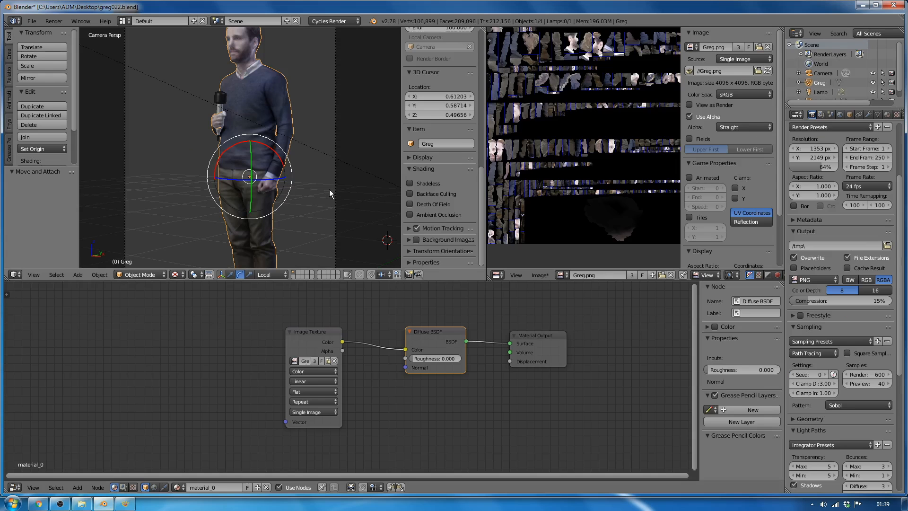
- Inspect the finished Cycles render of the figure from head to shoes, then return to the material nodes
key(F11)
key(ctrl+Up)
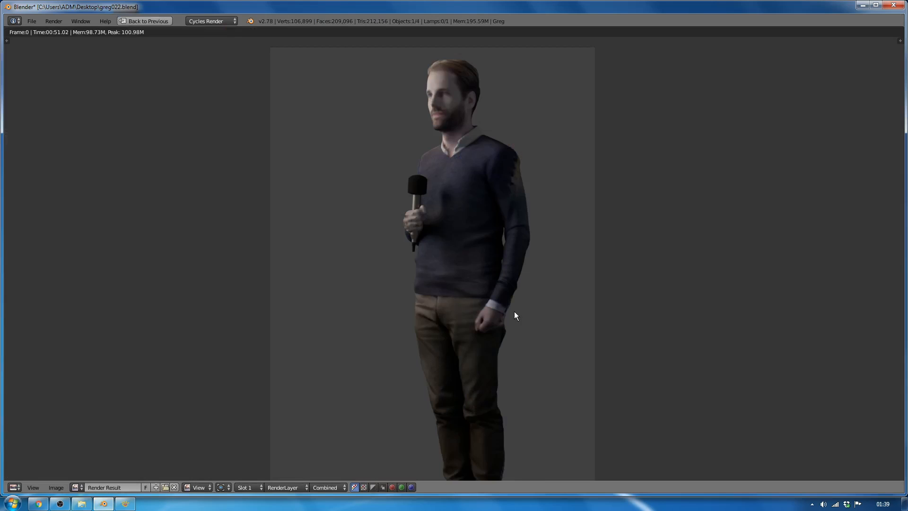
middle_drag(495, 218, 443, 188)
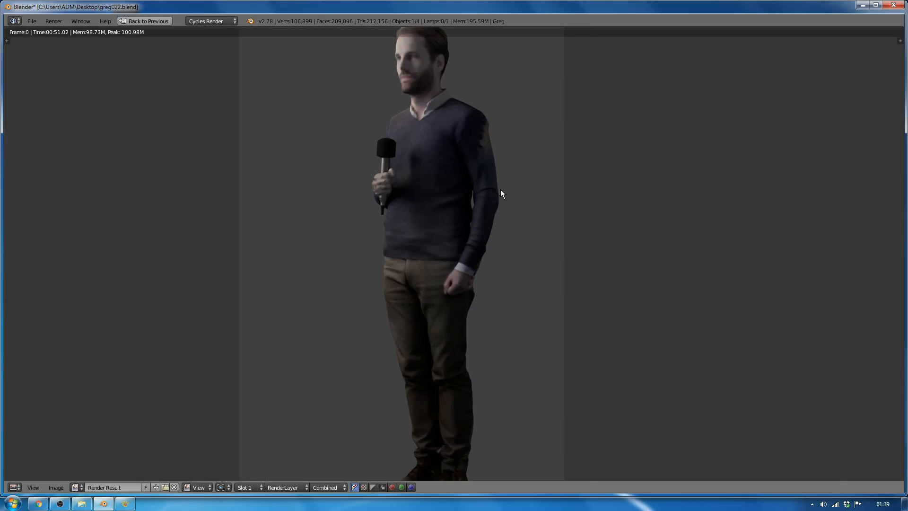
middle_drag(424, 291, 392, 243)
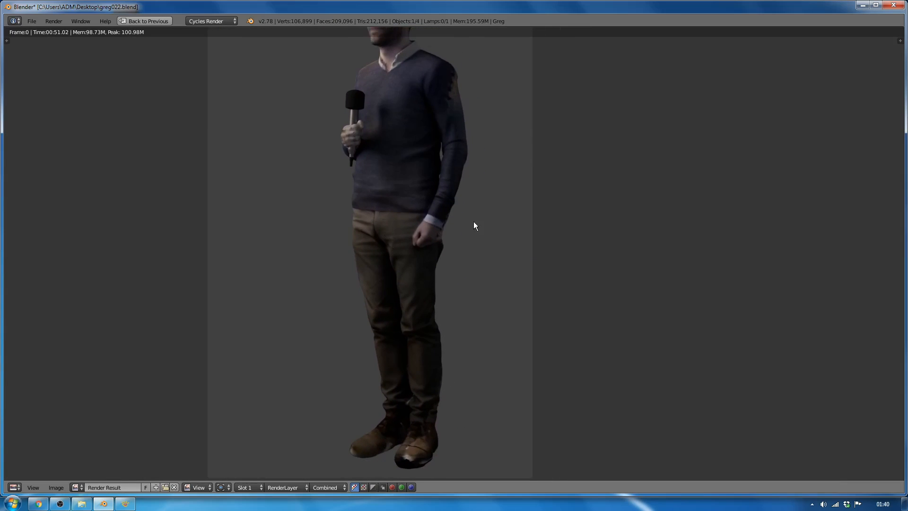
middle_drag(417, 214, 416, 275)
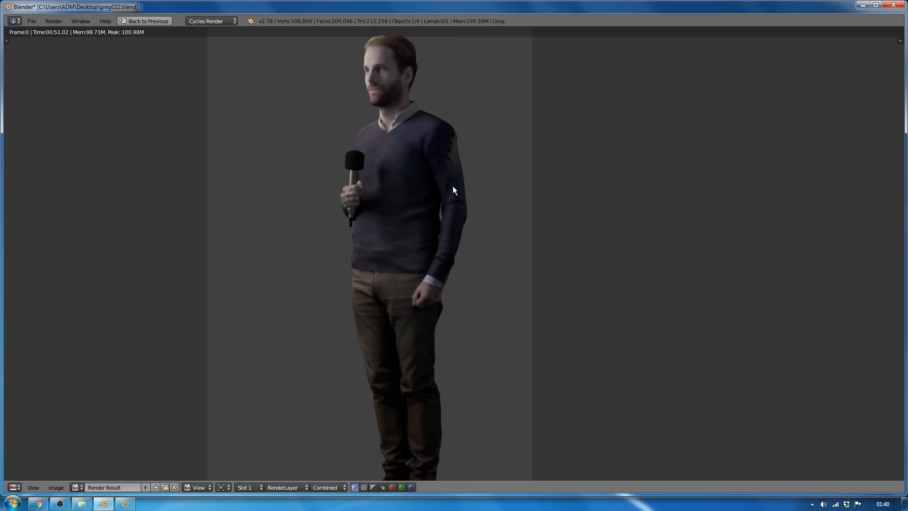
middle_drag(436, 355, 441, 247)
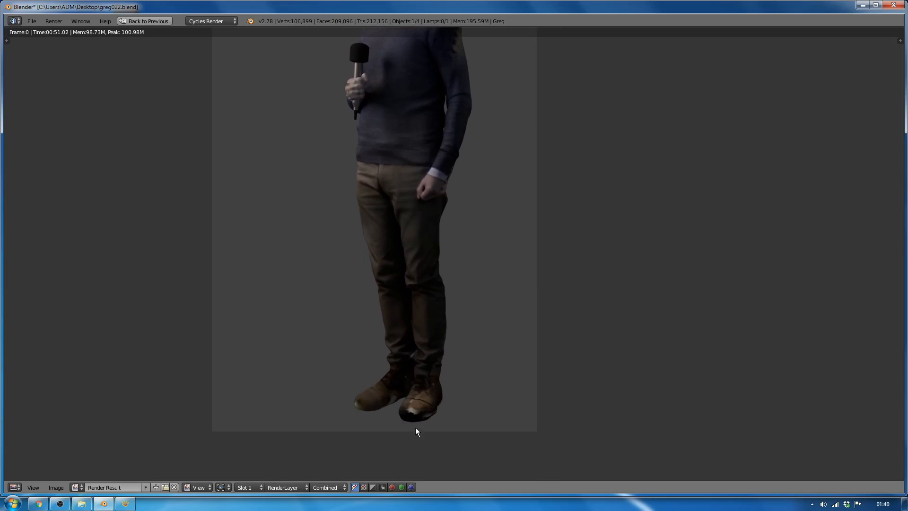
middle_drag(513, 211, 507, 312)
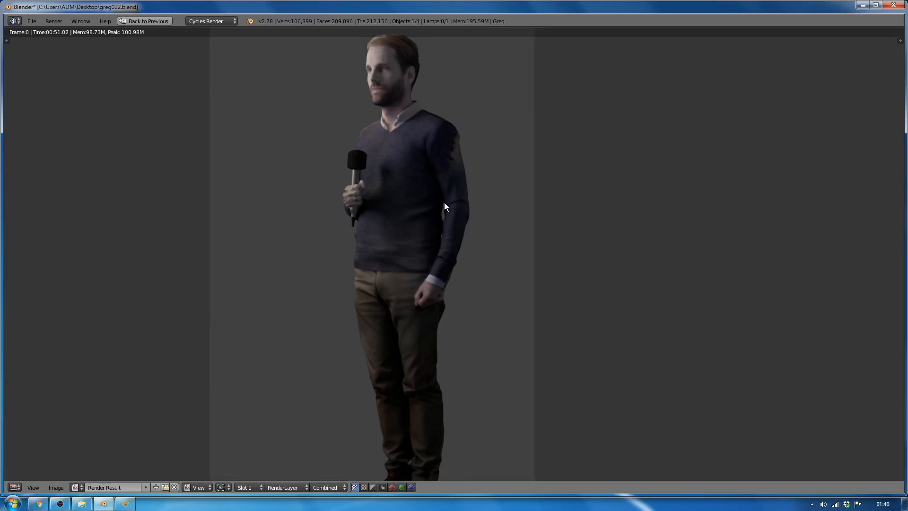
key(Escape)
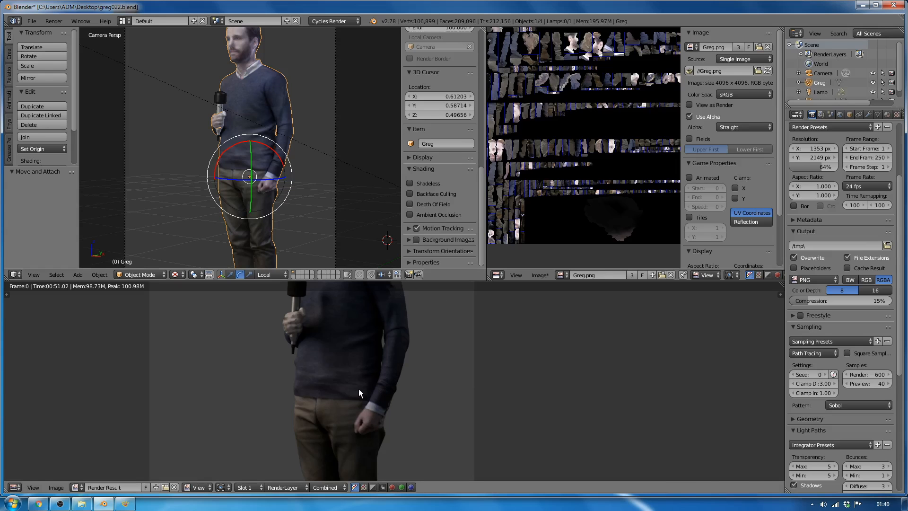
key(shift+F3)
middle_drag(456, 394, 435, 405)
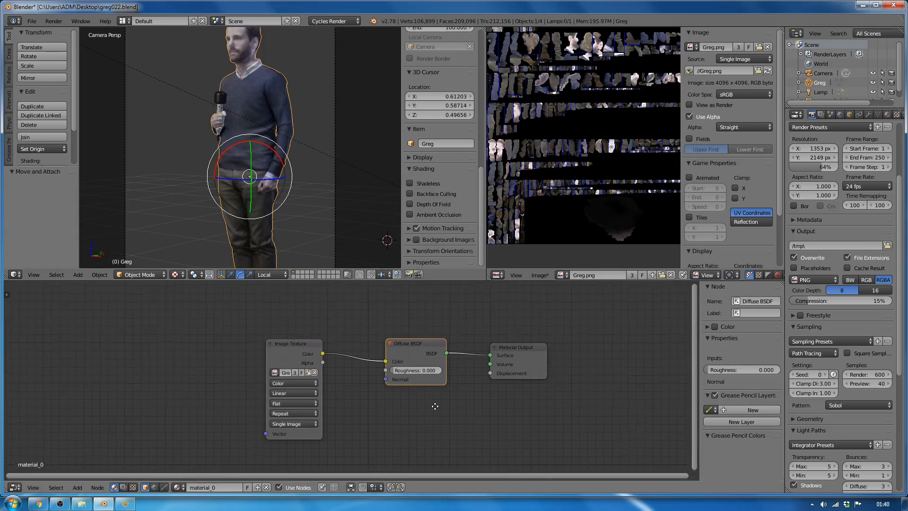
- Save the painted texture over Greg.png on the Desktop as an 8-bit RGBA PNG
mouse_move(603, 239)
middle_down()
mouse_move(599, 219)
mouse_move(584, 224)
mouse_move(606, 229)
middle_up()
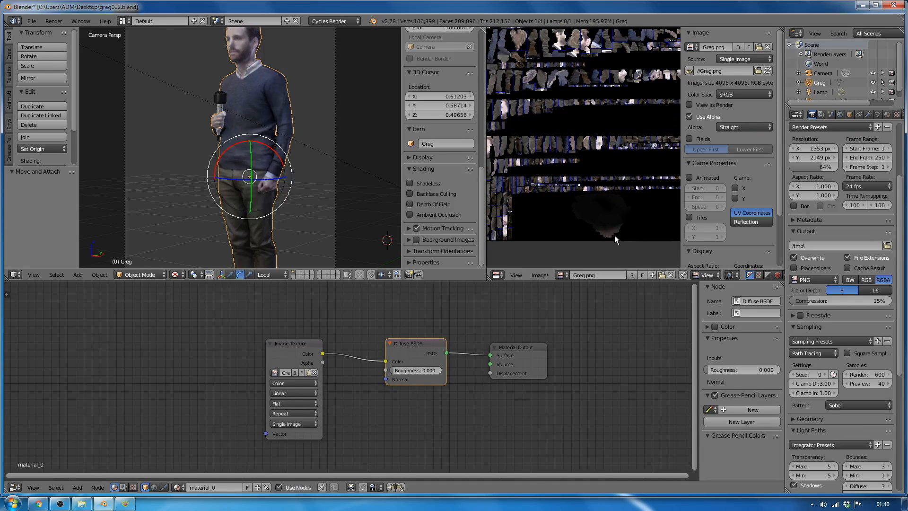
click(541, 275)
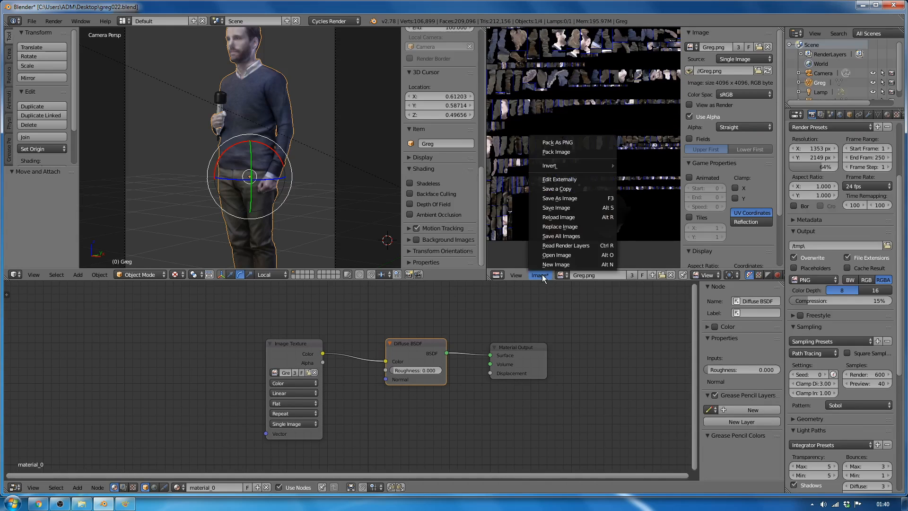
click(566, 199)
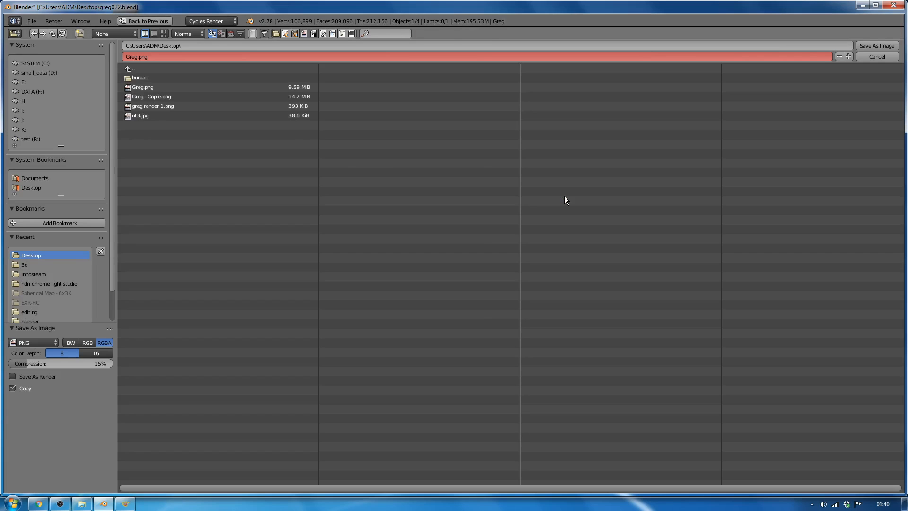
click(143, 87)
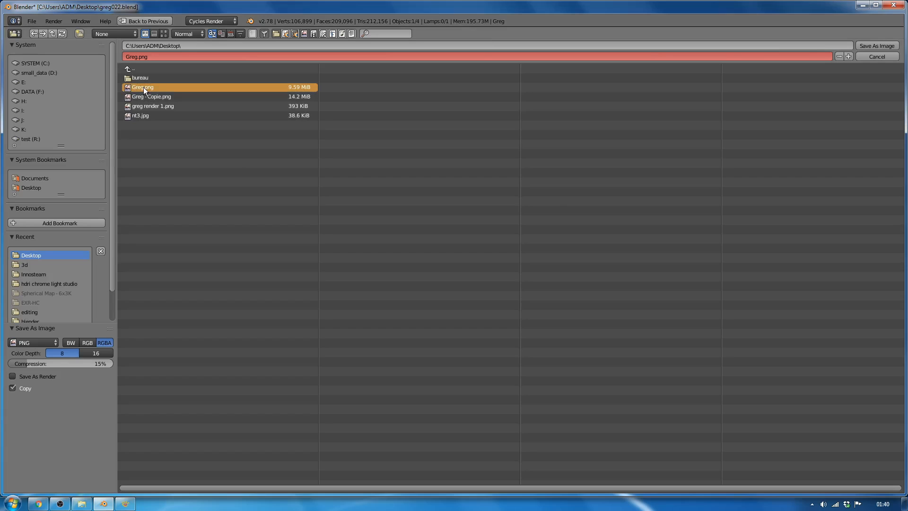
click(879, 45)
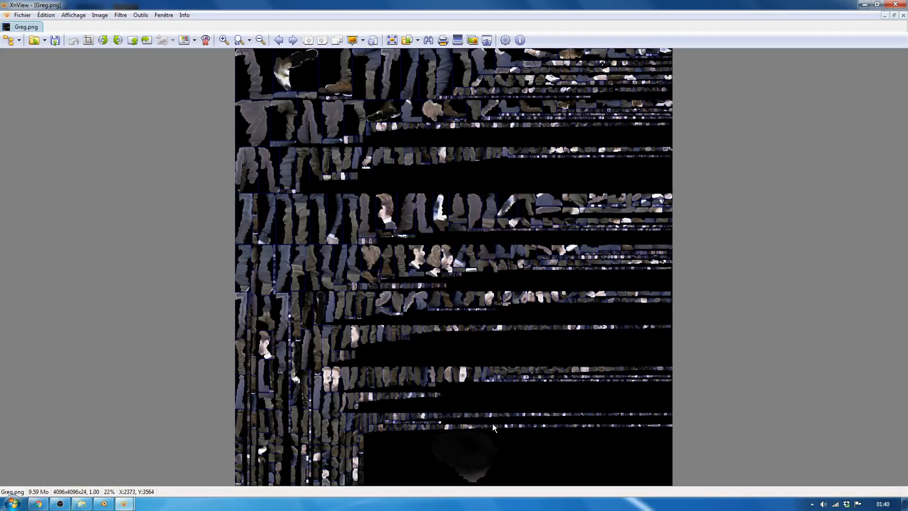
- Compare the saved Greg.png texture with Greg - Copie.png in XnView, then return to Blender
click(896, 4)
double_click(126, 19)
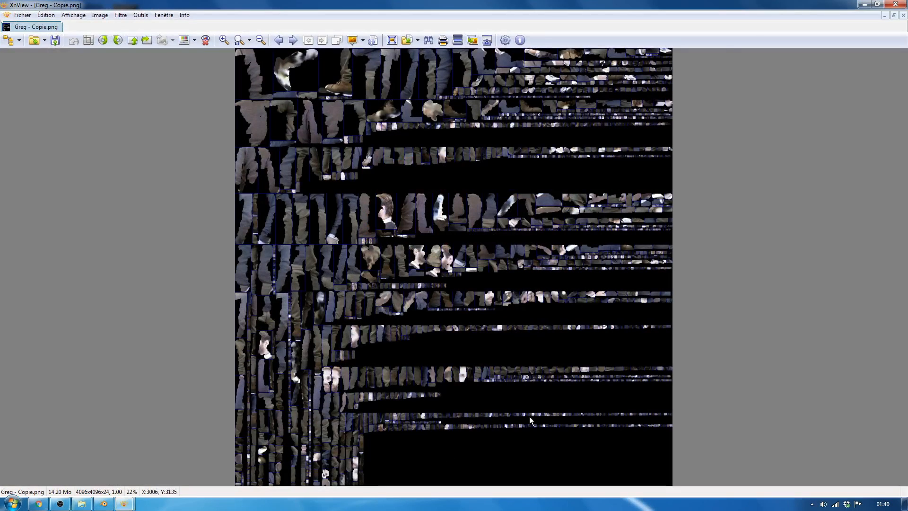
click(896, 4)
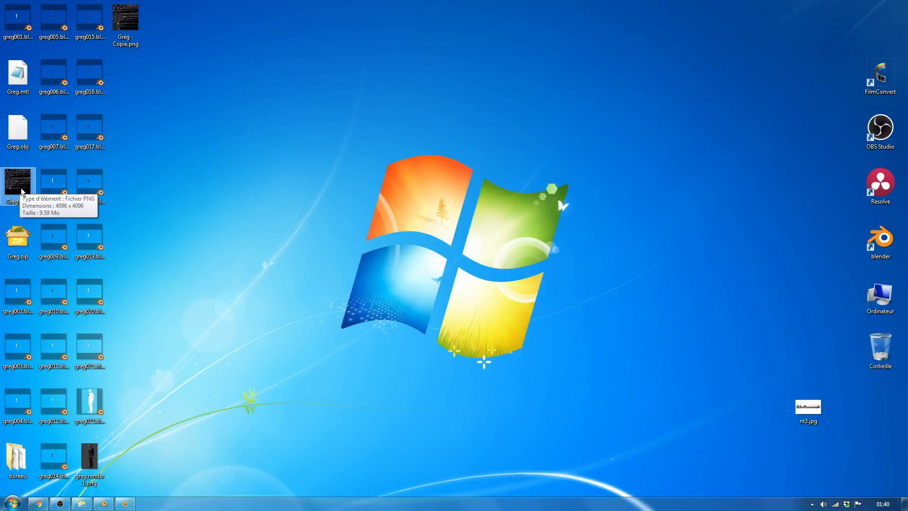
double_click(125, 21)
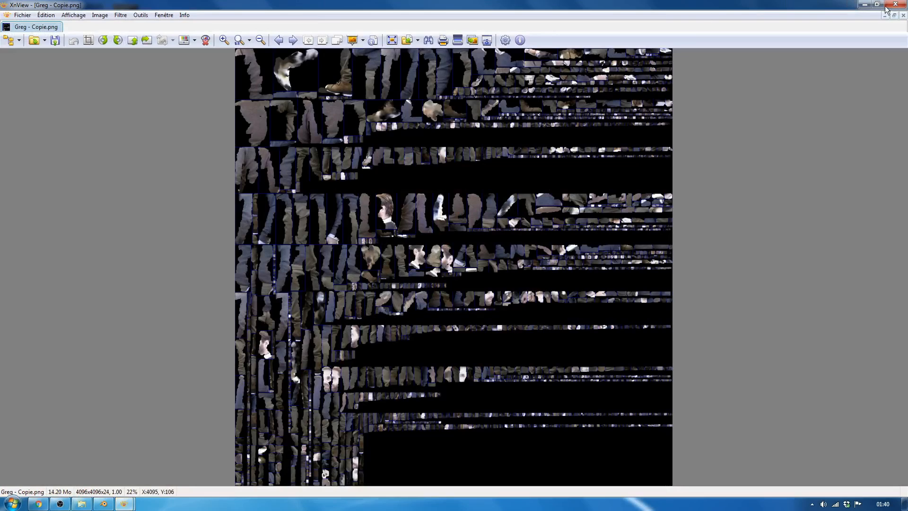
click(895, 4)
click(104, 503)
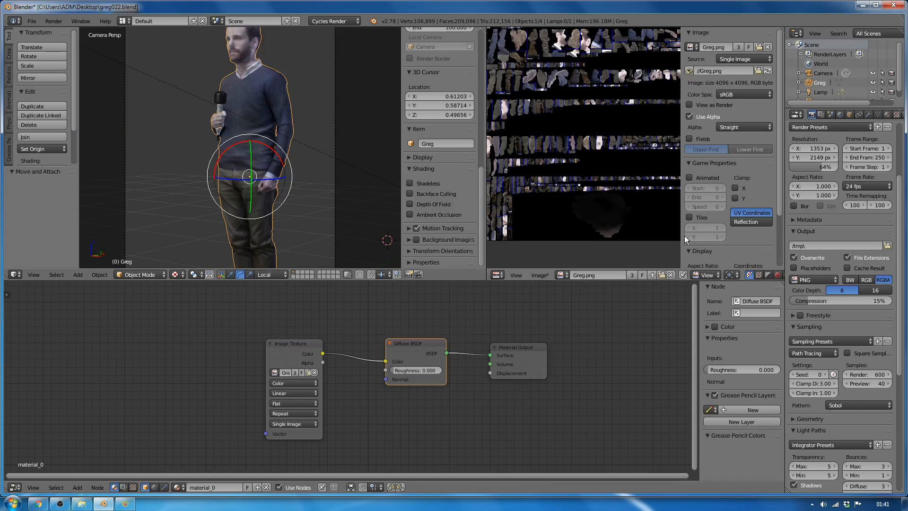
- Render the figure again with Cycles and view the full-length result in a maximized image editor
scroll(813, 190, up, 5)
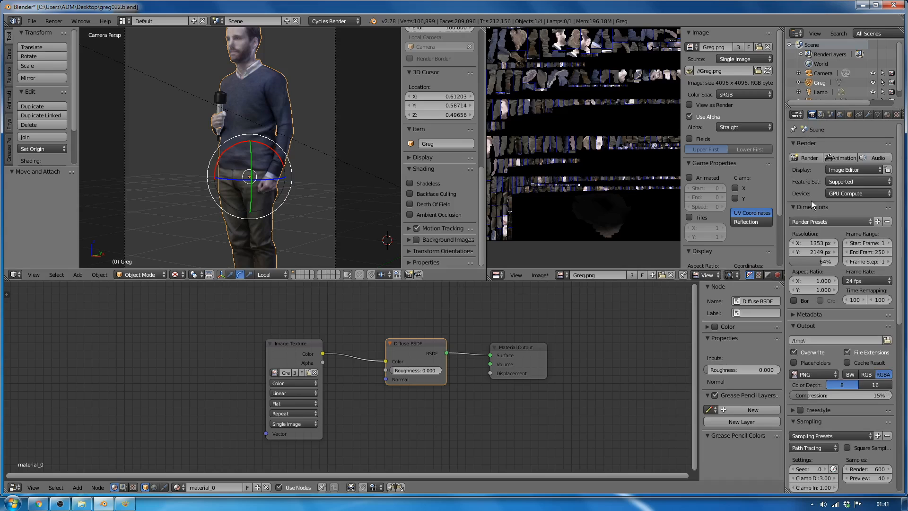
click(809, 158)
key(ctrl+Up)
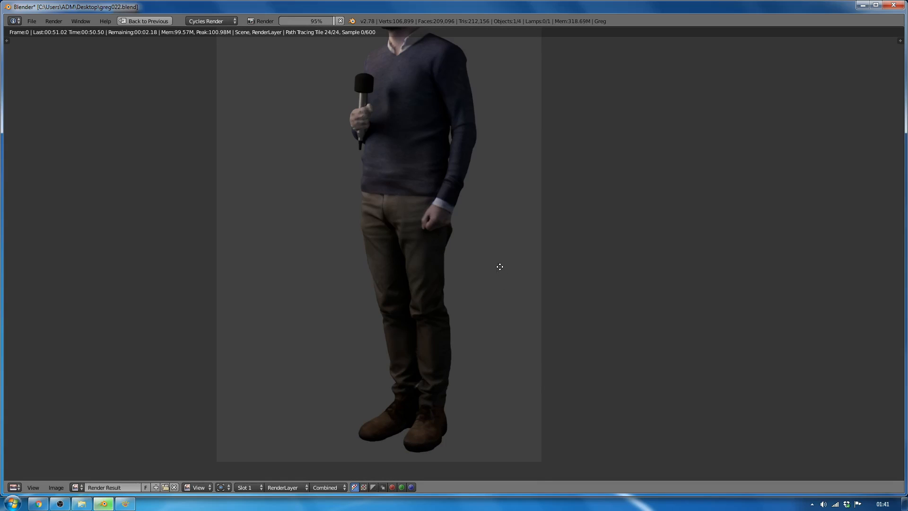
middle_drag(499, 266, 495, 386)
scroll(495, 386, down, 1)
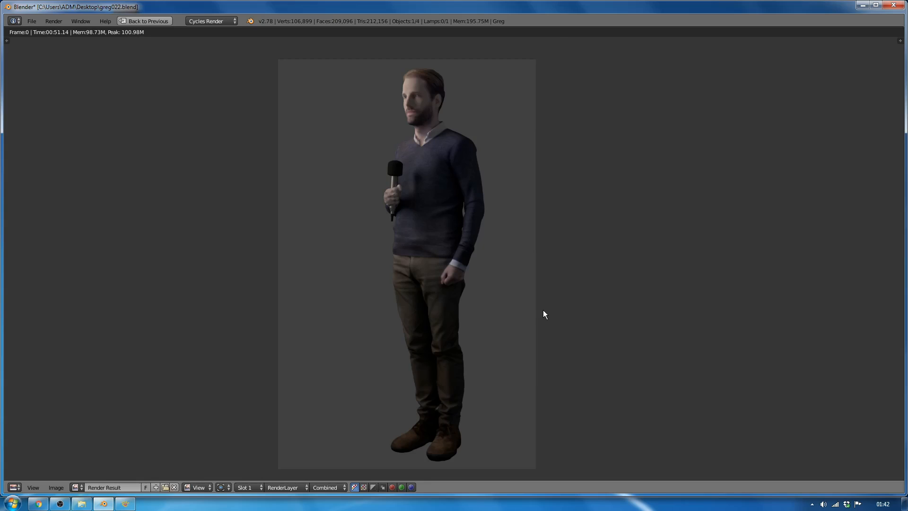
- Close the render result and save the scene as a new version named greg023.blend
key(Escape)
click(32, 20)
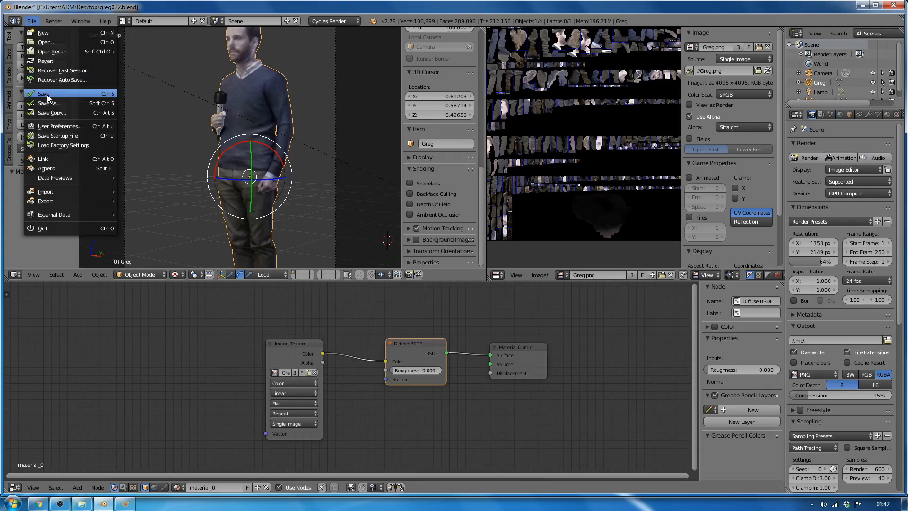
click(44, 103)
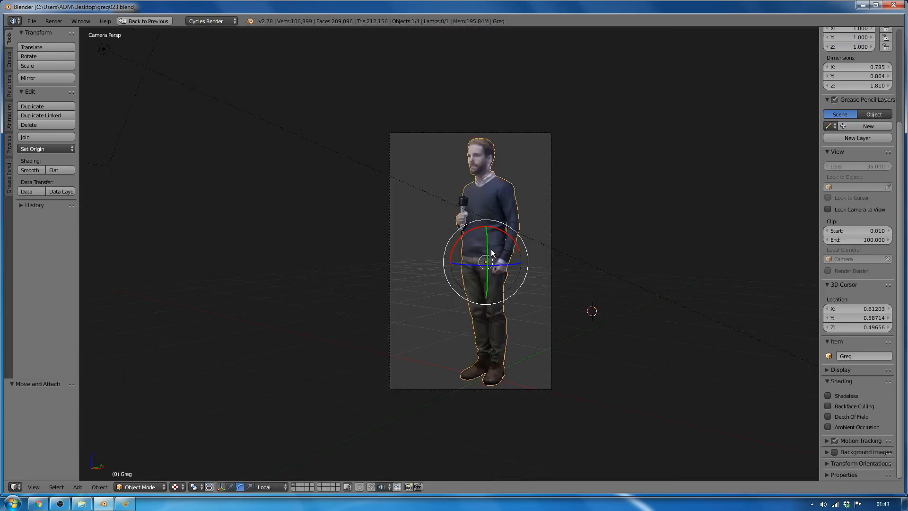
- Add a spot lamp to the scene and rotate it towards the figure
key(shift+a)
click(495, 421)
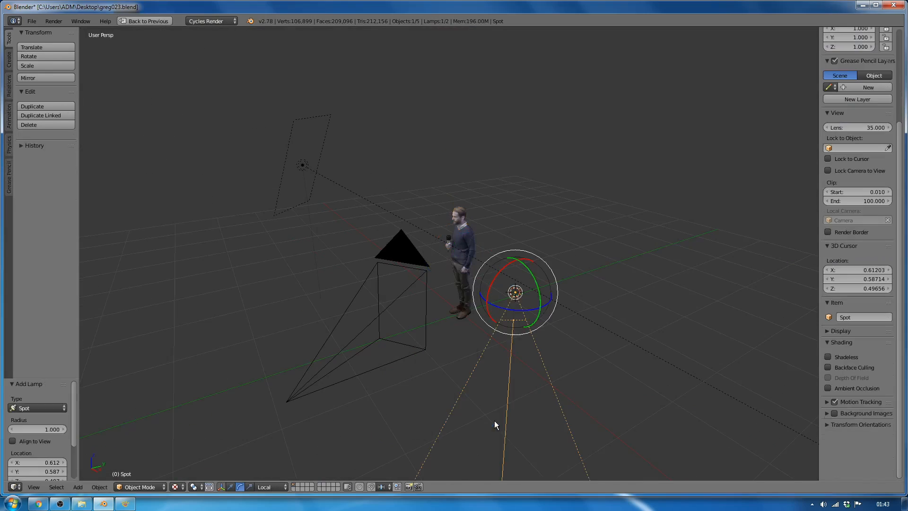
key(r)
click(476, 277)
key(r)
click(447, 419)
- Move the spot lamp high behind the figure and rotate its beam down onto him
key(g)
click(501, 312)
middle_drag(502, 312, 623, 267)
key(g)
click(623, 185)
middle_drag(623, 186, 469, 234)
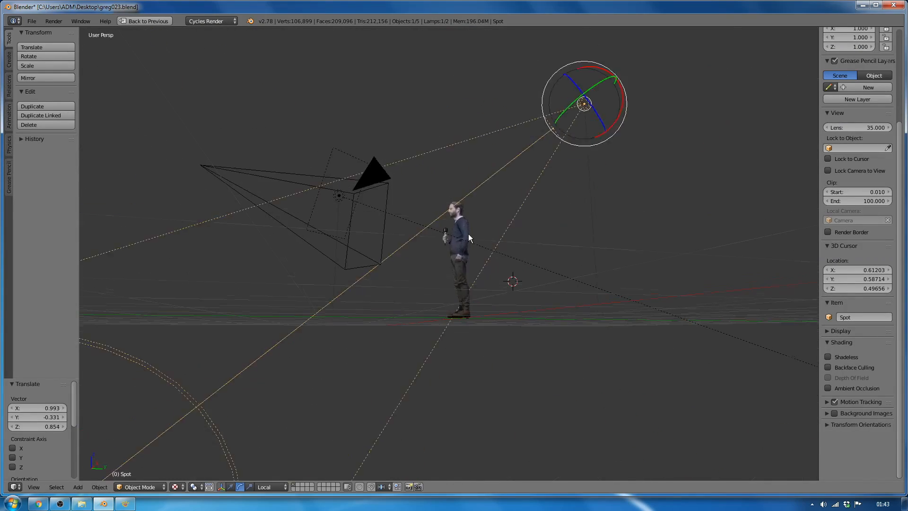
key(r)
click(393, 321)
- Narrow the spot cone to 16.8°, adjust the lamp's position and give its emission a light blue colour
key(ctrl+Up)
click(868, 114)
drag(827, 305, 751, 304)
middle_drag(289, 161, 274, 177)
key(g)
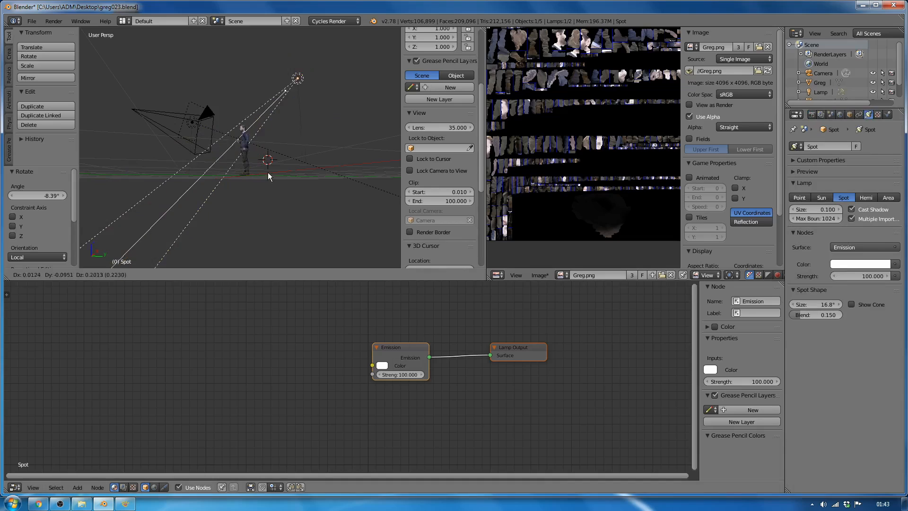
click(270, 176)
click(860, 264)
click(850, 142)
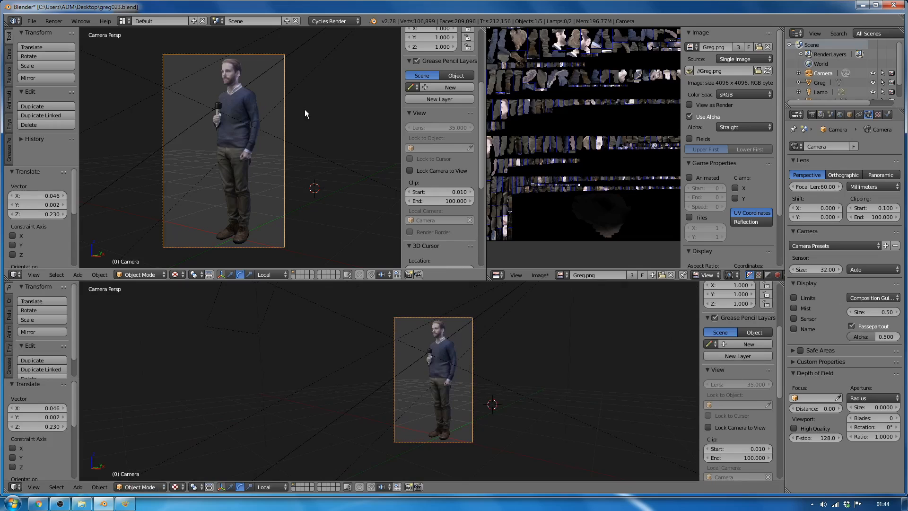
- Enable border rendering, save the file and show the camera view as a live Cycles preview
click(813, 114)
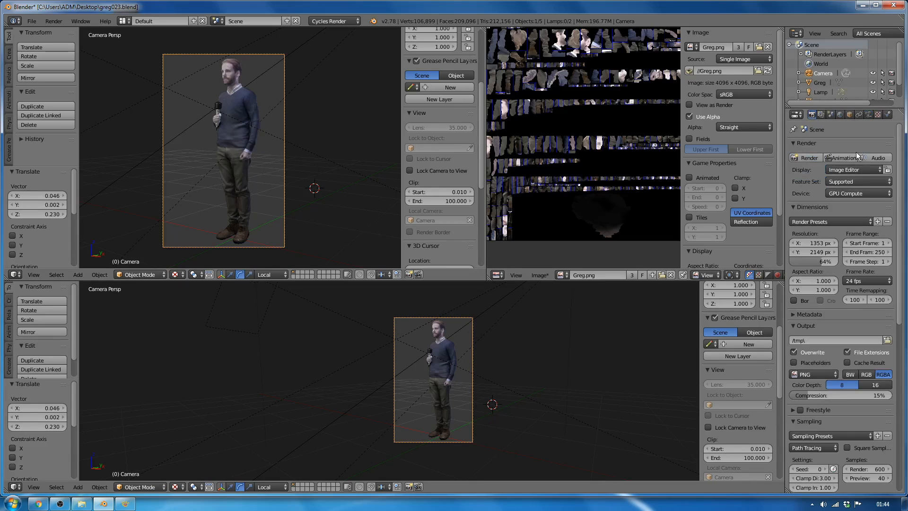
click(794, 301)
drag(786, 303, 740, 307)
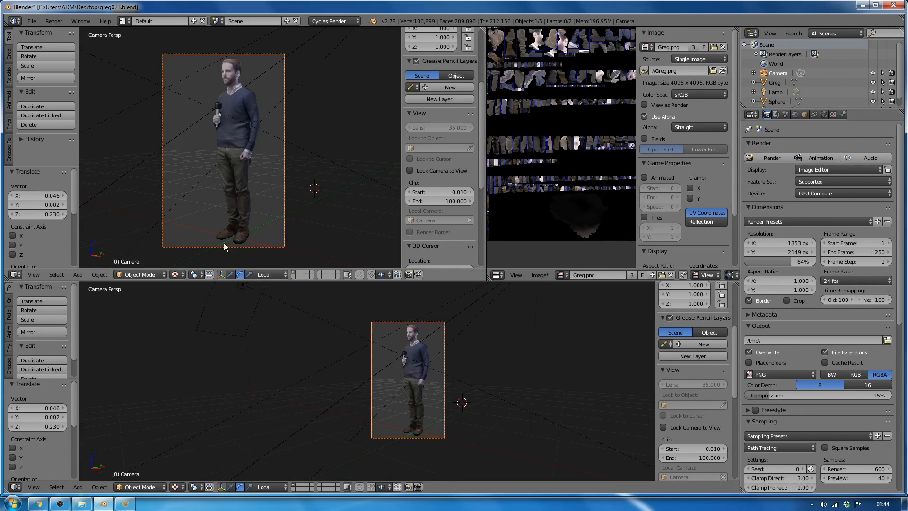
key(ctrl+s)
click(271, 164)
key(shift+z)
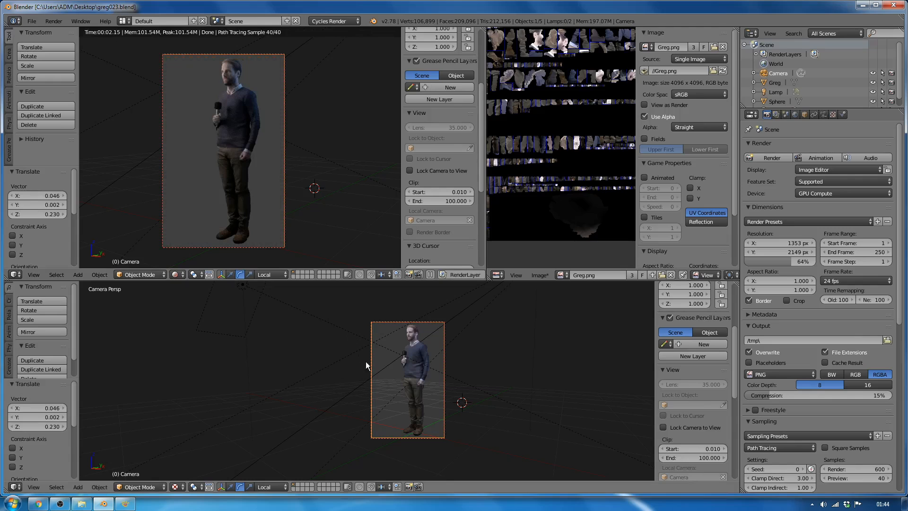
- Raise the spot lamp's emission strength to 550.9 and narrow its cone to 10.7°
right_click(472, 306)
middle_drag(461, 344, 444, 357)
scroll(444, 359, down, 2)
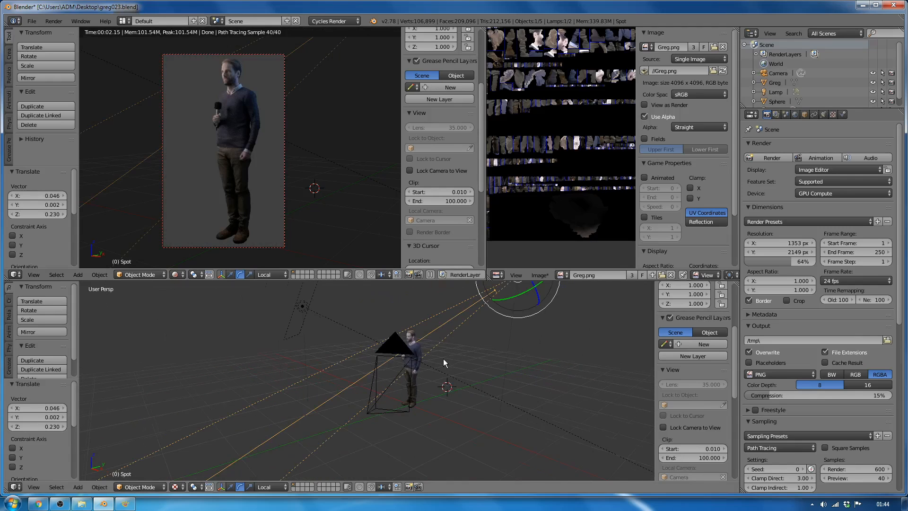
click(823, 115)
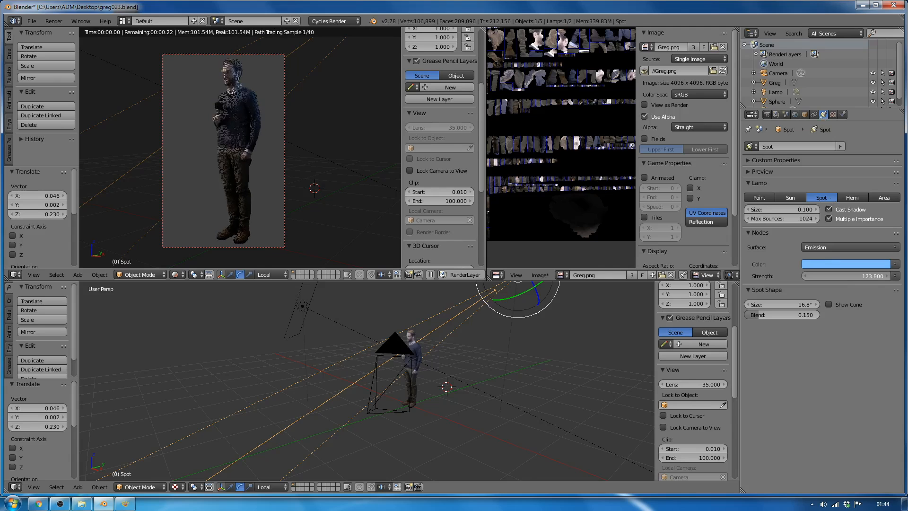
drag(849, 276, 884, 276)
drag(788, 304, 780, 304)
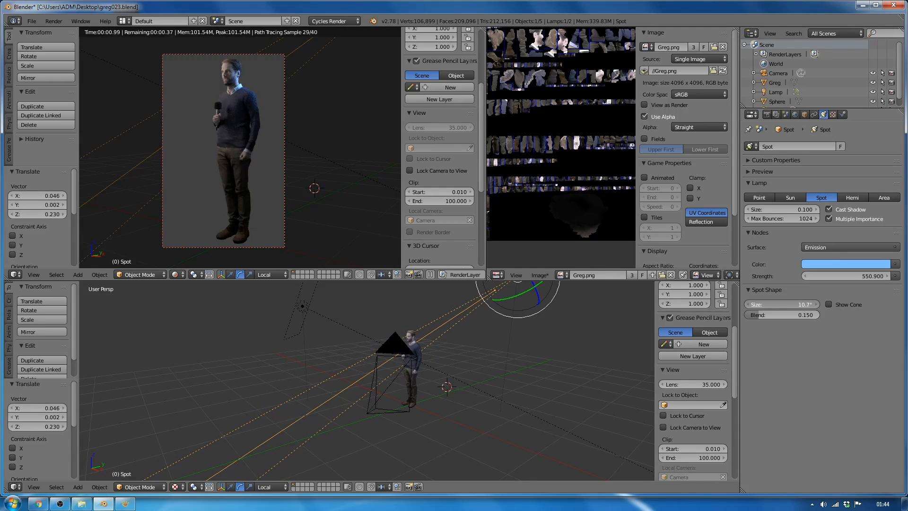
- Reposition the spot lamp behind the figure from the top view, then fine-tune its placement from the front view
key(KP_7)
key(g)
click(428, 420)
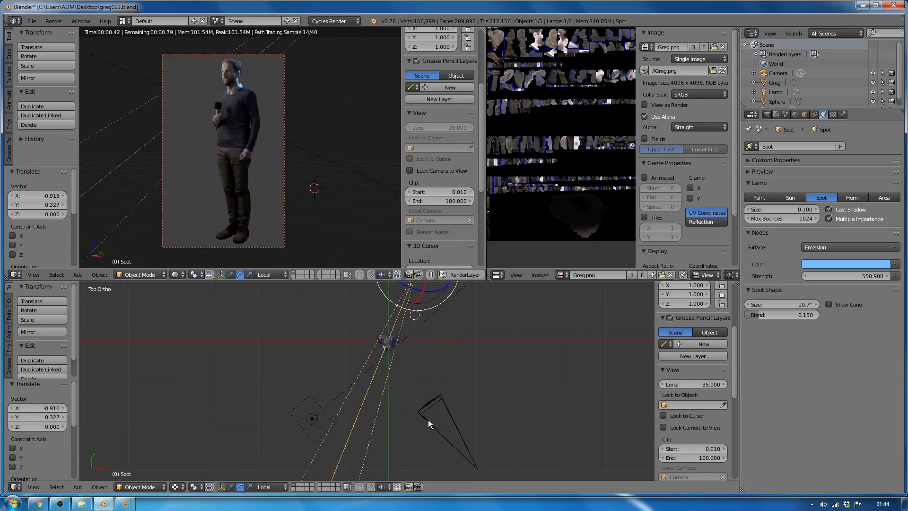
key(g)
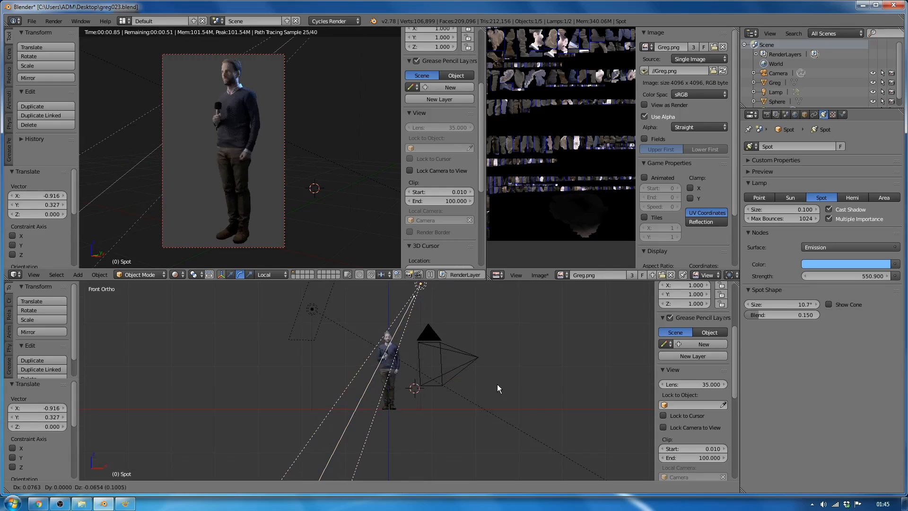
click(498, 384)
- Set the area lamp's emission strength to 70 and check the figure's lighting up close in the rendered preview
right_click(312, 309)
click(867, 298)
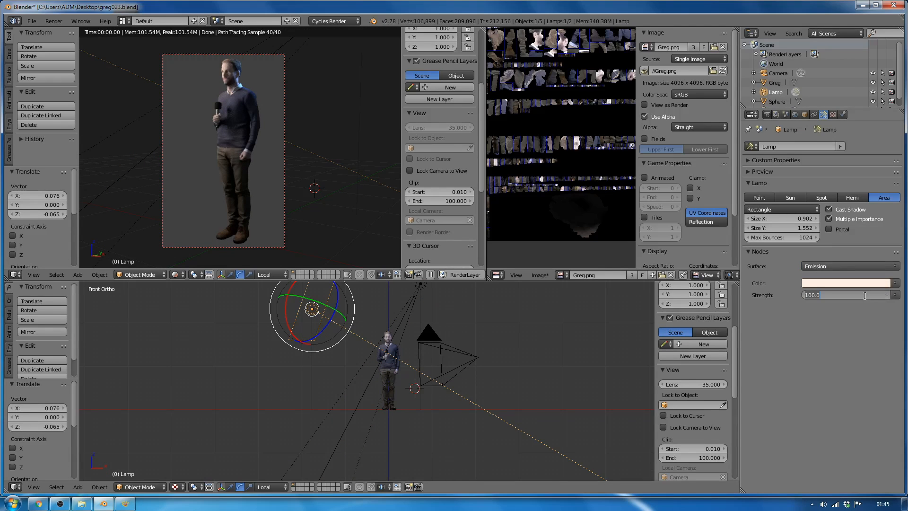
text(50)
key(Return)
click(767, 114)
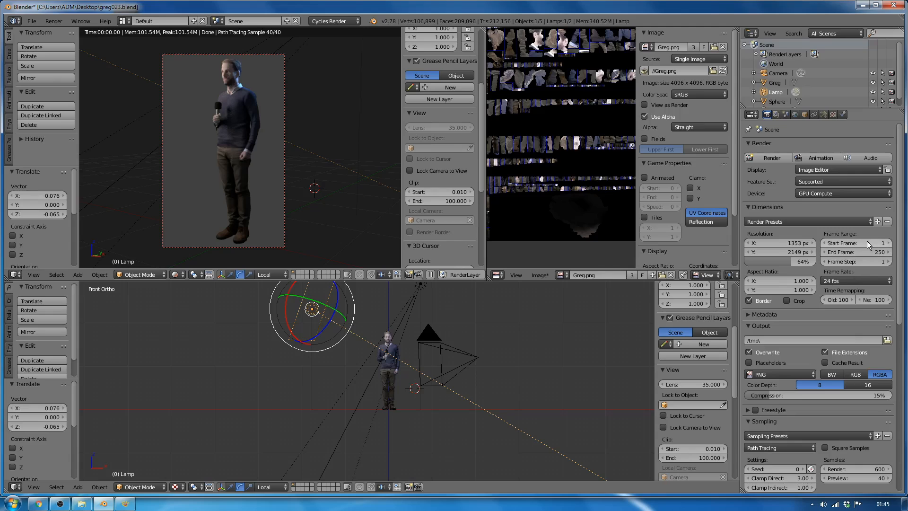
click(824, 114)
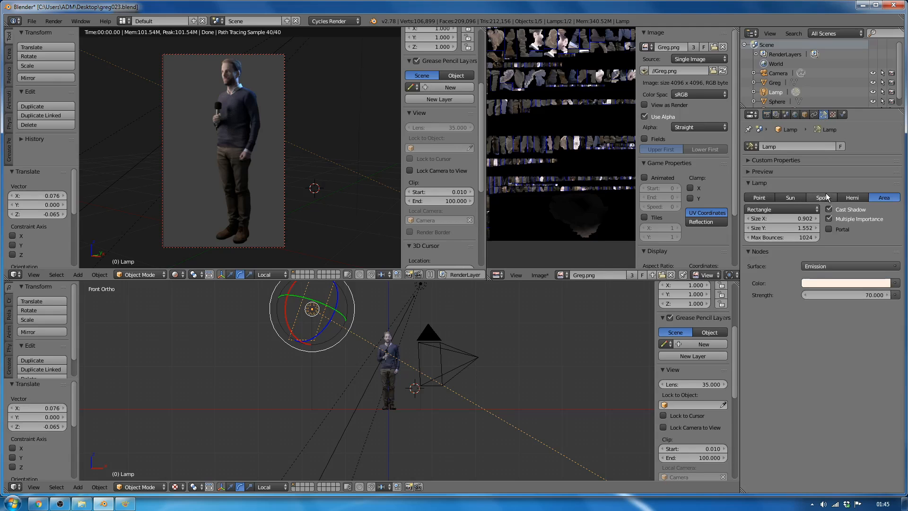
scroll(275, 114, up, 2)
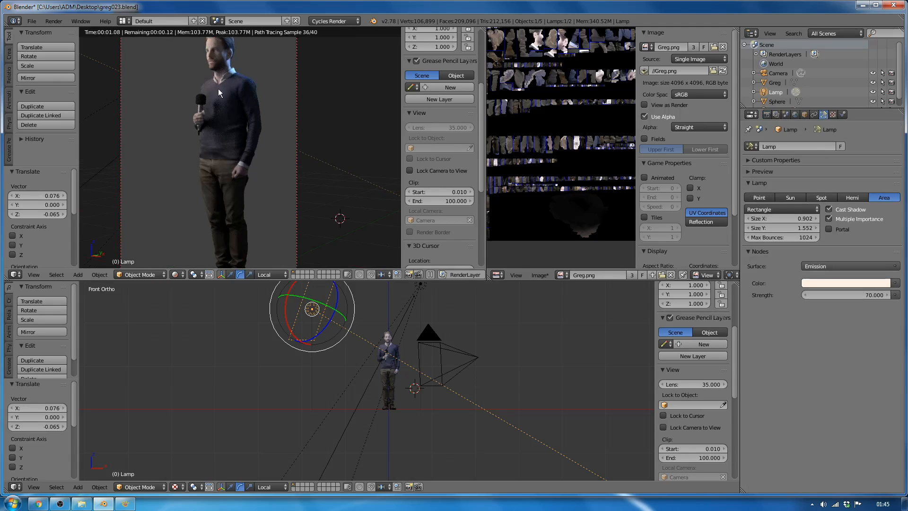
scroll(220, 101, down, 1)
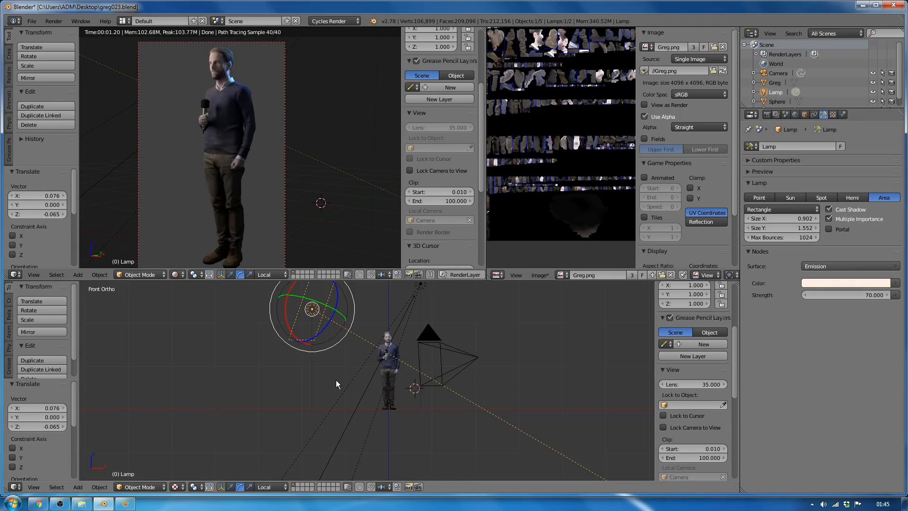